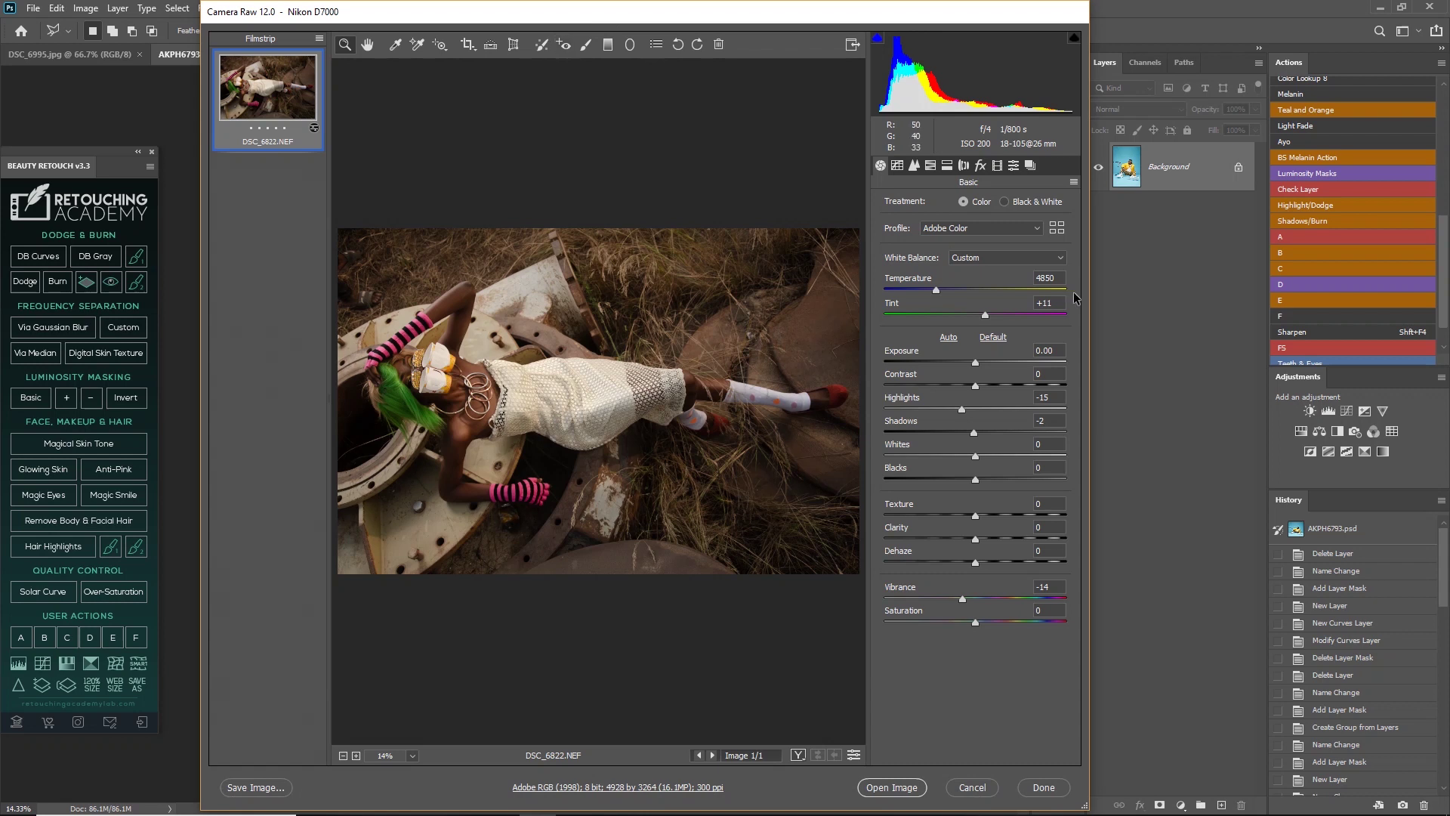
click(936, 290)
click(936, 290)
click(798, 755)
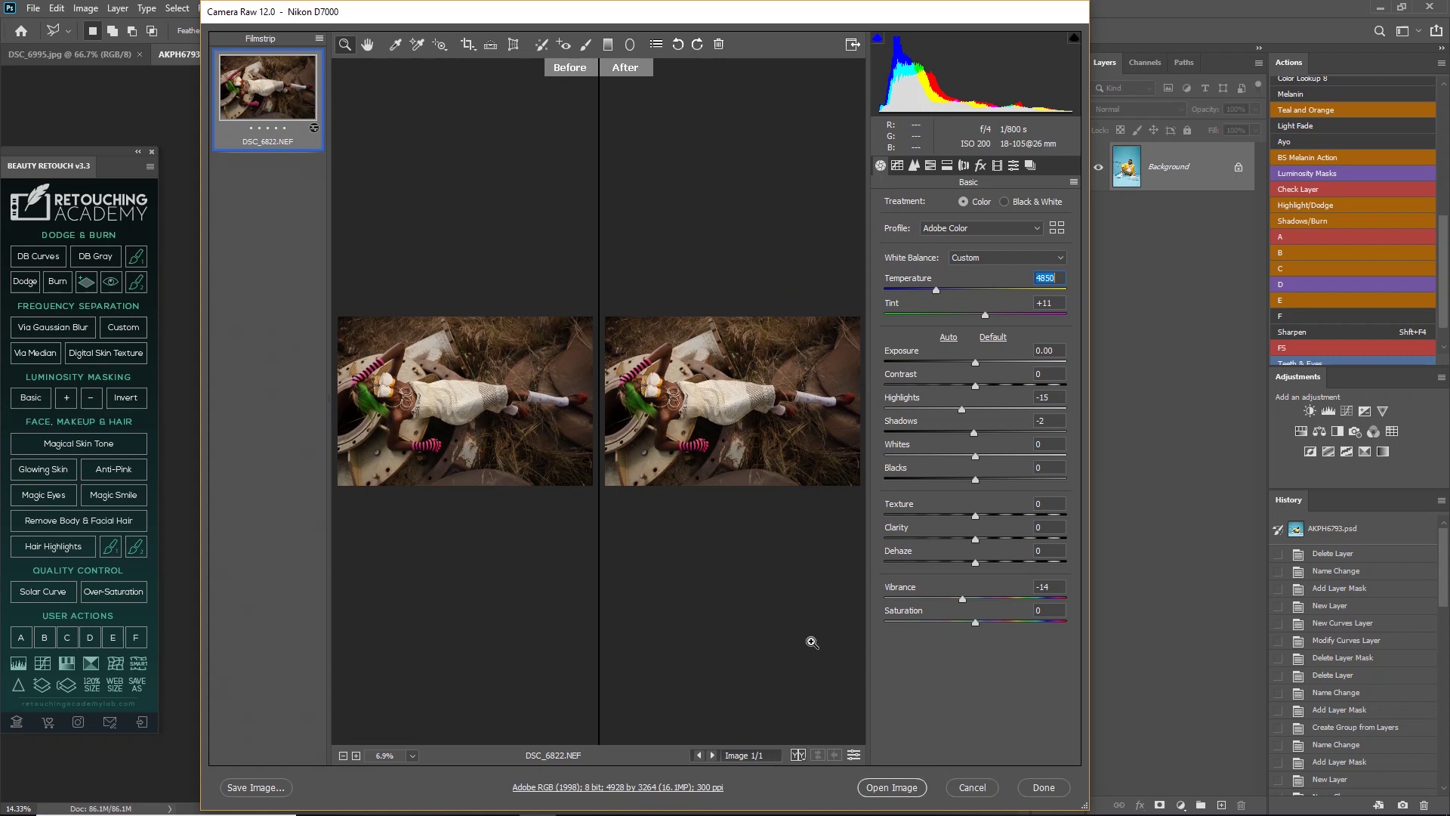
click(796, 754)
click(797, 755)
click(799, 757)
click(803, 758)
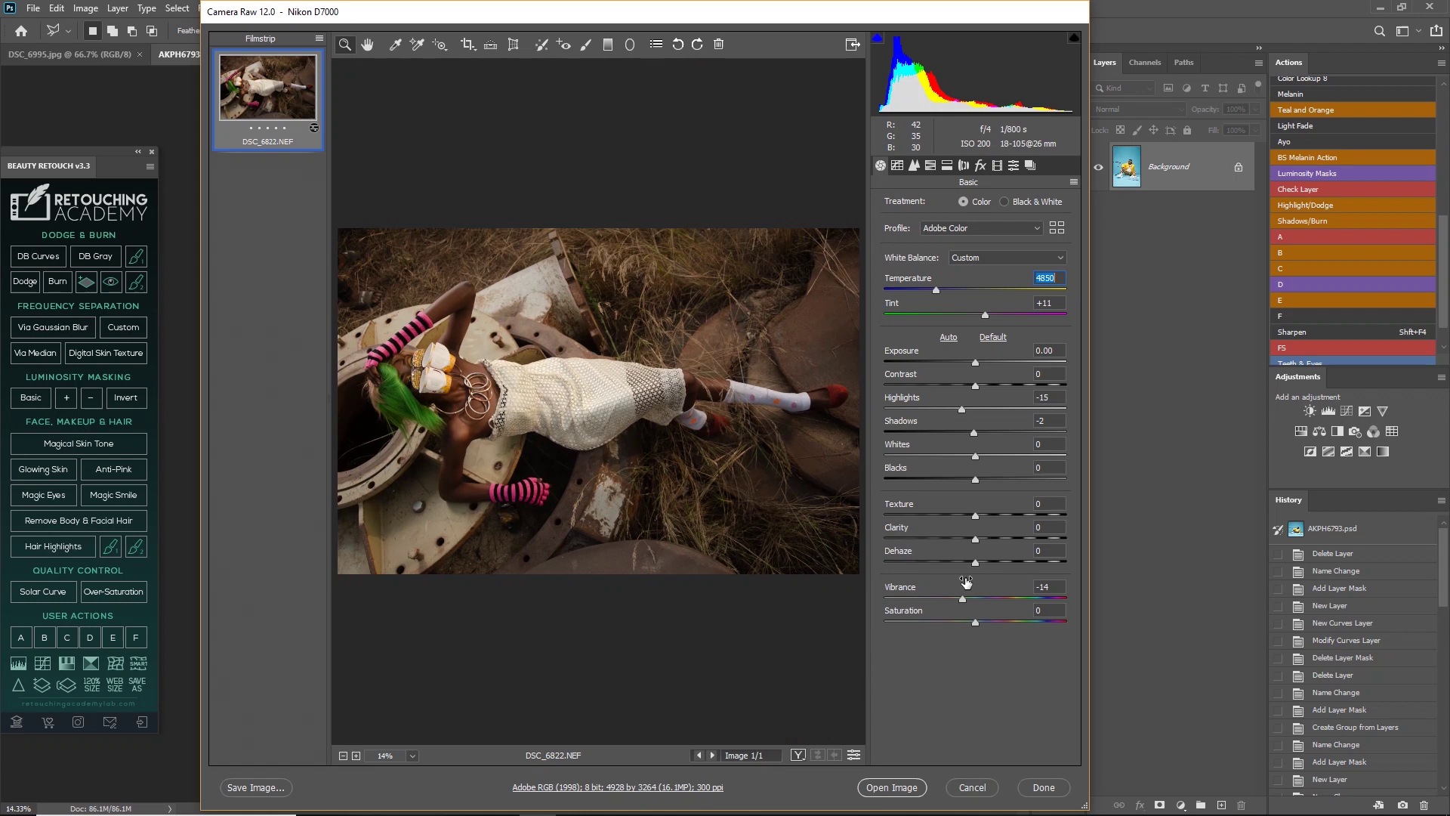
Open DSC_6822.NEF, duplicate it to Layer 1, and content-aware fill a spot near the top-left corner
click(890, 799)
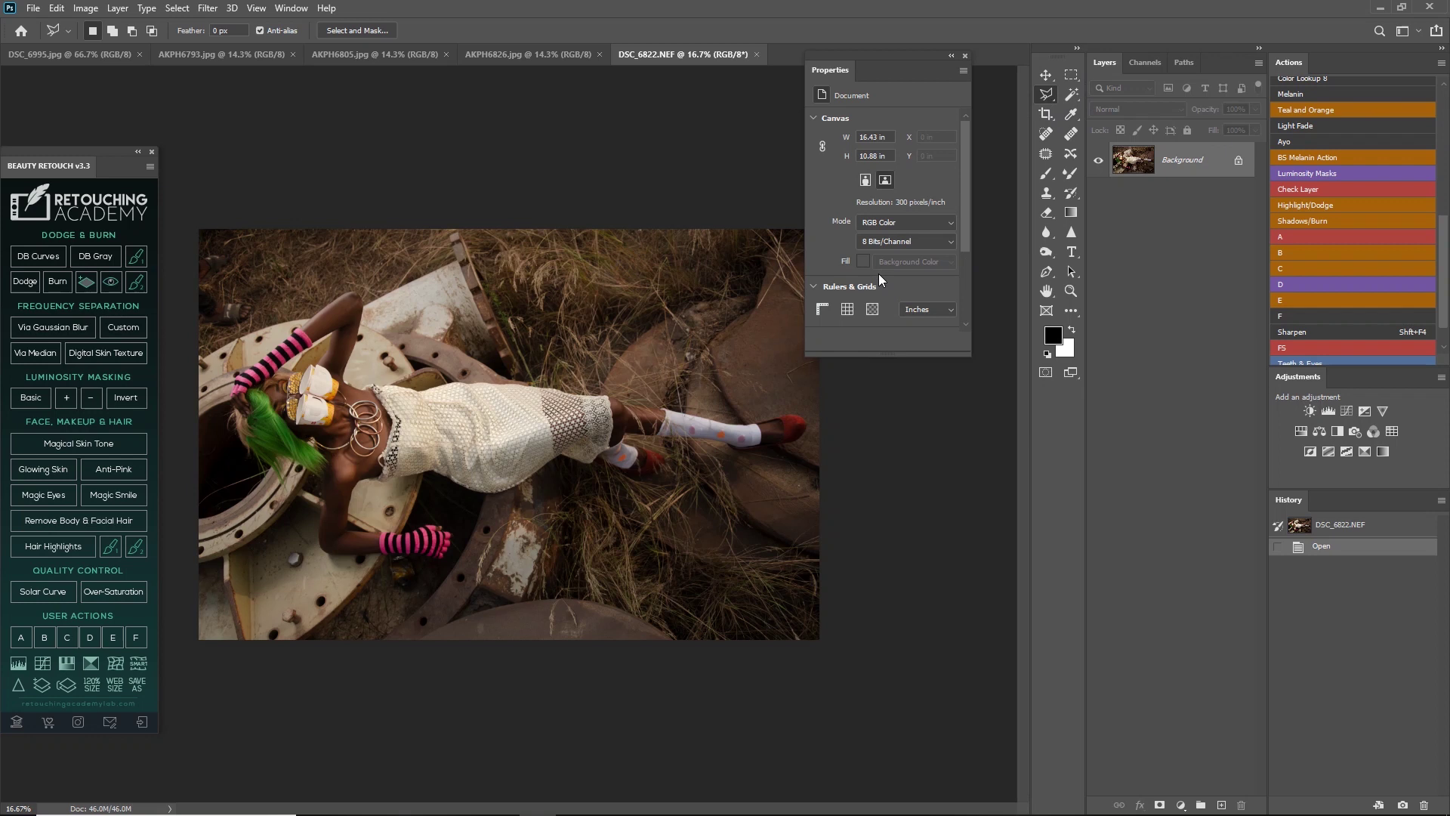
key(ctrl+j)
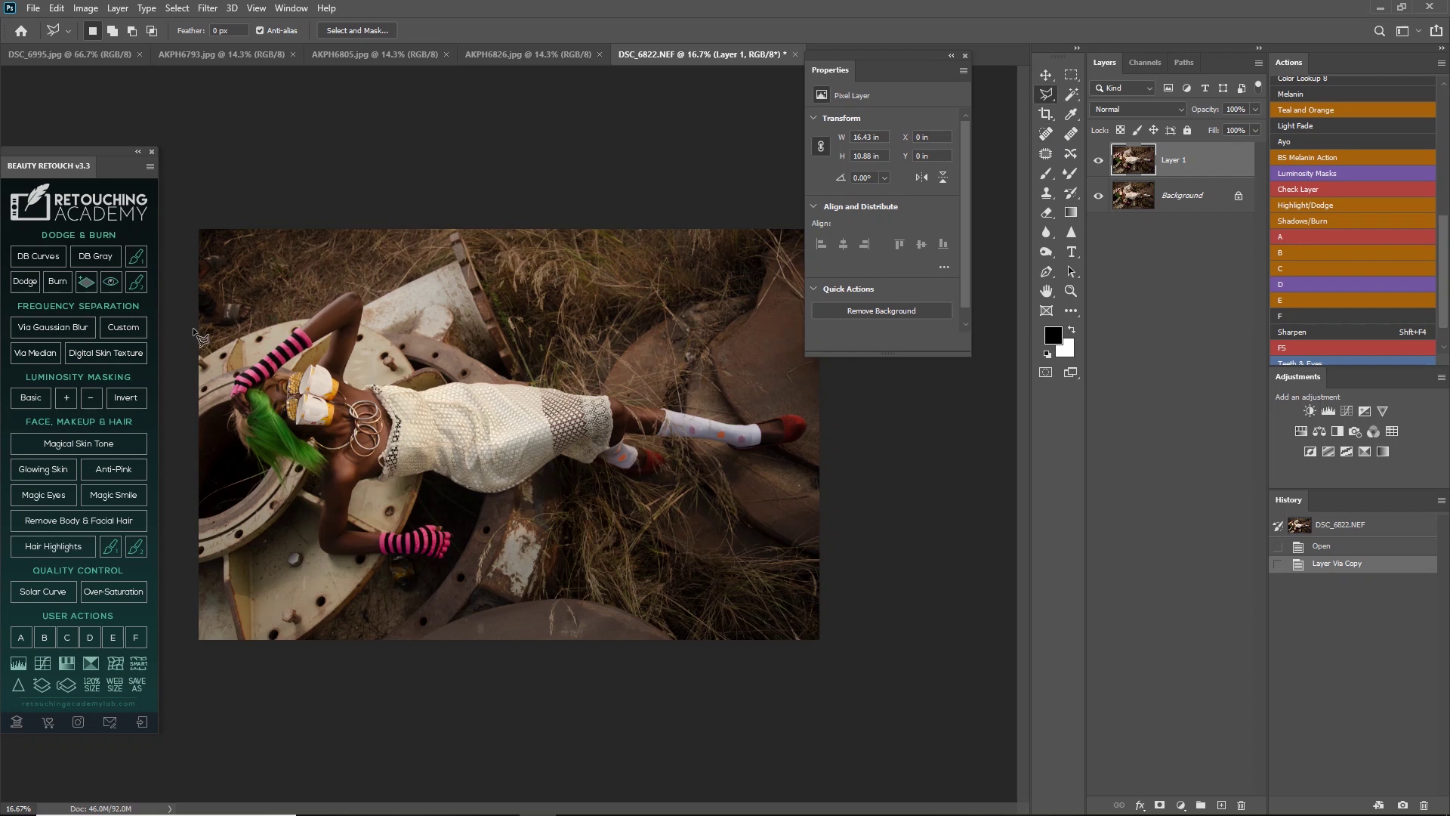
mouse_move(198, 329)
mouse_down()
mouse_move(266, 325)
mouse_move(264, 306)
mouse_move(229, 284)
mouse_move(241, 266)
mouse_move(228, 243)
mouse_move(196, 249)
mouse_move(181, 302)
mouse_move(193, 339)
mouse_up()
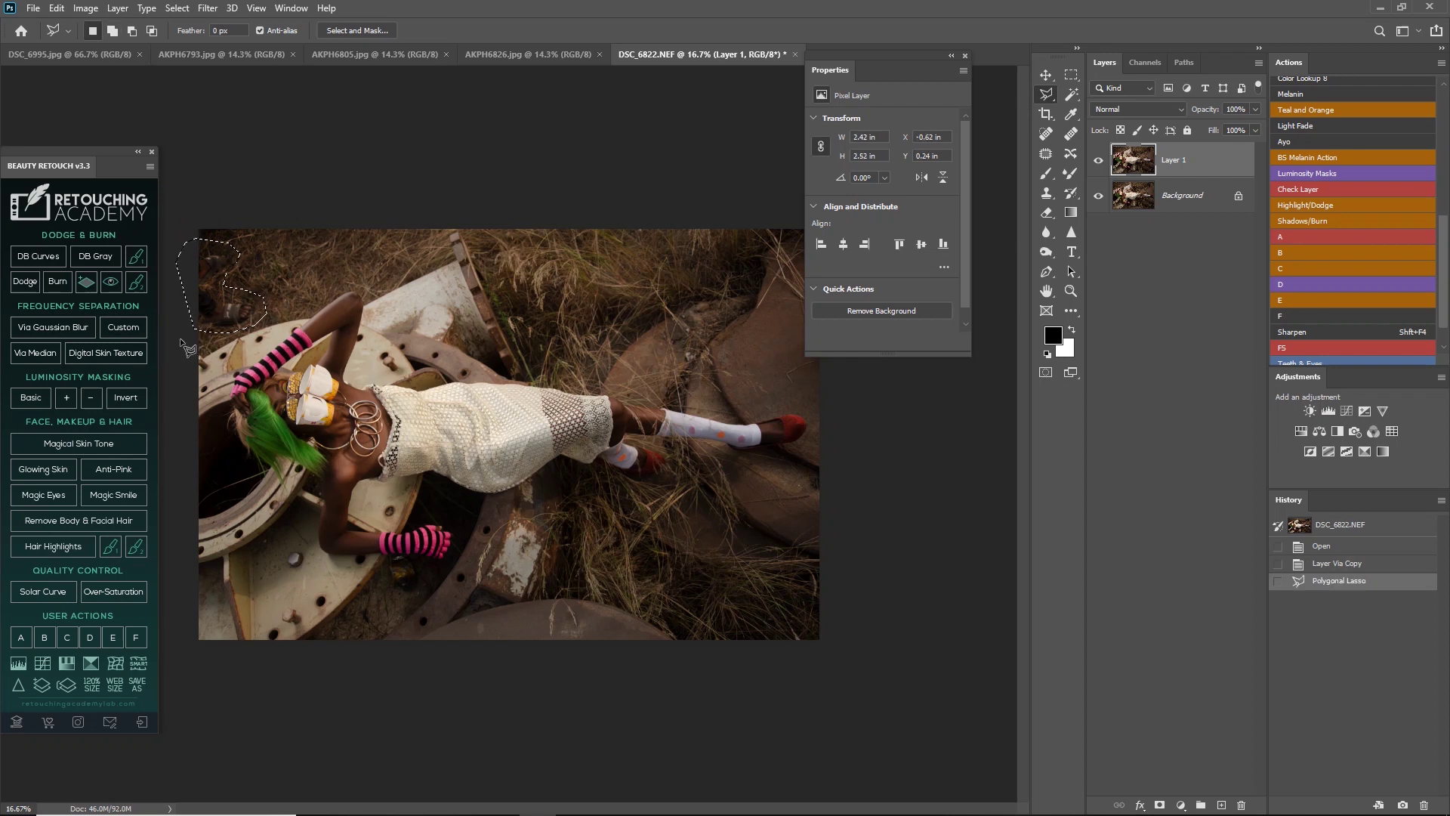
key(shift+F5)
key(Return)
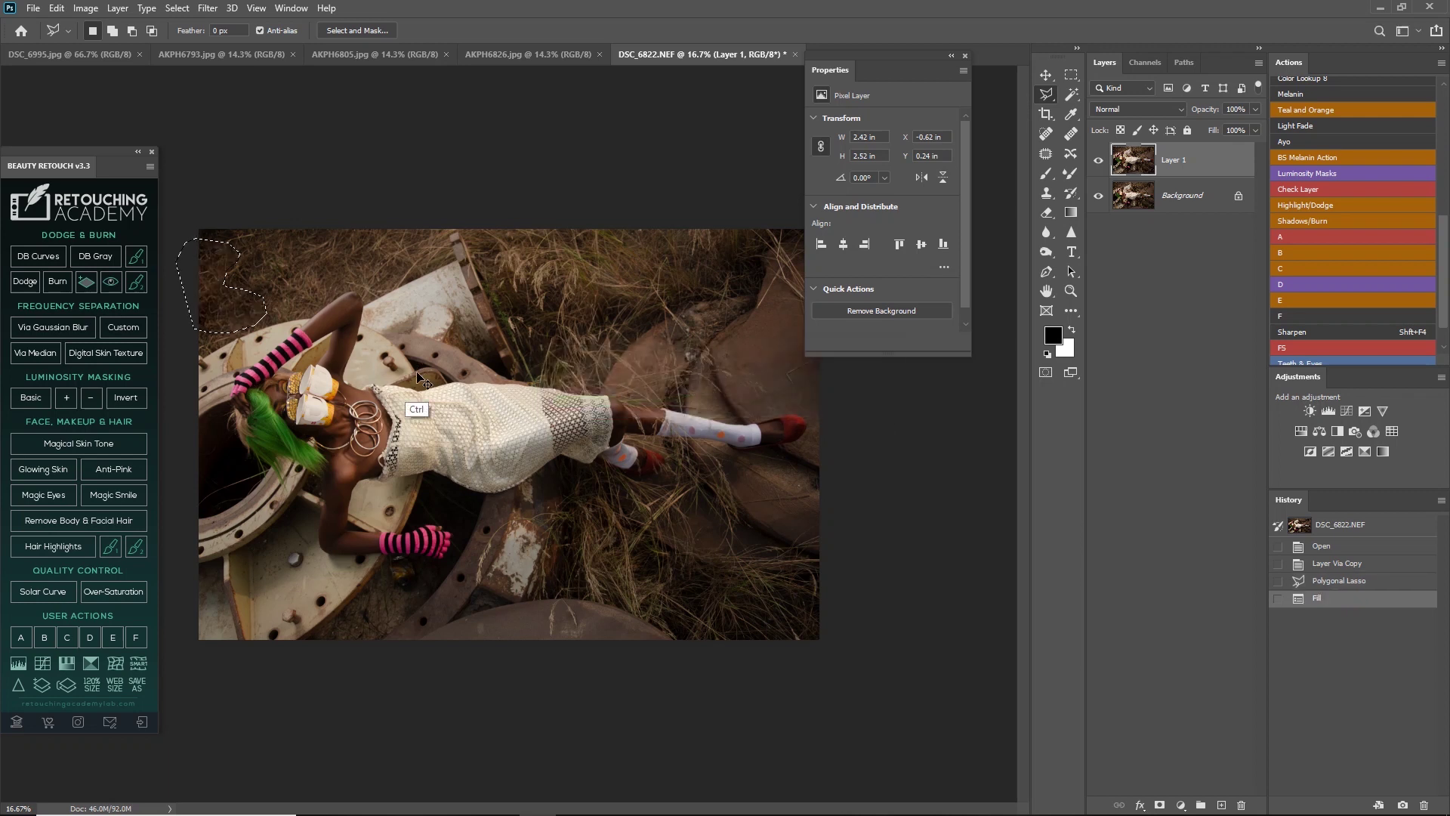
key(ctrl+d)
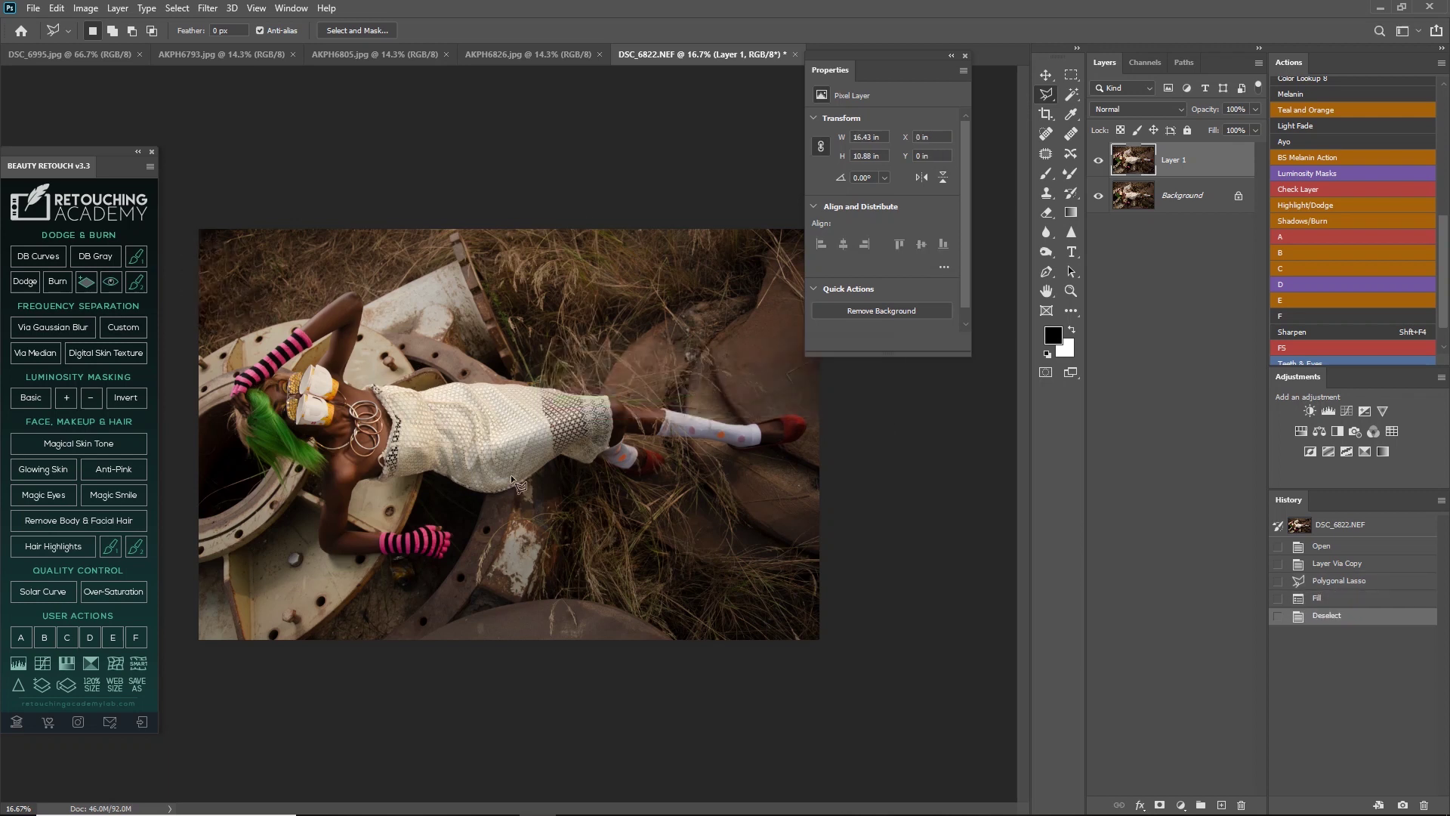
Zoom in and bring the model's face into view
key(z)
scroll(680, 457, up, 10)
scroll(664, 464, down, 8)
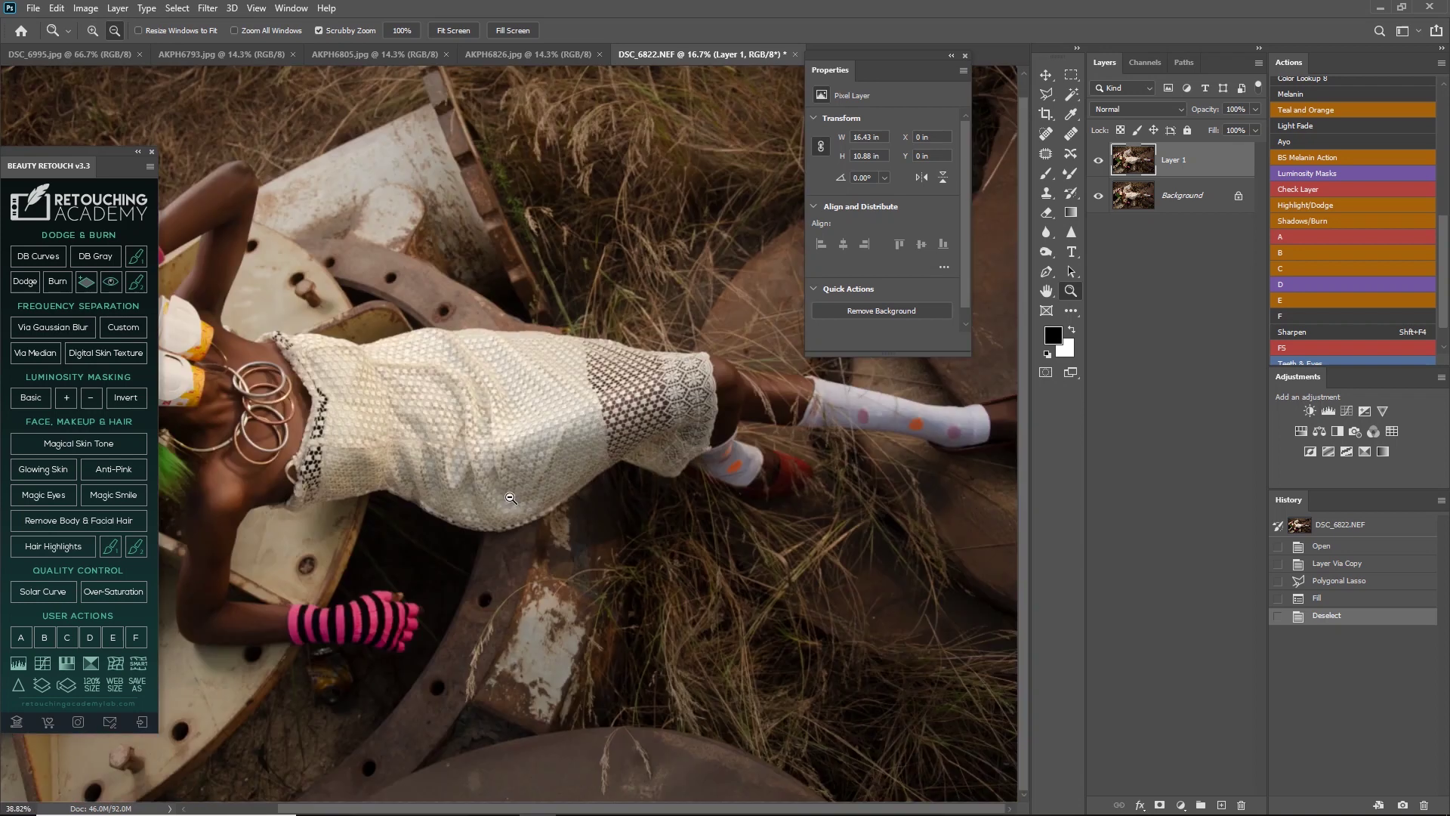
scroll(466, 510, up, 3)
key(l)
scroll(466, 510, down, 1)
mouse_move(466, 509)
mouse_down()
mouse_move(825, 594)
mouse_move(823, 645)
mouse_move(751, 717)
mouse_up()
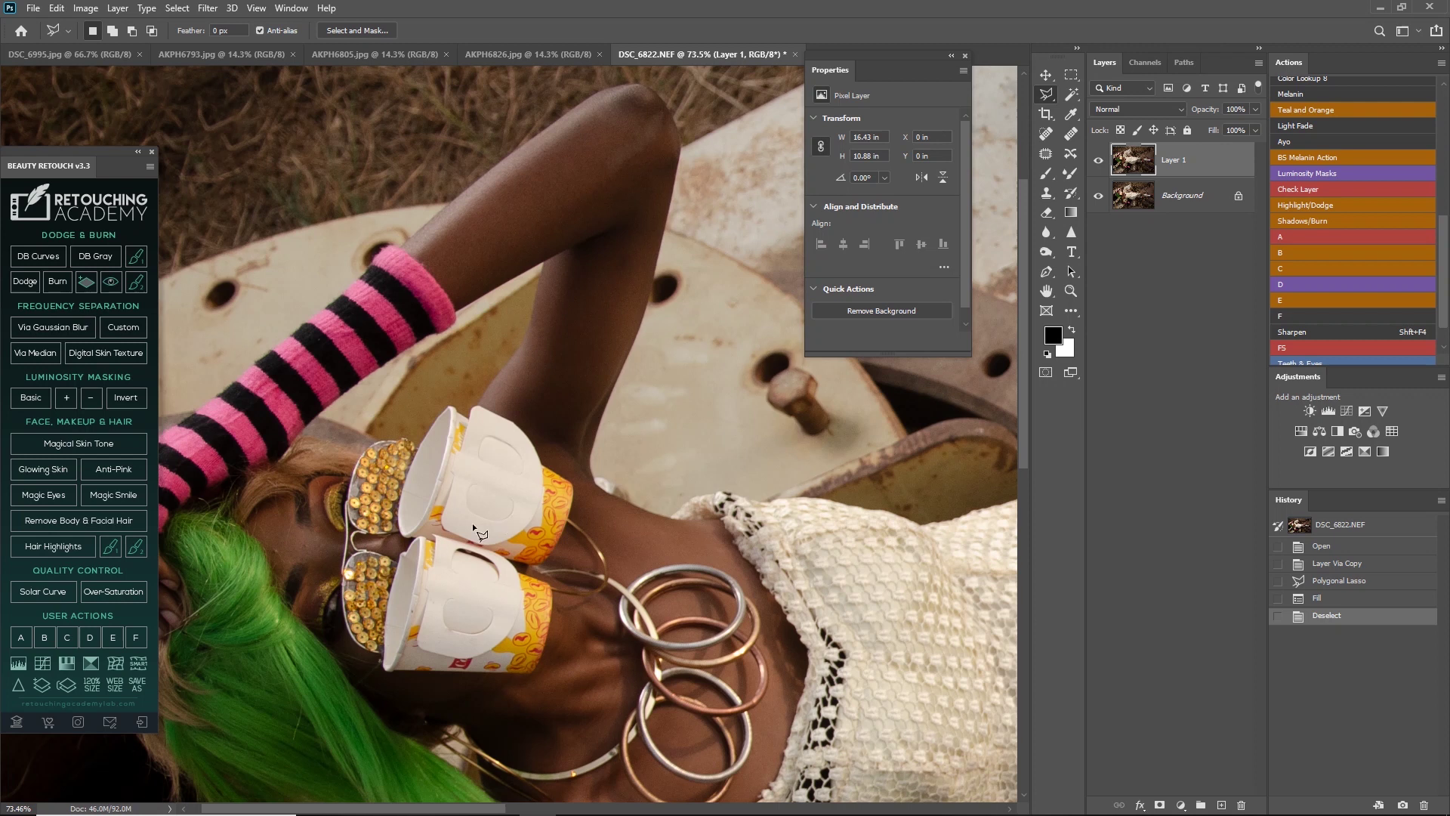
Patch small skin spots beside the sequinned glasses, then fit the photo and dock the Beauty Retouch toolkit
key(j)
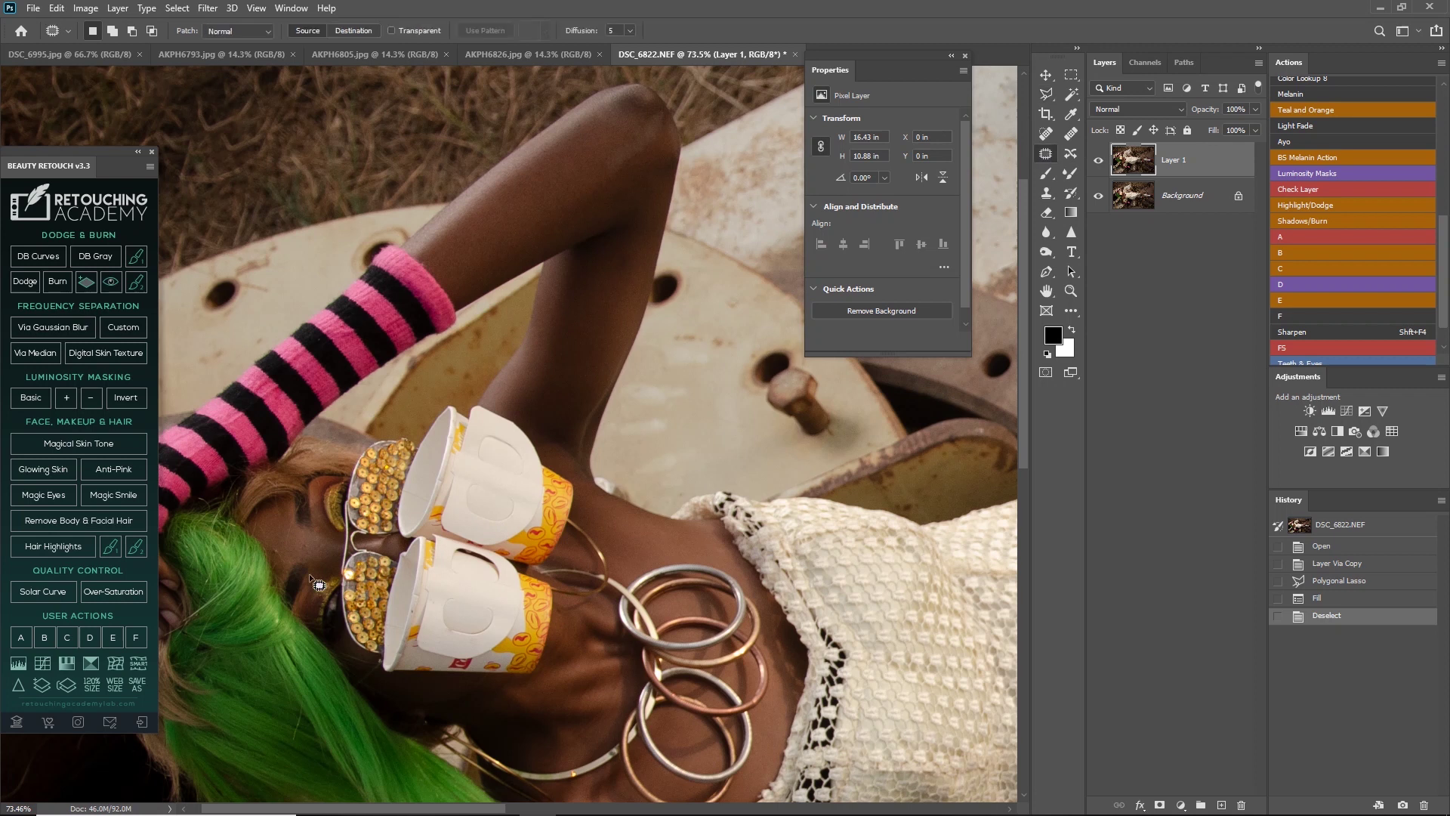
key(z)
mouse_move(353, 557)
mouse_down()
mouse_move(491, 523)
mouse_move(423, 524)
mouse_move(423, 508)
mouse_move(443, 528)
mouse_up()
key(ctrl+d)
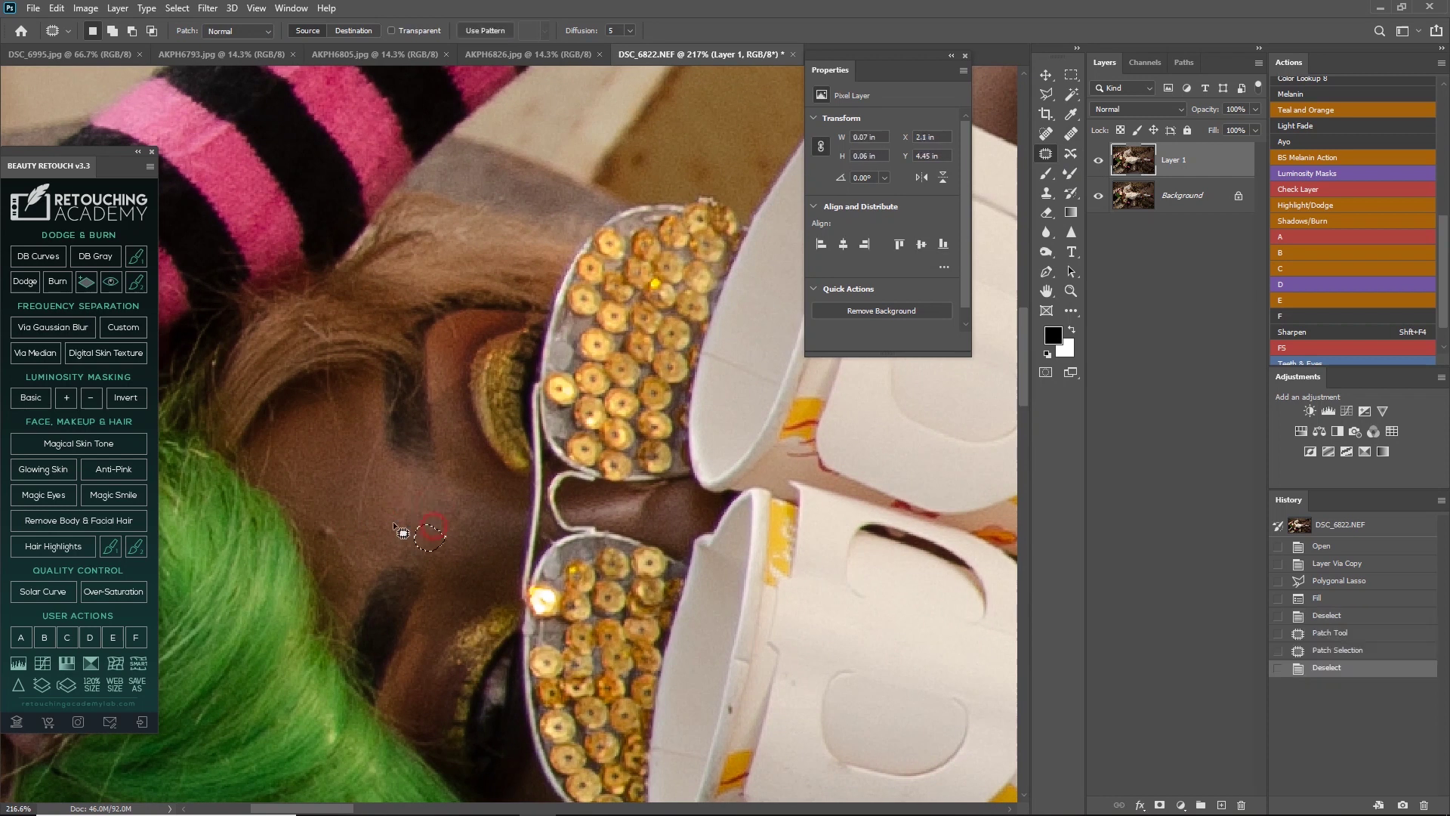
mouse_move(357, 535)
mouse_down()
mouse_move(340, 550)
mouse_move(334, 524)
mouse_move(349, 557)
mouse_move(366, 537)
mouse_up()
key(ctrl+d)
key(ctrl+0)
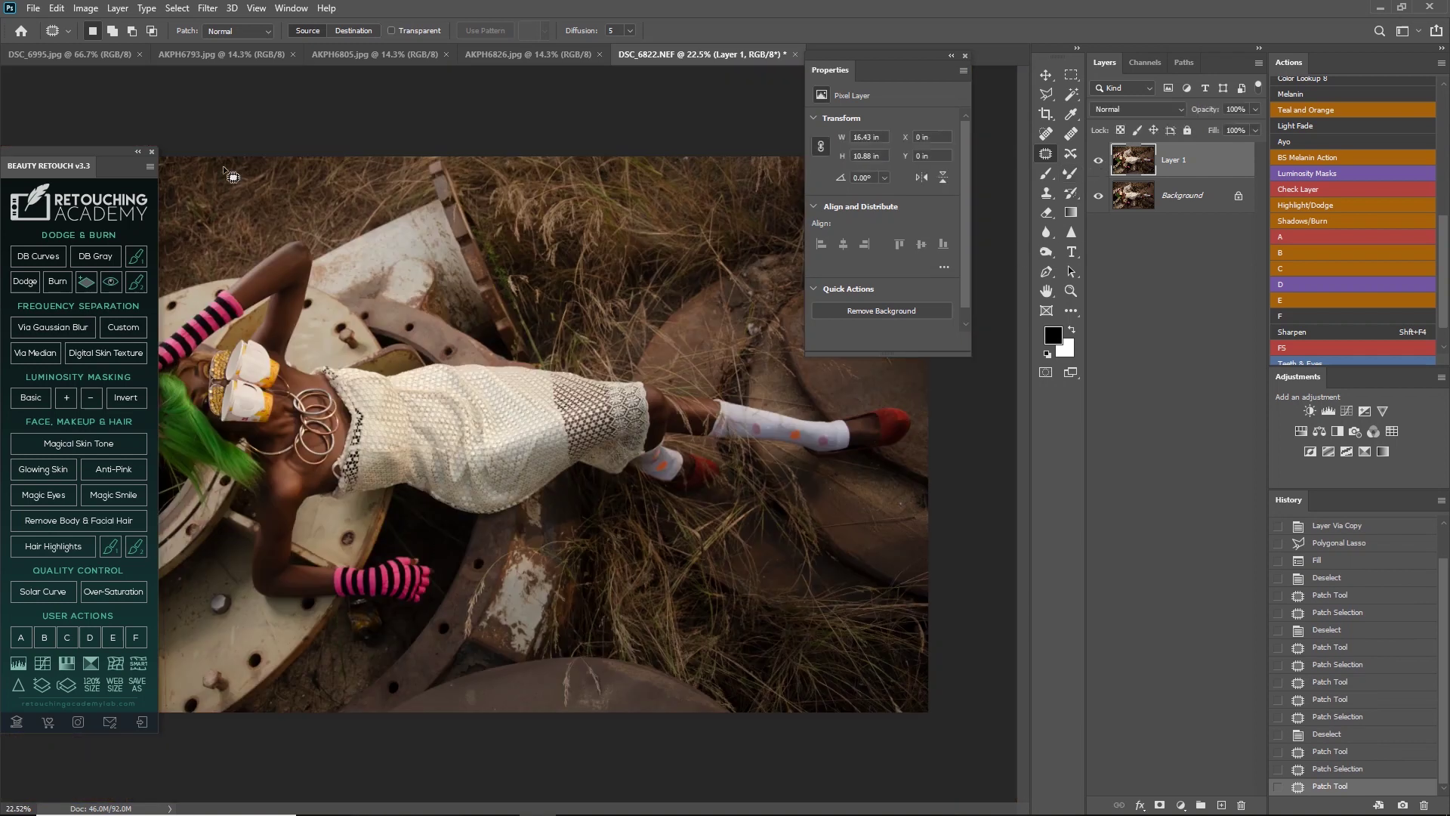
mouse_move(113, 167)
mouse_down()
mouse_move(46, 125)
mouse_move(7, 227)
mouse_up()
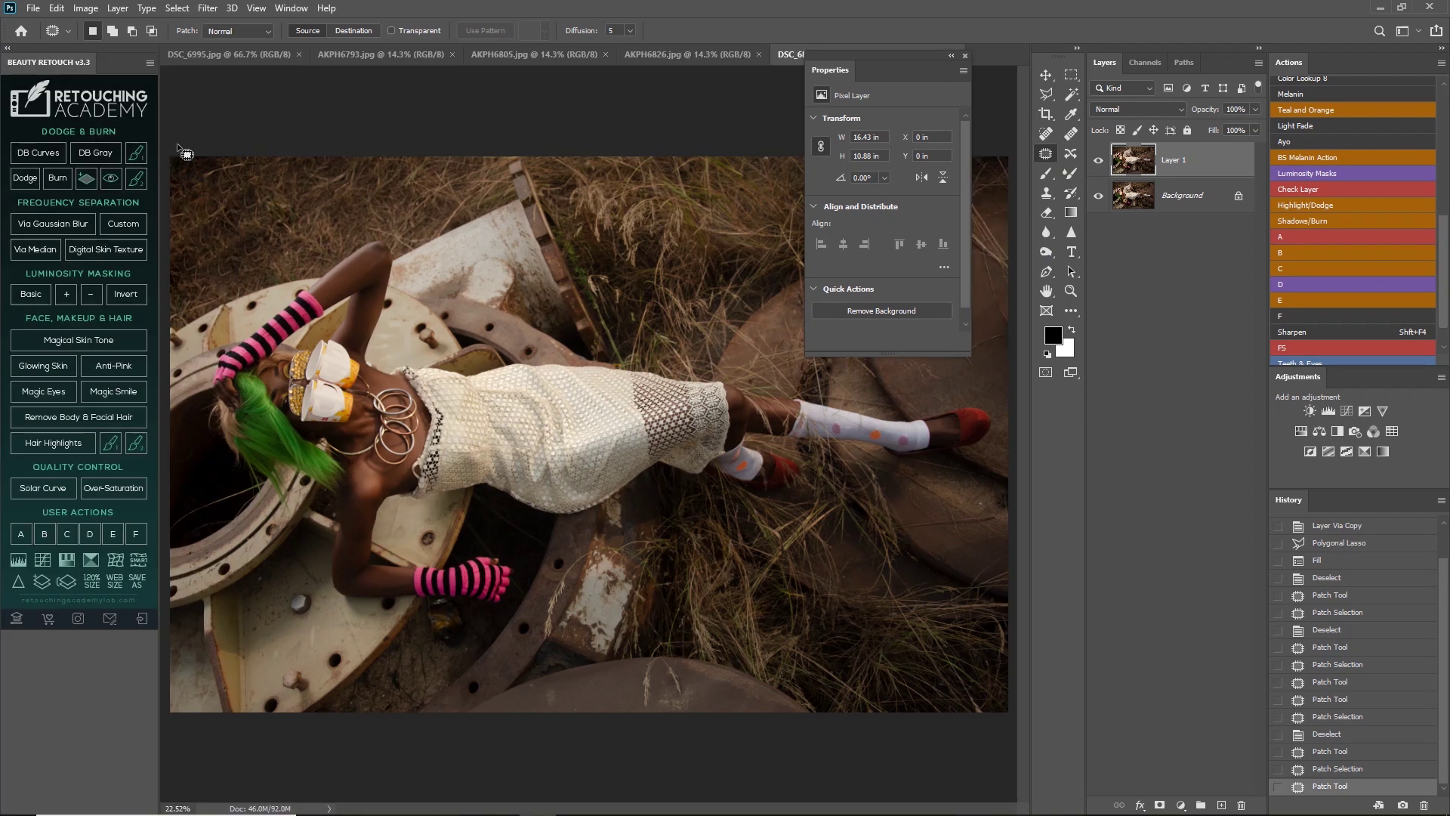
Collapse the Beauty Retouch toolkit and keep the Properties panel beside the photo
mouse_move(112, 66)
mouse_down()
mouse_move(136, 172)
mouse_move(101, 153)
mouse_up()
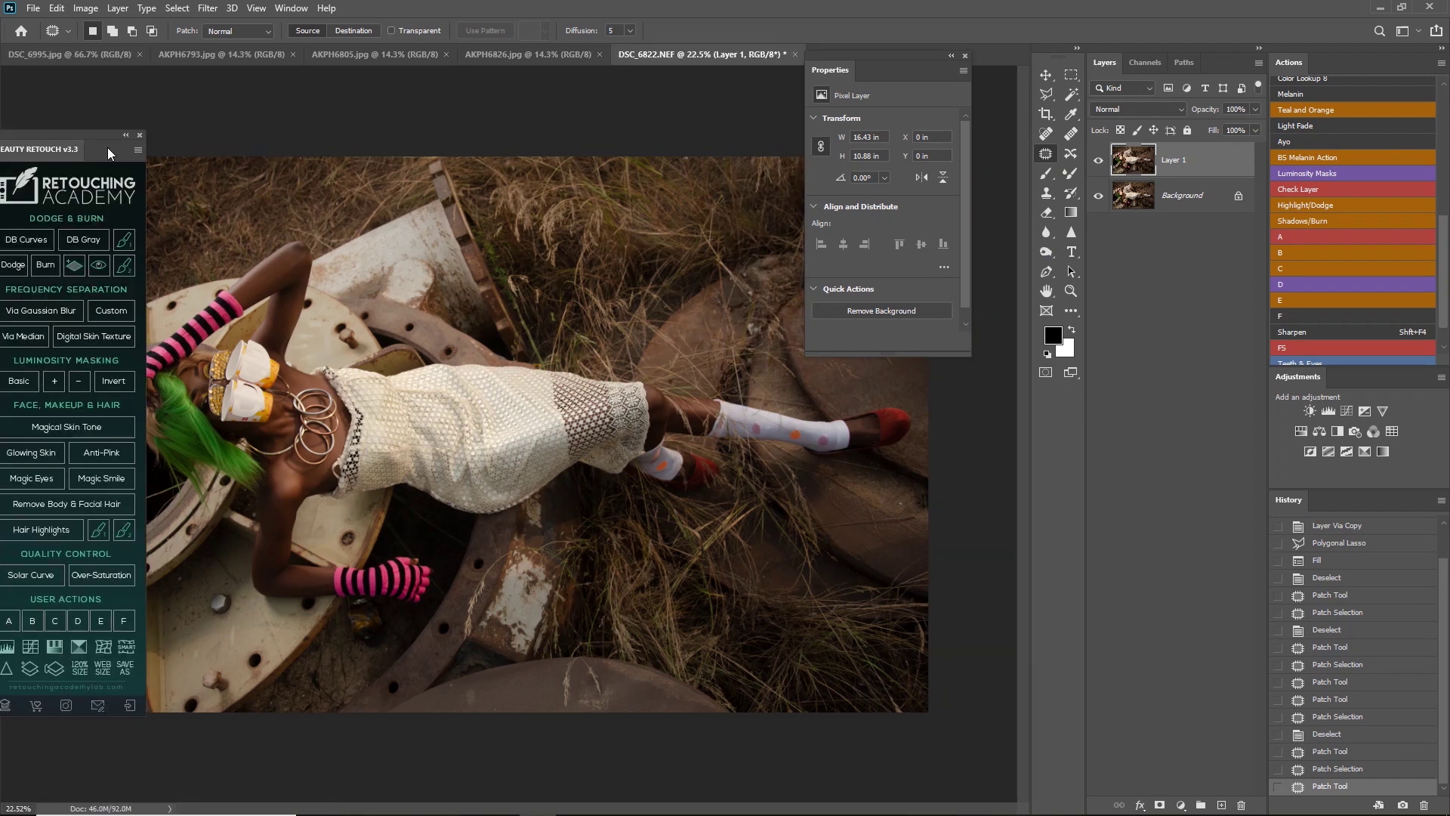
click(126, 134)
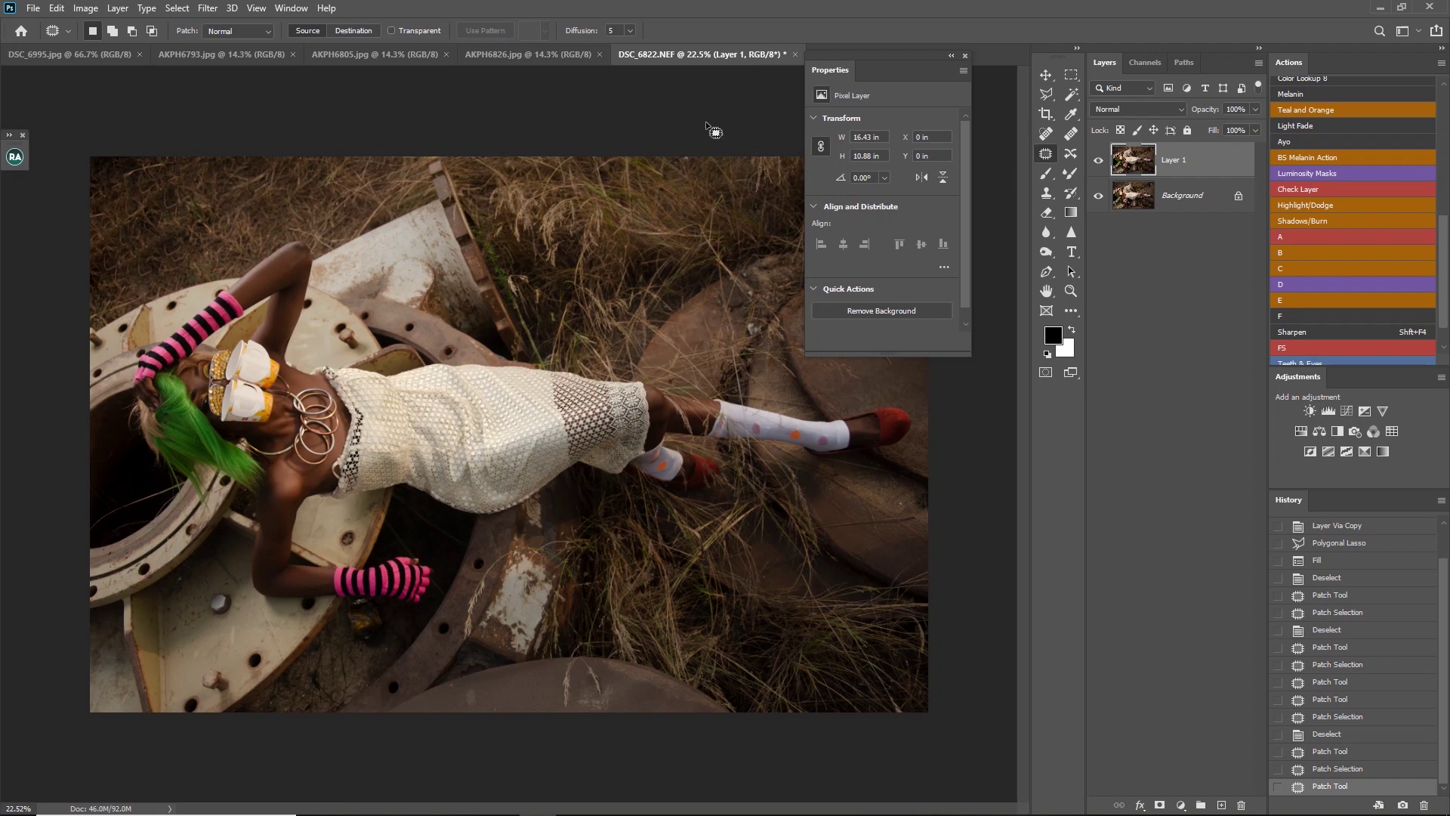
drag(905, 69, 1184, 380)
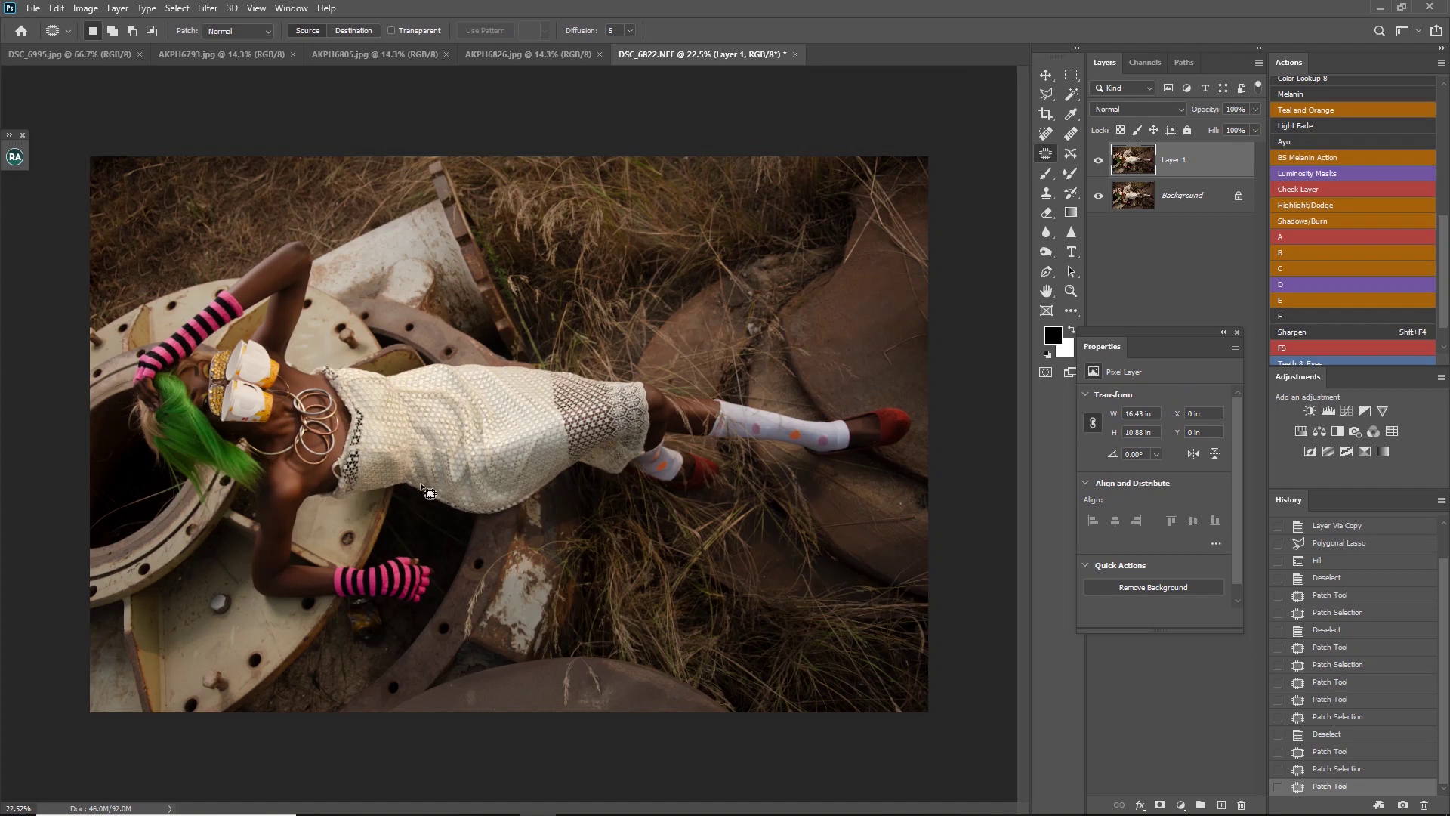
drag(1166, 349, 915, 114)
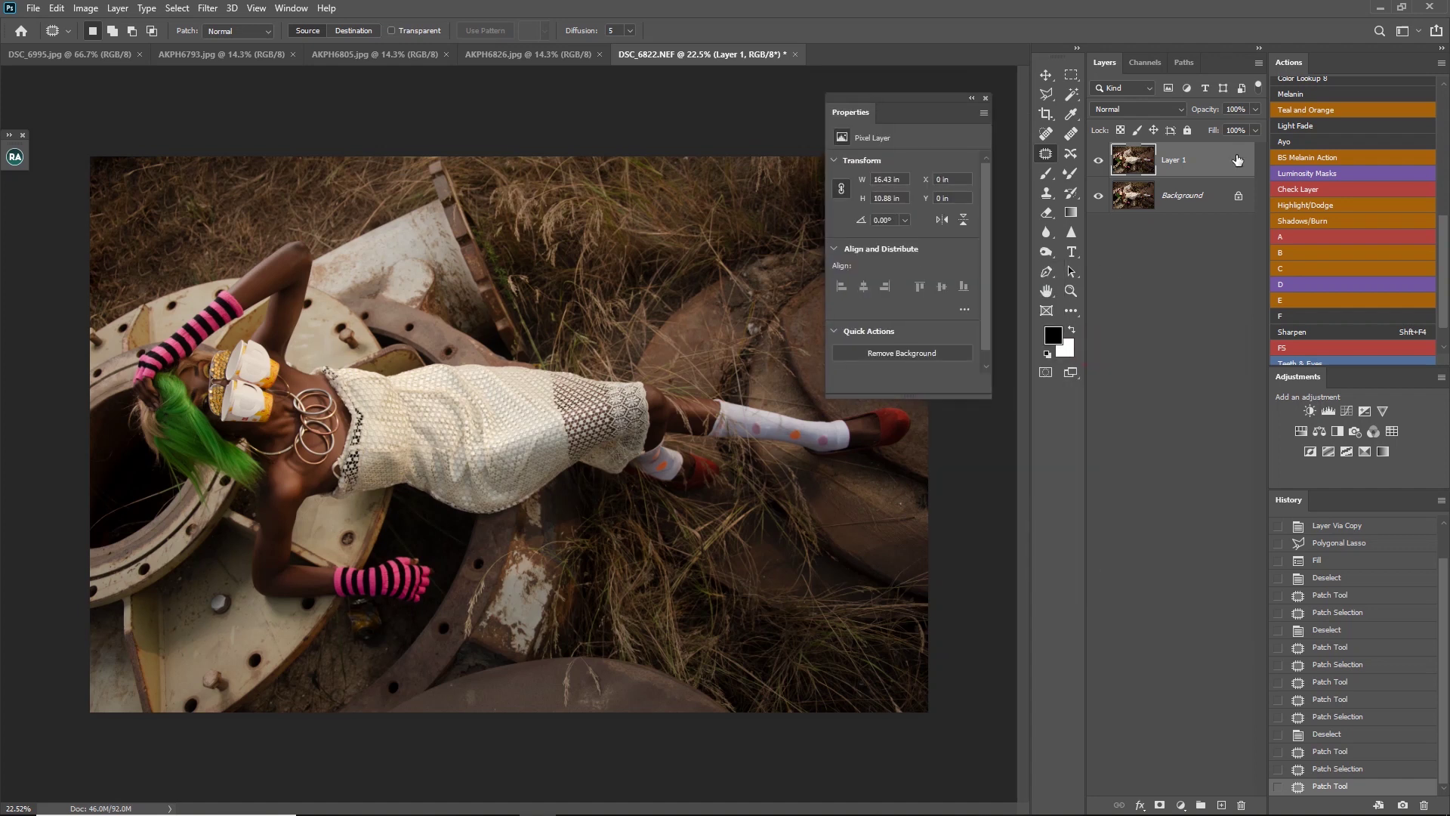
Merge Layer 1 into the Background and create the DB Curves dodge-and-burn setup
click(1181, 194)
click(1180, 172)
key(ctrl+e)
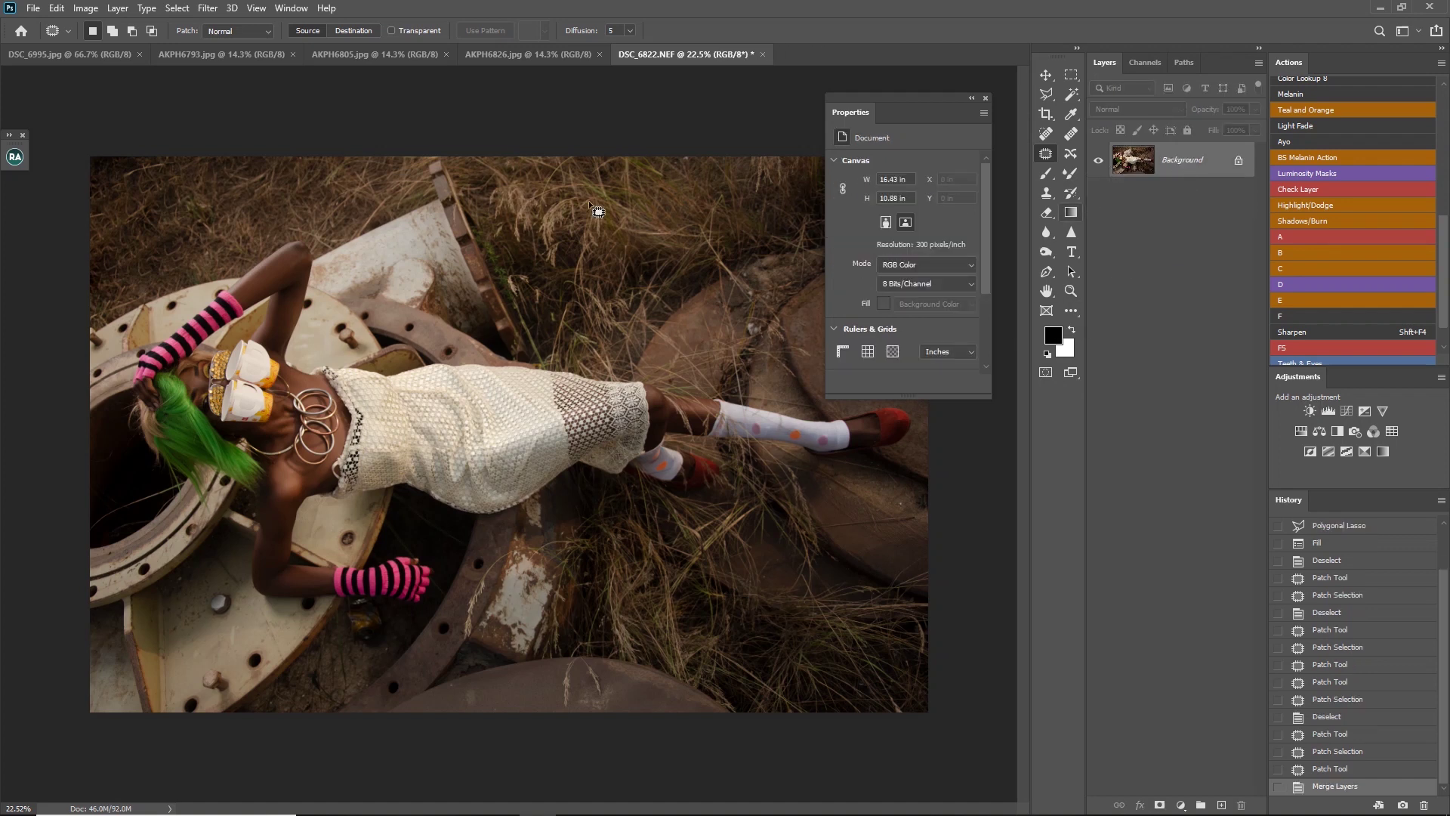
click(21, 160)
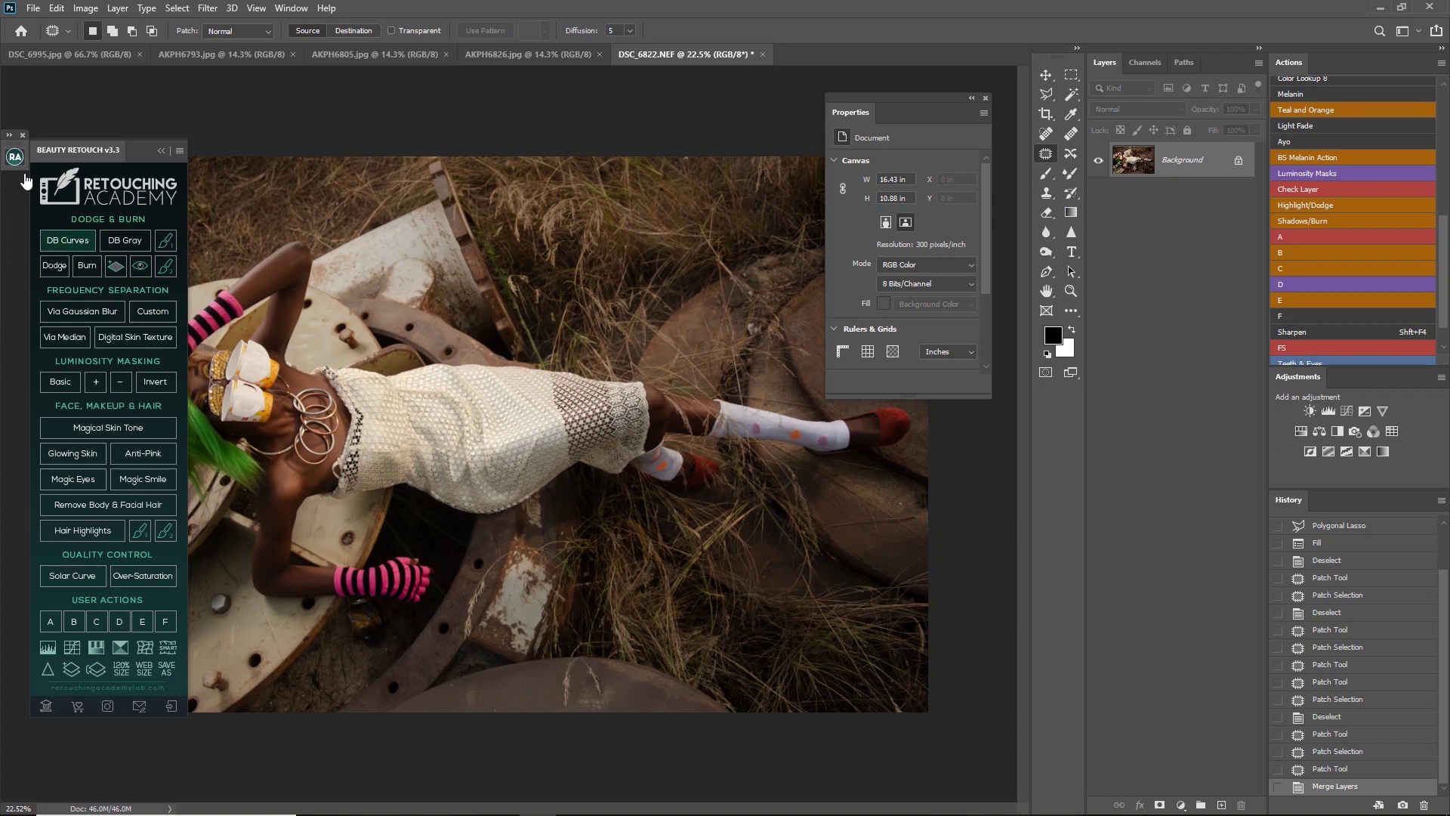
click(68, 240)
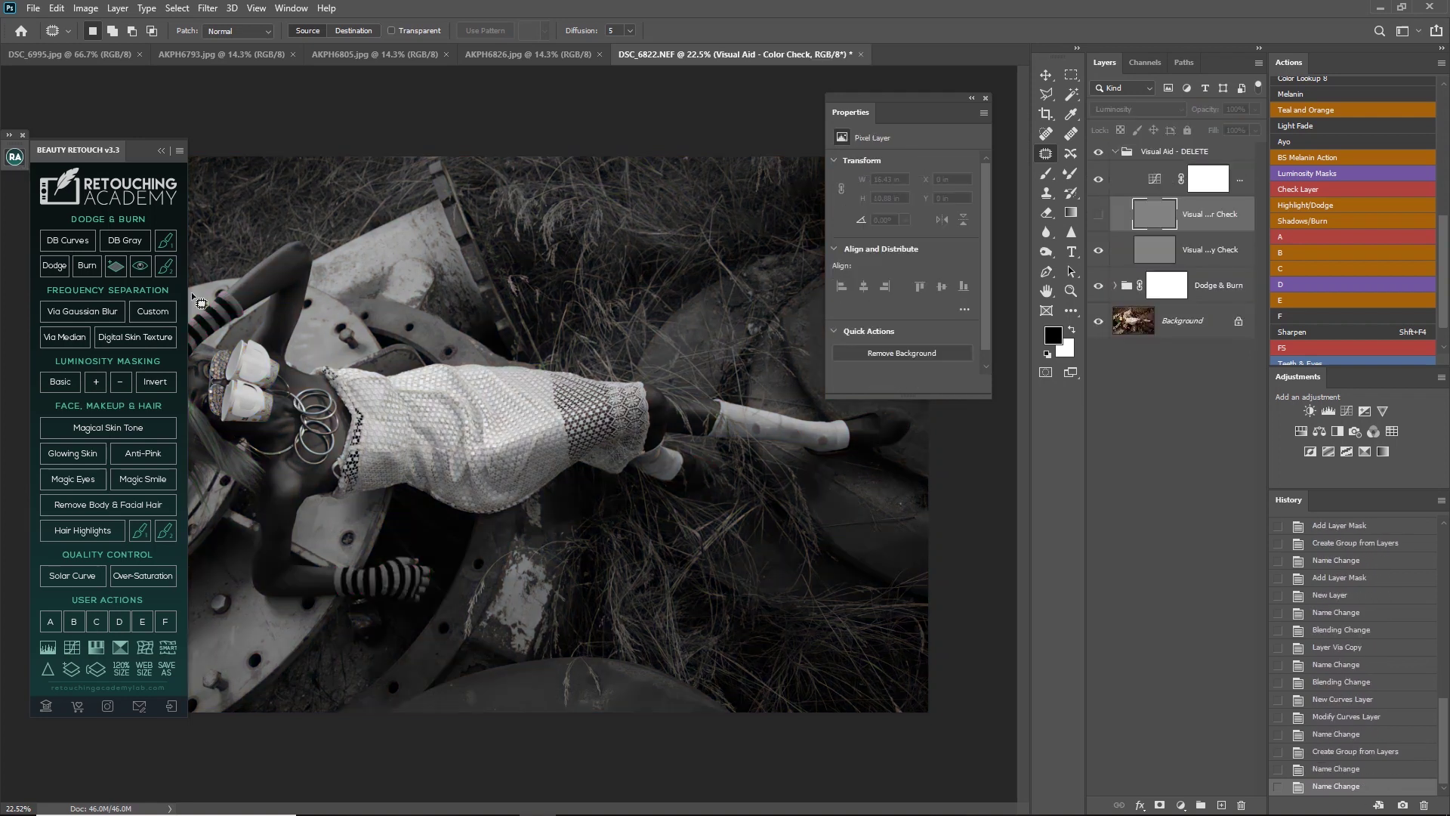
Target the Dodge Curve mask in the Dodge & Burn group, painting white at brush flow 5
mouse_move(155, 149)
mouse_down()
mouse_move(63, 180)
mouse_move(142, 89)
mouse_move(159, 92)
mouse_up()
click(159, 87)
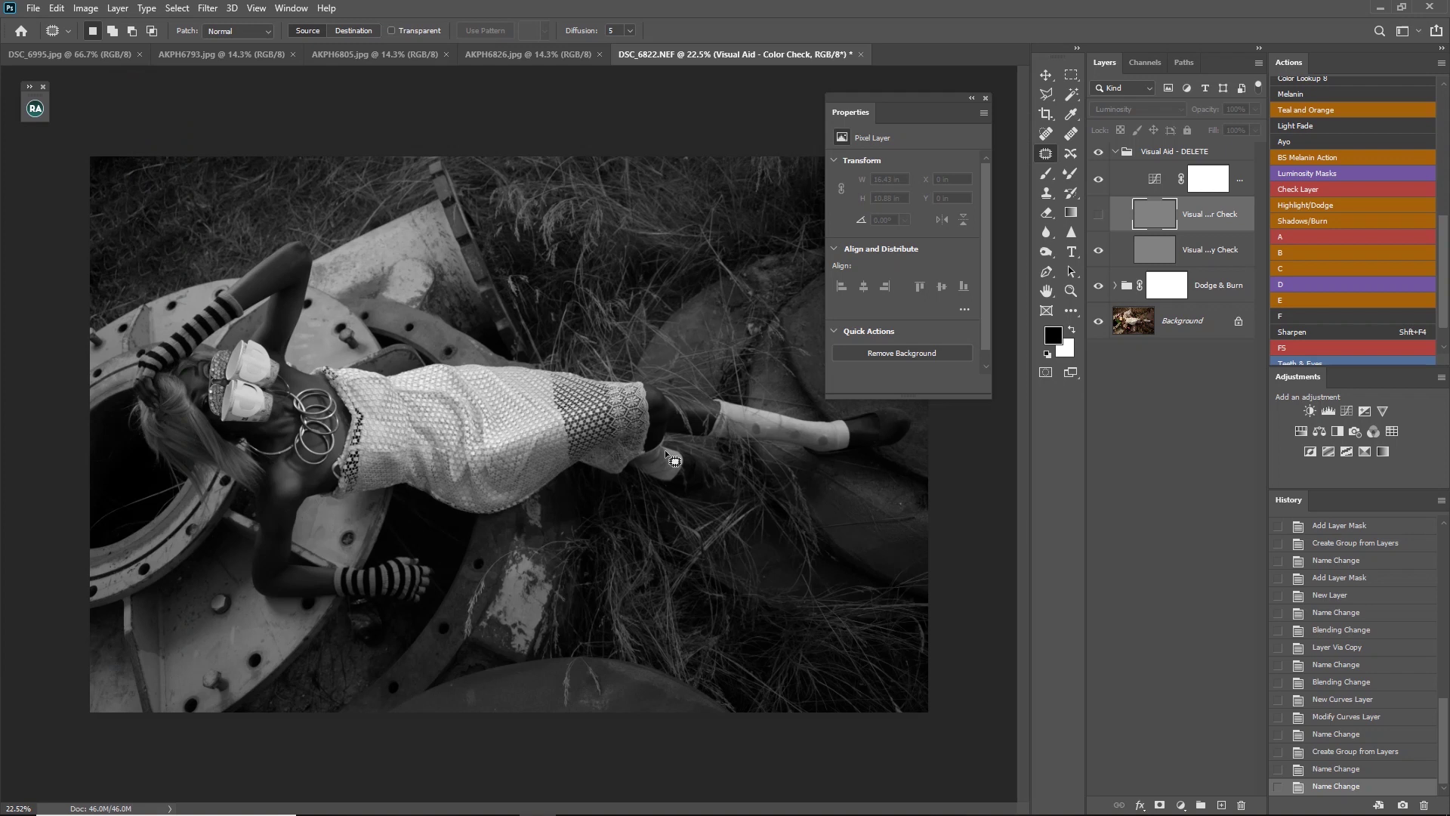
click(1116, 288)
click(1045, 173)
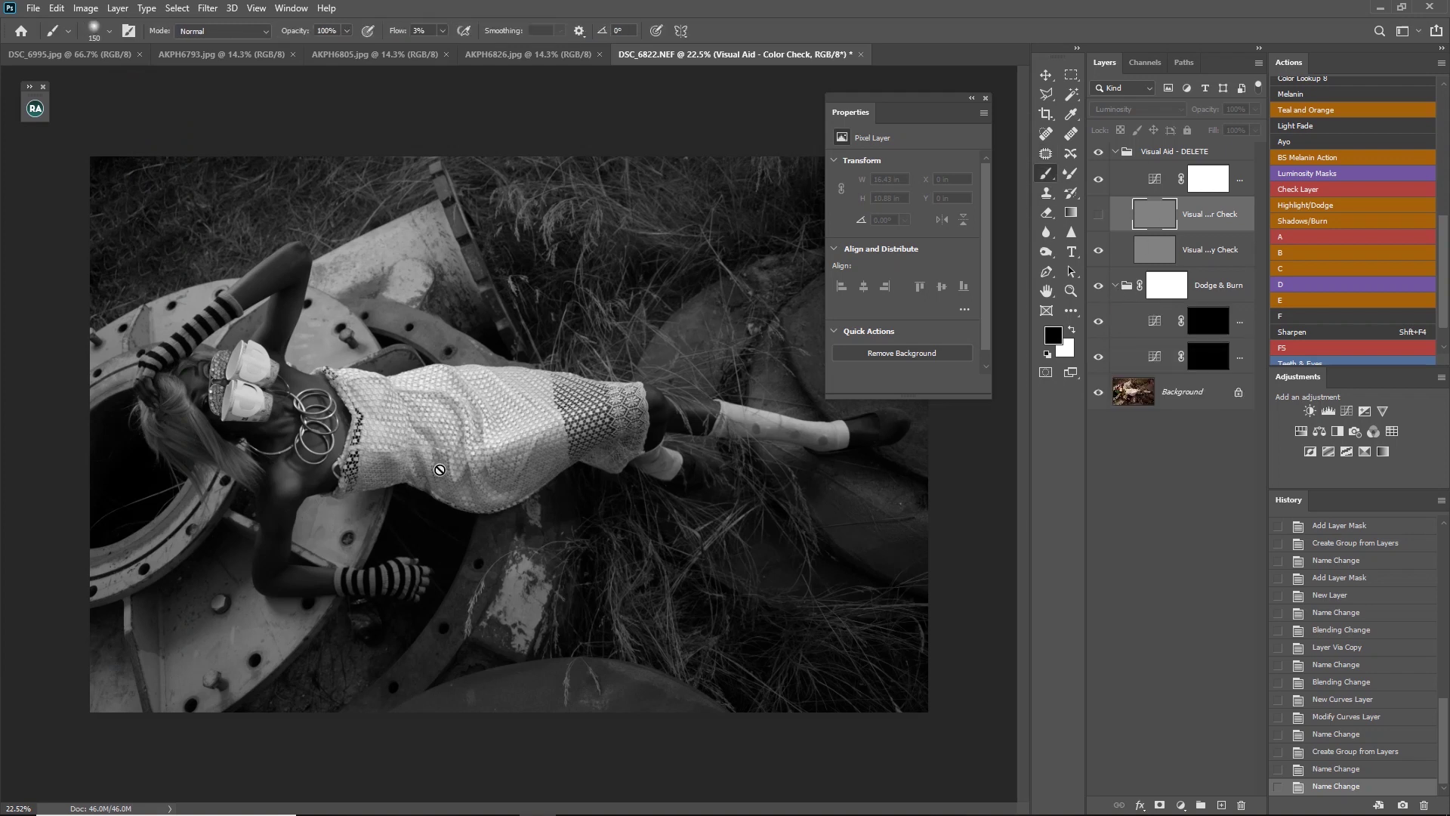
click(1208, 321)
key(x)
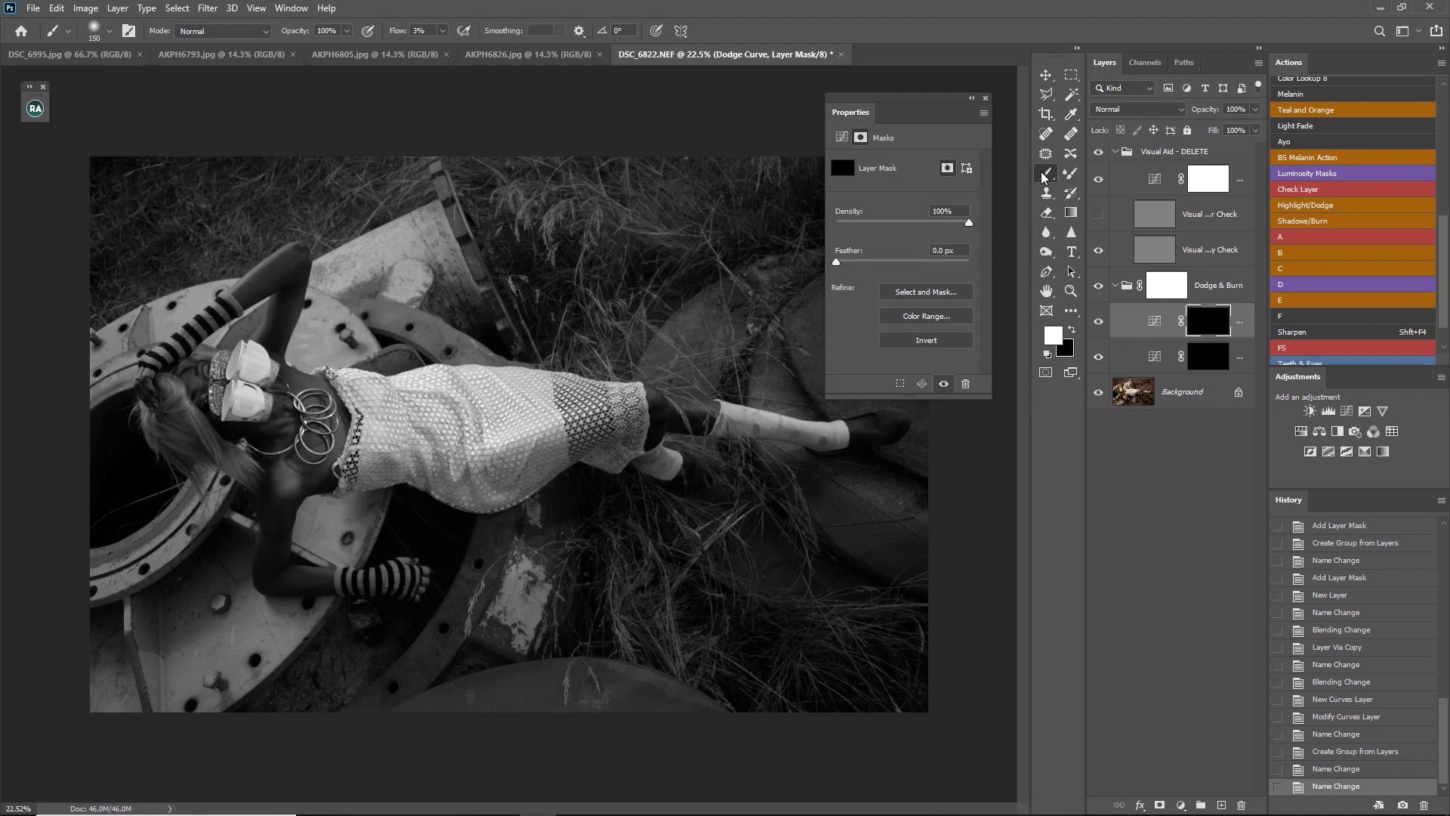
click(418, 30)
text(5)
Zoom in and brighten the model's upper arm and shoulder on the dodge mask
key(z)
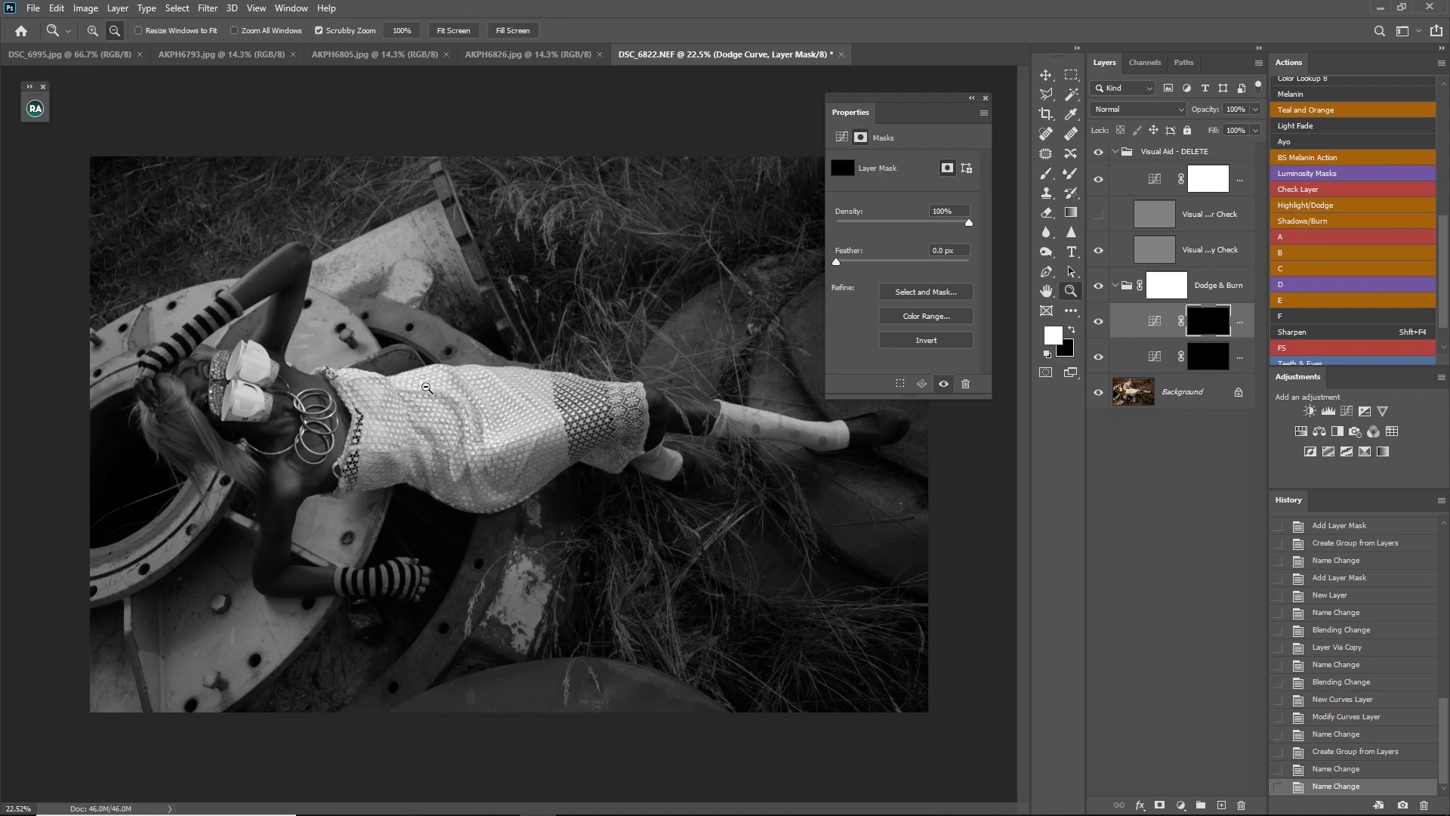
mouse_move(434, 385)
mouse_down()
mouse_move(461, 376)
mouse_move(377, 381)
mouse_up()
key(b)
key(bracketleft)
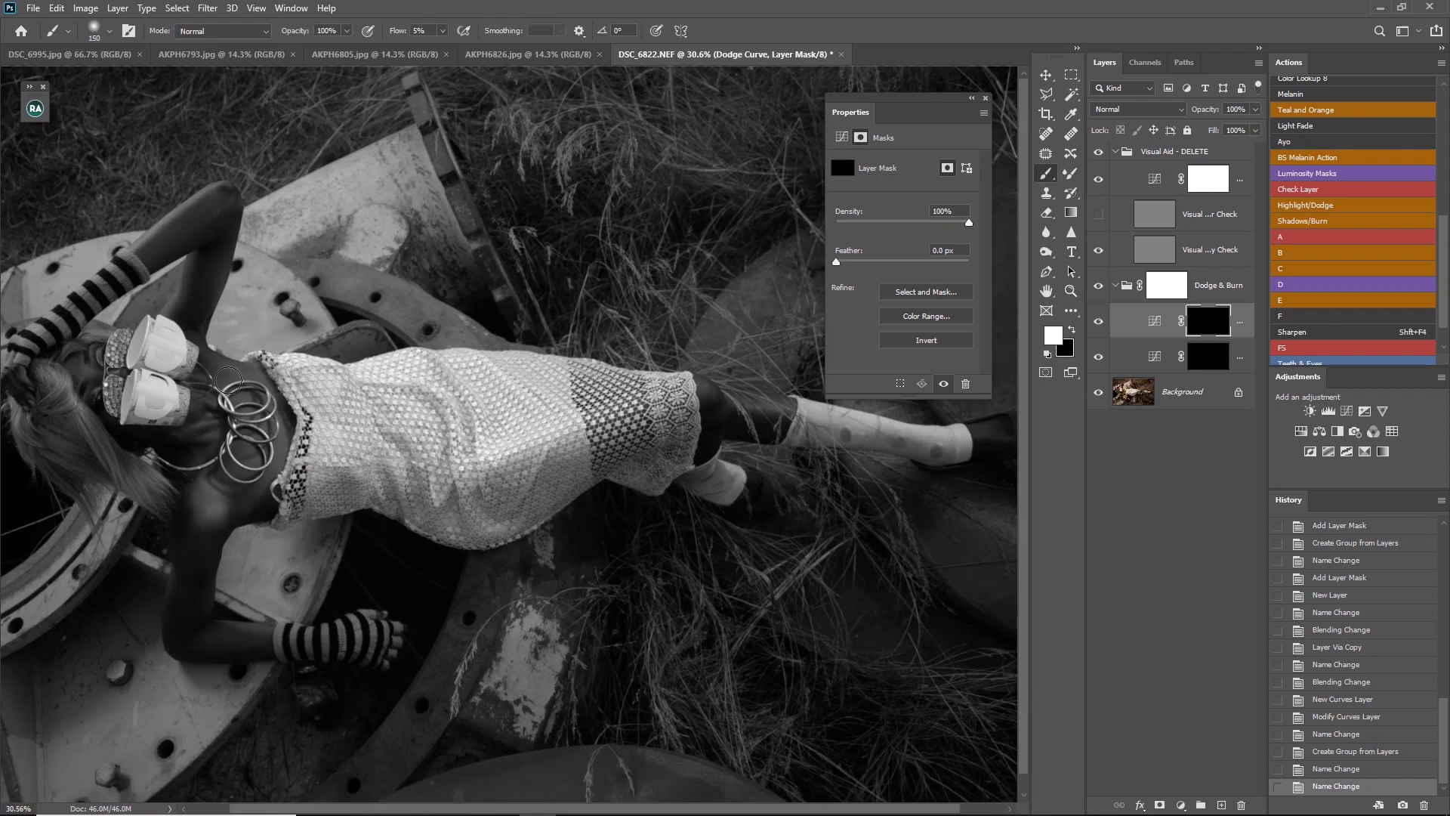
key(bracketleft)
key(bracketleft)
key(bracketleft)
key(bracketleft)
mouse_move(143, 242)
mouse_down()
mouse_move(229, 213)
mouse_move(234, 194)
mouse_up()
click(234, 194)
key(bracketright)
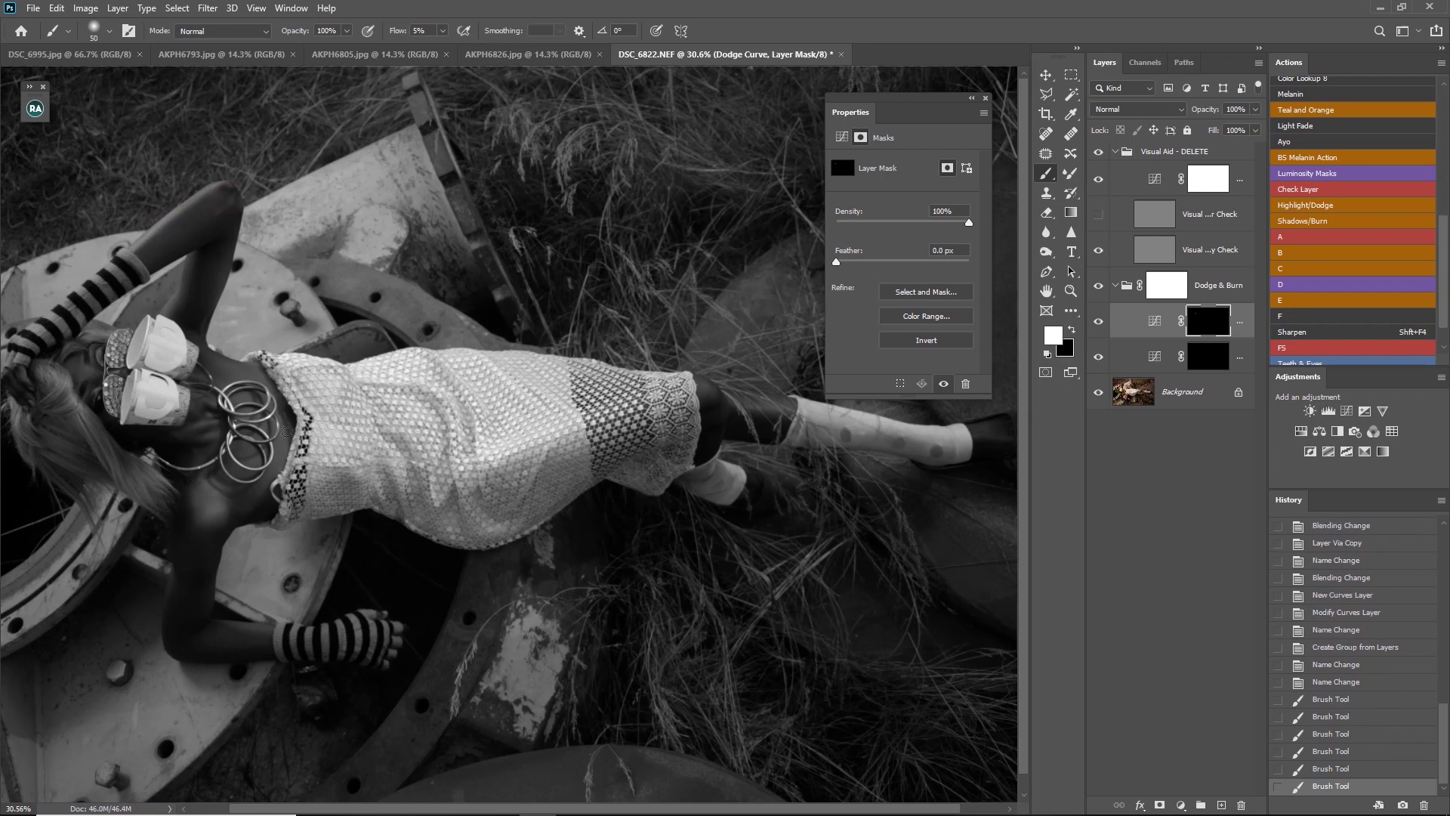
click(219, 511)
click(215, 517)
click(206, 487)
click(215, 519)
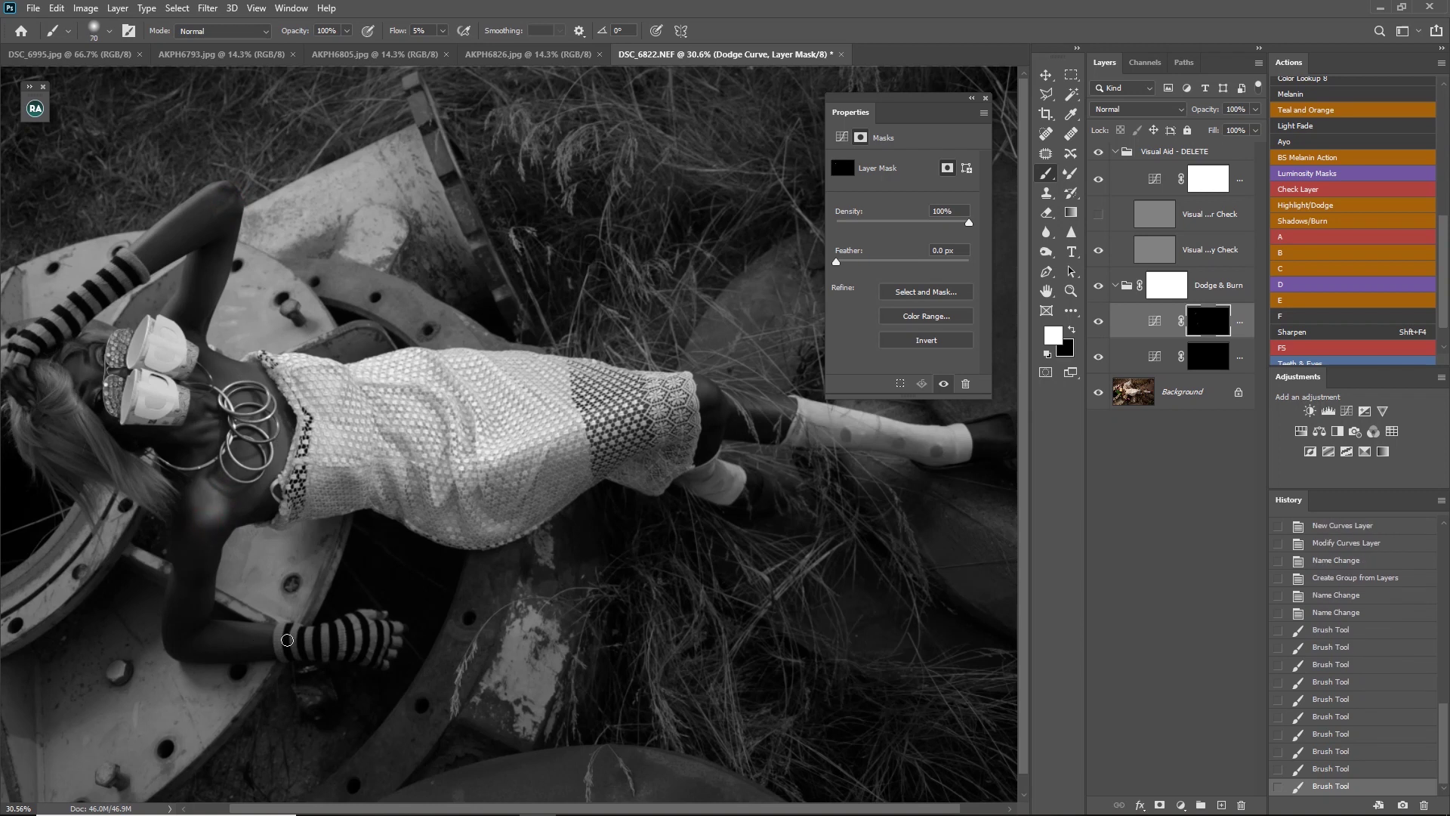
Brighten the model's forearm and leg with a progressively larger brush
click(254, 646)
key(bracketright)
key(bracketright)
click(278, 629)
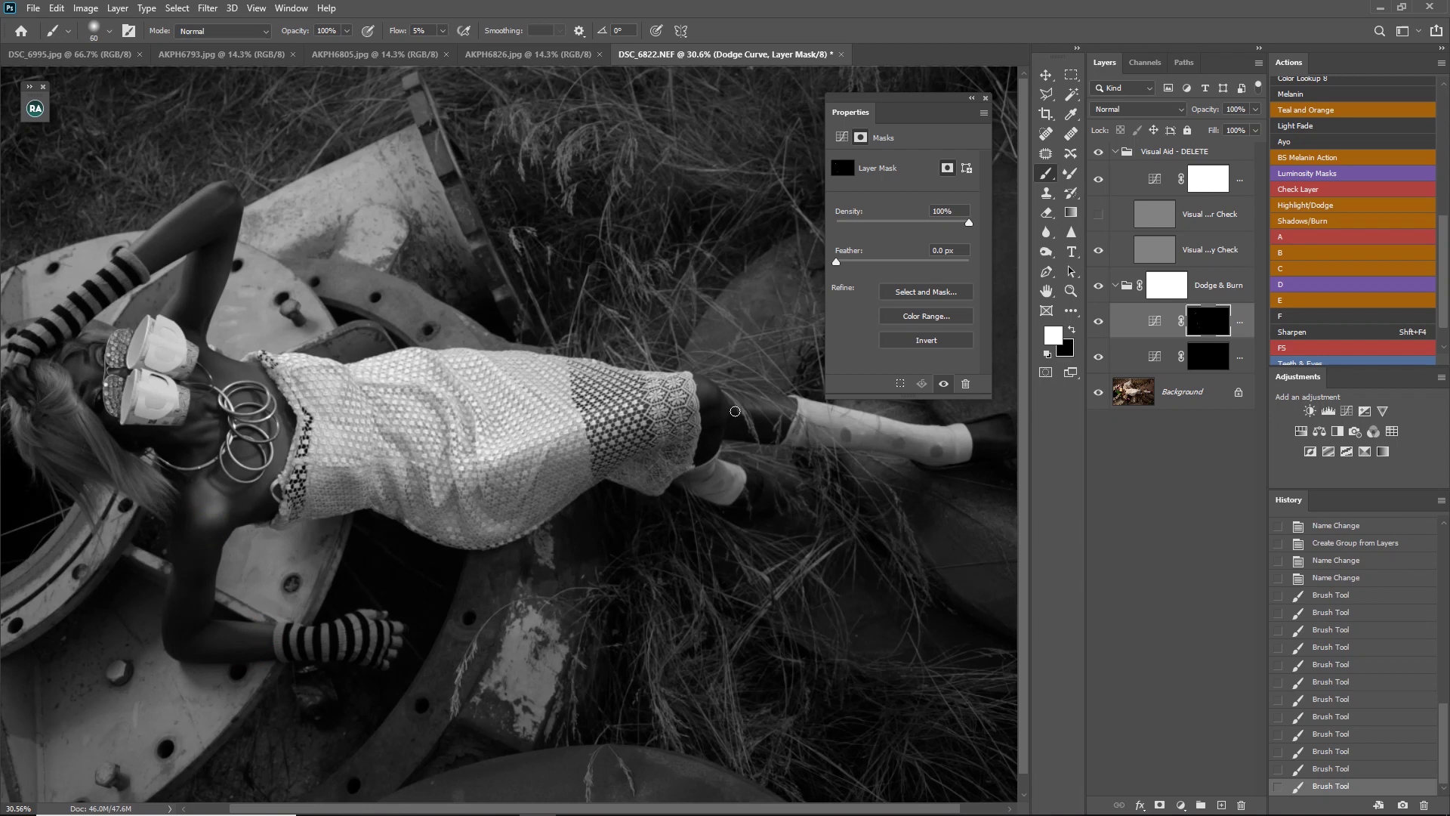
click(730, 405)
key(bracketright)
click(744, 404)
click(716, 397)
click(700, 387)
key(bracketright)
key(bracketright)
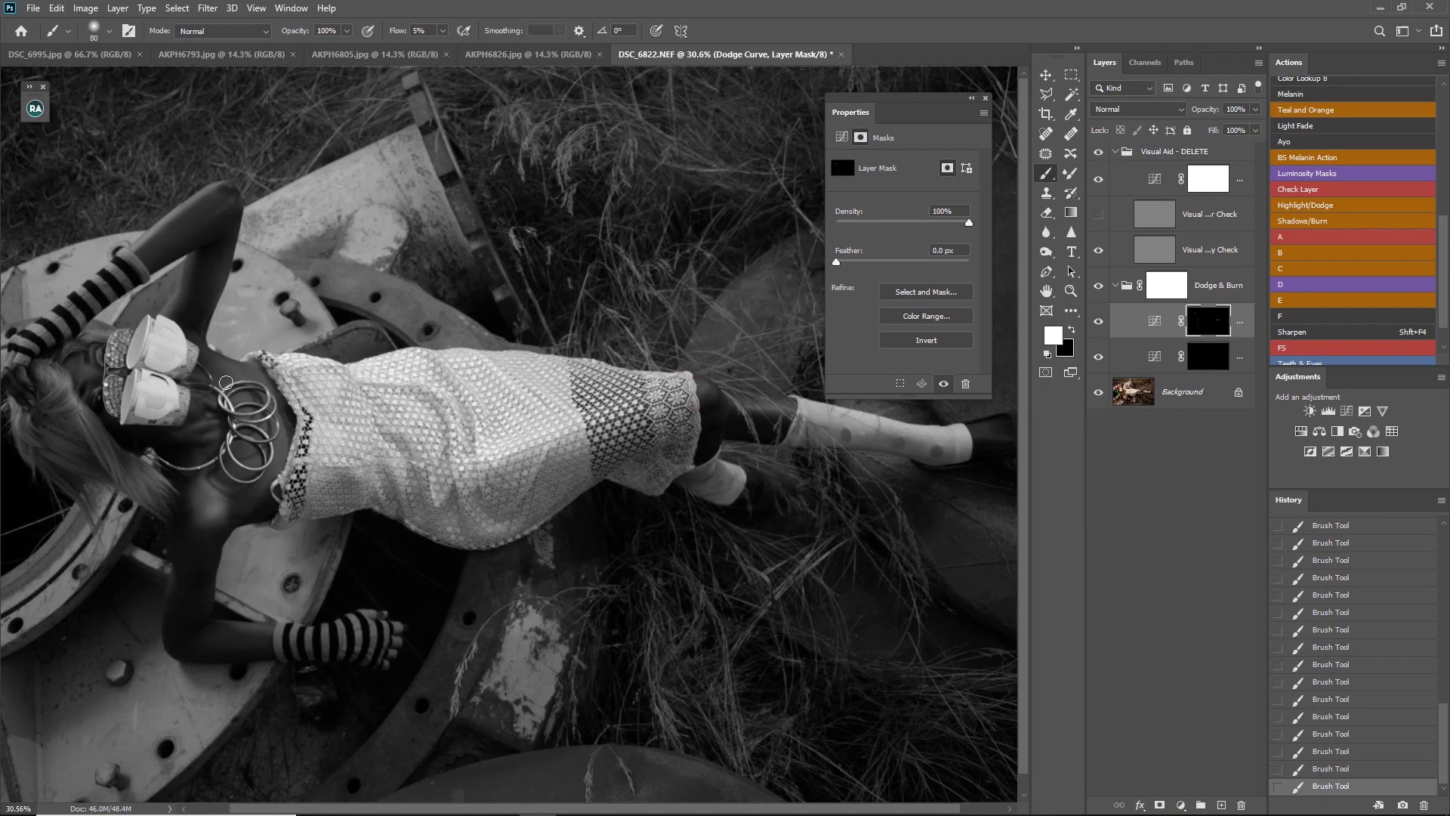
Fine-tune the brush size for further dodging
key(bracketleft)
key(bracketleft)
drag(222, 414, 206, 435)
key(bracketright)
key(bracketright)
mouse_move(205, 400)
mouse_down()
mouse_move(226, 409)
mouse_move(207, 413)
mouse_up()
key(bracketright)
key(bracketleft)
key(bracketleft)
key(bracketright)
key(bracketright)
key(bracketright)
Hide the greyscale Visual Aid, fit the photo, and compare with and without Dodge & Burn and the Dodge Curve
click(1098, 151)
key(ctrl+0)
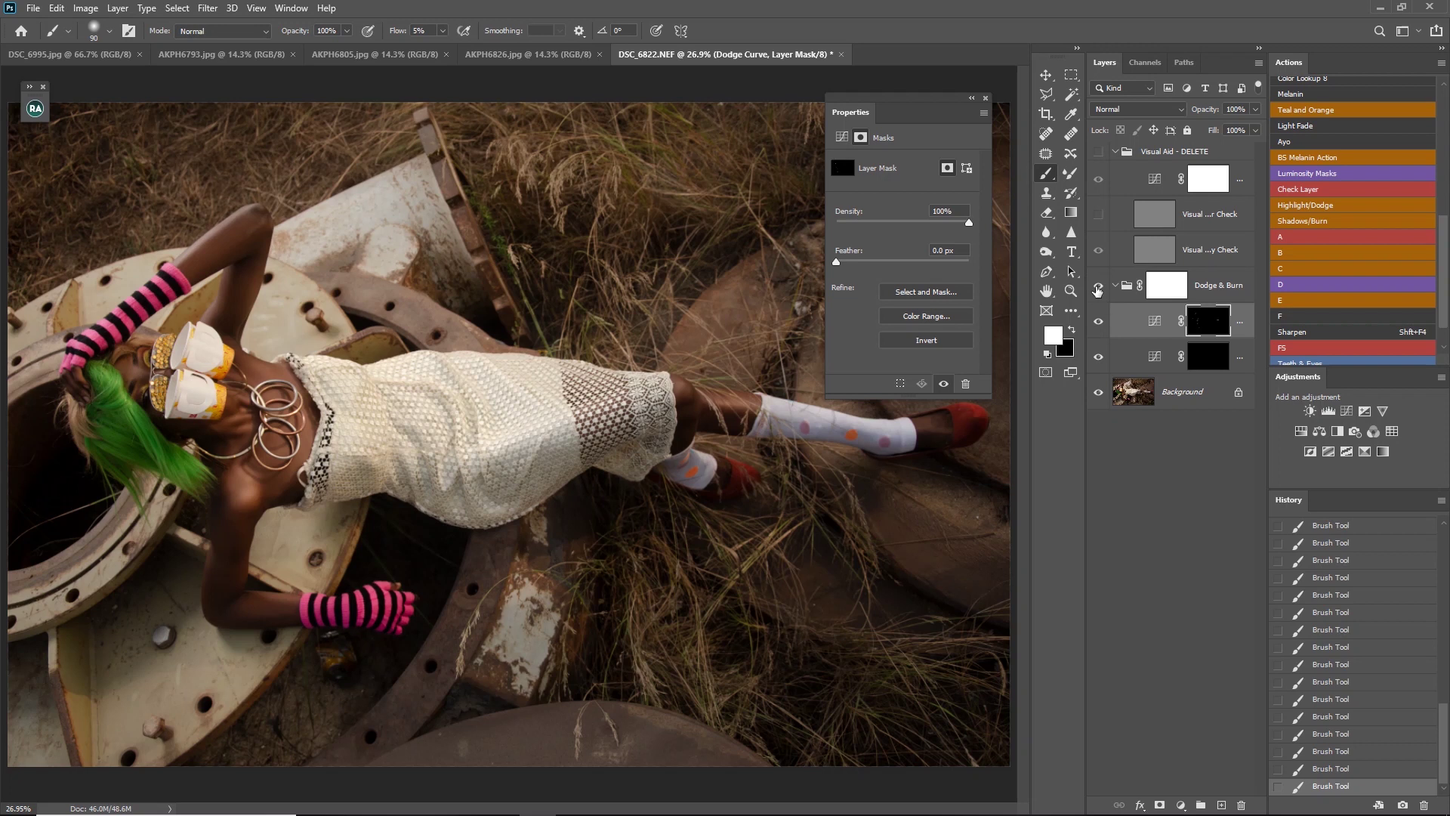
click(1098, 287)
click(1098, 287)
click(1098, 323)
click(1097, 323)
Paint more brightening along the model's arm on the Dodge Curve mask
key(bracketright)
key(bracketleft)
key(bracketleft)
drag(213, 555, 212, 577)
key(bracketleft)
key(bracketright)
key(bracketright)
key(bracketright)
Darken the shoulder below the necklaces on the Burn Curve mask
click(1099, 286)
click(1099, 286)
key(bracketright)
click(1201, 359)
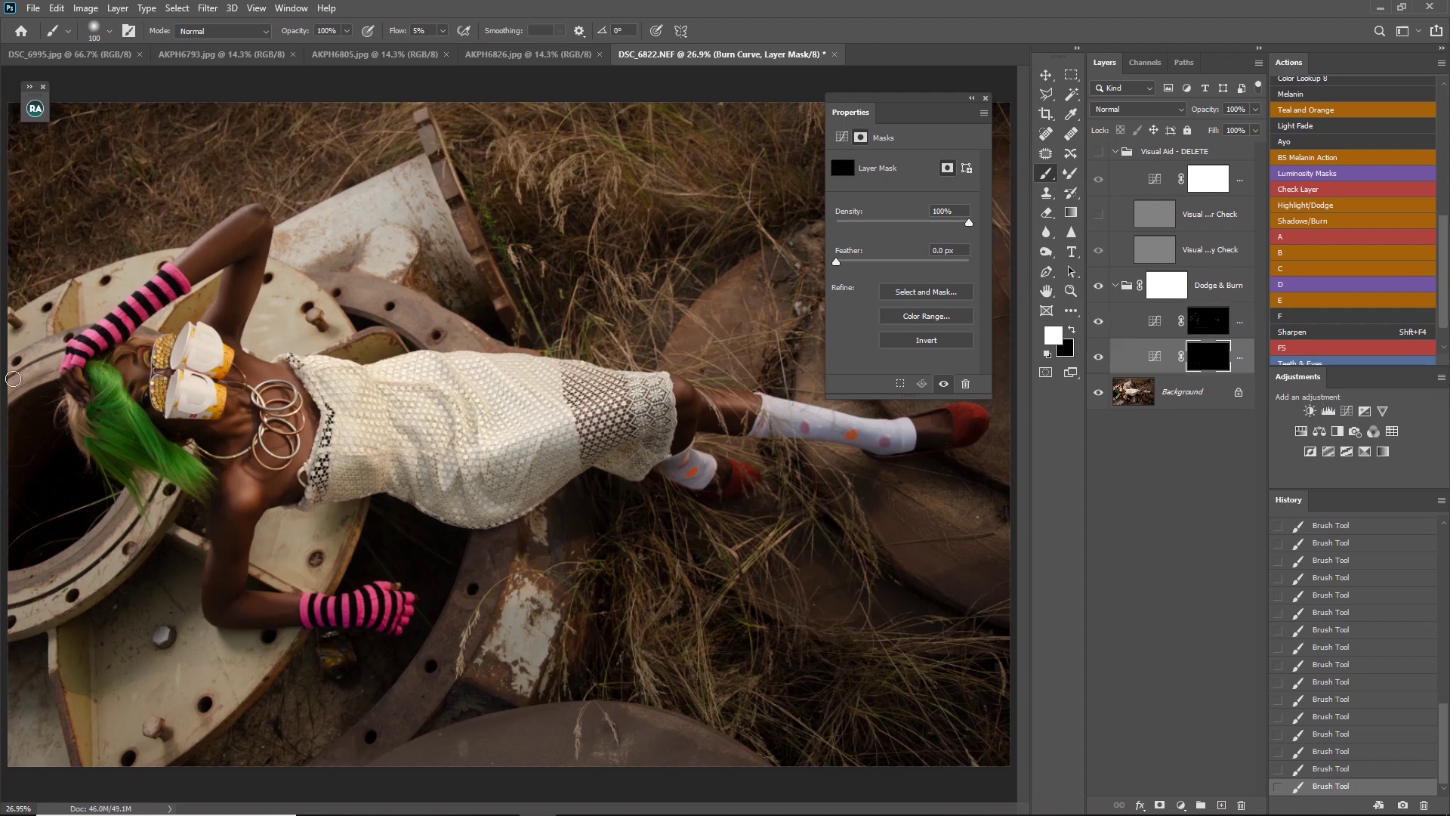
key(bracketleft)
key(bracketleft)
key(bracketleft)
key(bracketright)
key(bracketright)
key(bracketright)
Darken the model's knee and the leg around it with a smaller brush
key(bracketright)
key(bracketright)
mouse_move(317, 474)
mouse_down()
mouse_move(271, 486)
mouse_move(269, 502)
mouse_move(291, 493)
mouse_move(269, 506)
mouse_move(259, 485)
mouse_move(232, 513)
mouse_move(229, 460)
mouse_move(228, 502)
mouse_move(259, 552)
mouse_move(229, 539)
mouse_move(250, 566)
mouse_move(220, 594)
mouse_move(303, 616)
mouse_move(222, 610)
mouse_up()
key(bracketleft)
key(bracketright)
key(bracketright)
key(bracketleft)
key(bracketleft)
key(bracketleft)
key(bracketright)
key(bracketleft)
key(bracketleft)
key(bracketleft)
drag(684, 410, 685, 380)
key(bracketleft)
drag(689, 430, 682, 445)
key(bracketright)
Toggle the Dodge & Burn group on and off to compare the burned areas
click(1099, 285)
click(1099, 286)
click(1099, 286)
click(1099, 287)
click(1098, 286)
Darken parts of the dress with a stroke and several dabs
key(bracketleft)
key(bracketleft)
key(bracketleft)
key(bracketleft)
key(bracketleft)
mouse_move(456, 376)
mouse_down()
mouse_move(476, 420)
mouse_move(483, 389)
mouse_up()
key(bracketright)
key(bracketright)
key(bracketright)
key(bracketleft)
key(bracketleft)
key(bracketleft)
click(413, 434)
key(bracketleft)
click(526, 474)
click(402, 457)
Lower the Dodge & Burn group to 70% opacity and compare the result zoomed out
click(1100, 290)
click(1100, 291)
click(1099, 287)
click(1100, 288)
click(1116, 287)
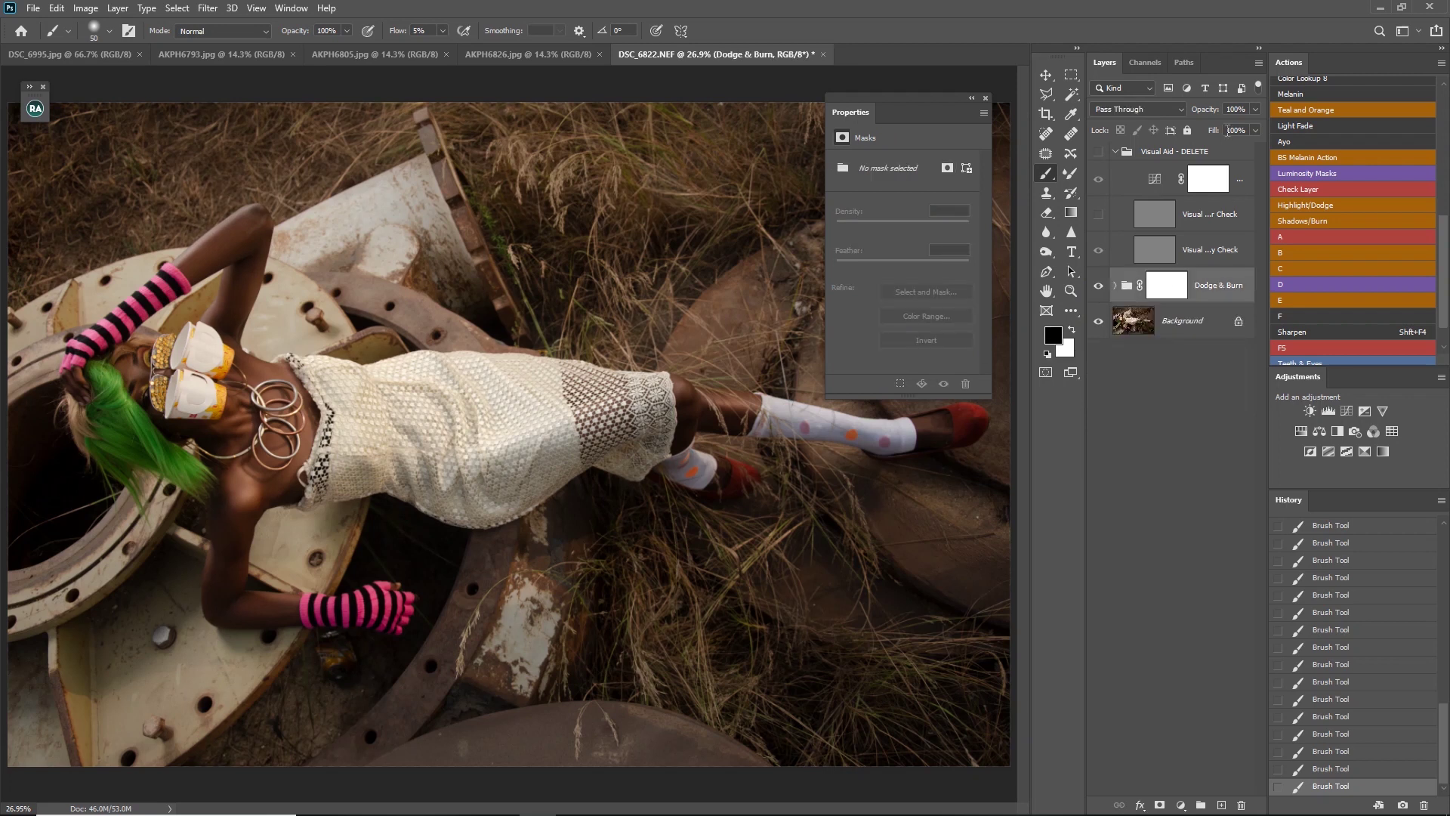
drag(1211, 115, 1190, 124)
key(ctrl+minus)
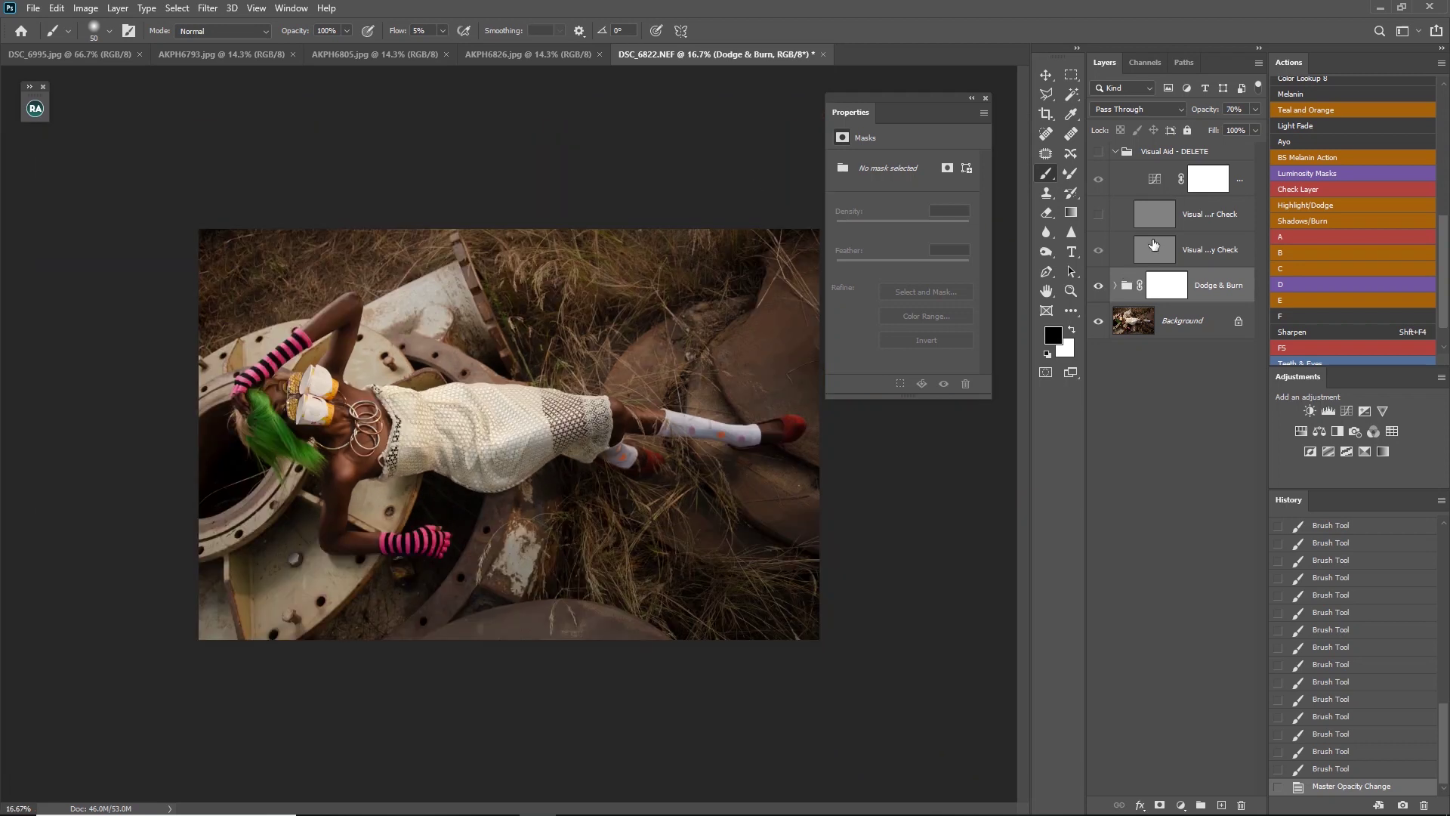
click(1099, 286)
click(1101, 287)
click(1106, 288)
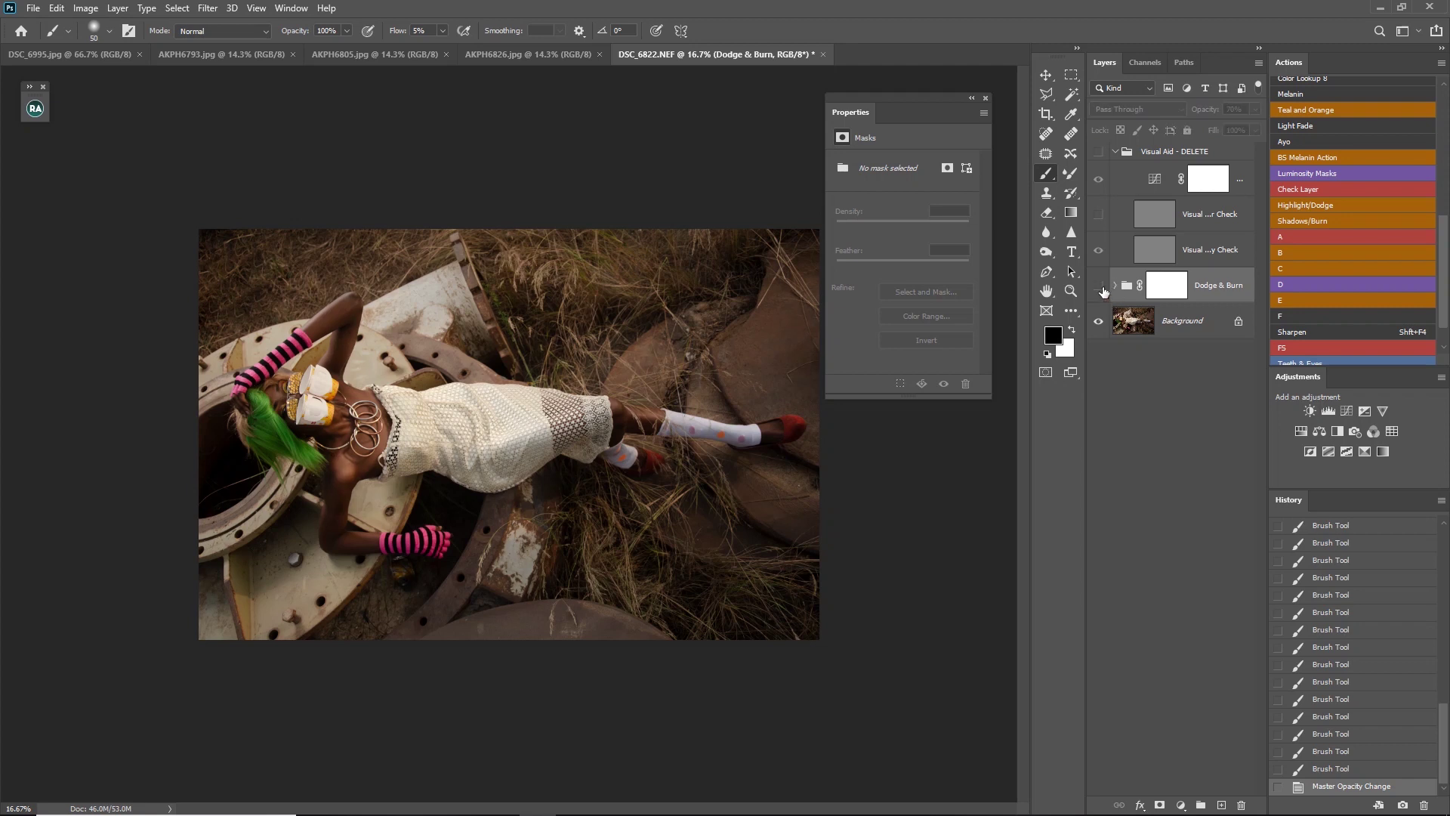
click(1099, 287)
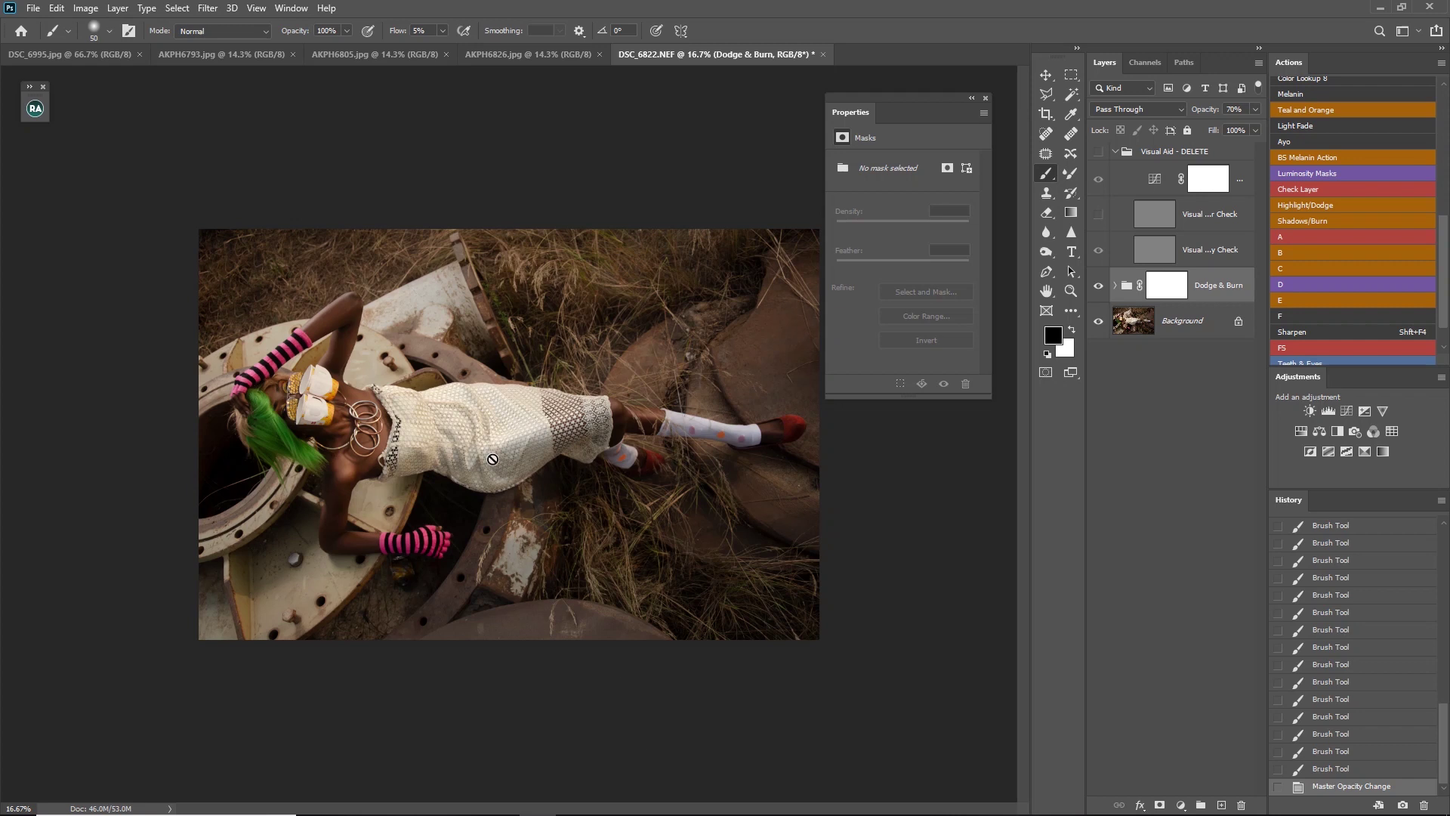
click(1190, 155)
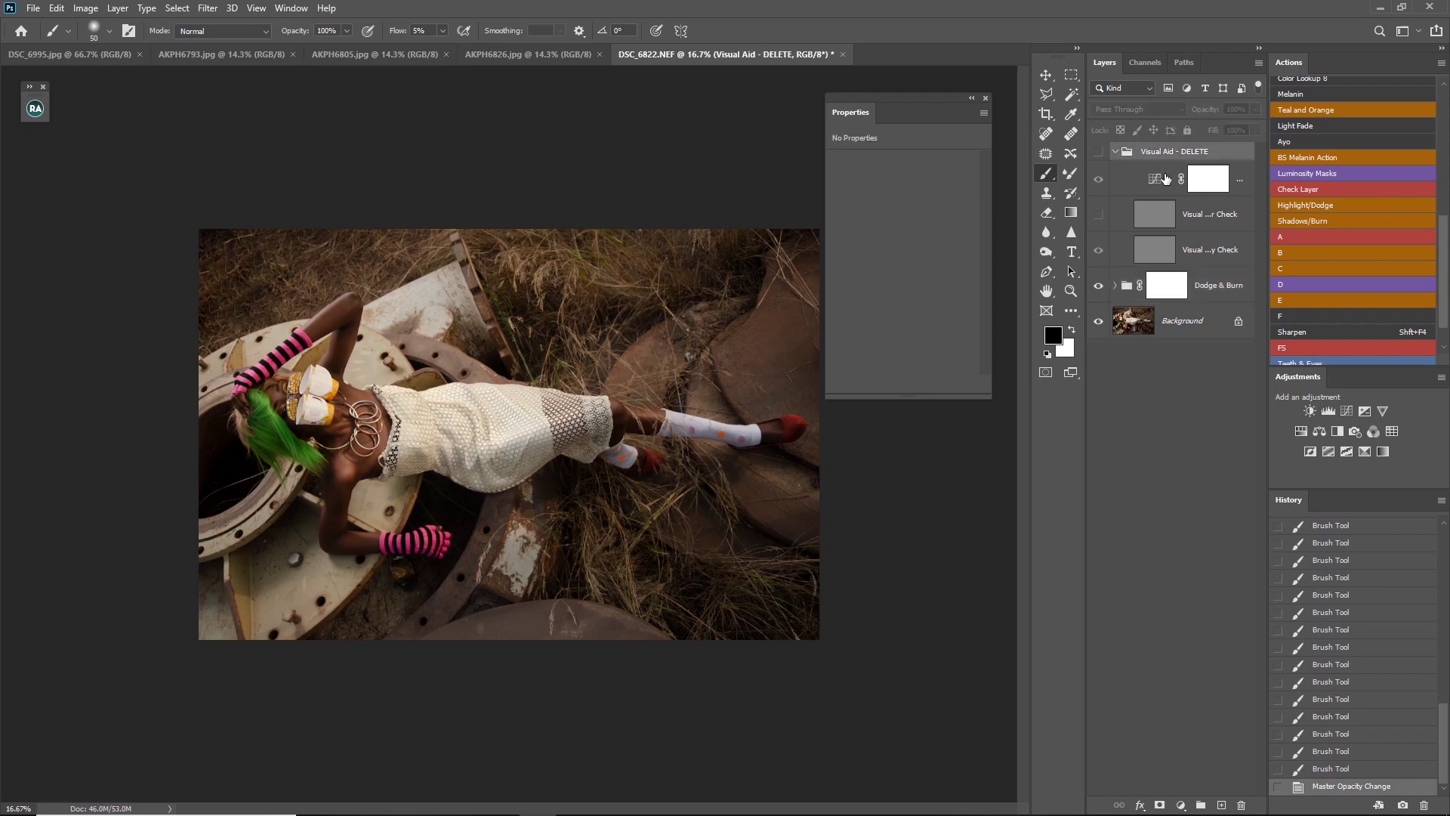
Delete the Visual Aid - DELETE group, restore Dodge & Burn from History, and compare the result
key(Delete)
key(Delete)
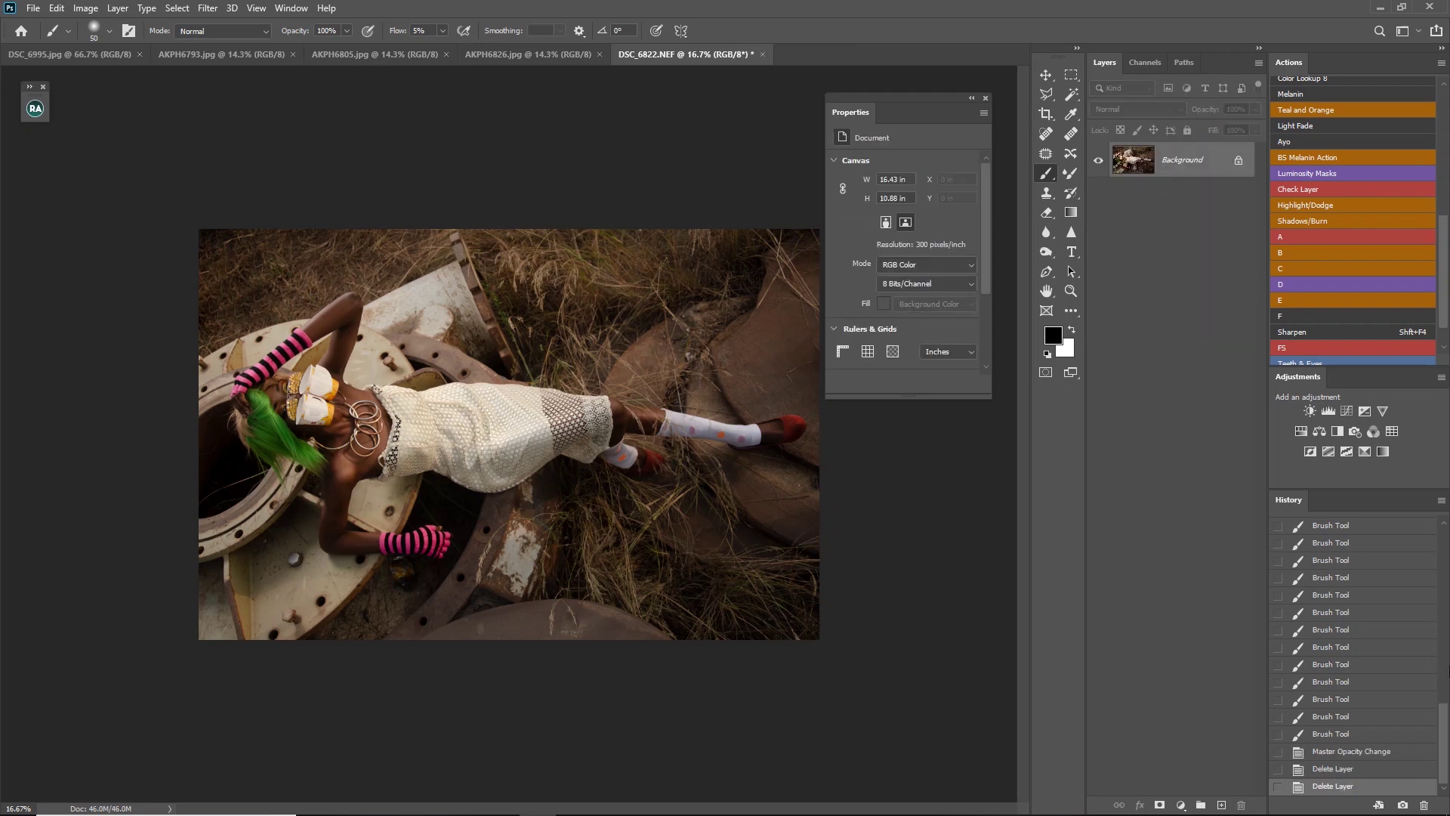
click(1334, 768)
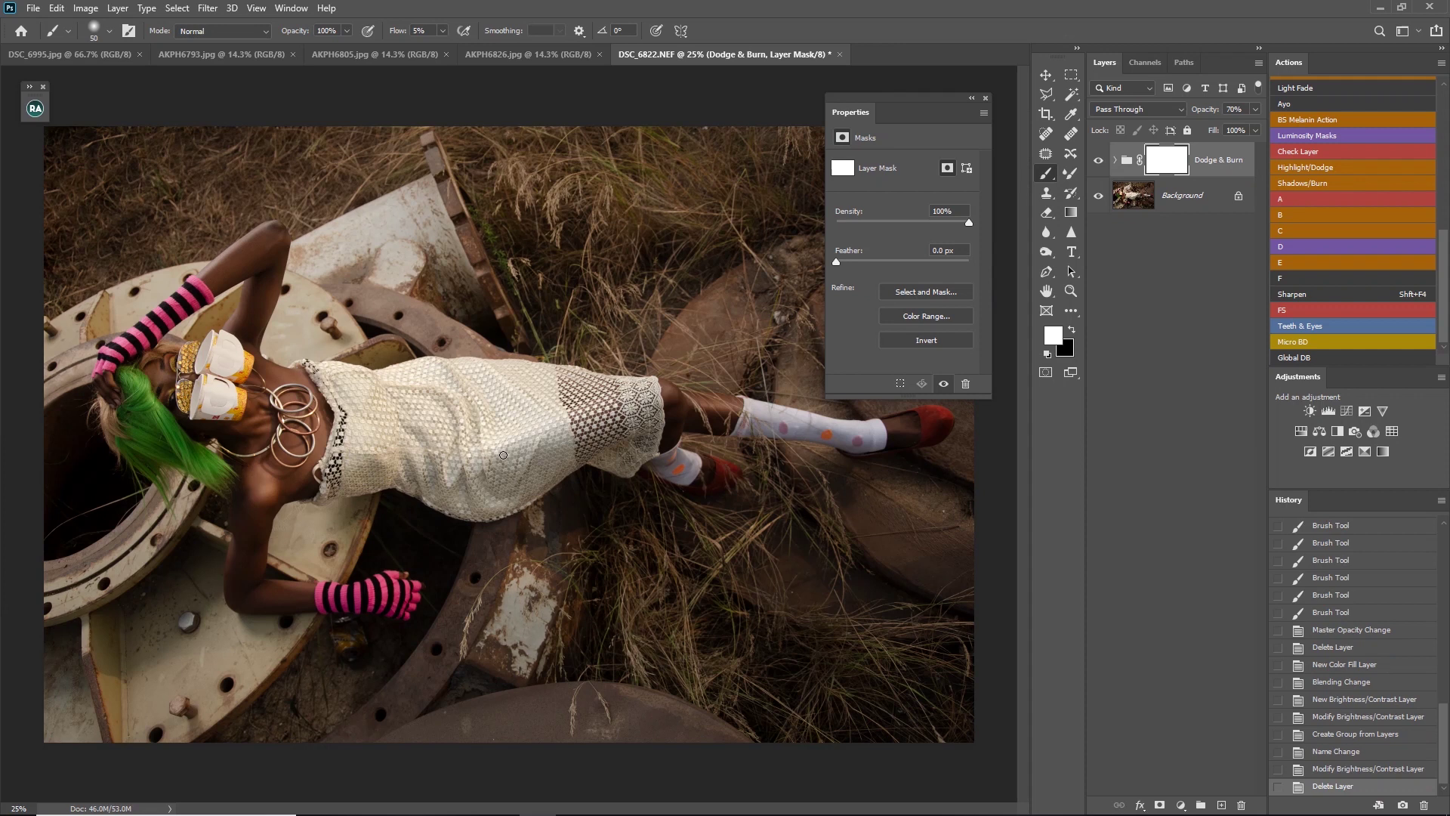
key(ctrl+minus)
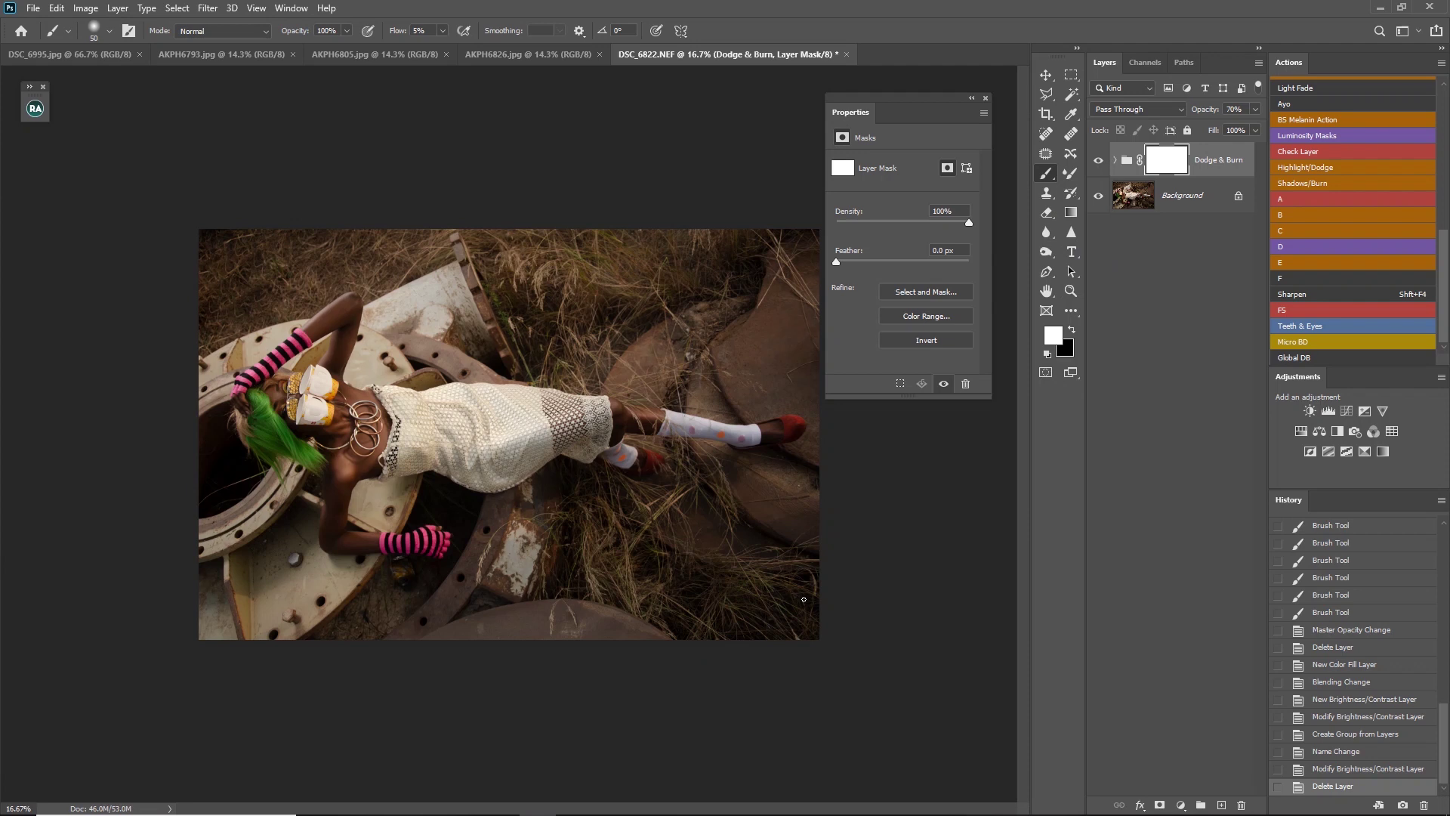
click(1099, 161)
click(1104, 165)
click(1106, 168)
click(1103, 166)
Add a Color Lookup adjustment using the Fuji ETERNA 250D Kodak 2395 LUT
click(1182, 804)
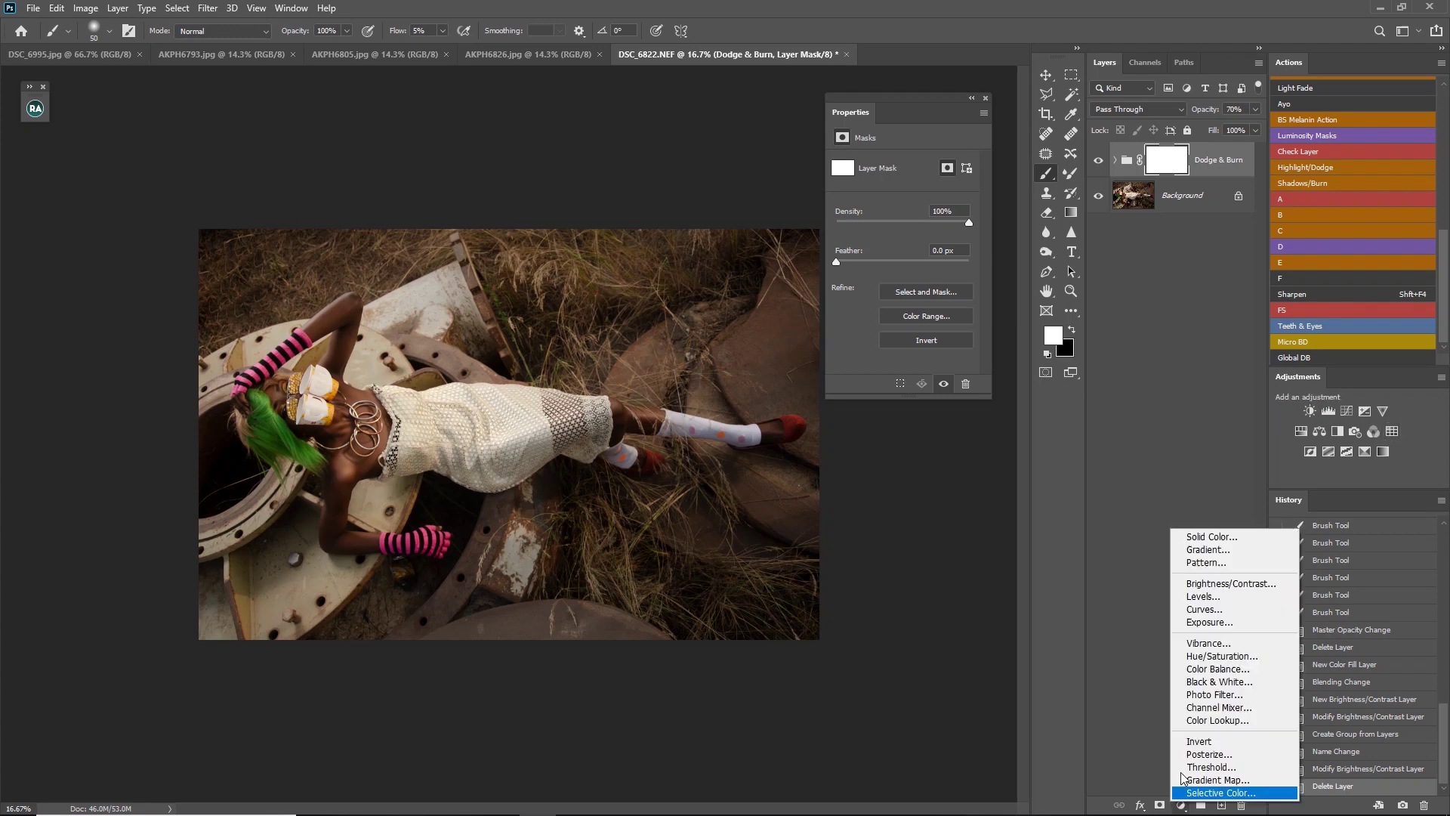
click(1214, 721)
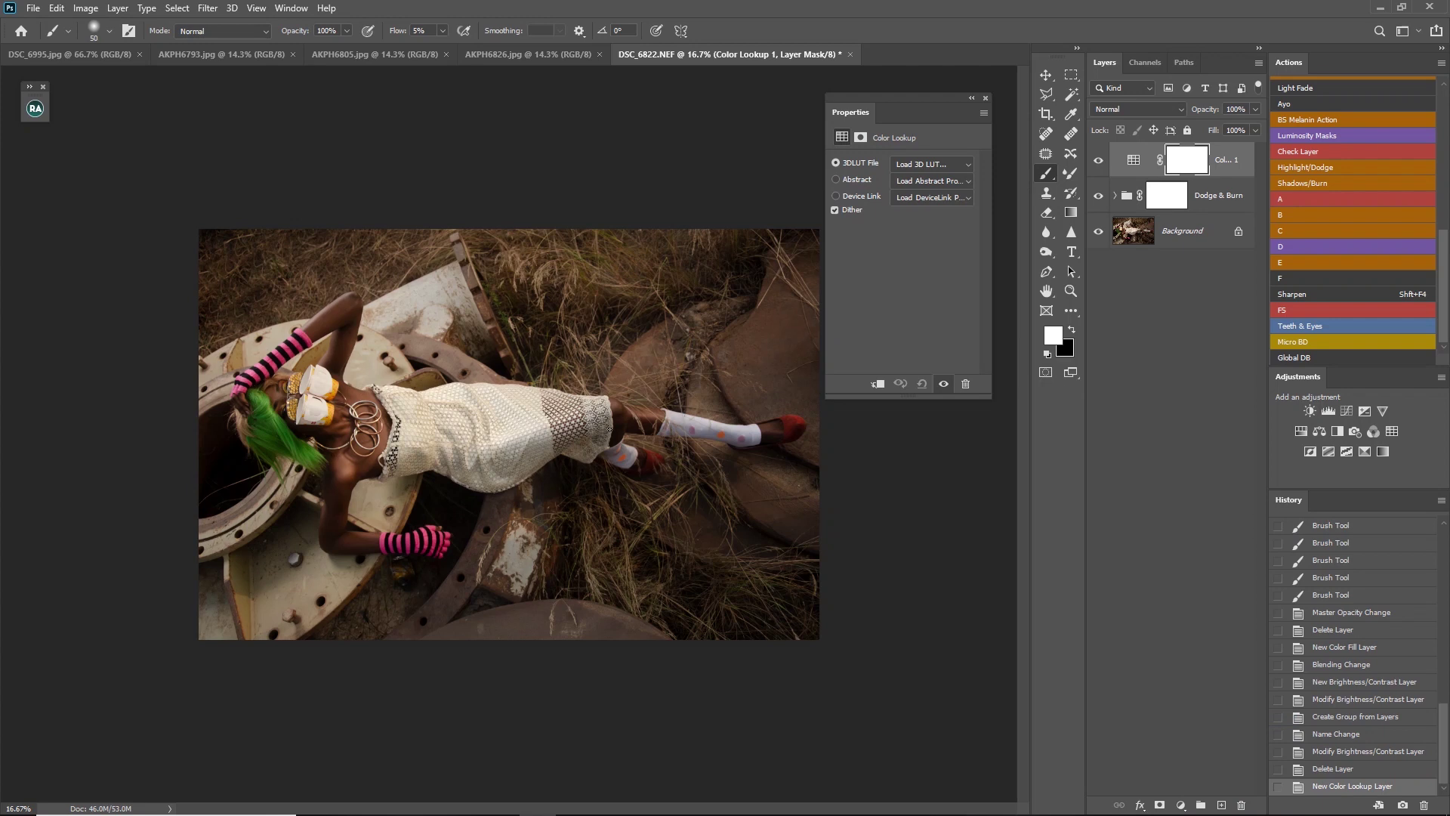
click(933, 163)
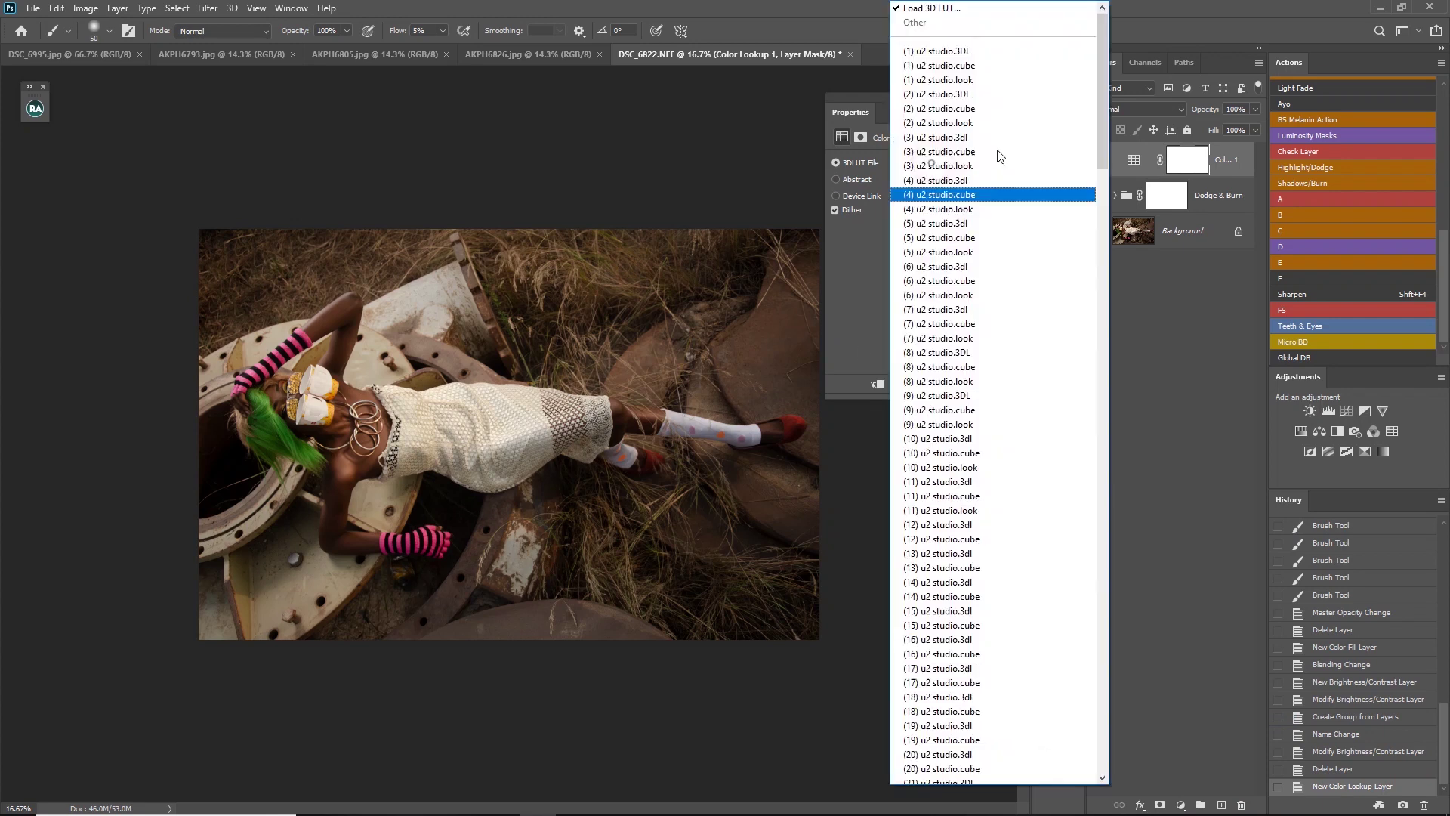
drag(1097, 127, 1100, 729)
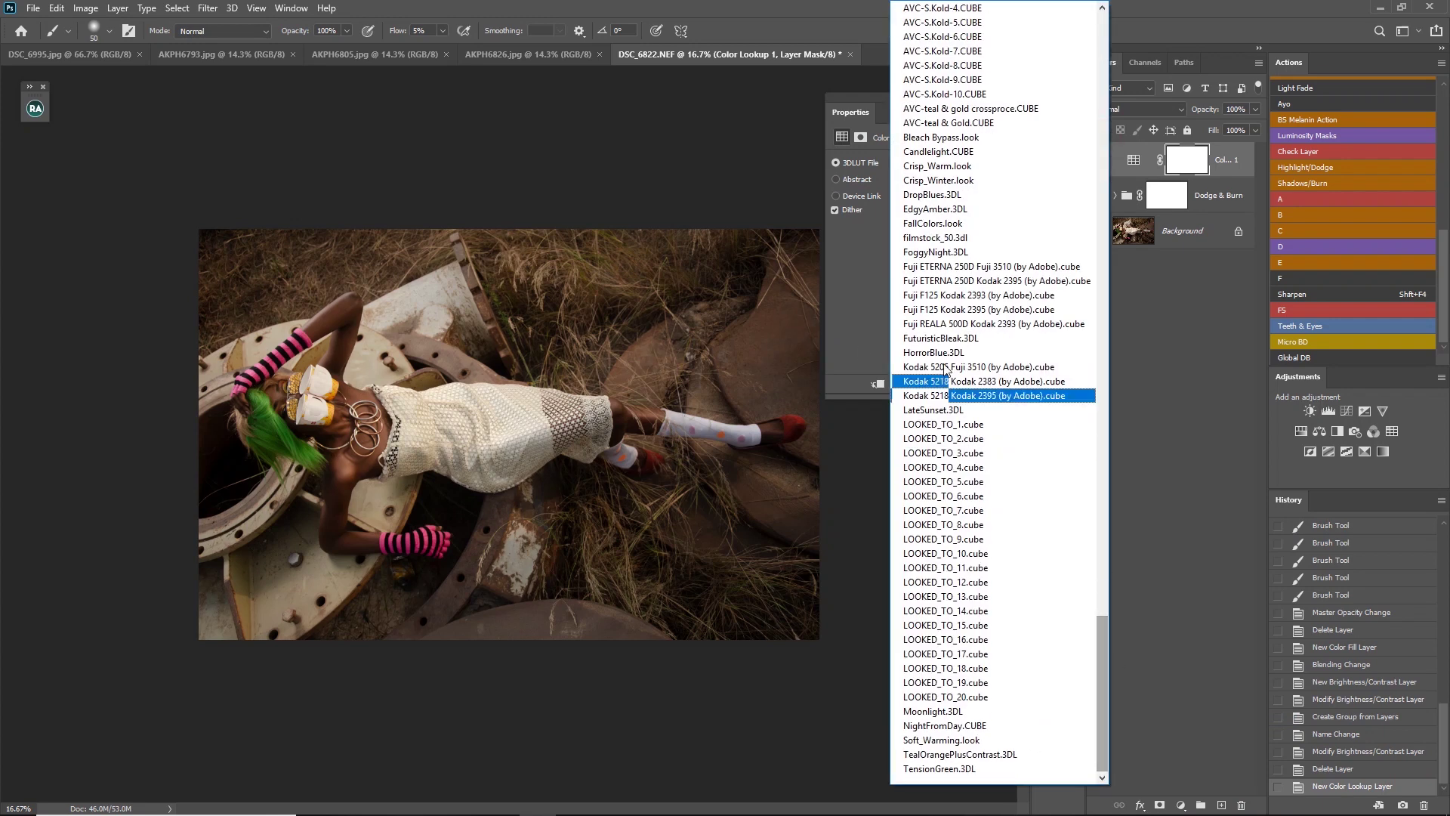
click(995, 281)
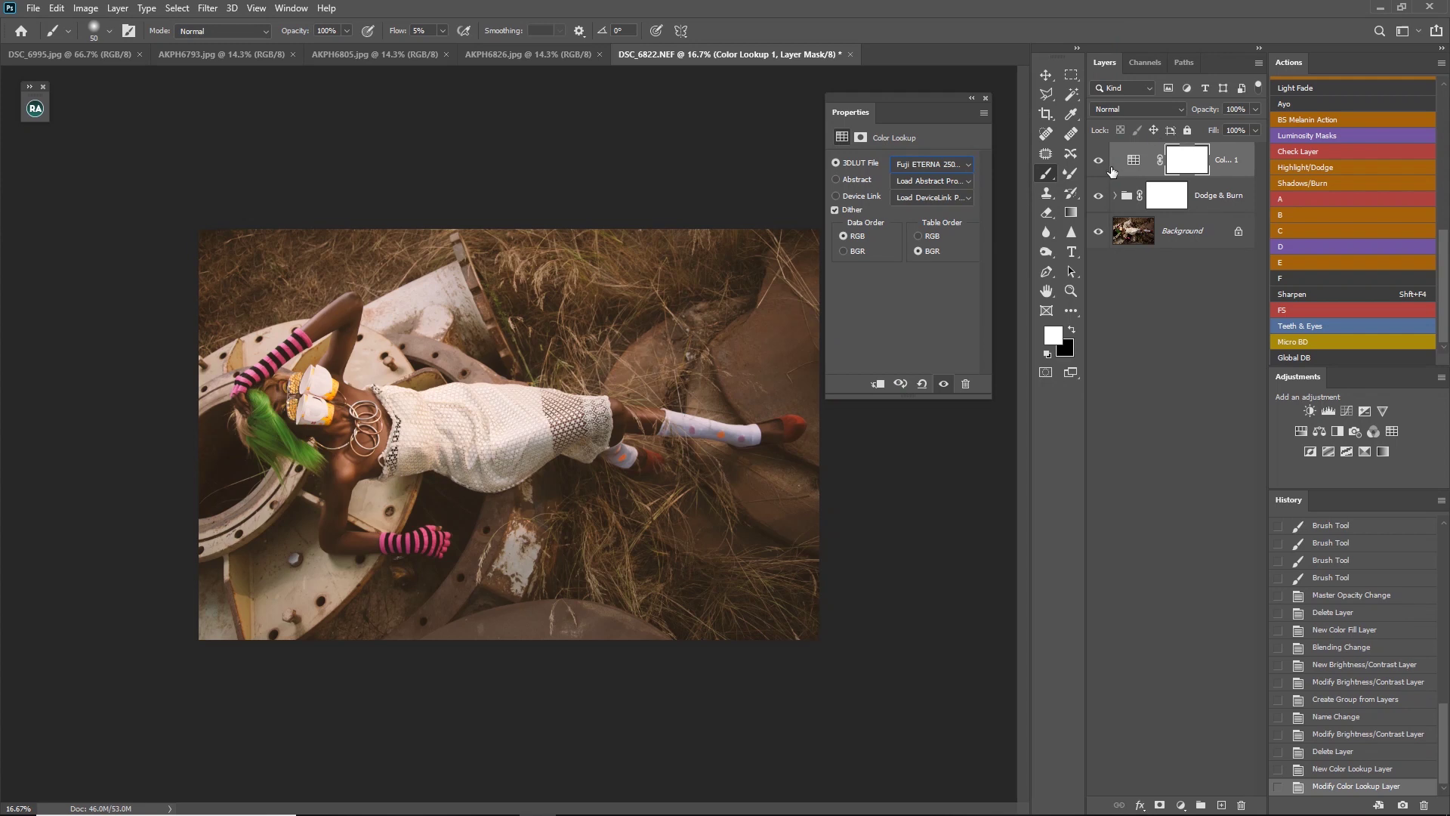
click(1098, 161)
click(1098, 161)
Lower the colour lookup to 45% opacity and compare with it off
drag(1206, 111, 1167, 124)
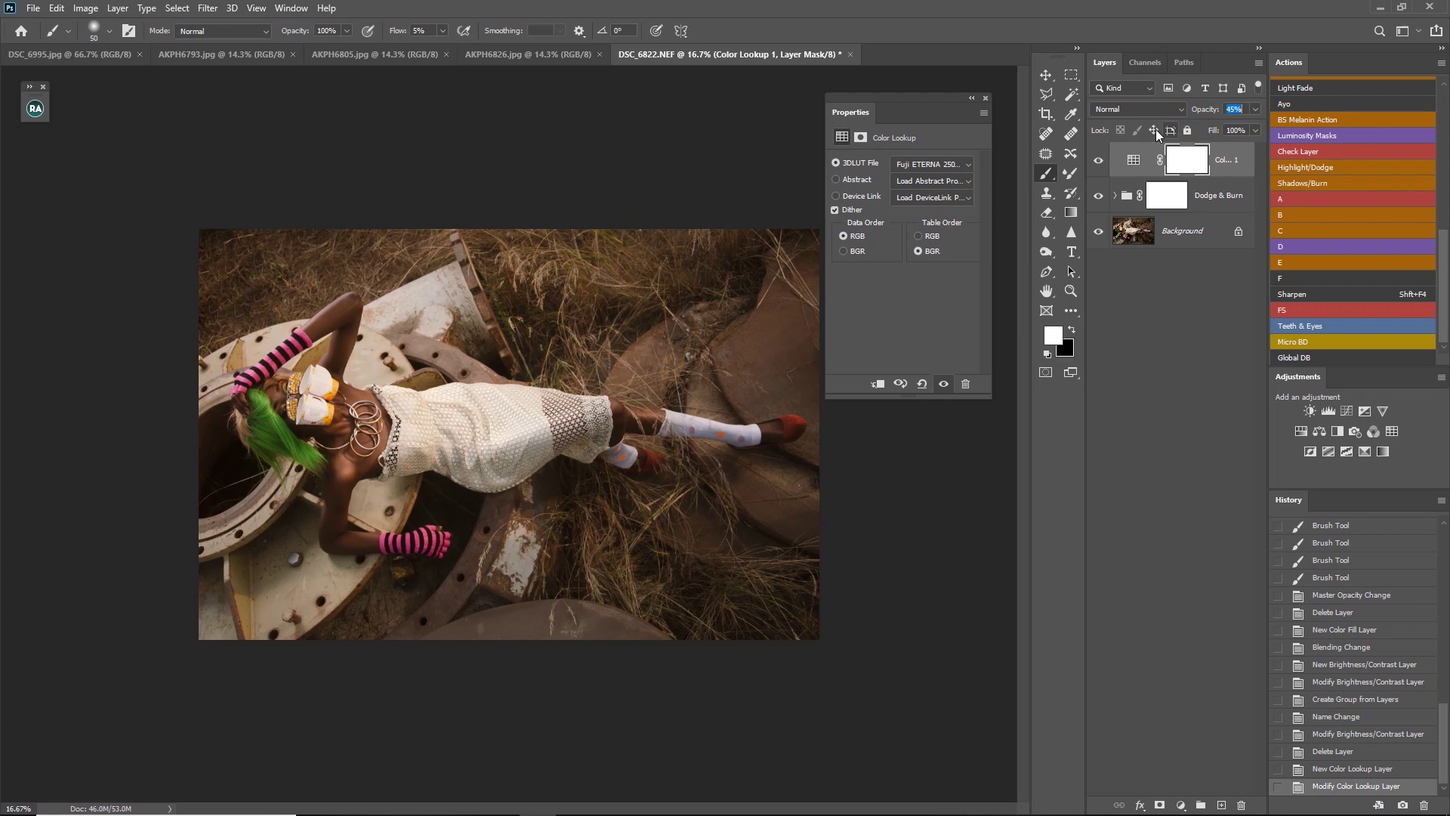
click(1097, 161)
click(1098, 161)
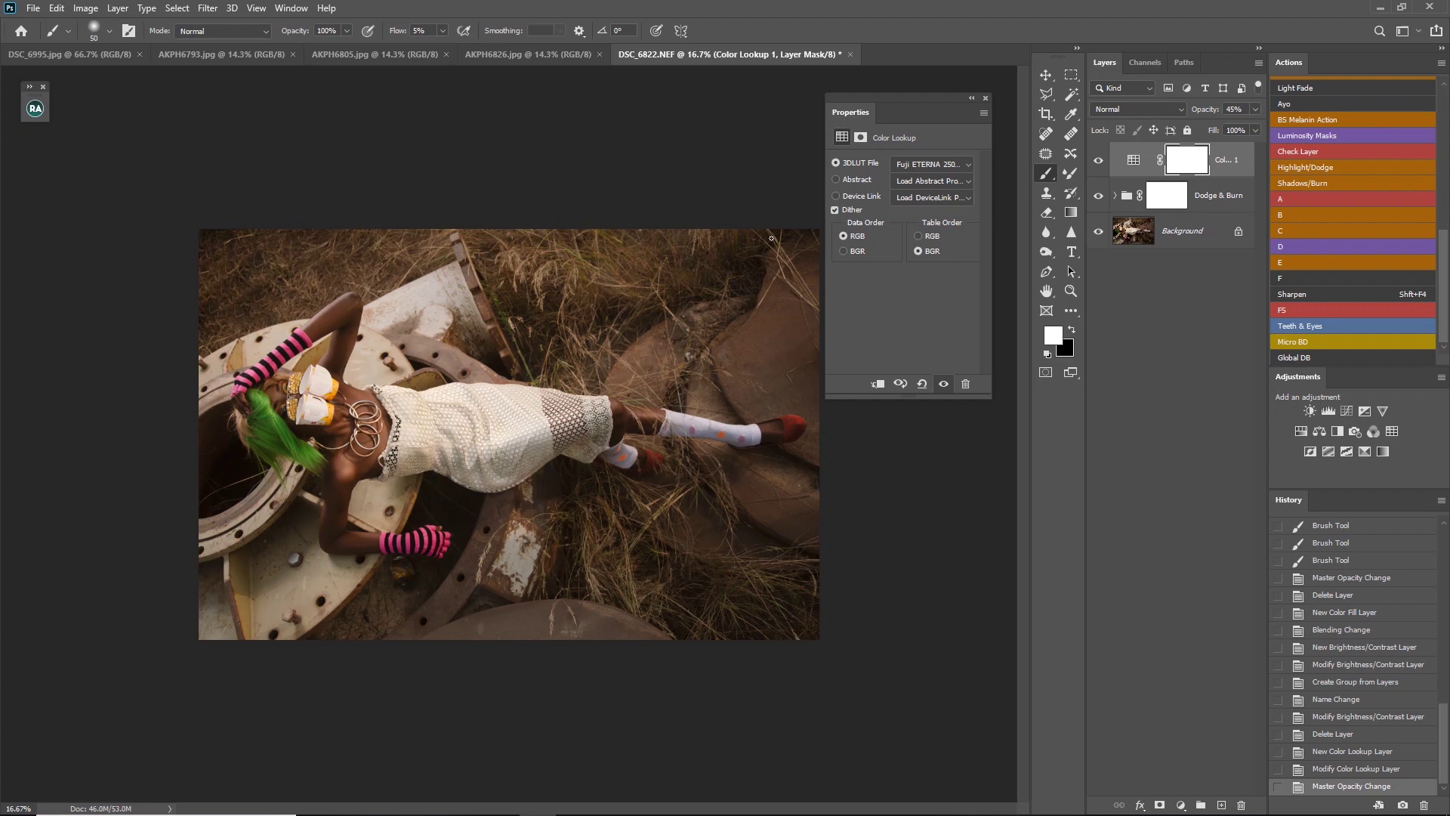
click(1099, 161)
click(1099, 161)
Add a new empty layer and set the foreground colour to bright orange ffb33a
click(1222, 805)
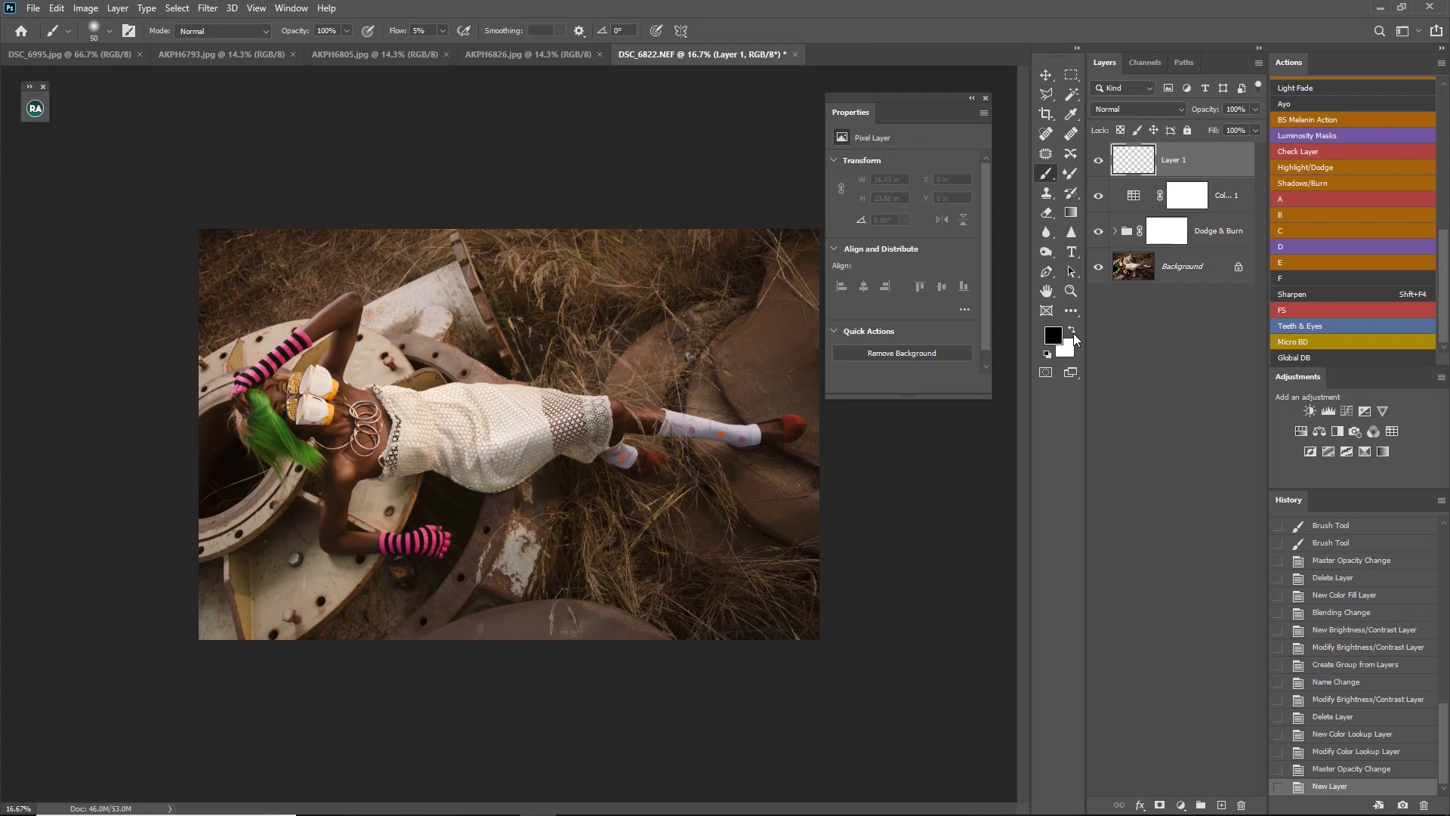
click(1072, 333)
click(1057, 341)
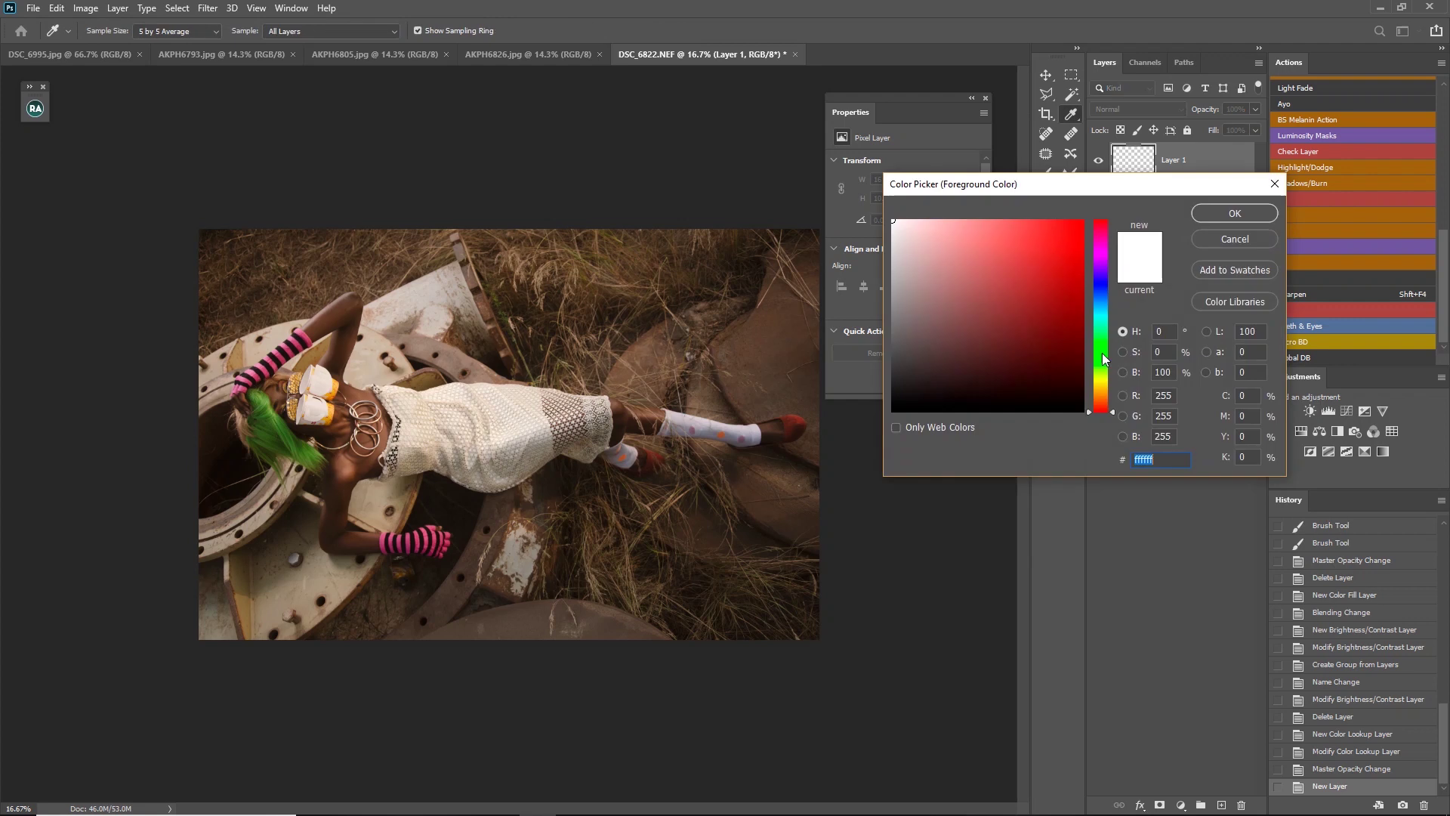
click(1102, 392)
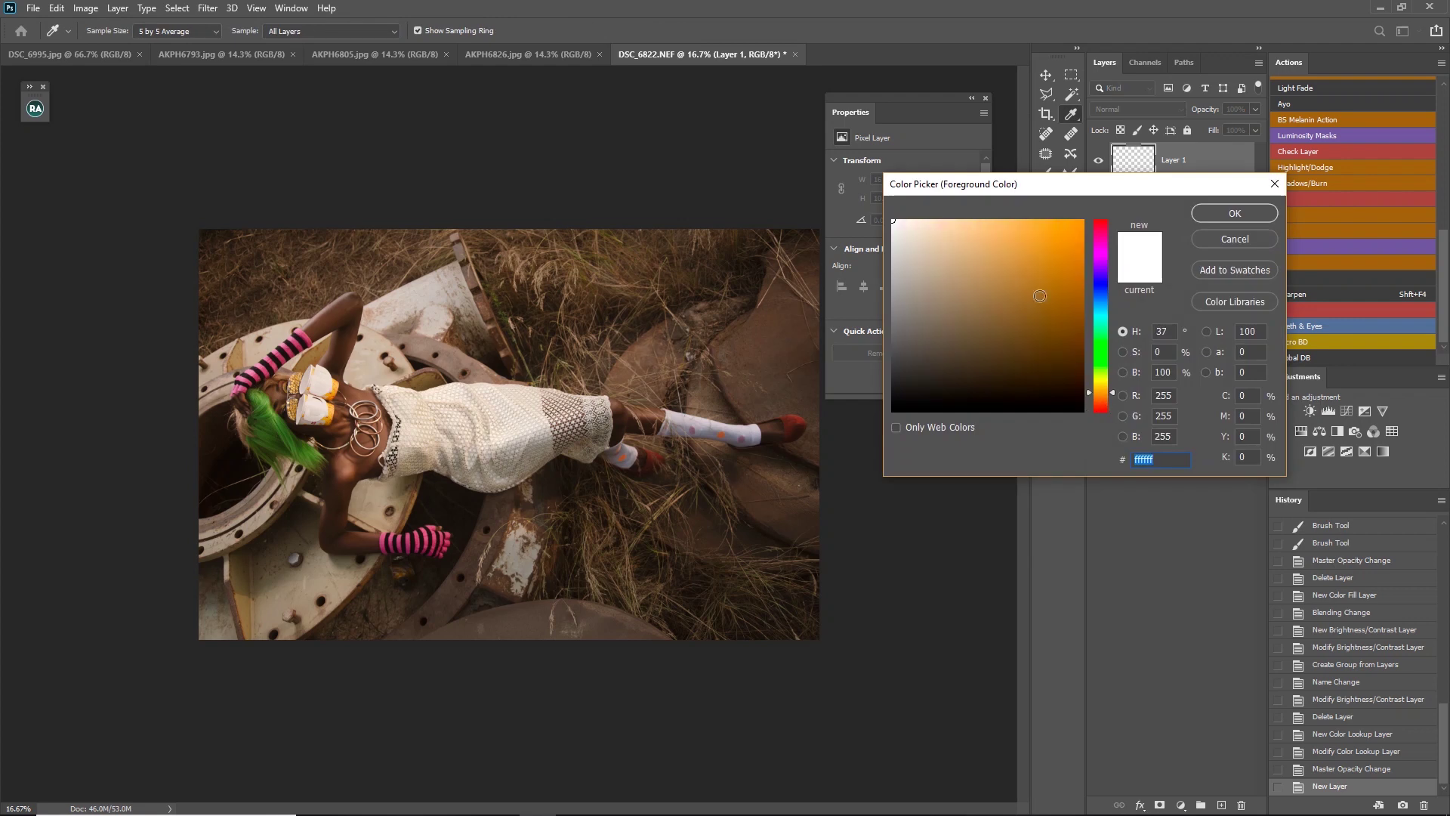
drag(1069, 228, 1040, 220)
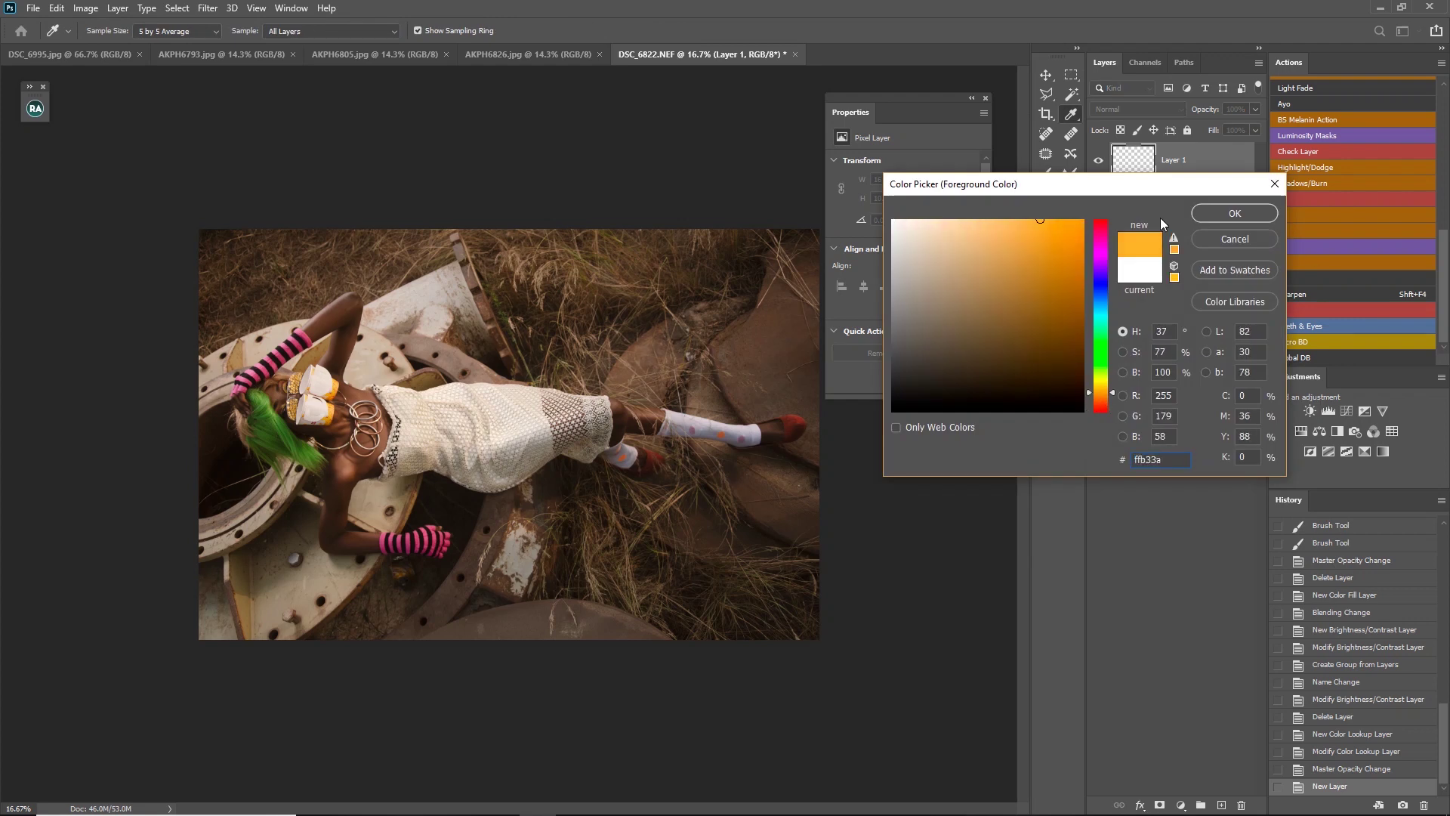
click(1216, 214)
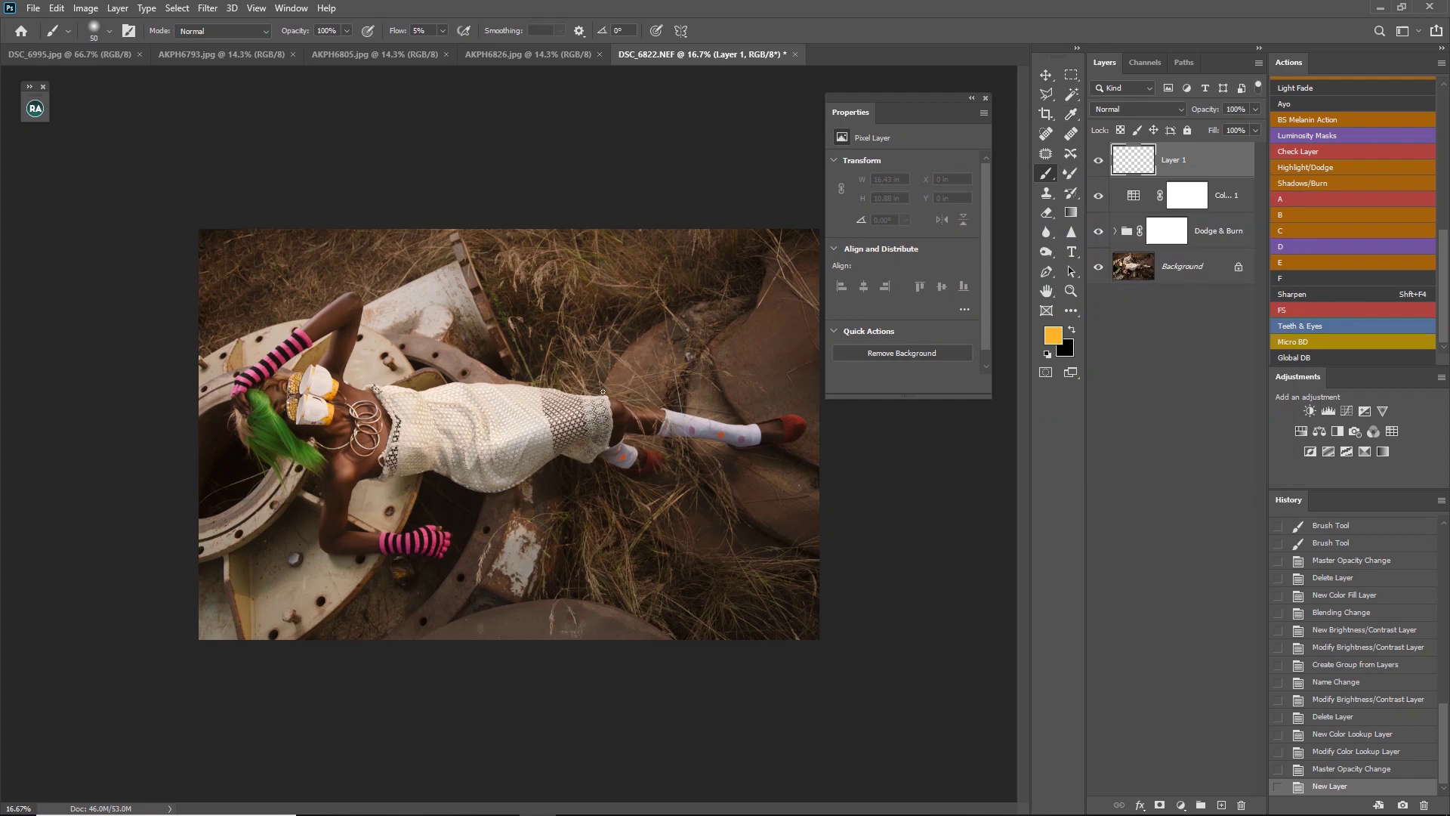
With a 0% hardness, size 2500, 100% flow brush, dab one orange glow over the legs
click(104, 30)
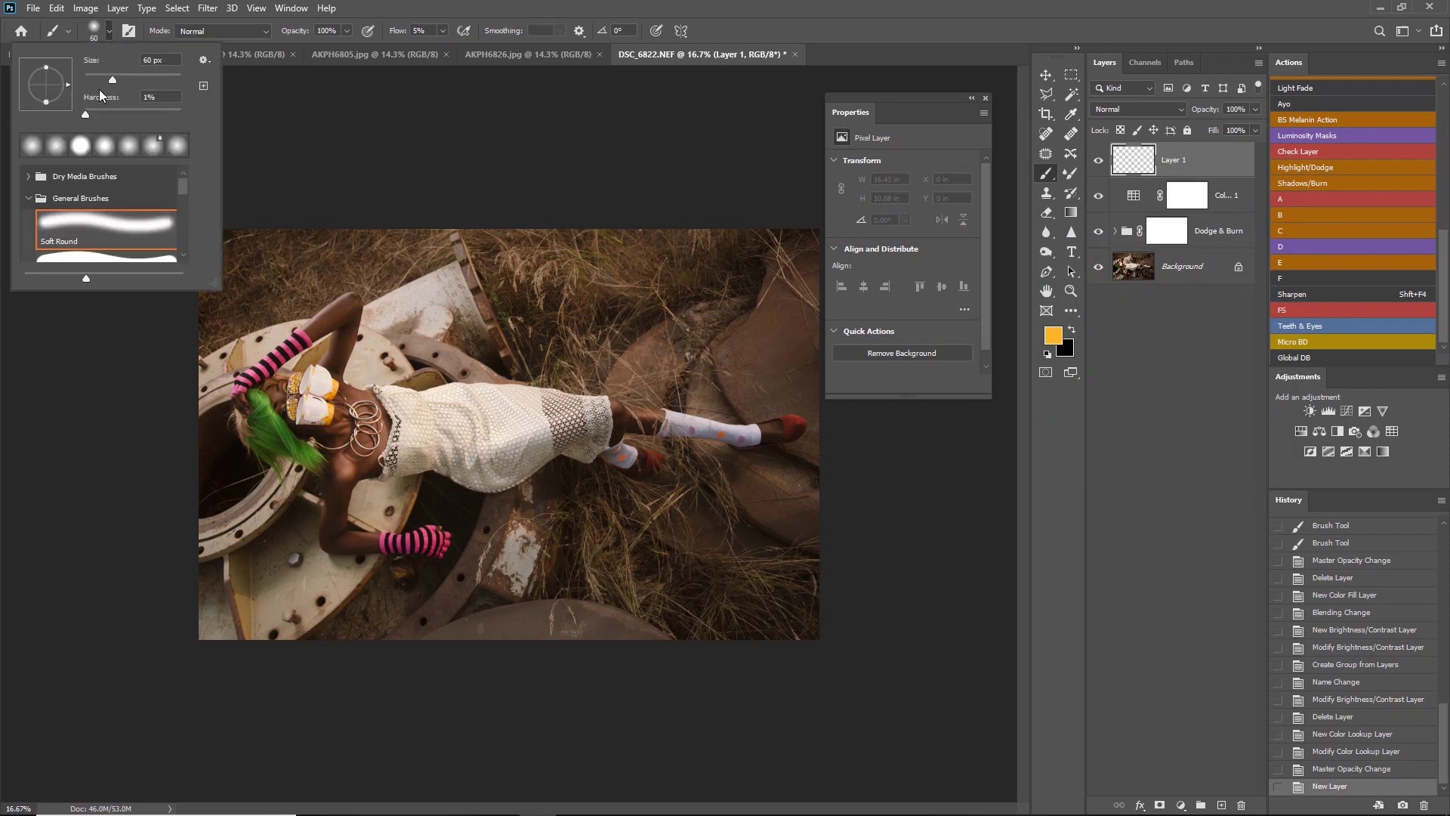
drag(110, 97, 79, 99)
key(Escape)
key(bracketright)
key(bracketright)
key(bracketright)
key(bracketright)
key(bracketright)
key(bracketright)
key(bracketright)
key(bracketright)
key(bracketright)
key(bracketright)
key(bracketright)
key(bracketright)
key(bracketright)
key(bracketright)
key(bracketright)
key(bracketright)
key(bracketright)
key(bracketright)
key(bracketright)
key(bracketright)
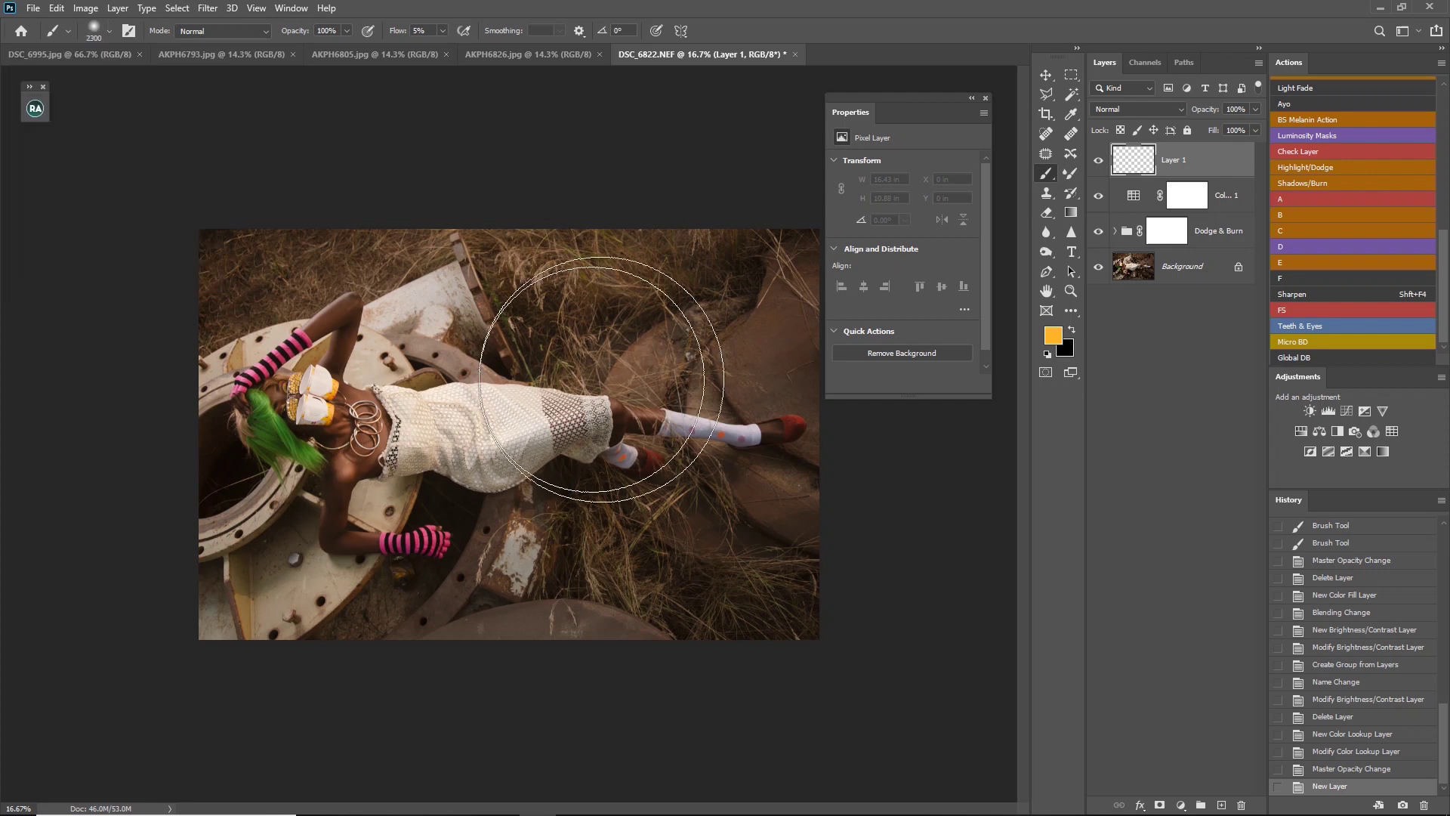
key(bracketright)
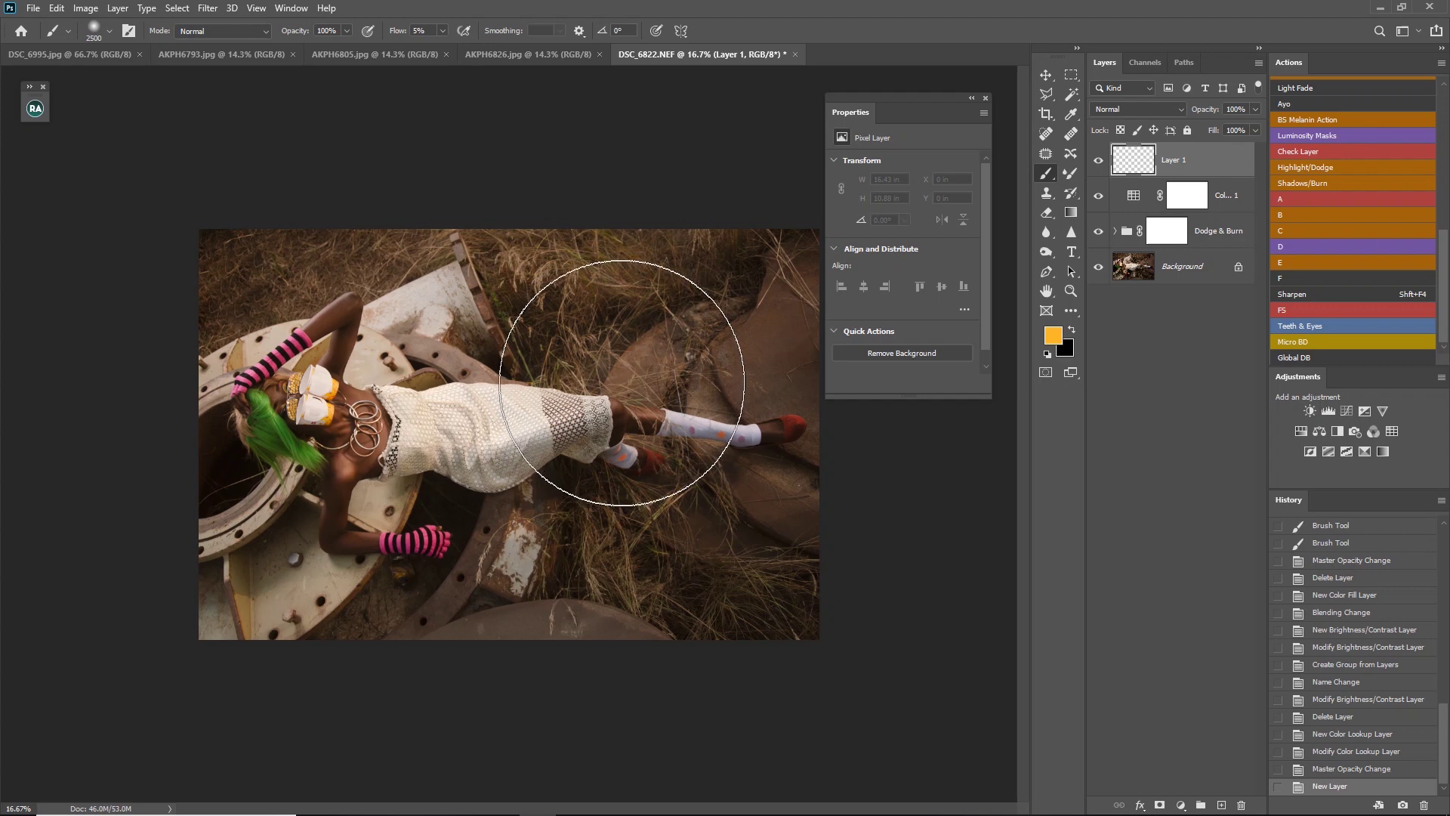
drag(664, 437, 830, 528)
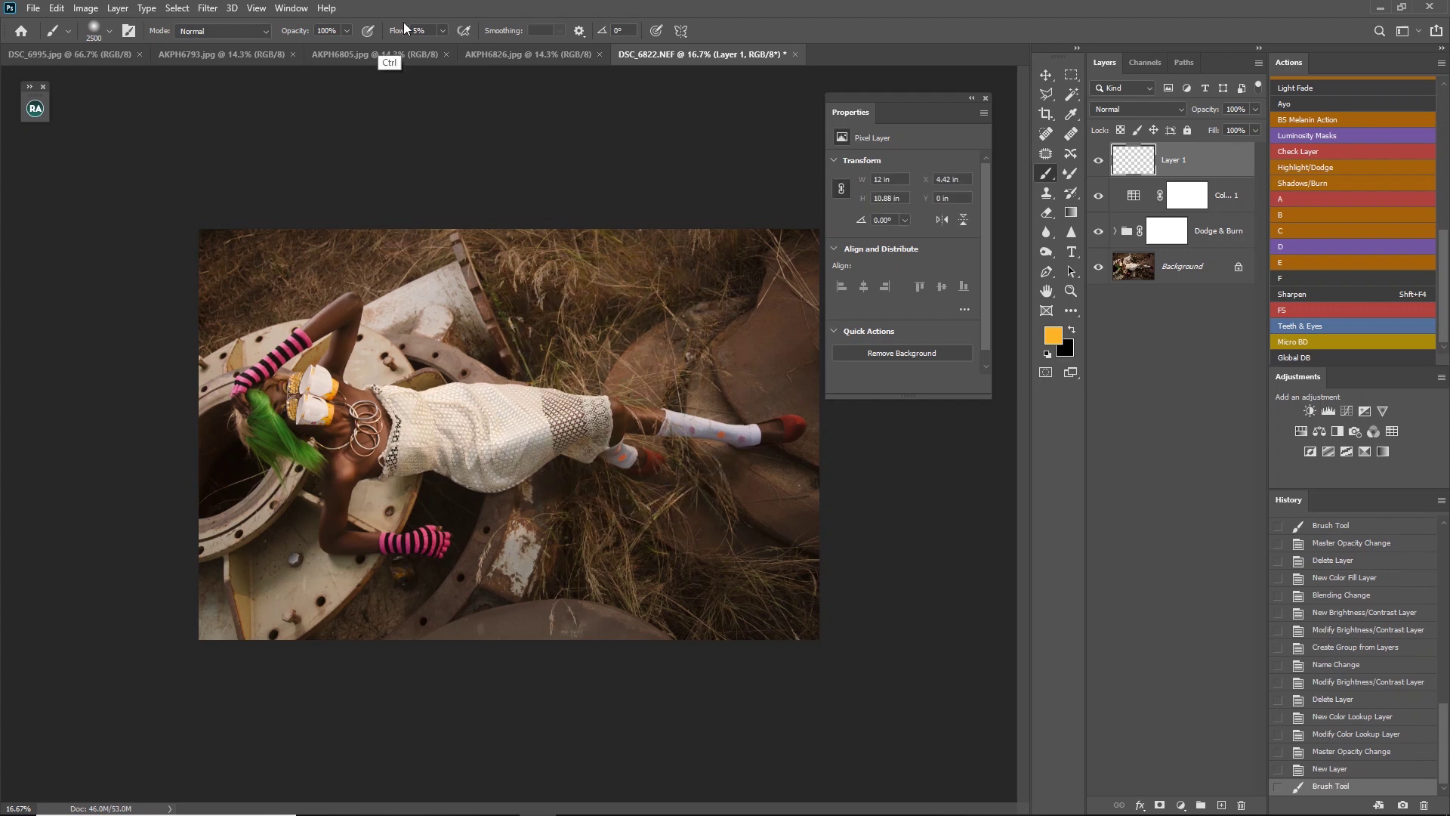
key(ctrl+z)
drag(387, 32, 404, 33)
click(608, 381)
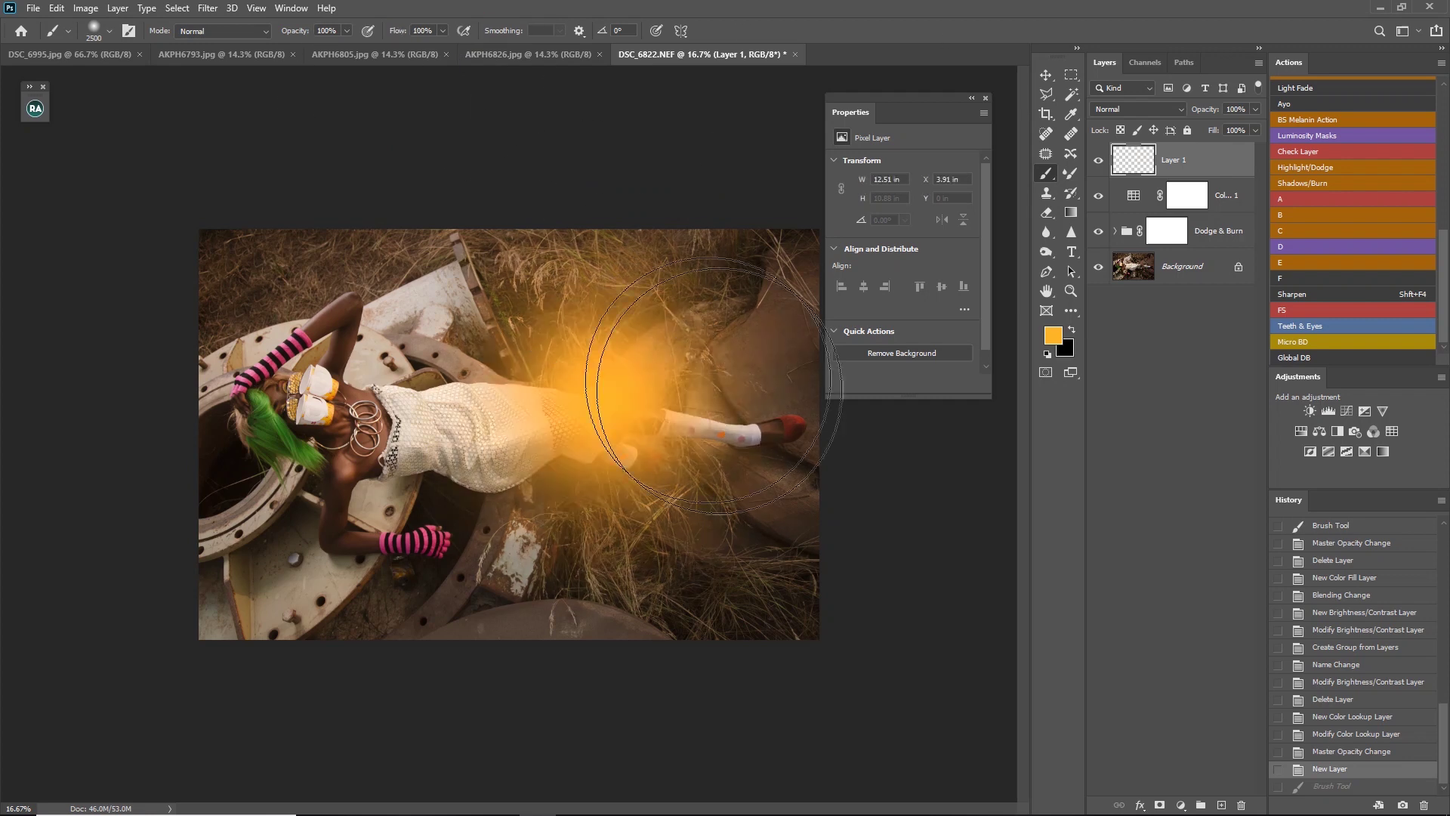
click(1139, 109)
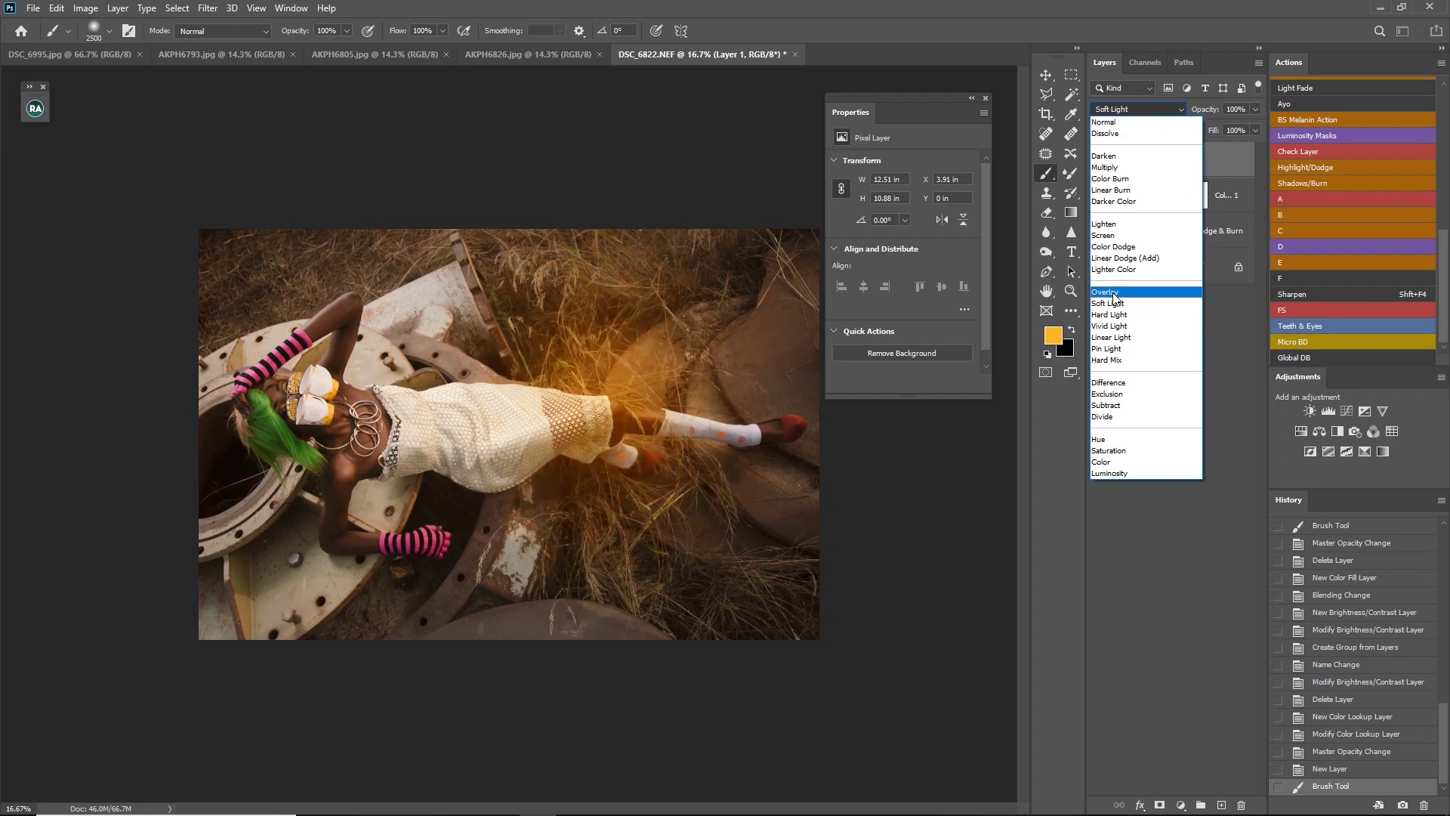
Blend the orange glow in Screen mode and scale it to about 300% over the legs
click(1104, 238)
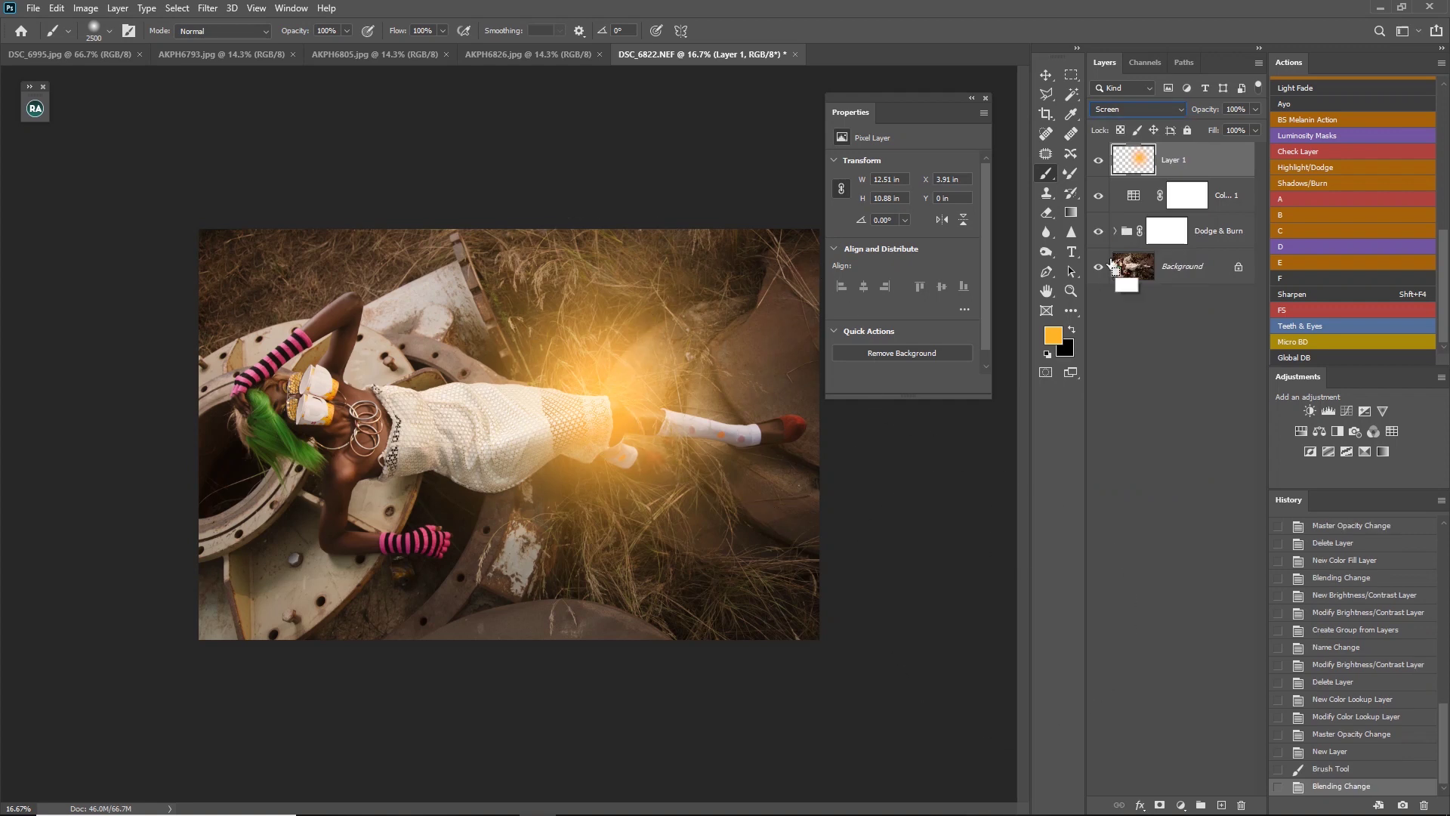
key(ctrl+t)
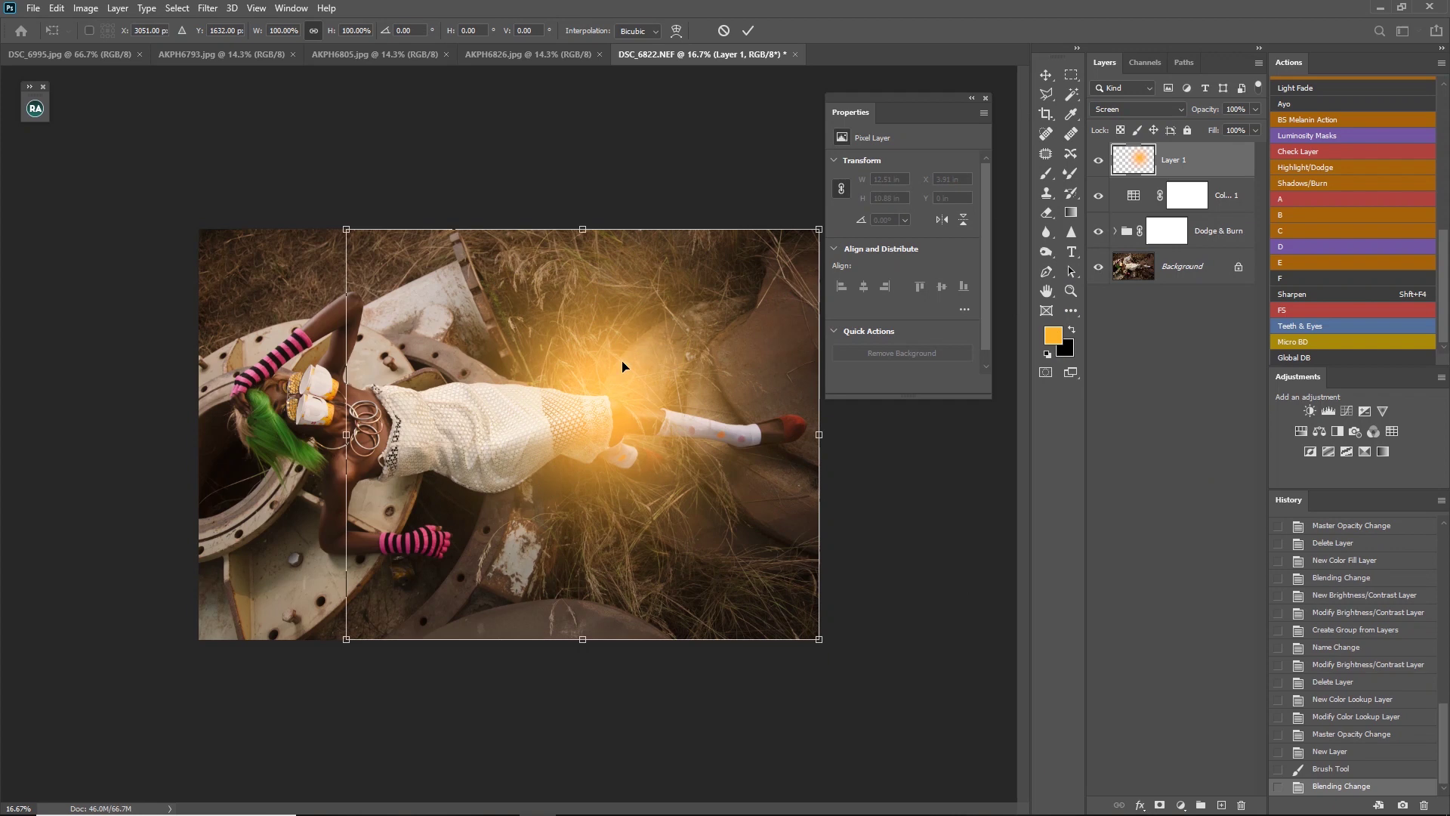
drag(626, 407, 185, 75)
drag(349, 323, 1050, 812)
drag(596, 470, 298, 120)
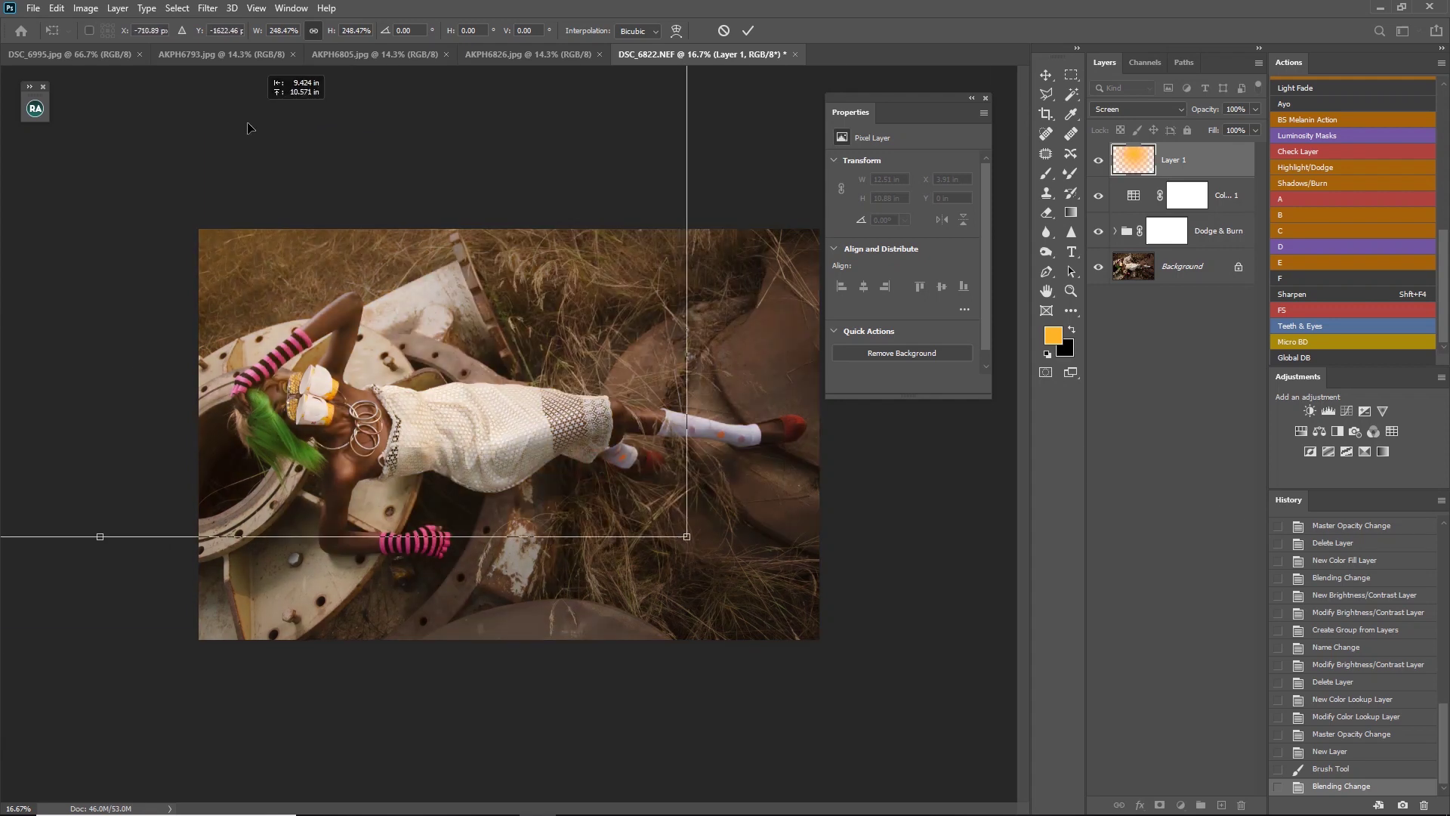
drag(201, 178, 251, 114)
drag(696, 552, 880, 615)
drag(620, 565, 559, 410)
drag(777, 515, 897, 596)
drag(678, 521, 592, 559)
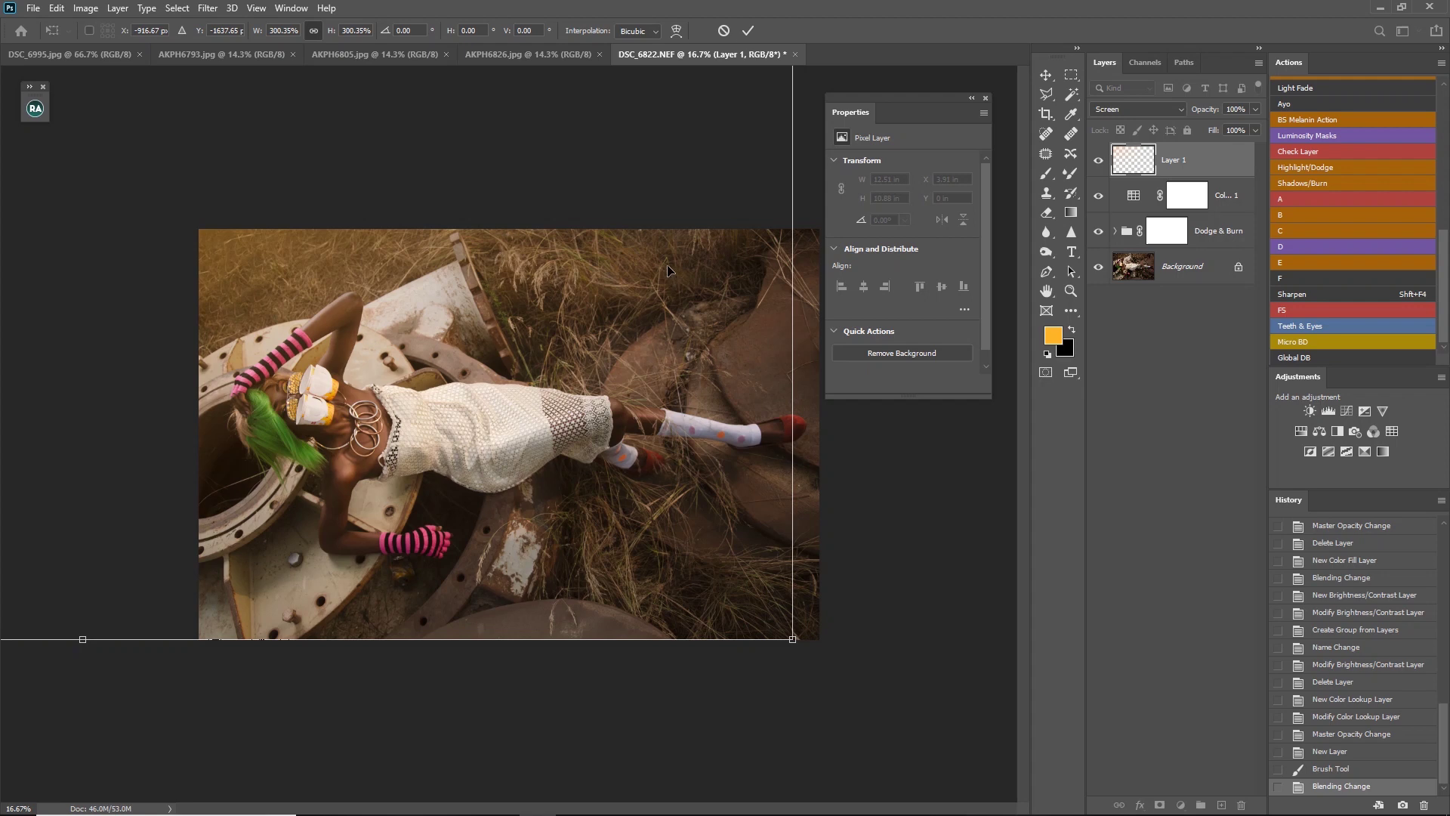
click(724, 31)
click(600, 367)
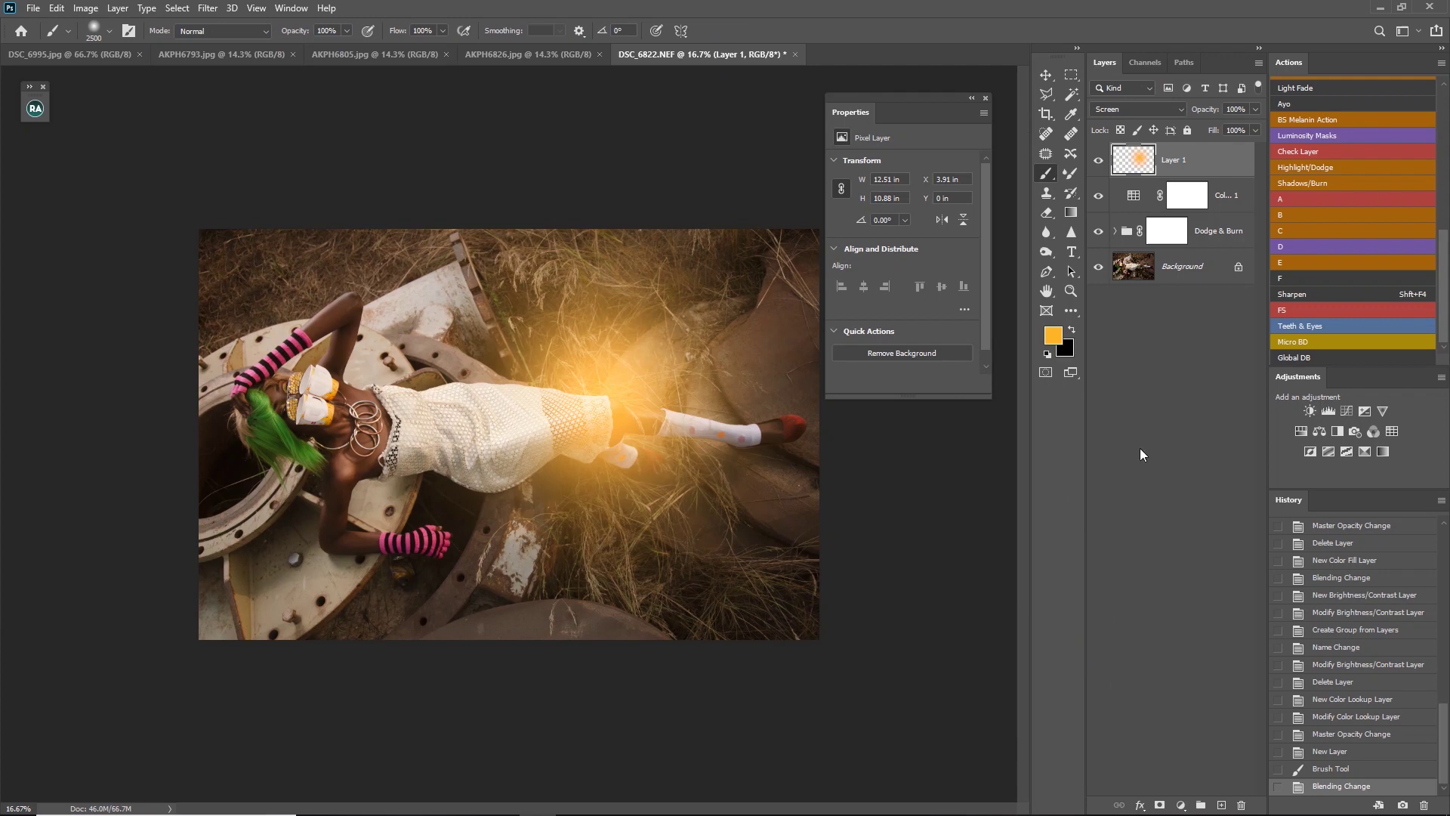
Delete the orange glow layer, add a new layer and set the foreground to white ffffff
key(Delete)
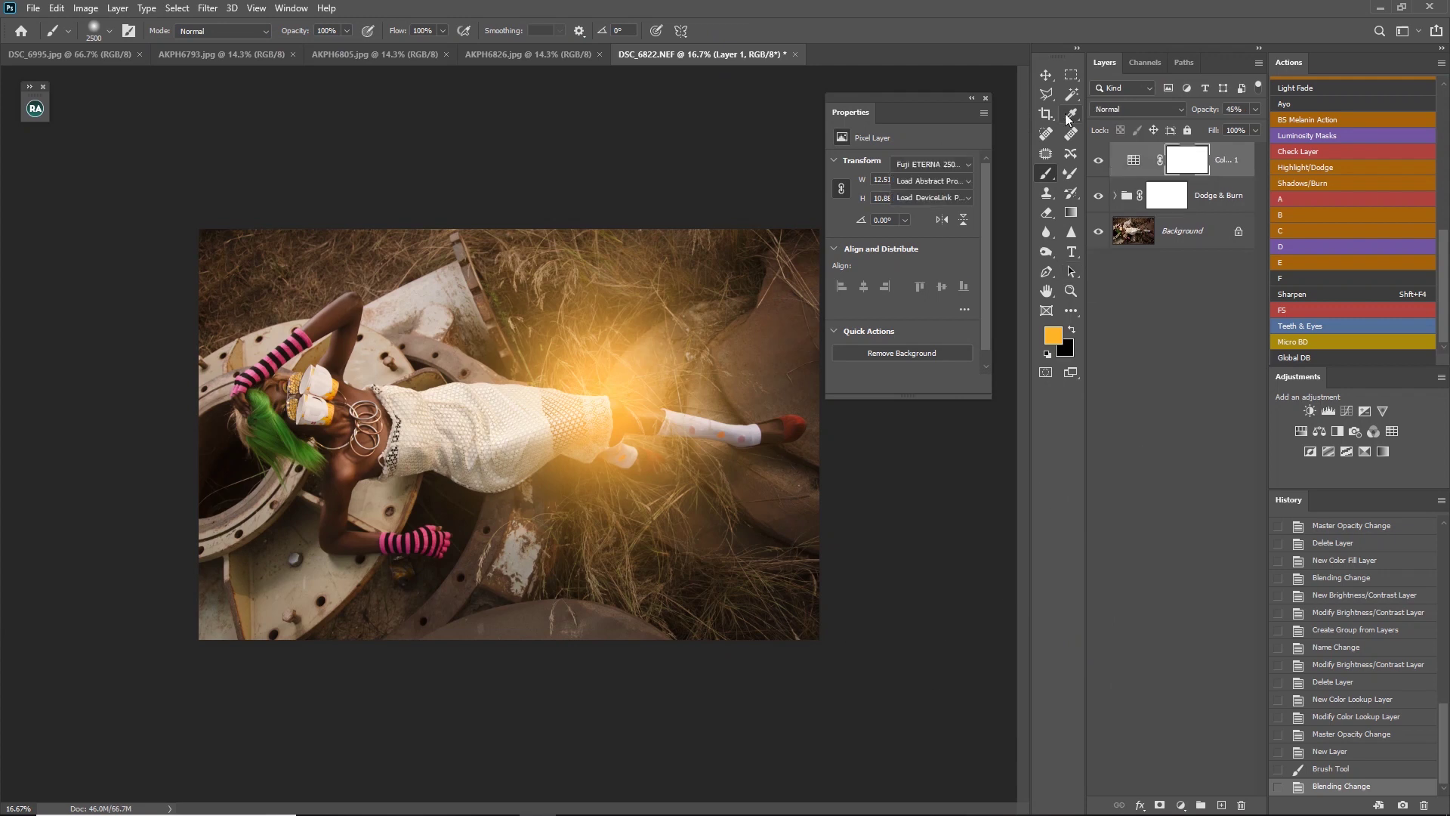
mouse_move(1223, 808)
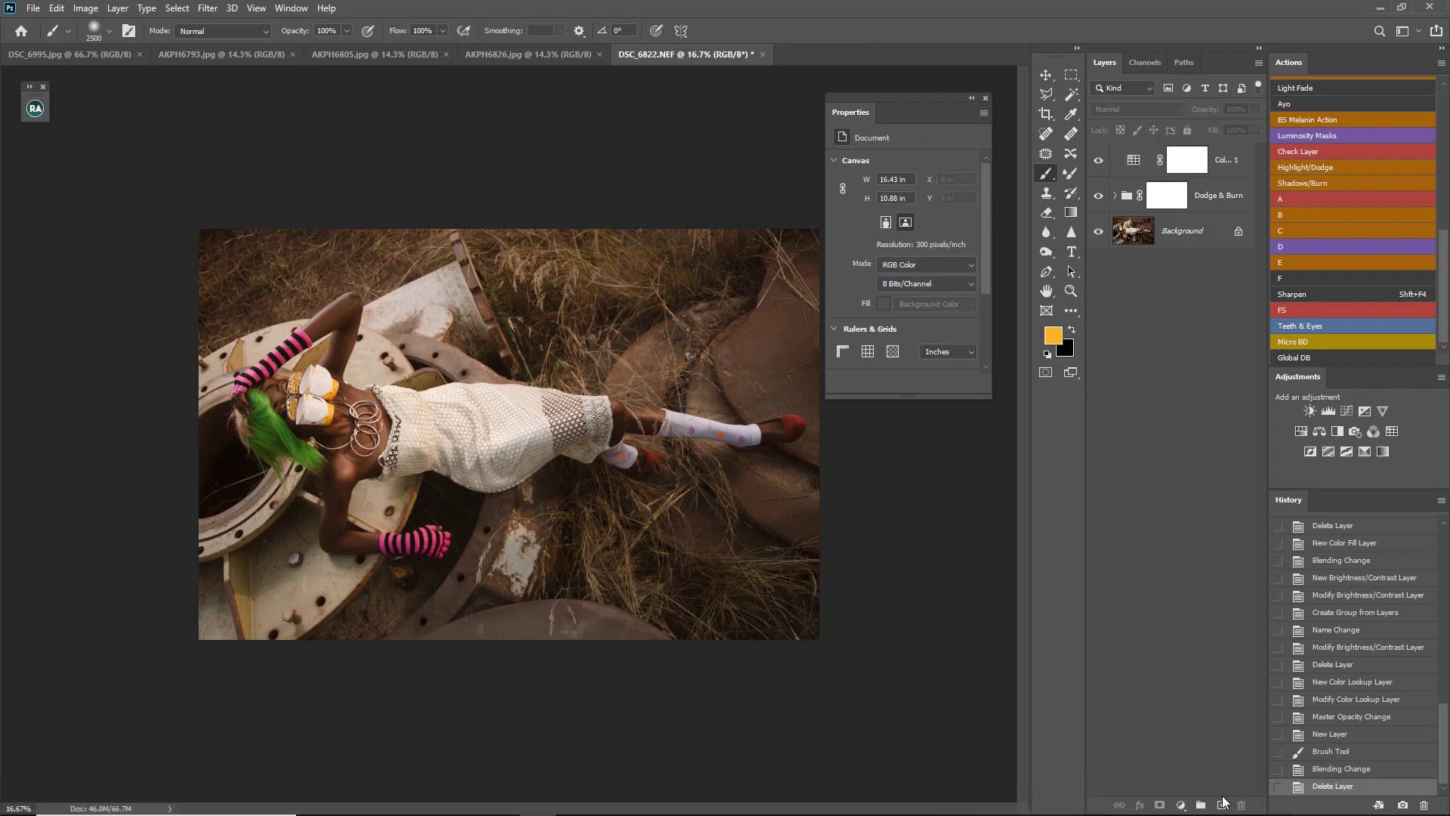
click(1221, 805)
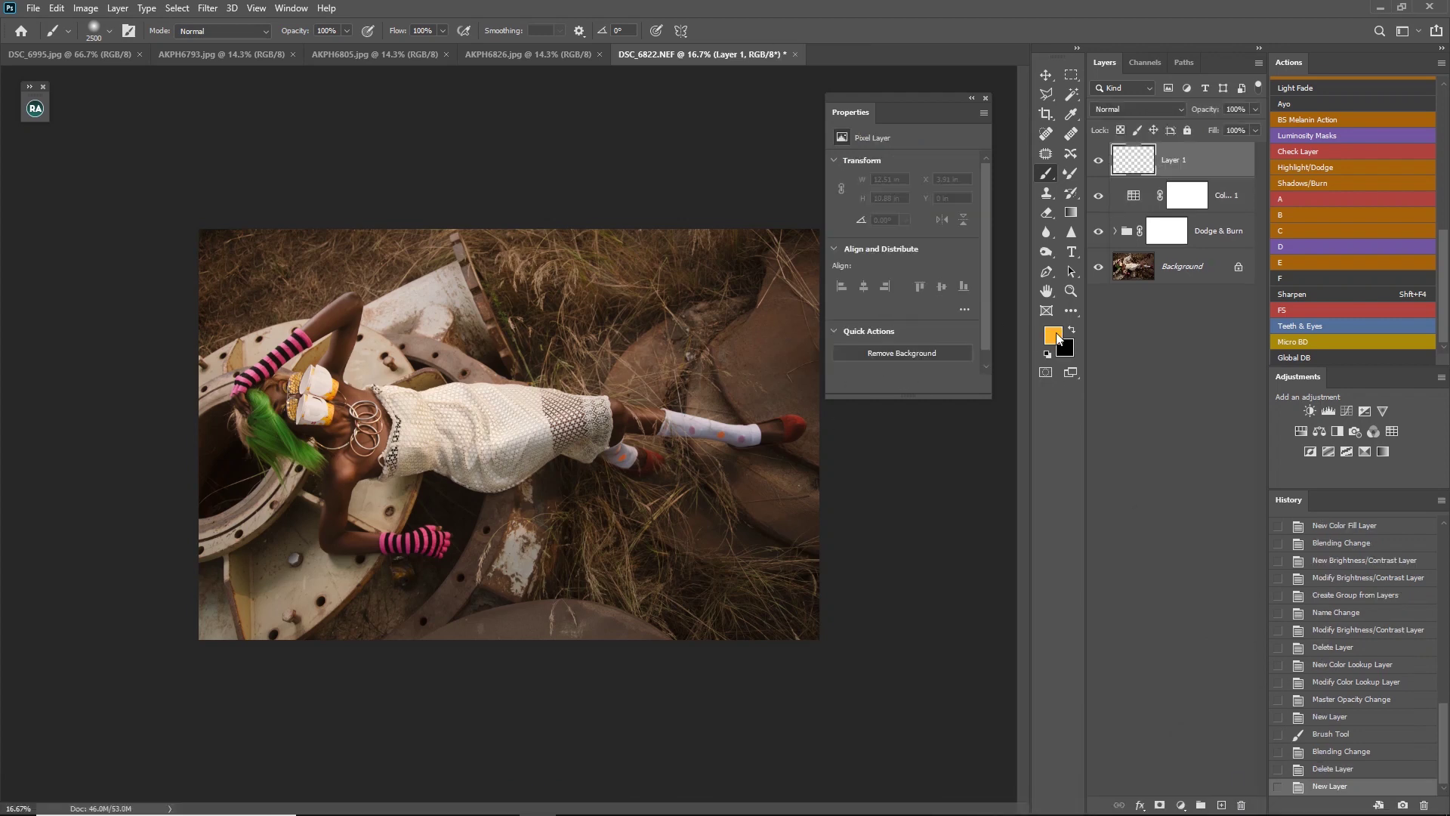
click(1060, 336)
text(ffffff)
click(1215, 215)
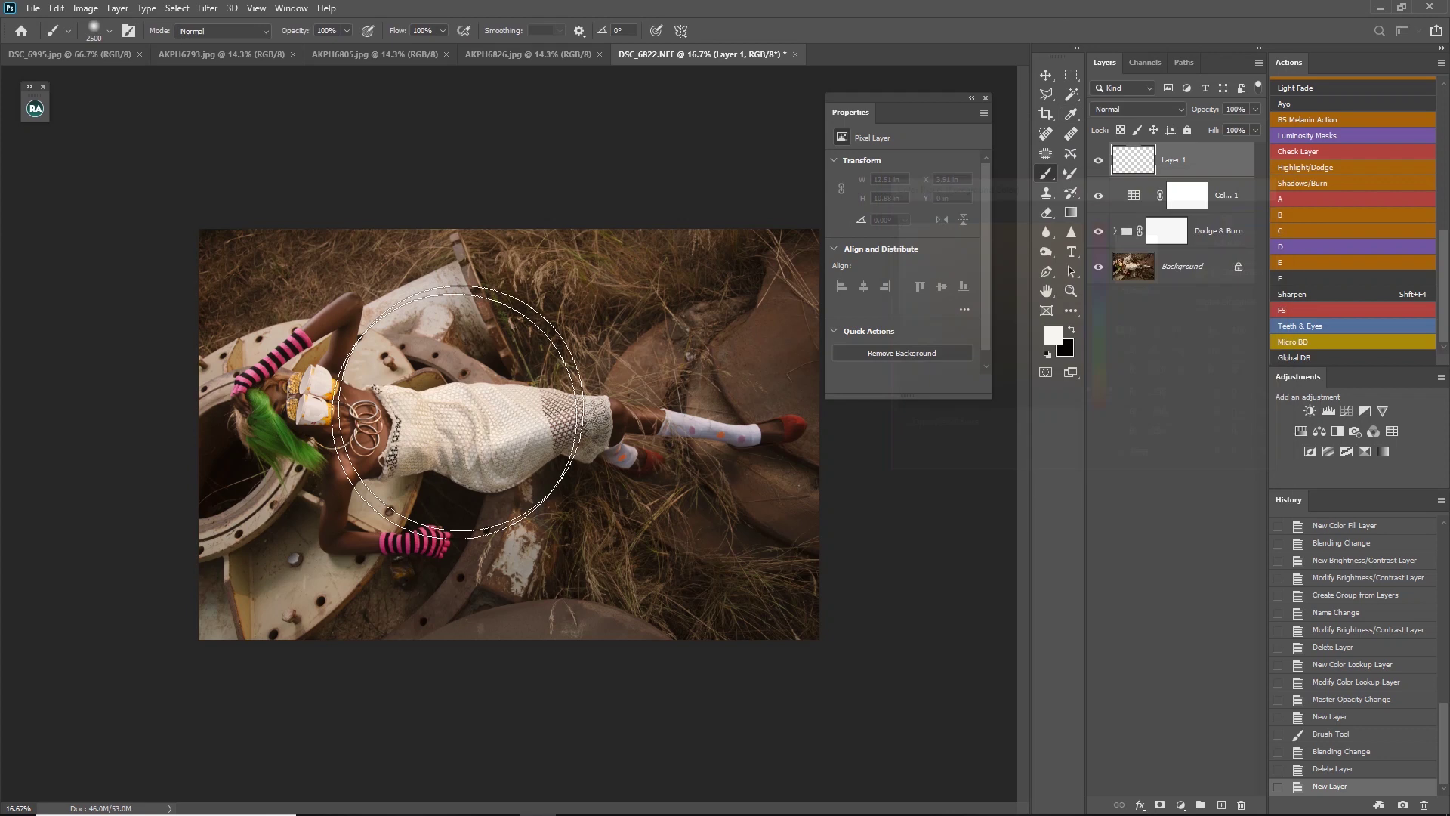
Paint a soft white patch over the legs and blend it in Soft Light
click(596, 404)
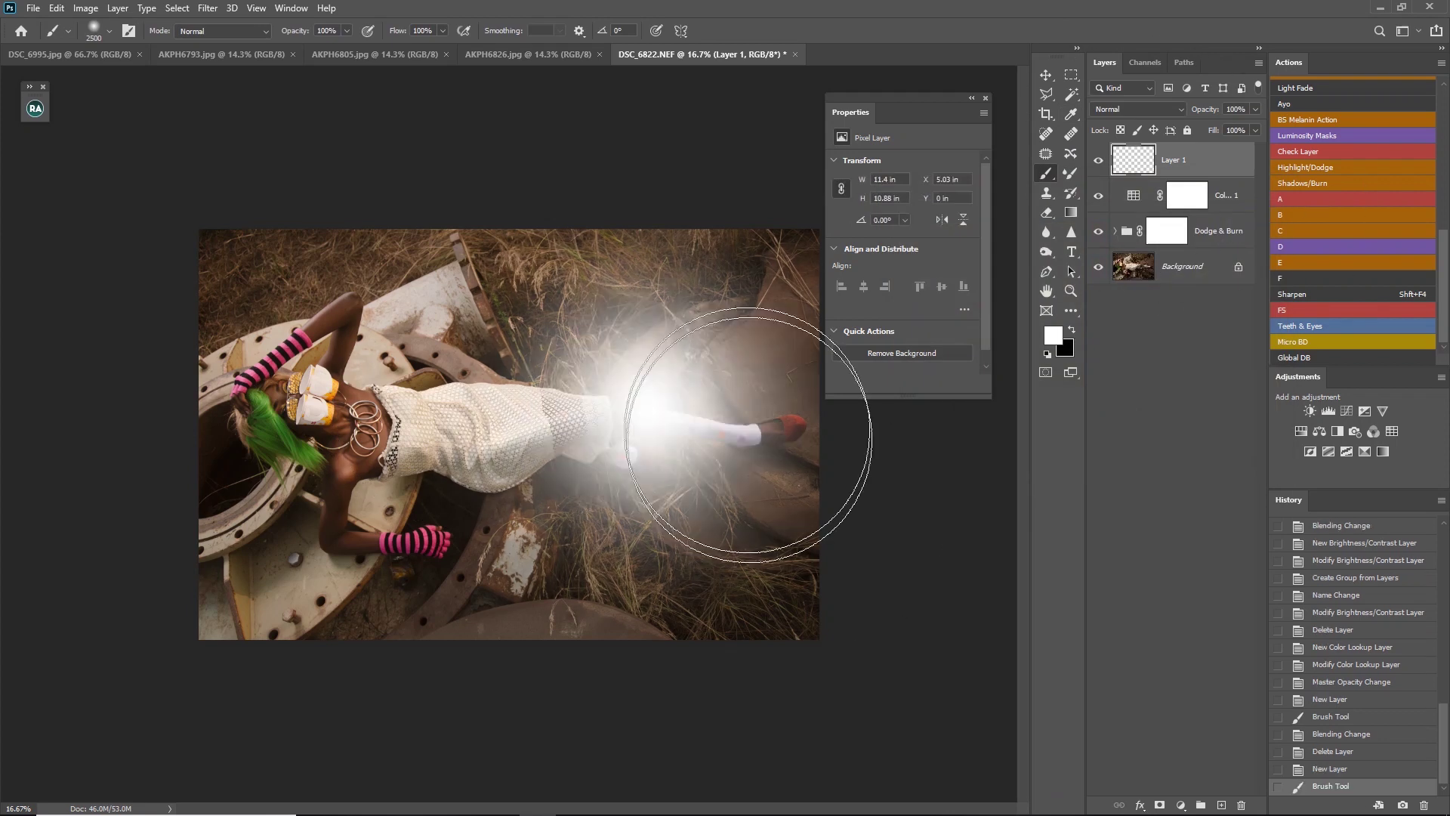
click(1137, 108)
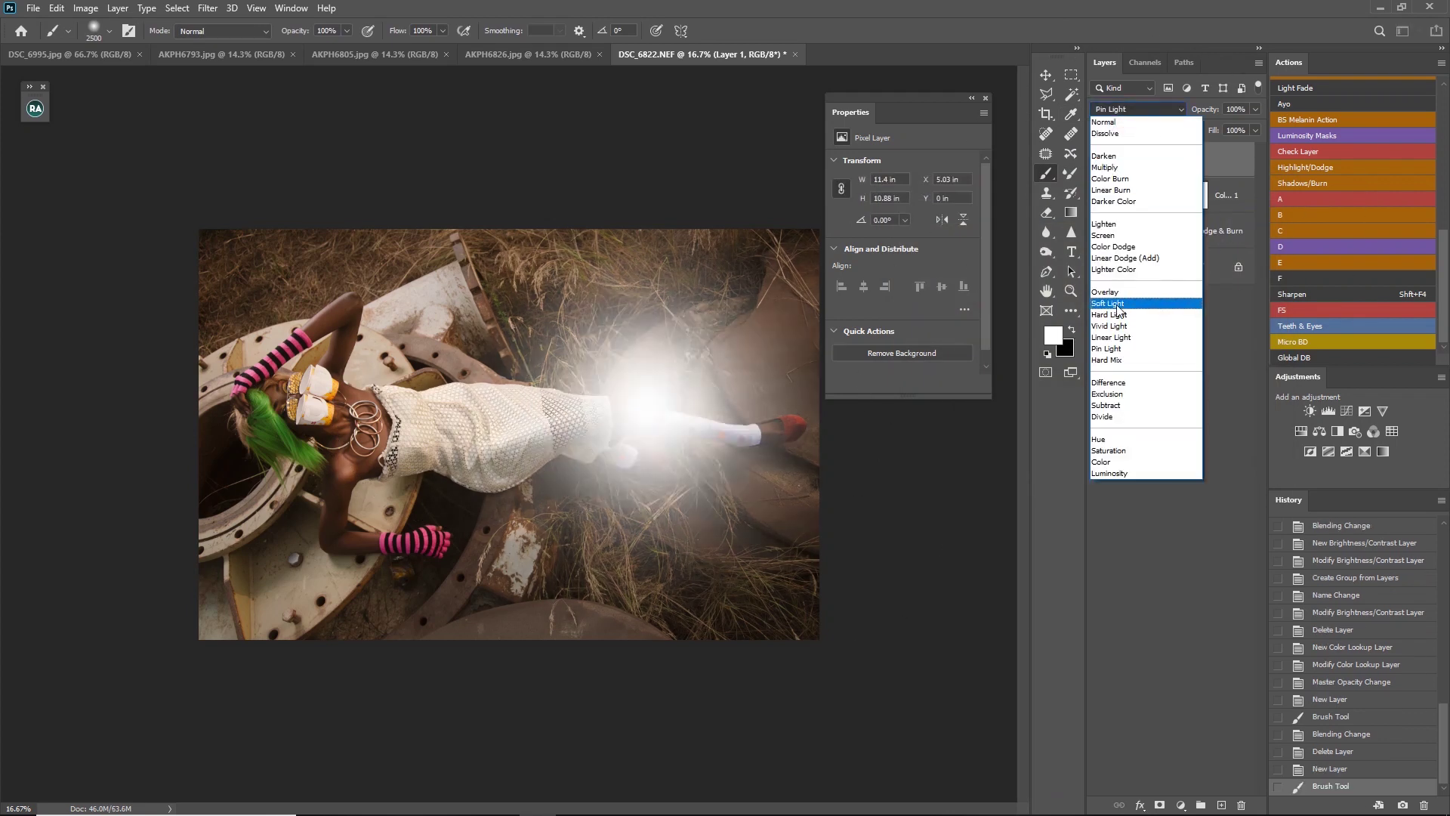
click(1126, 304)
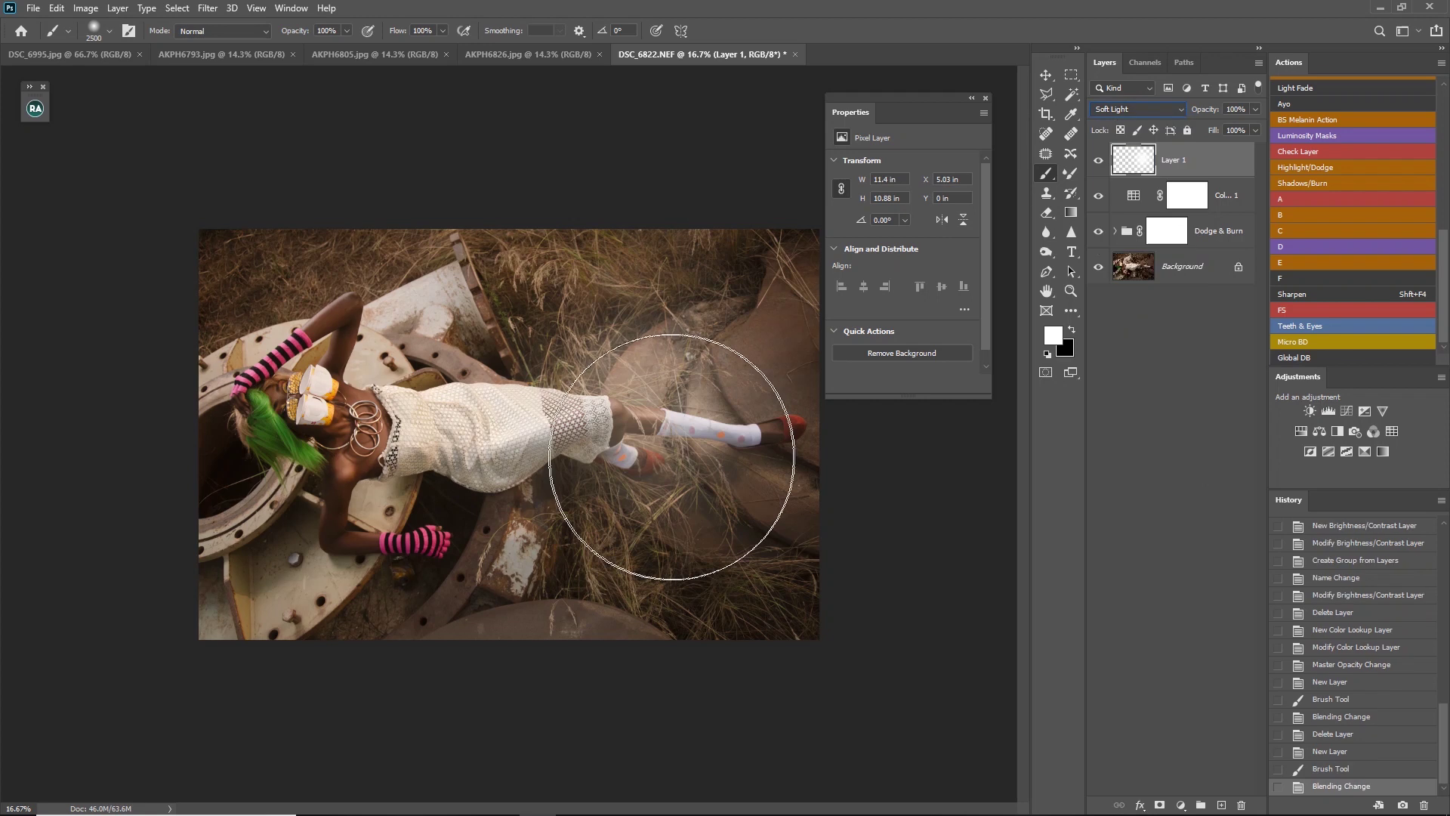
Scale the white light patch to 250%, move it up-left to the photo's top, and commit
key(ctrl+t)
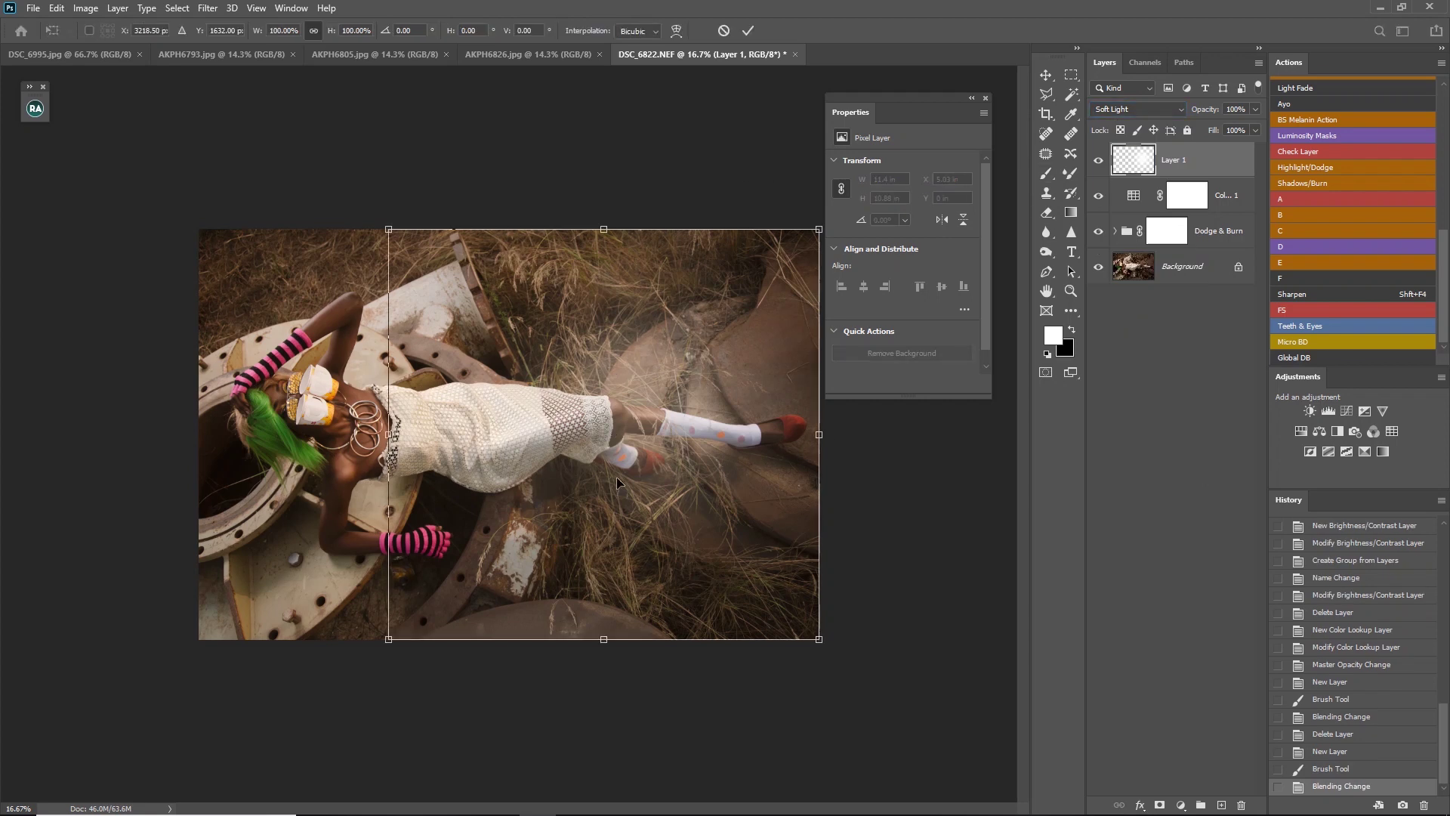
drag(529, 440, 59, 174)
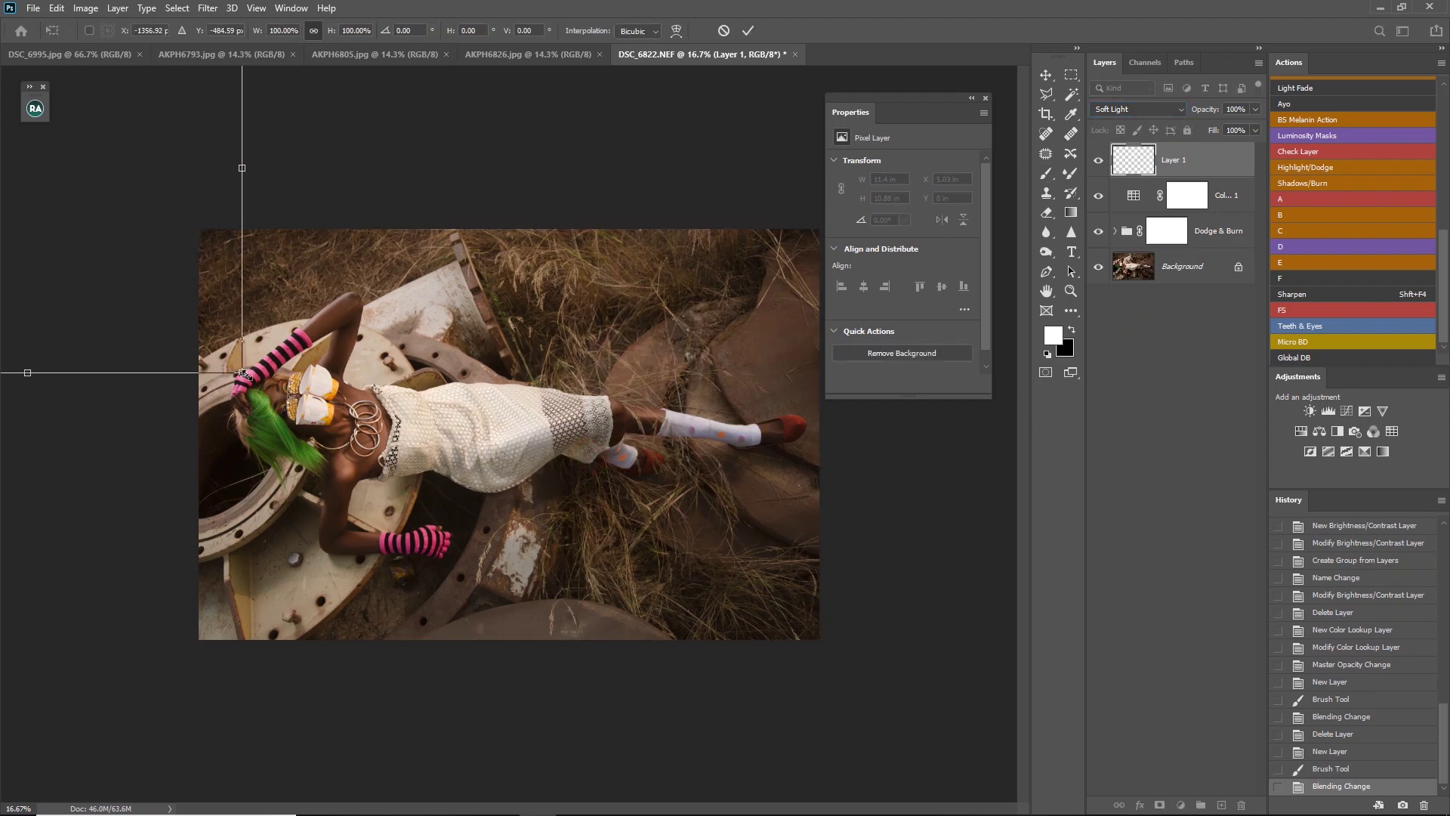
drag(242, 372, 837, 812)
drag(410, 517, 64, 345)
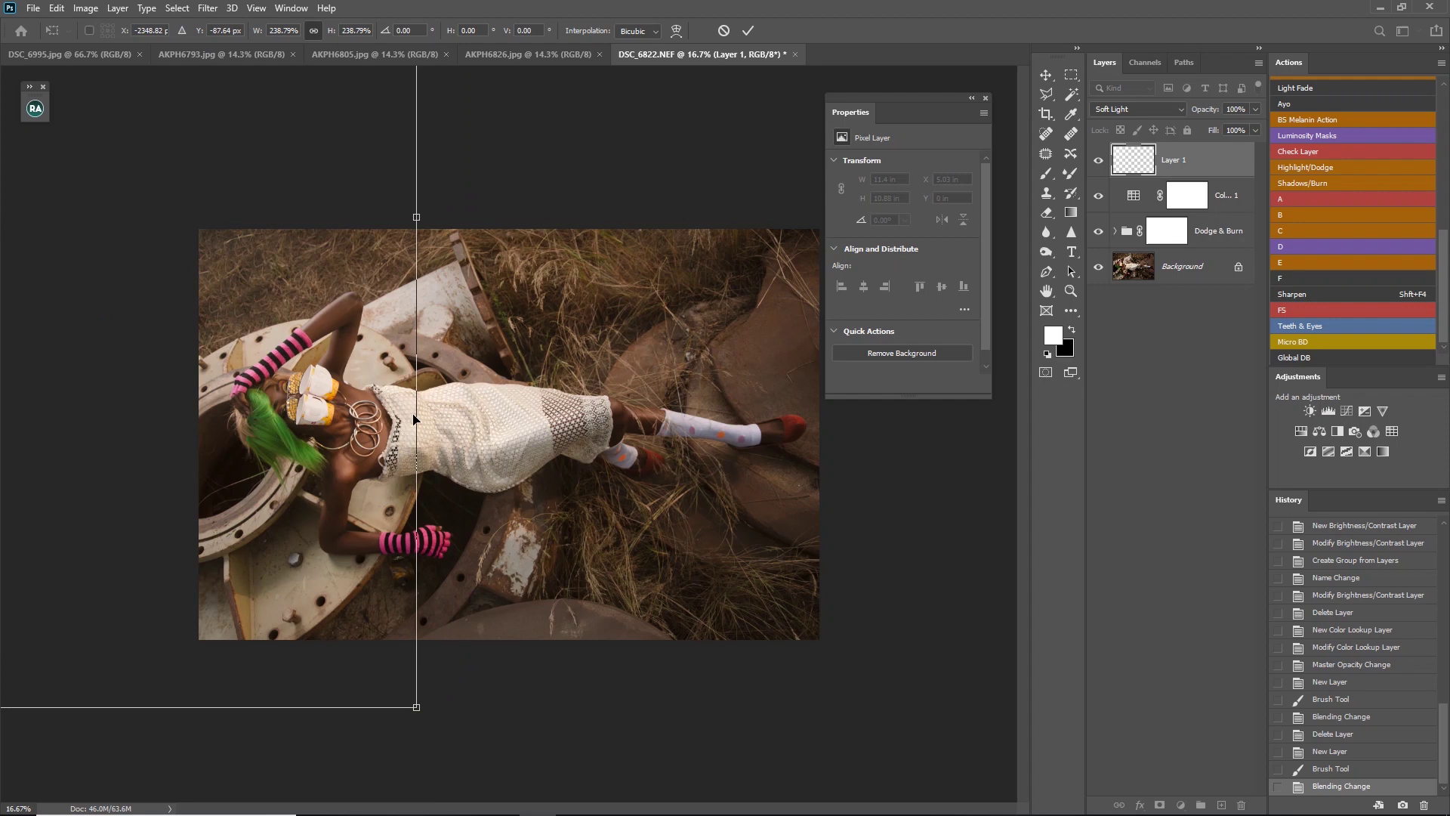
drag(419, 415, 356, 320)
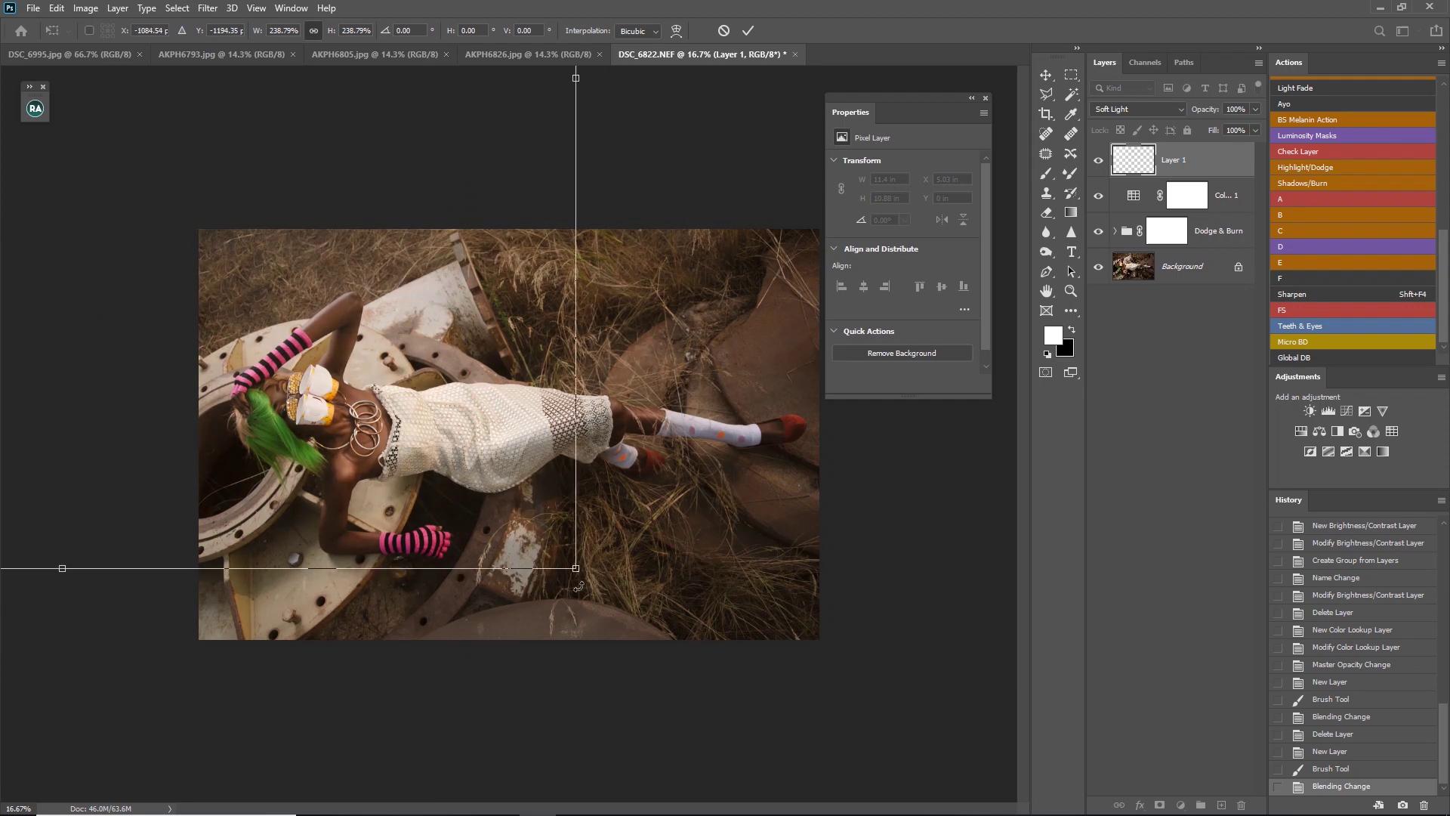
drag(570, 573, 365, 563)
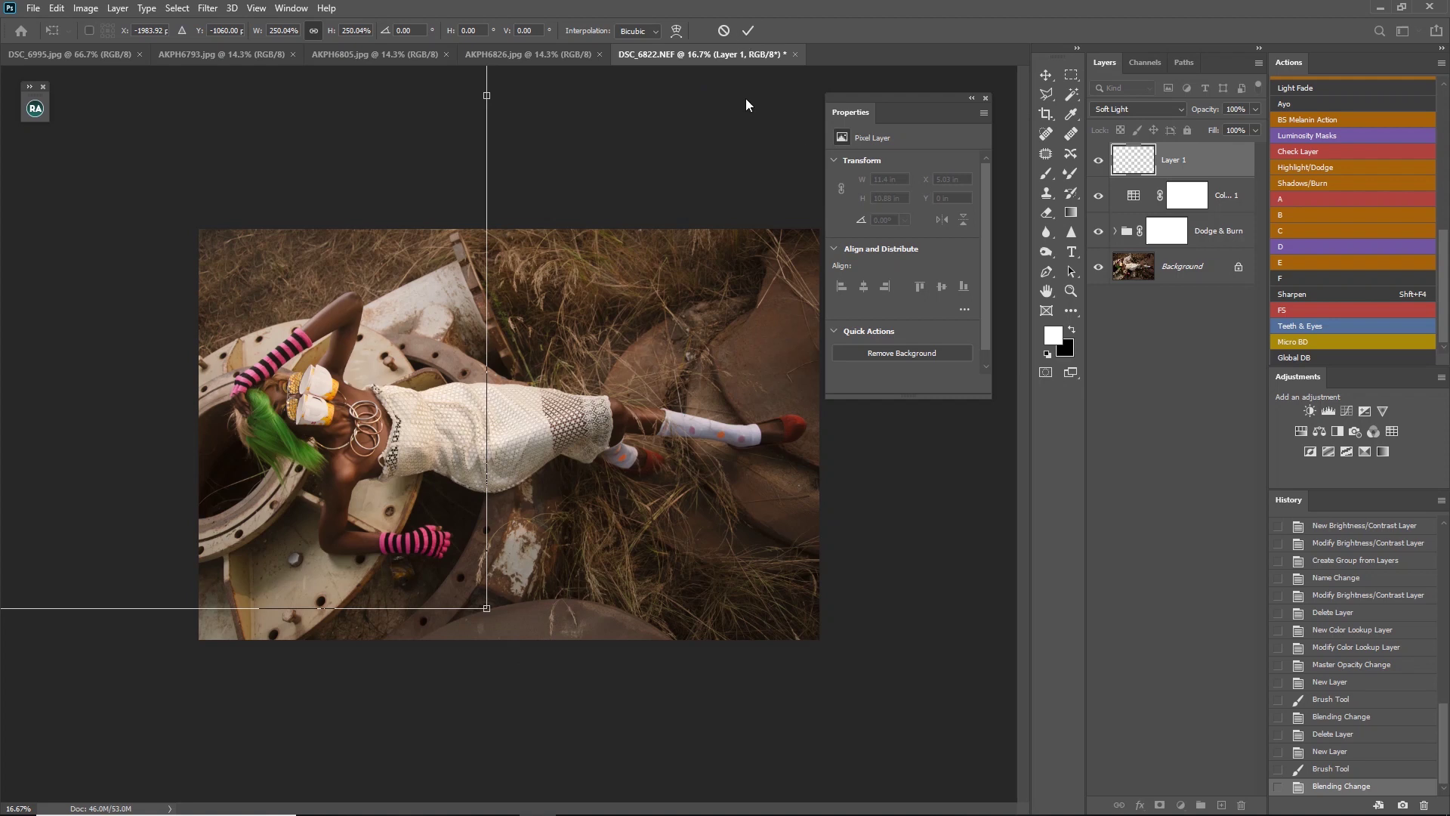
click(749, 32)
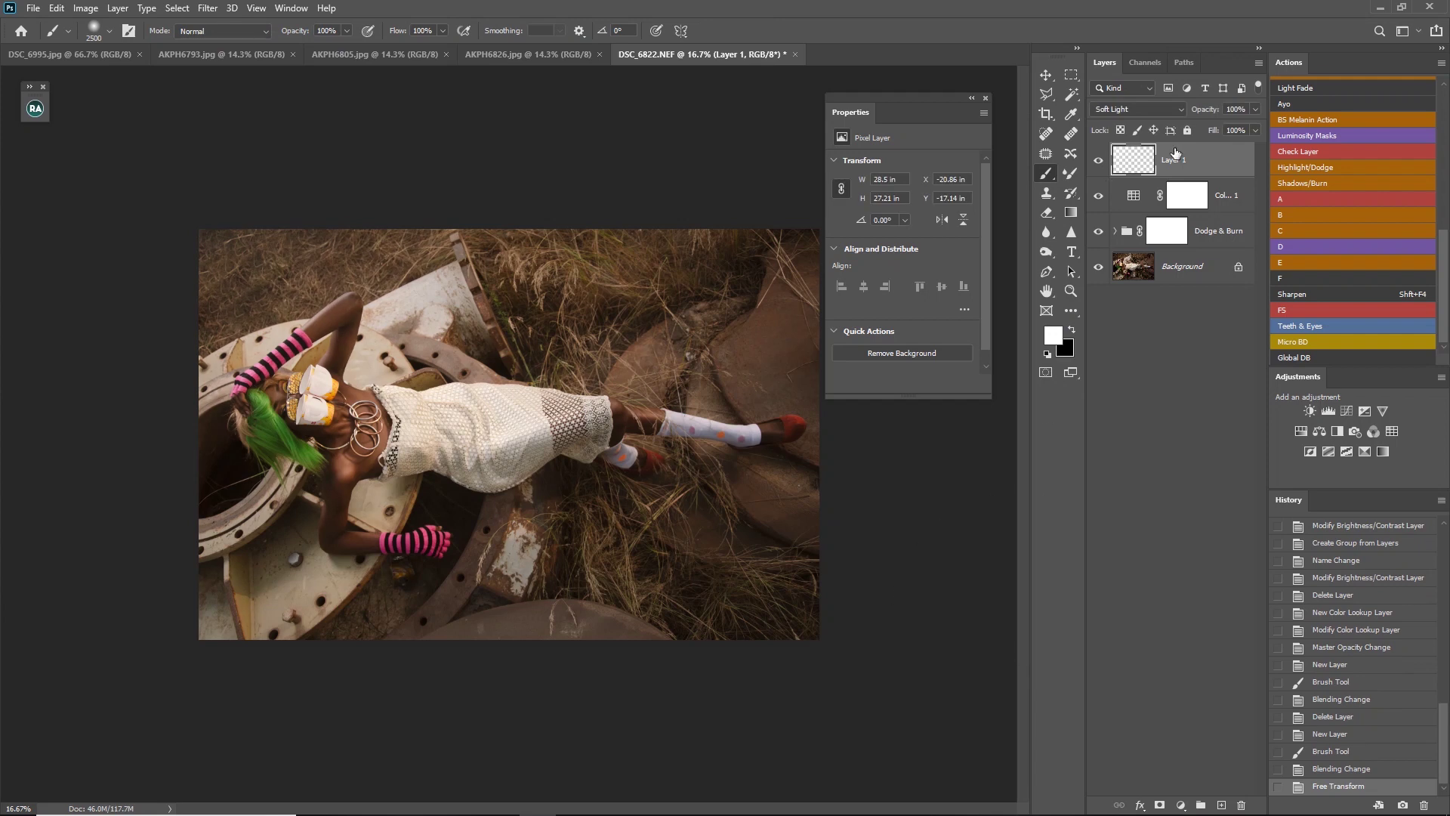
Delete the white light layer and pick a warm orange foreground, undoing a stray mask stroke
key(Delete)
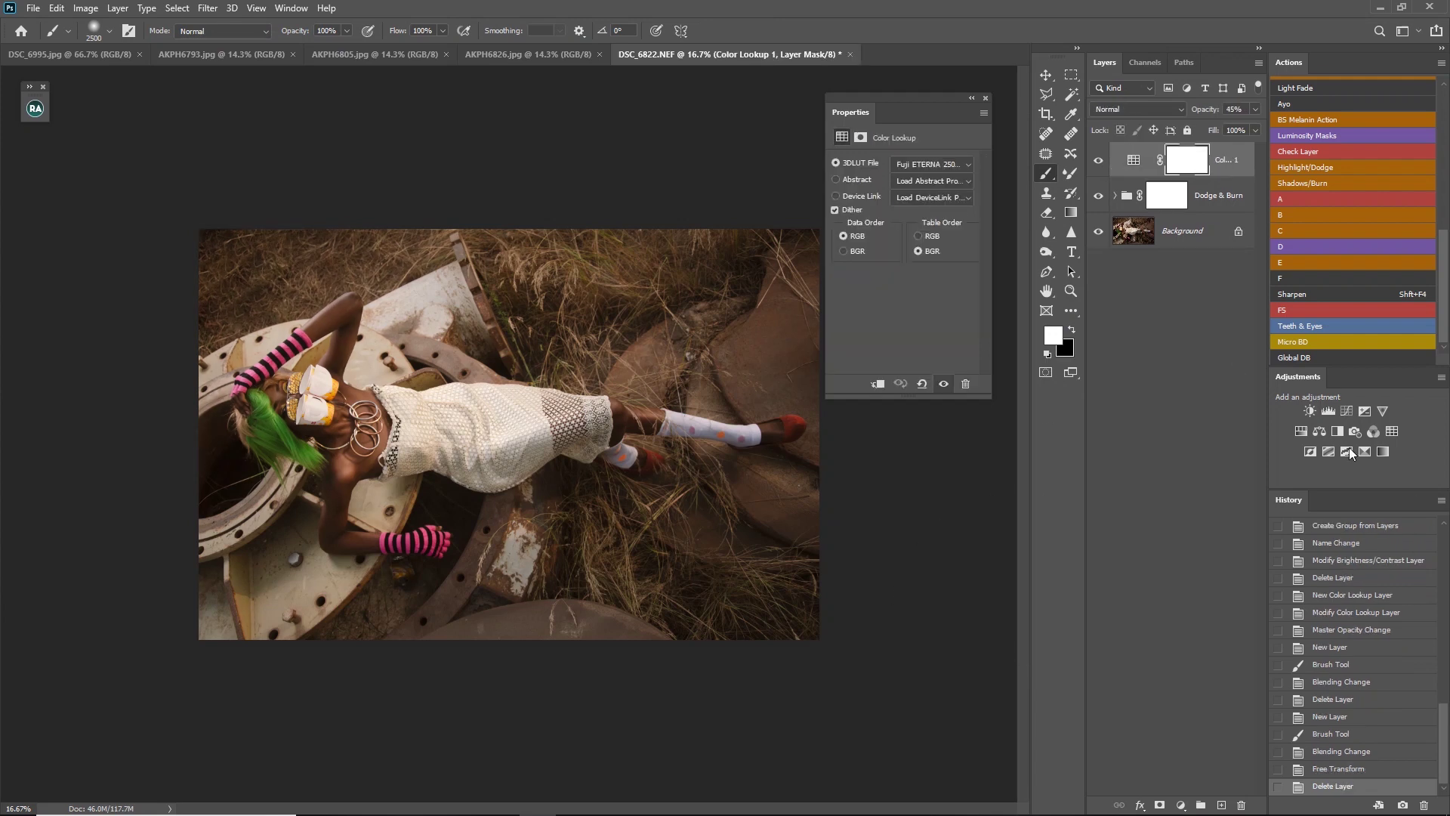
click(1048, 336)
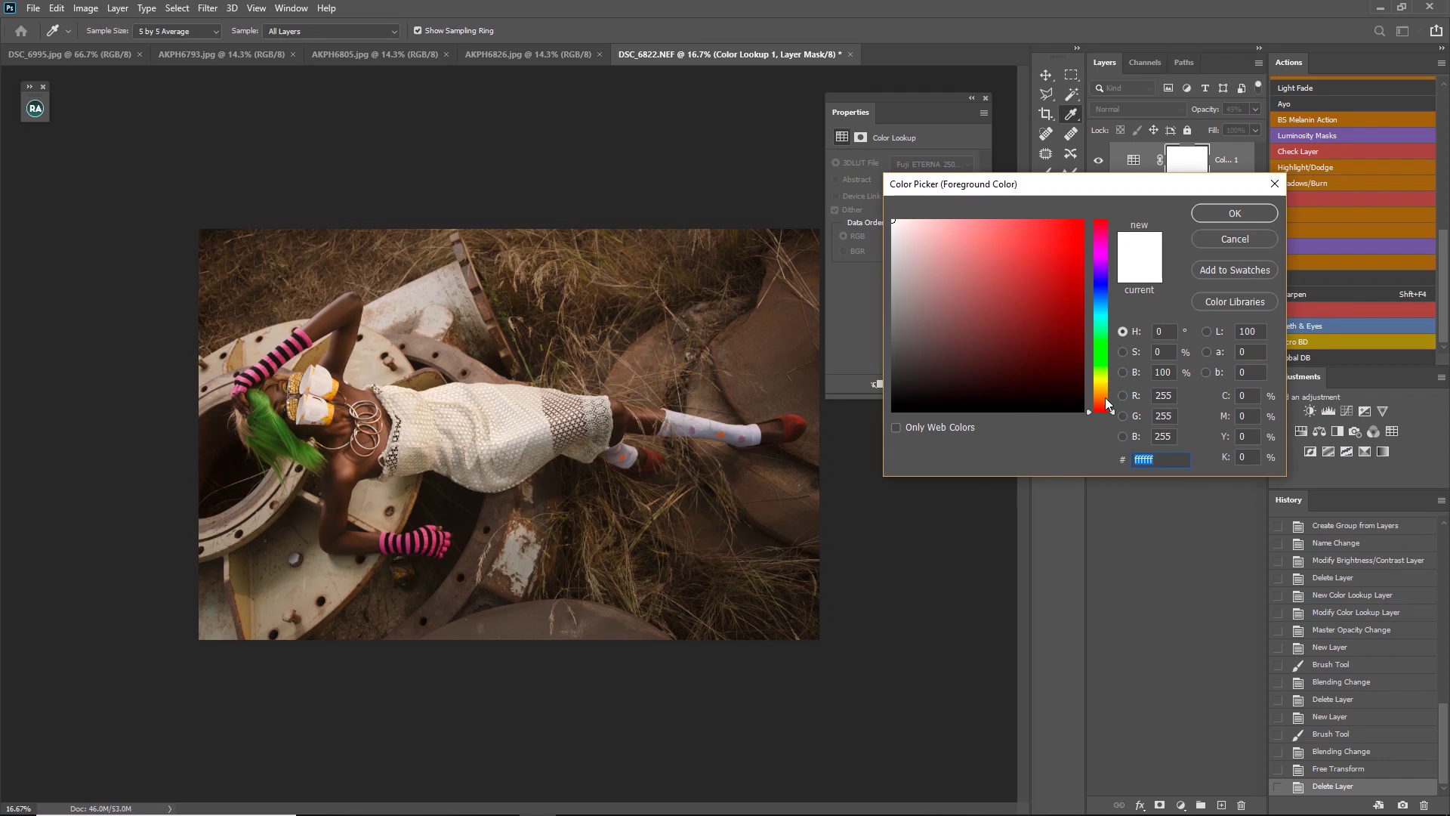
click(1030, 220)
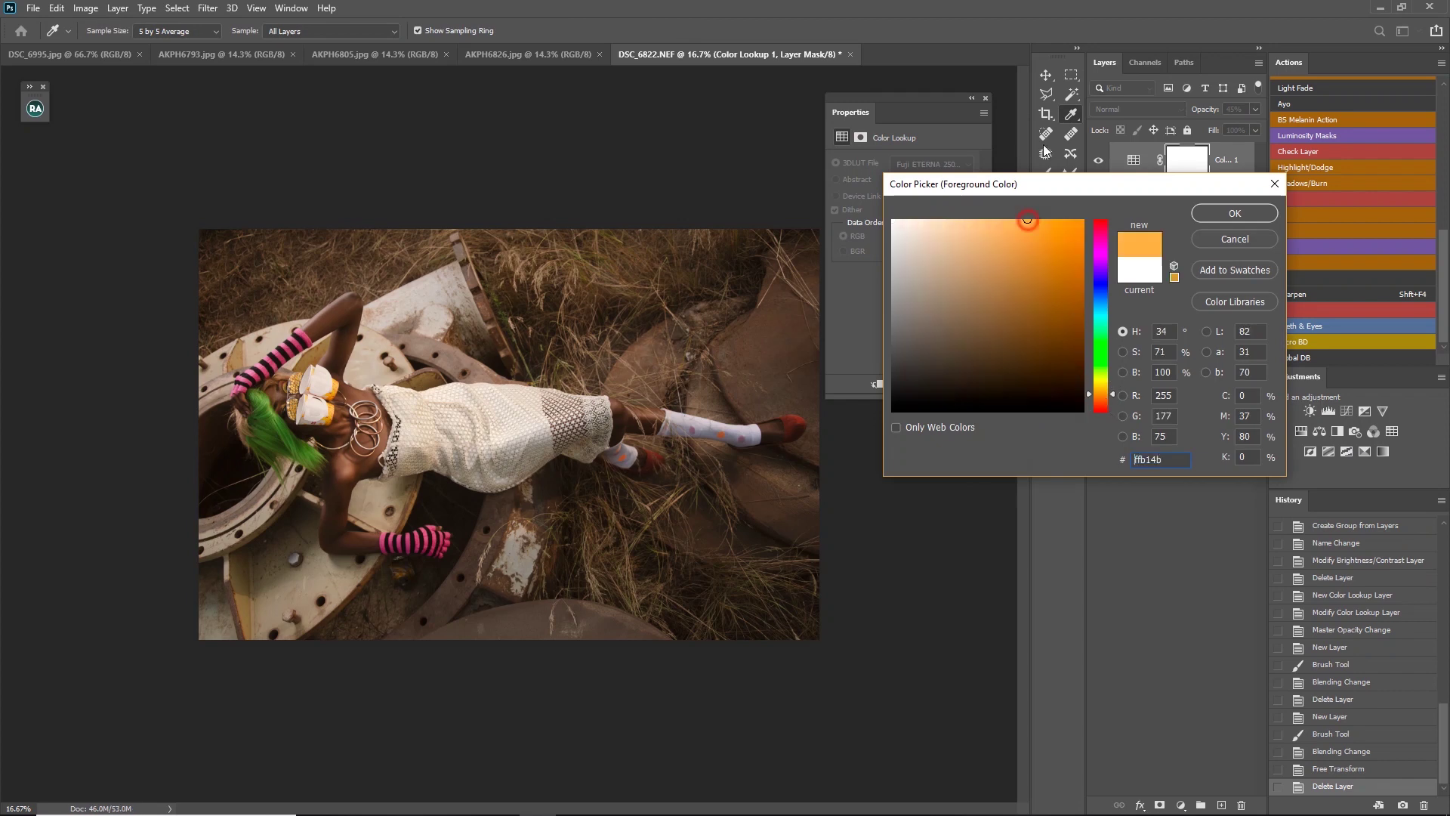
click(1214, 212)
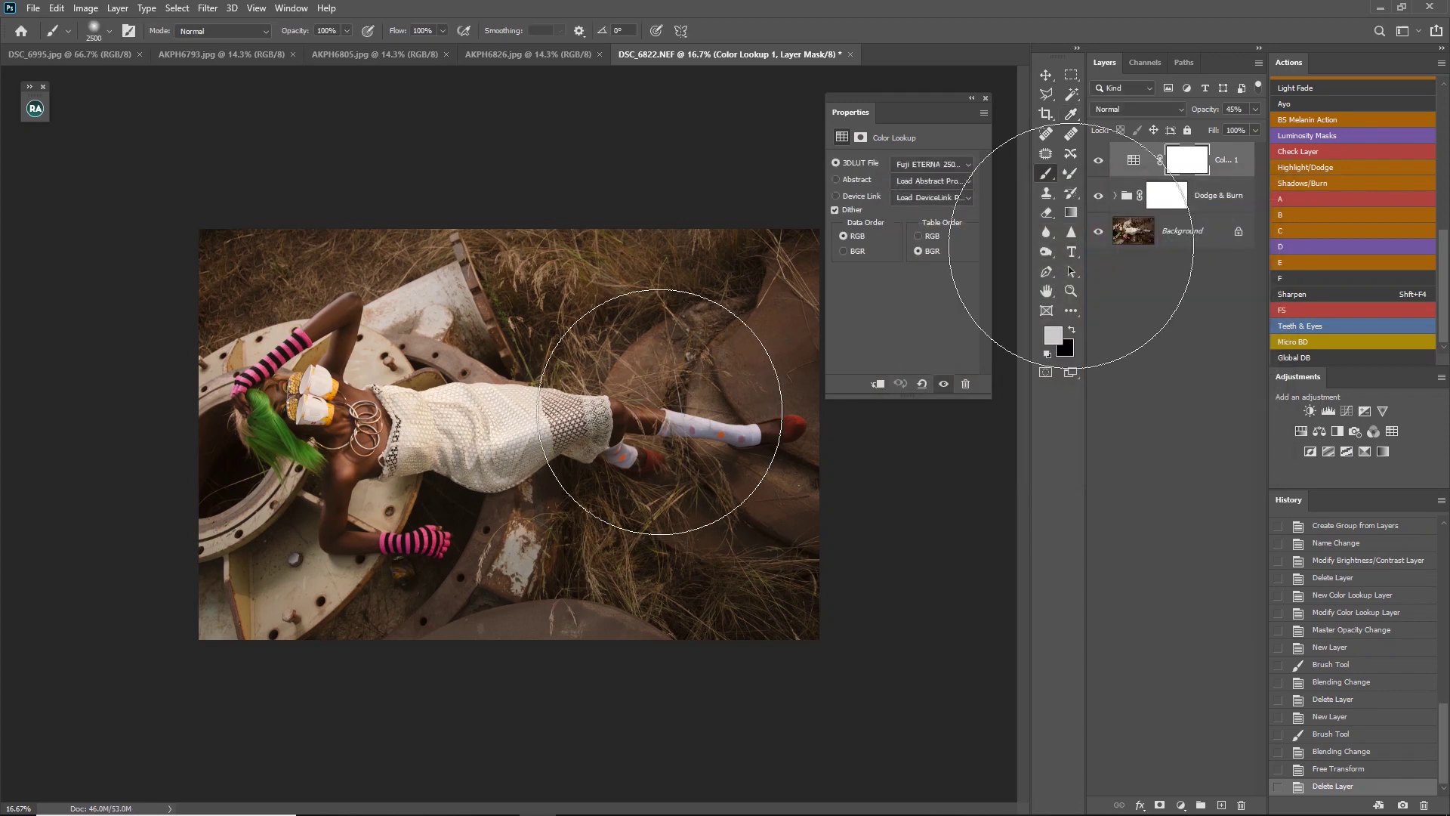
drag(1160, 177, 1170, 159)
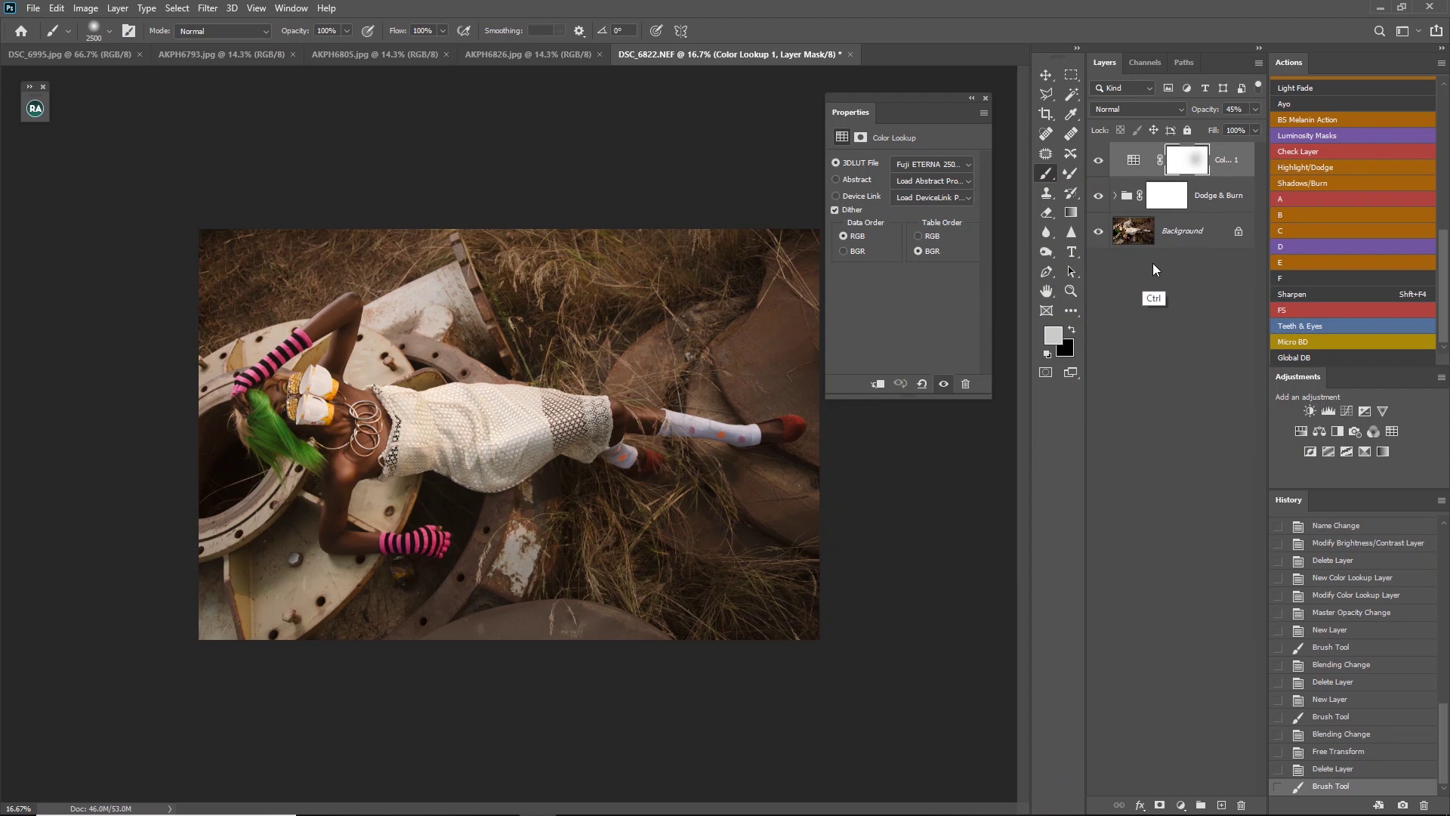
key(ctrl+z)
Add a new top layer and set the foreground colour to ffaf30
click(1221, 804)
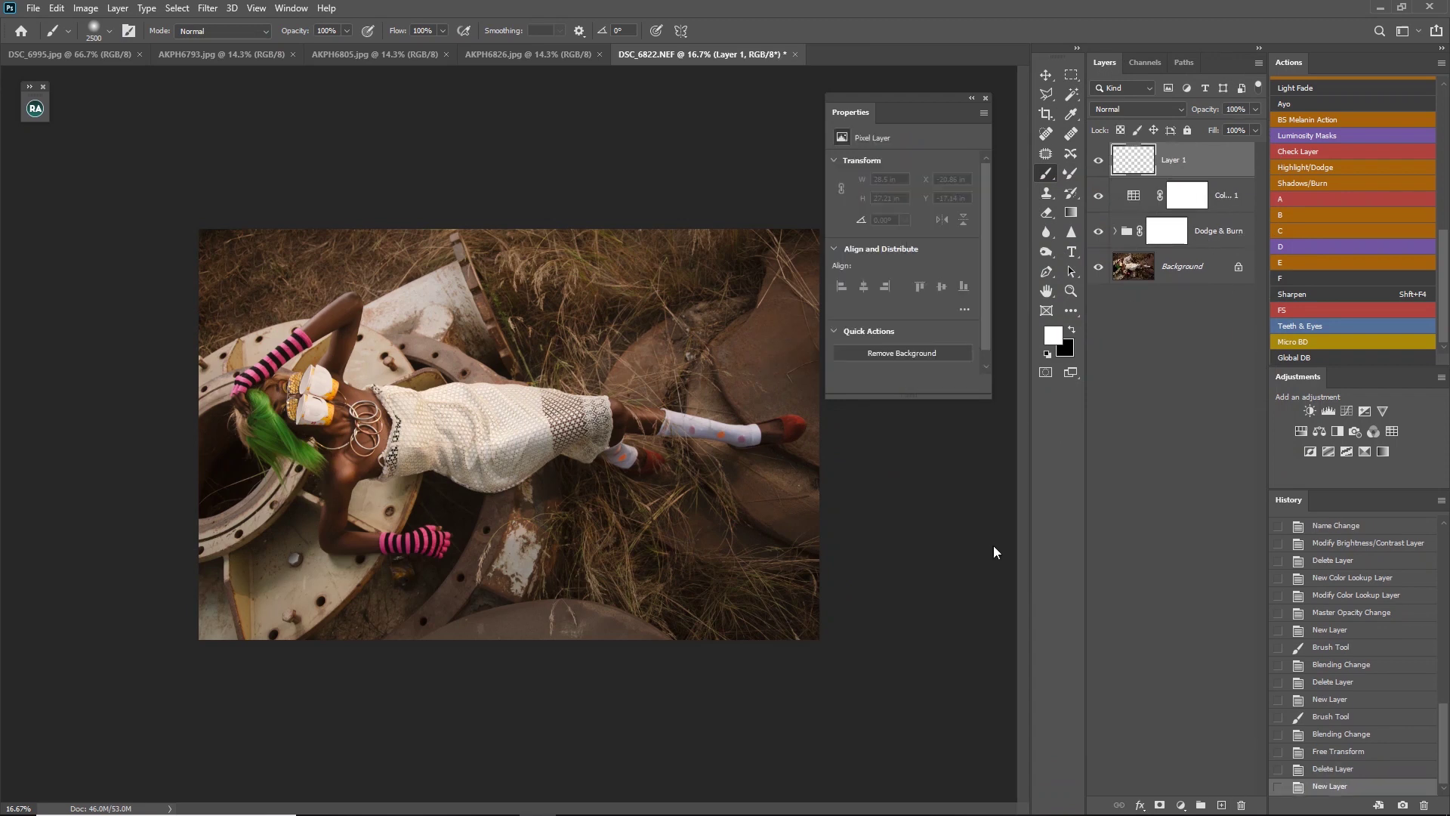
click(638, 316)
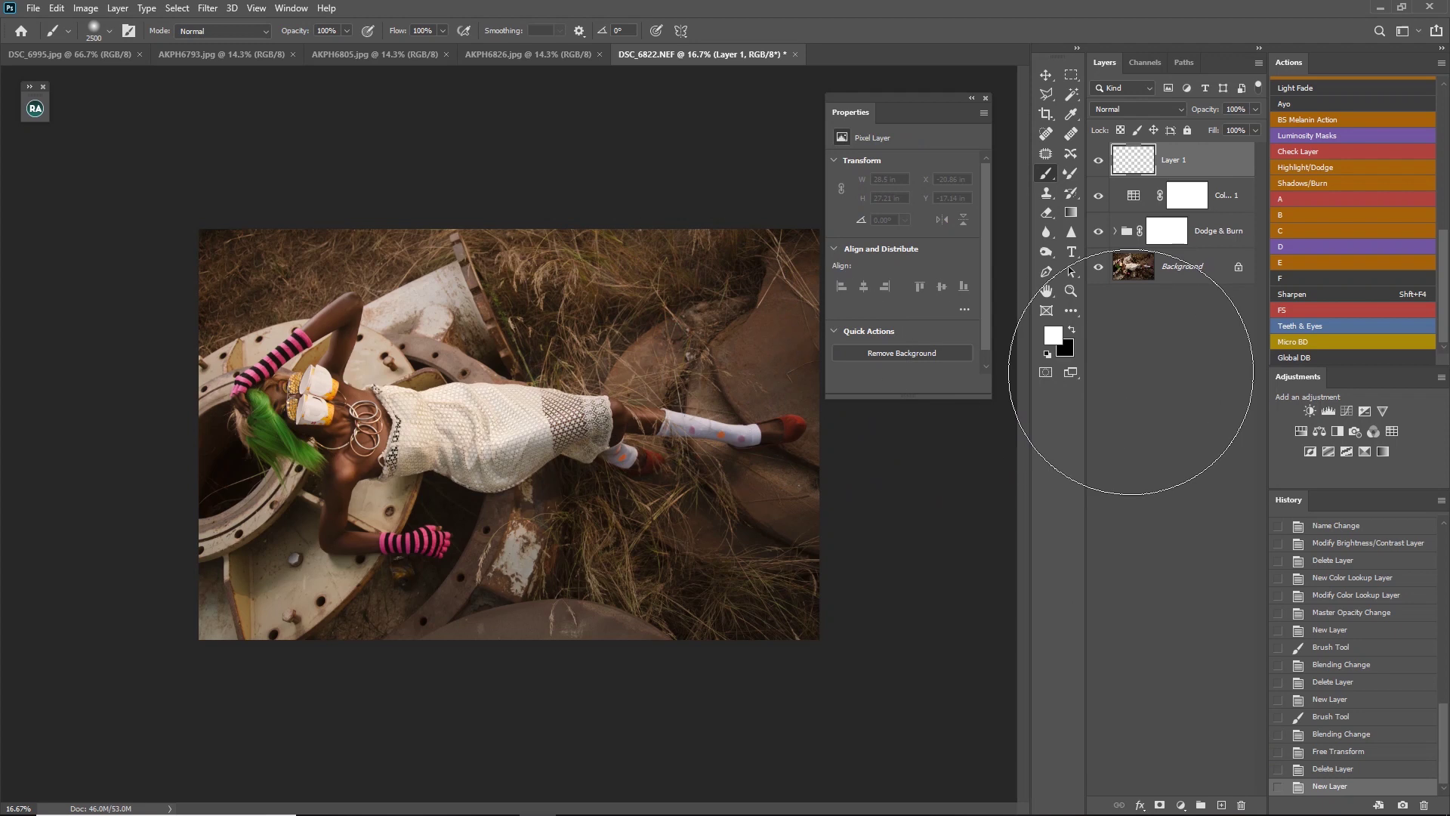
key(ctrl+z)
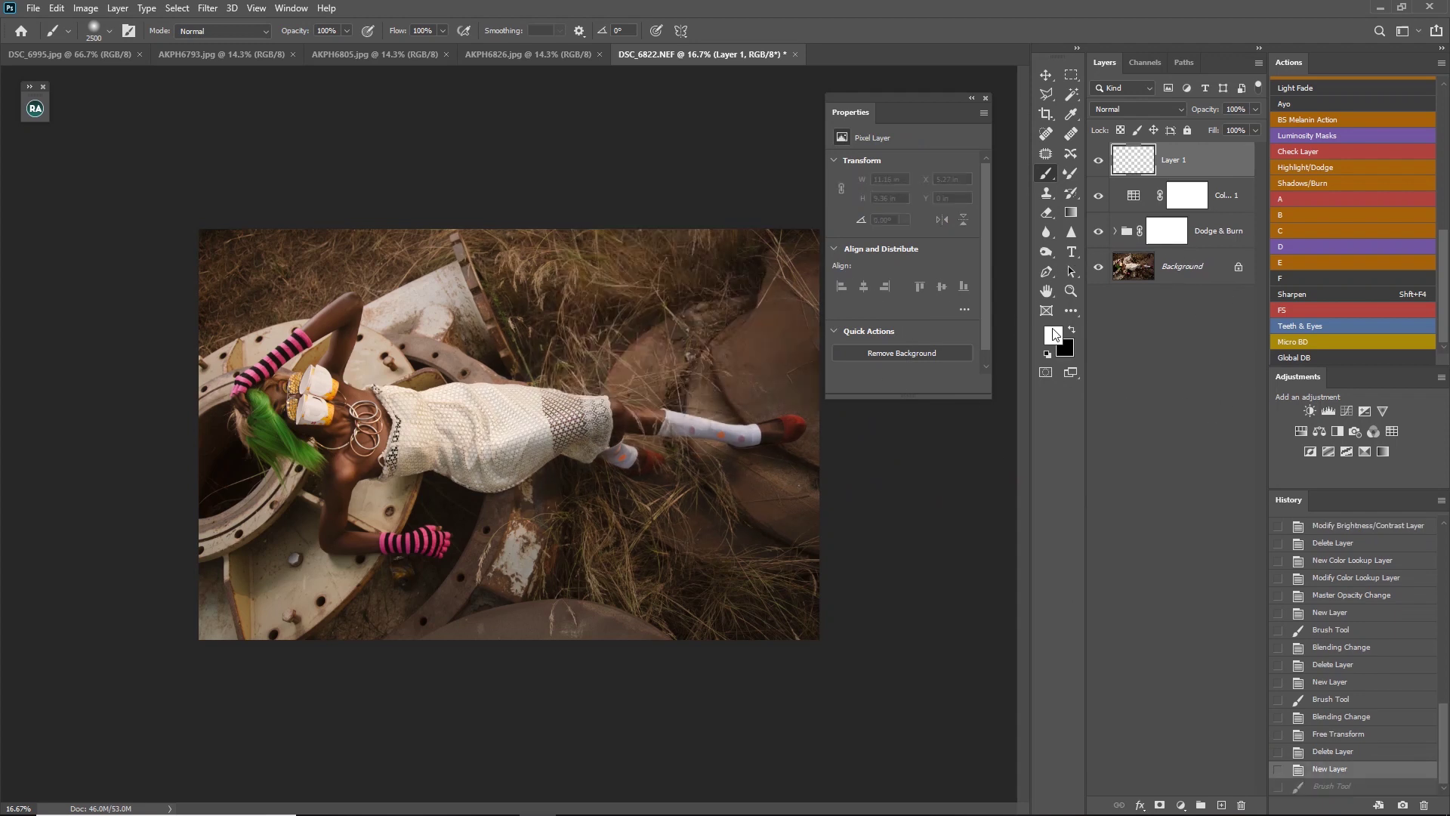
click(1053, 335)
text(ffaf30)
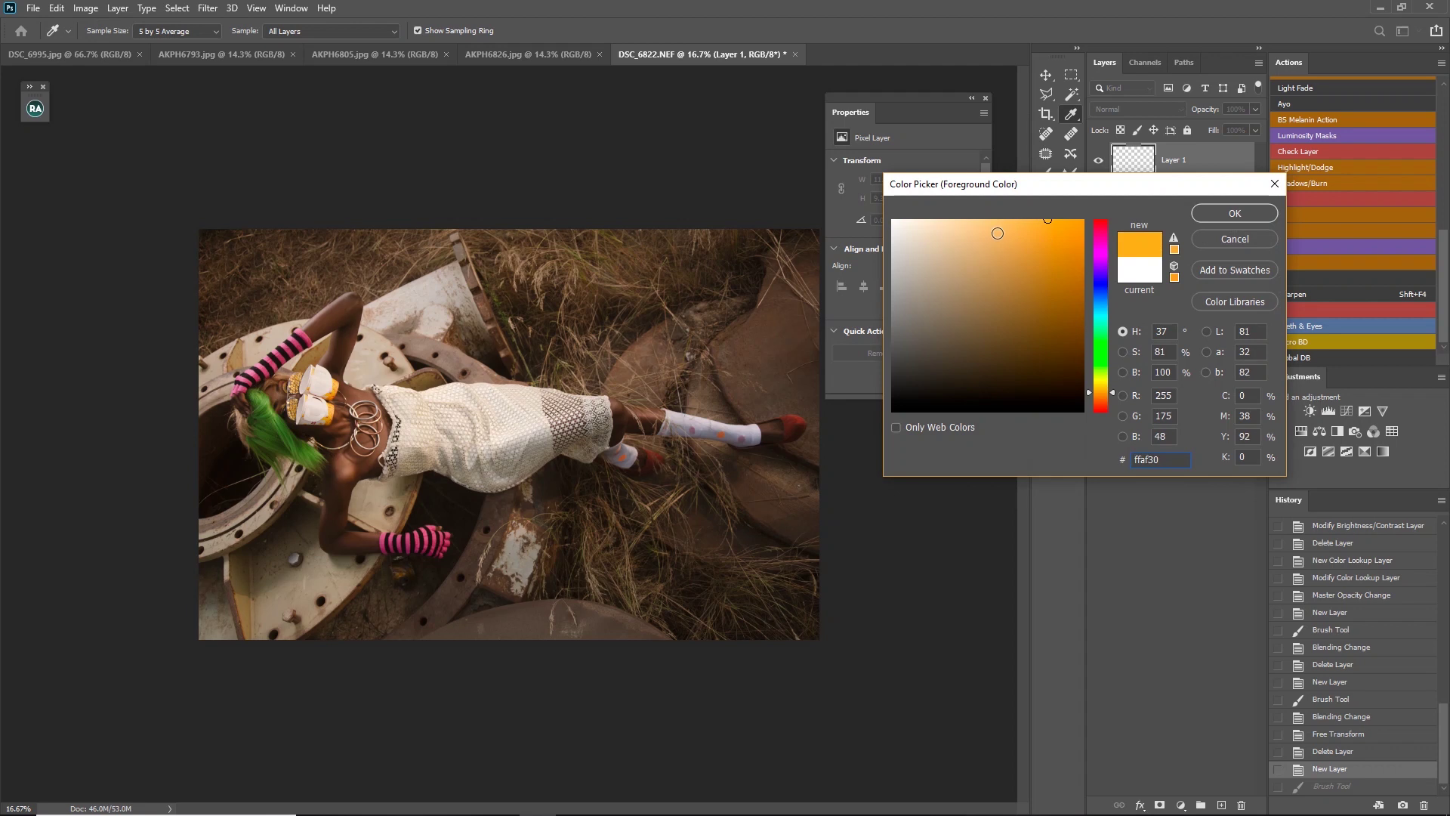
click(1235, 214)
Paint a soft orange glow near the legs and blend it in Screen mode
click(646, 356)
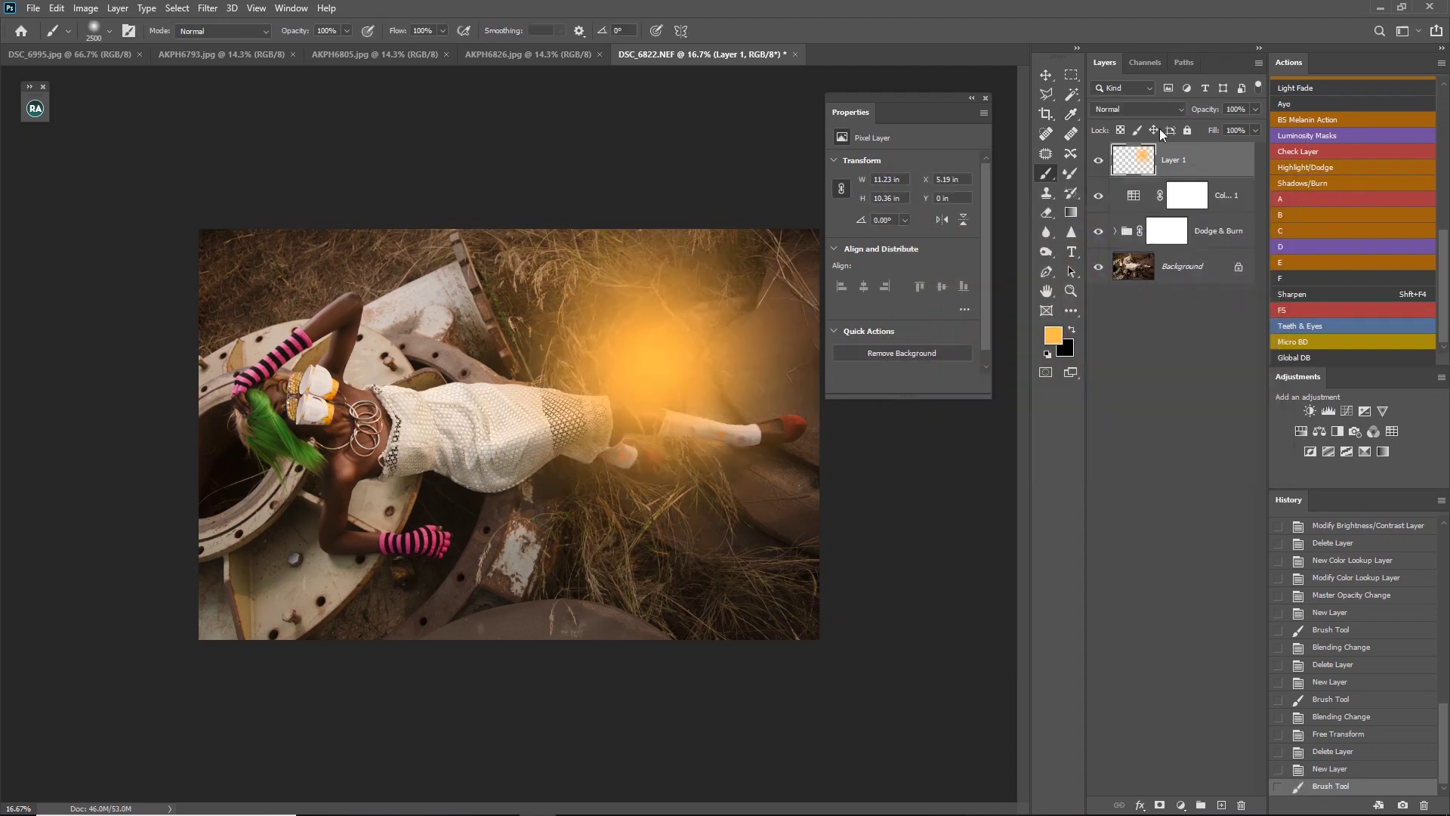
click(1136, 112)
click(1127, 235)
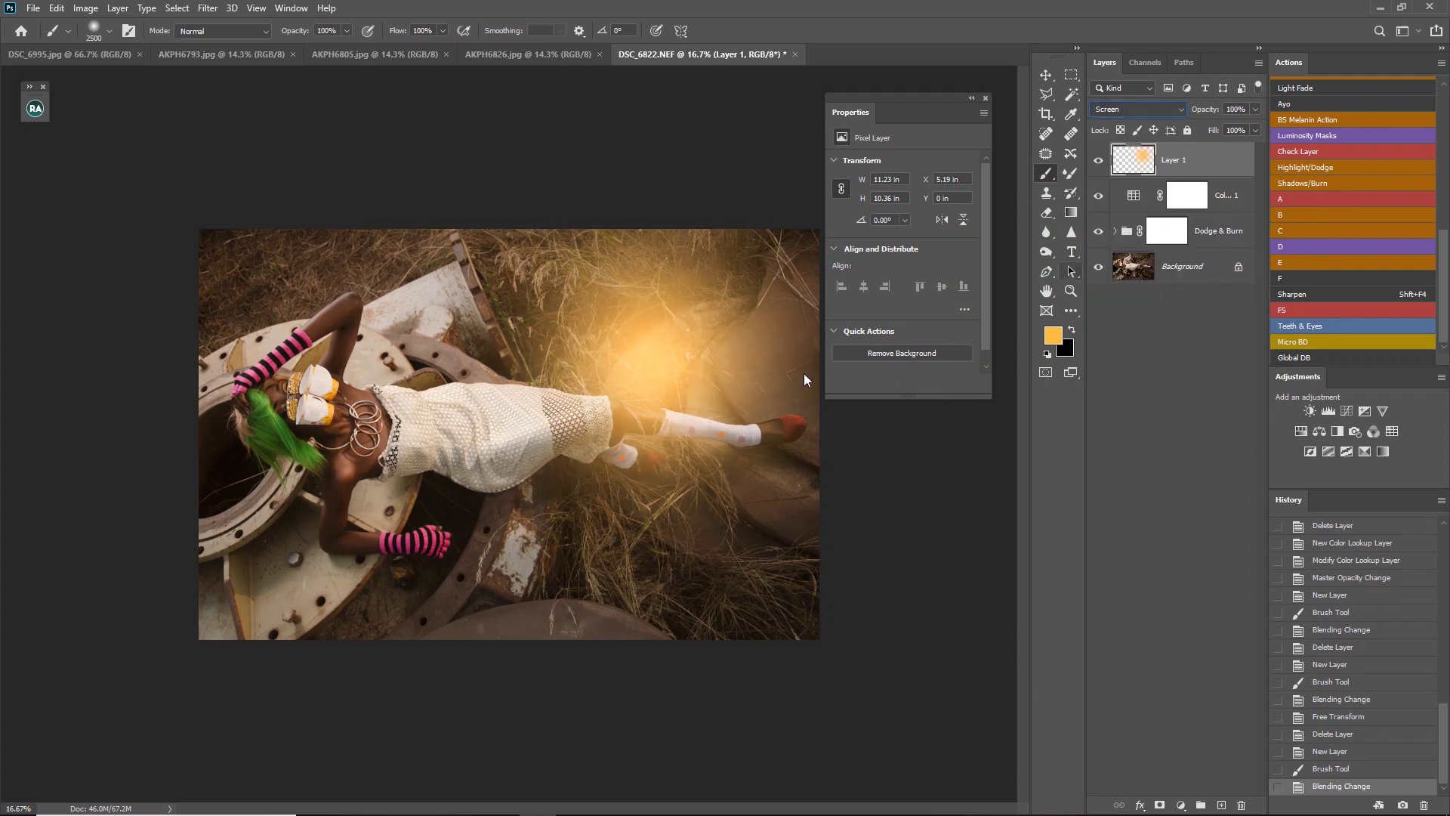
Scale the orange glow to about 287% and move it toward the upper right, then commit
key(ctrl+t)
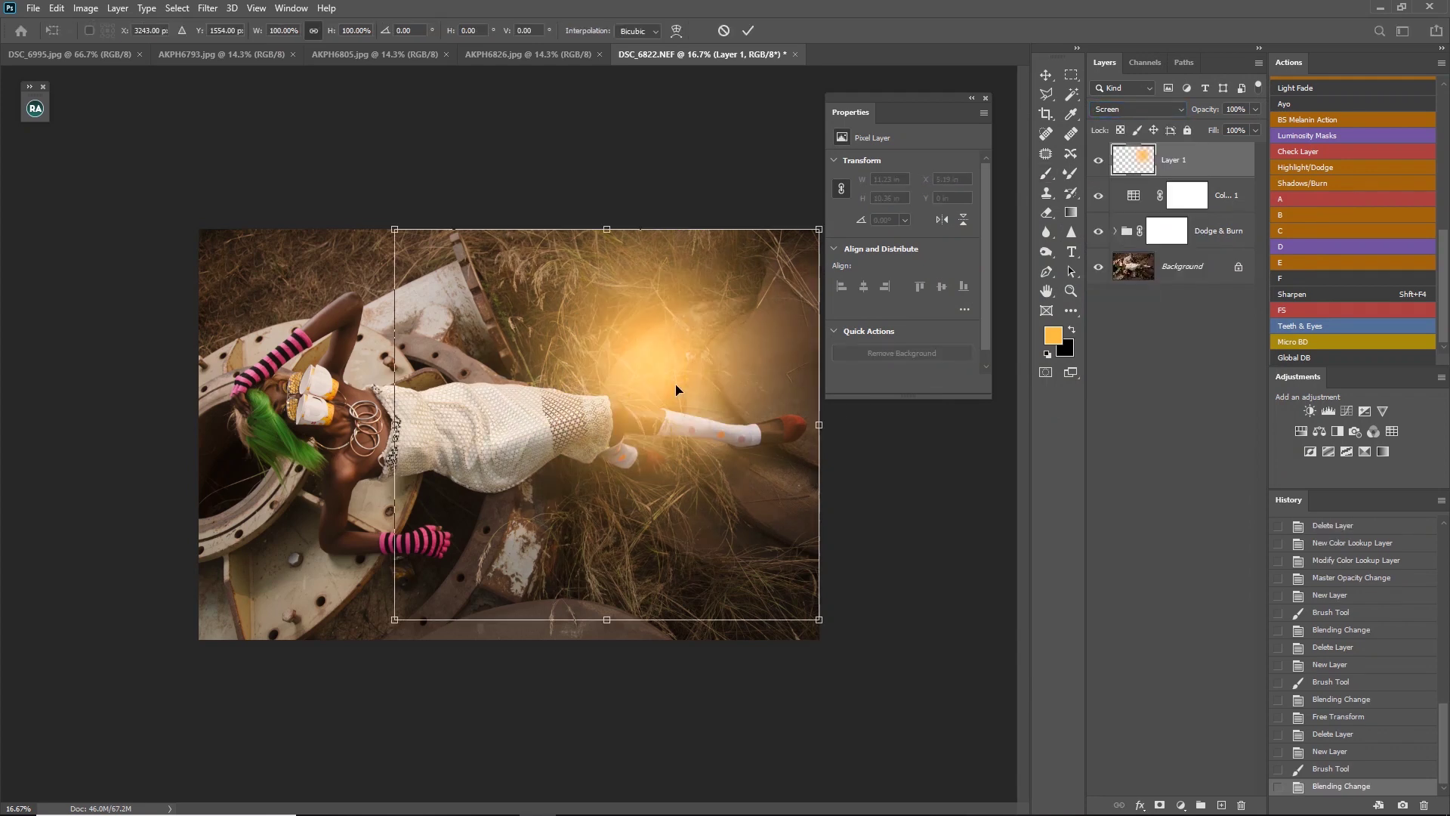
drag(673, 387, 940, 201)
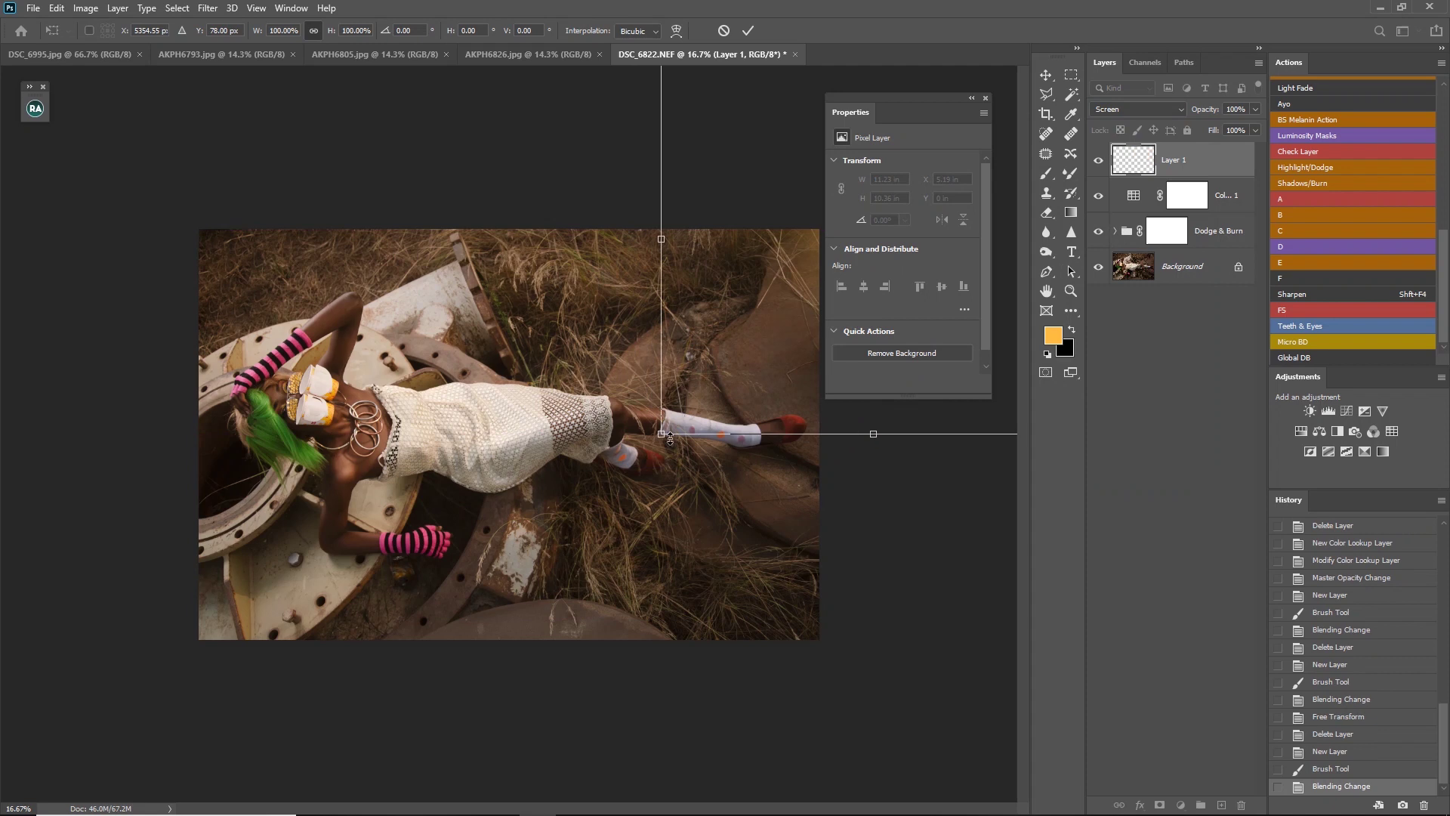
drag(662, 435, 325, 706)
drag(829, 370, 956, 312)
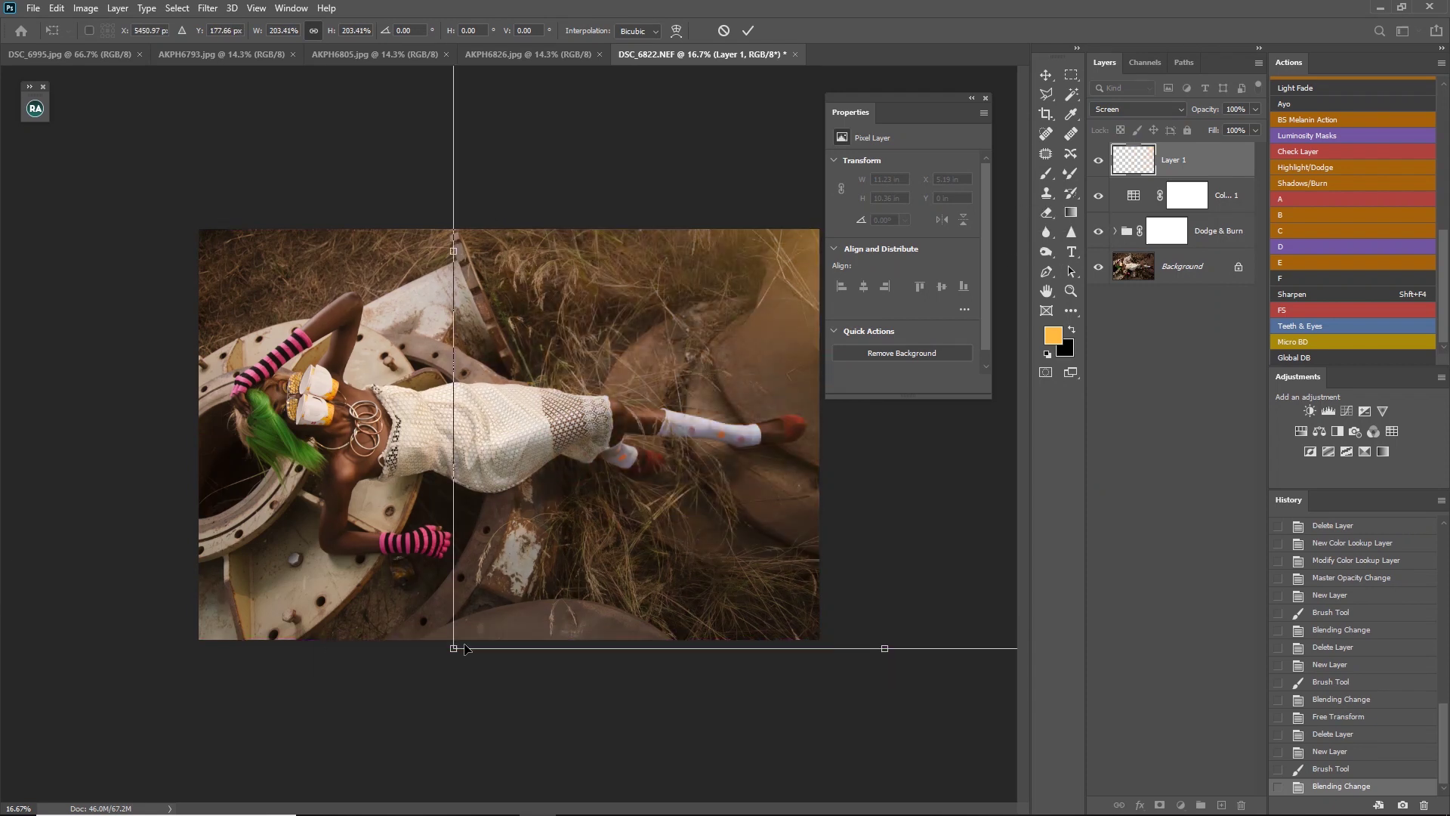
drag(451, 650, 4, 800)
drag(666, 526, 802, 334)
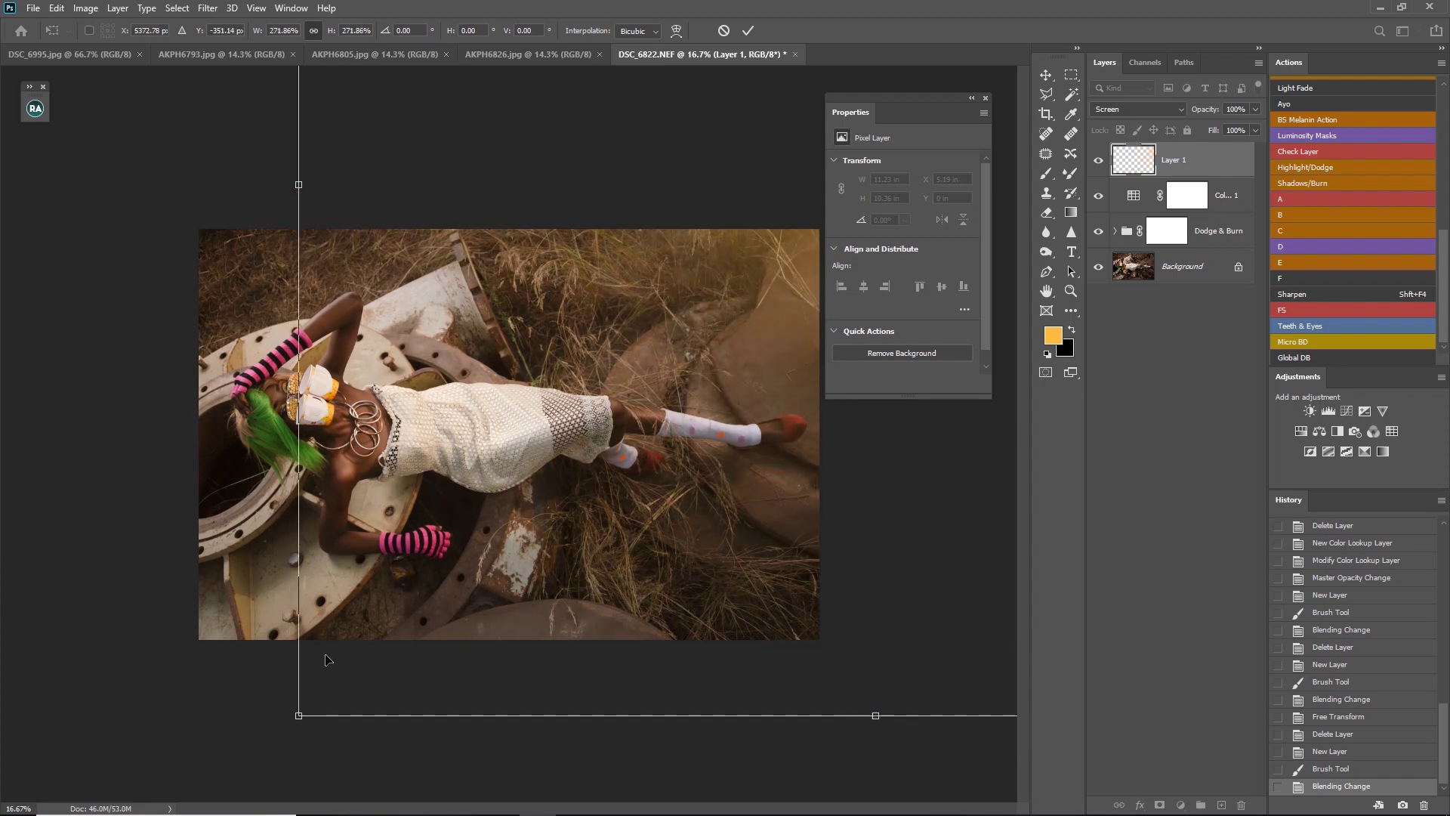
drag(296, 717, 211, 745)
click(631, 519)
drag(632, 560, 628, 492)
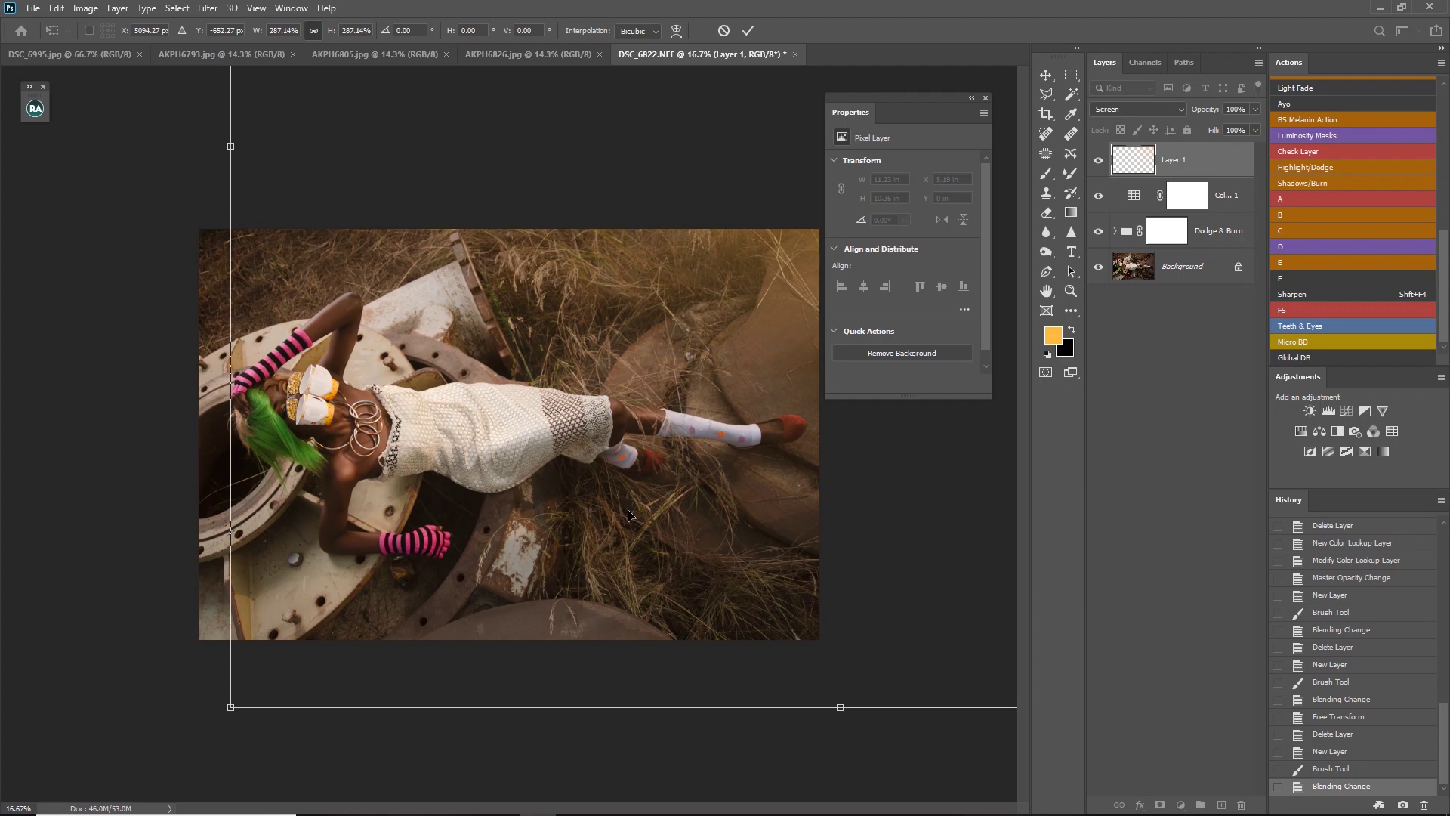
click(747, 30)
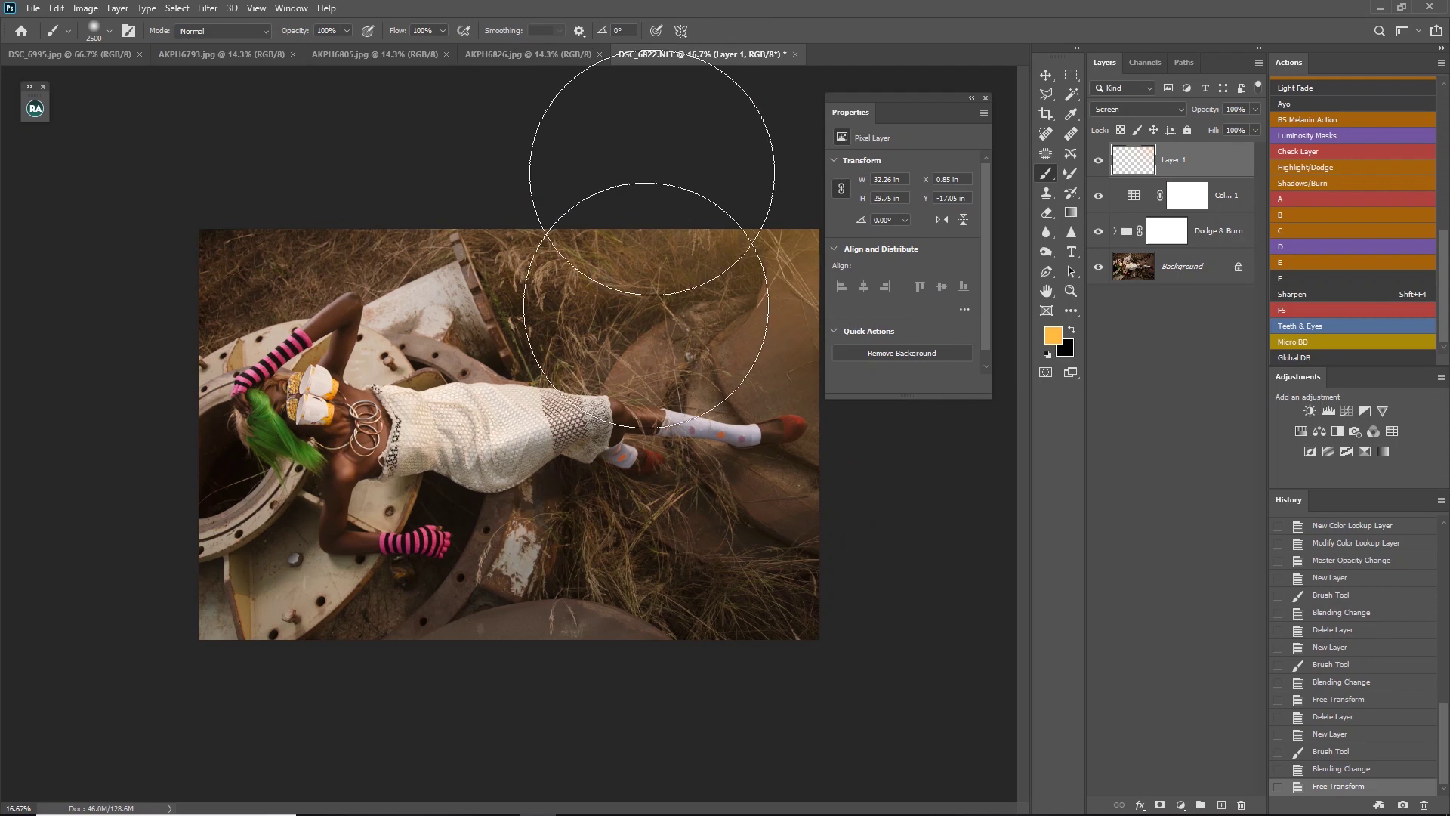
click(972, 98)
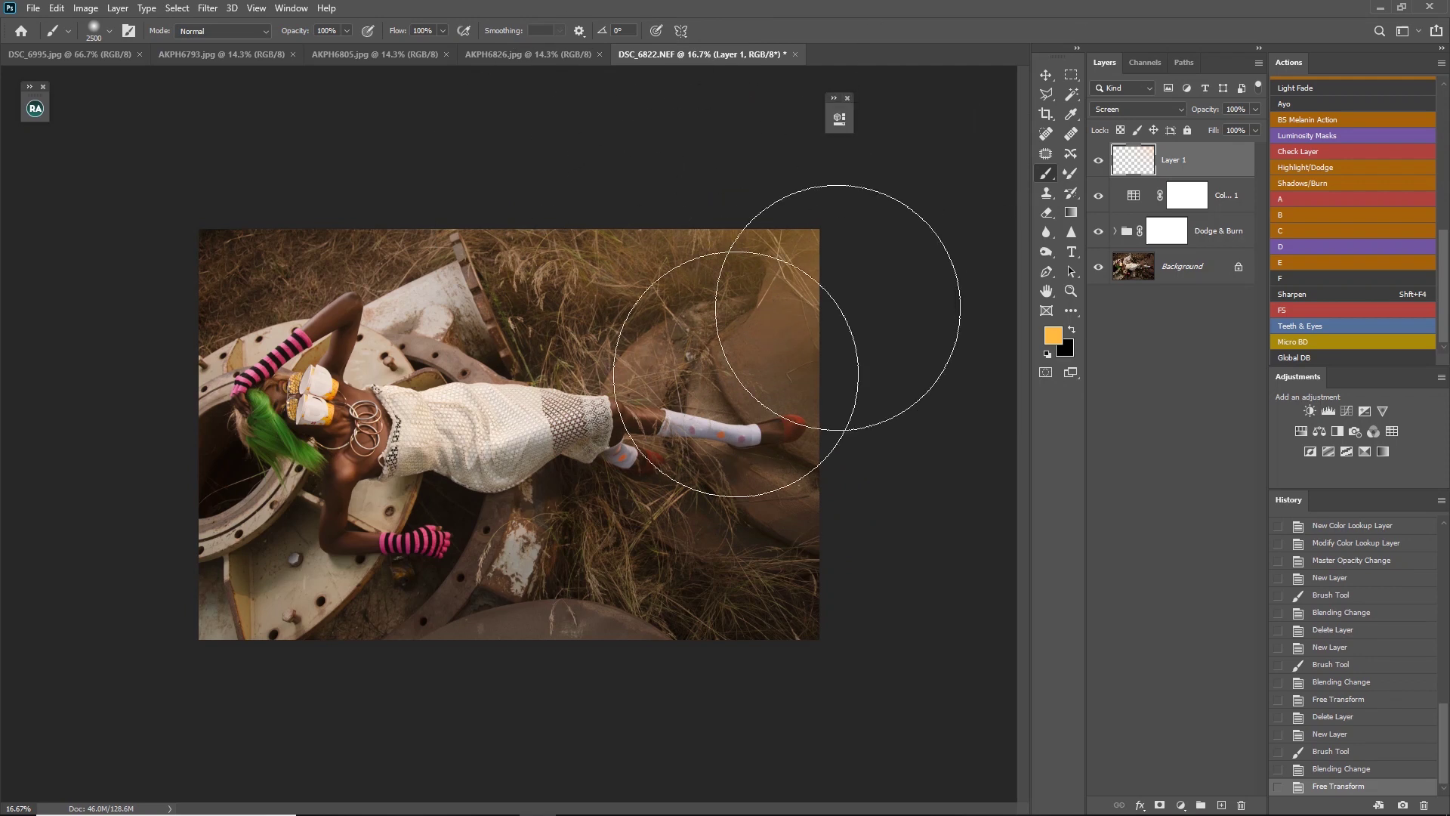
Add a Hue/Saturation layer clipped to the glow and set its hue to -10
click(1182, 806)
click(1216, 656)
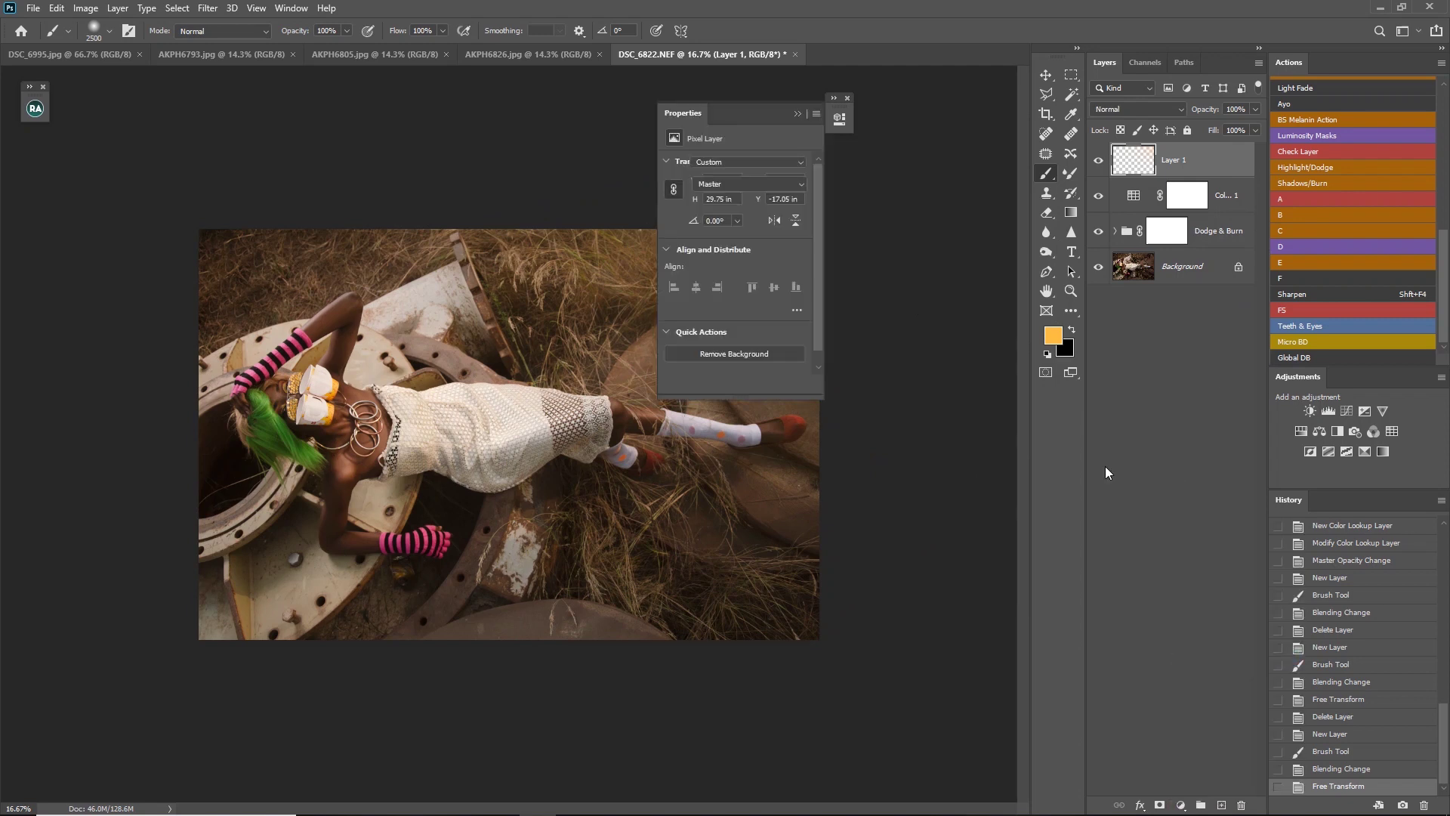
click(712, 384)
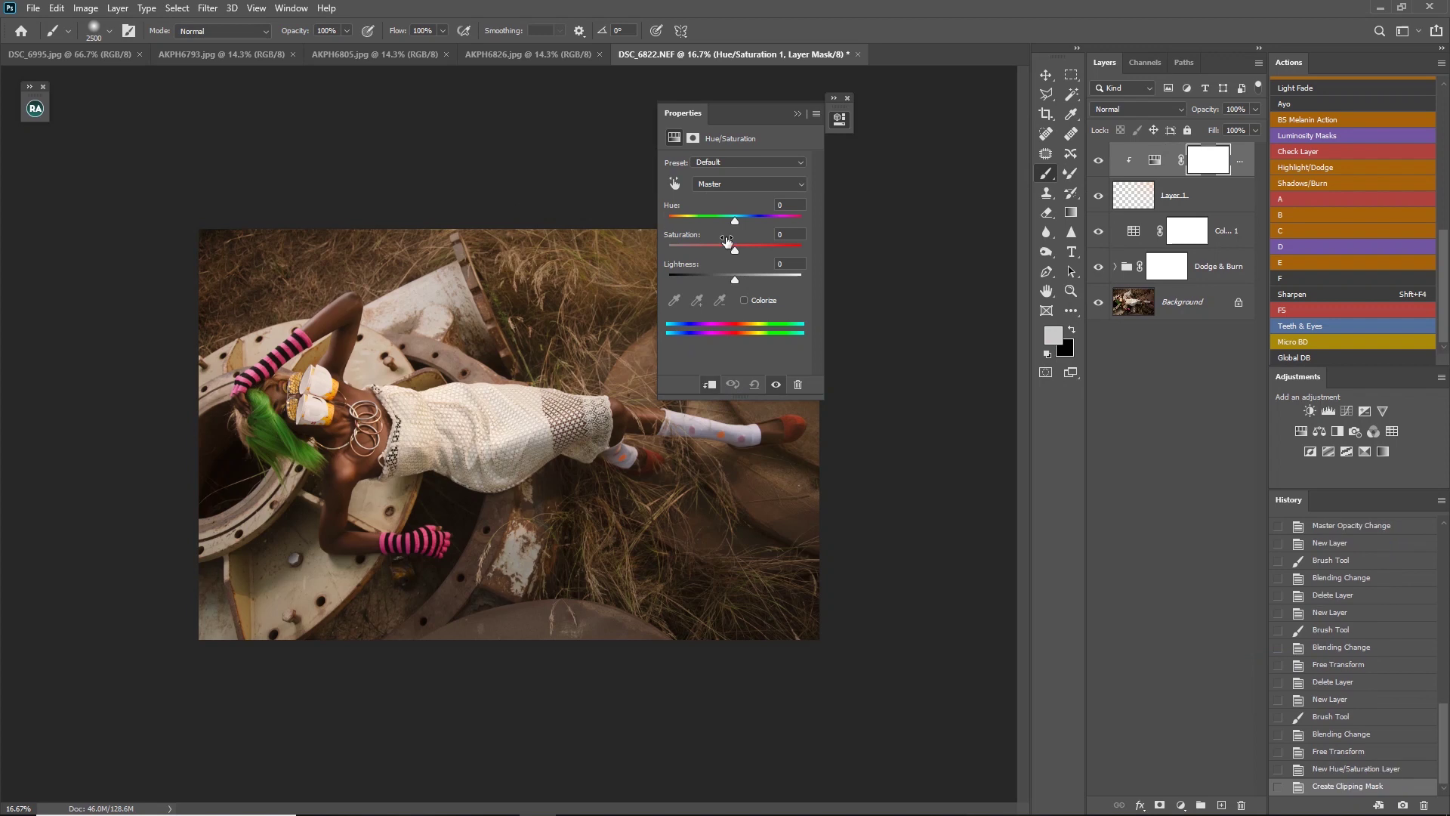
drag(734, 223, 721, 224)
drag(746, 120, 948, 63)
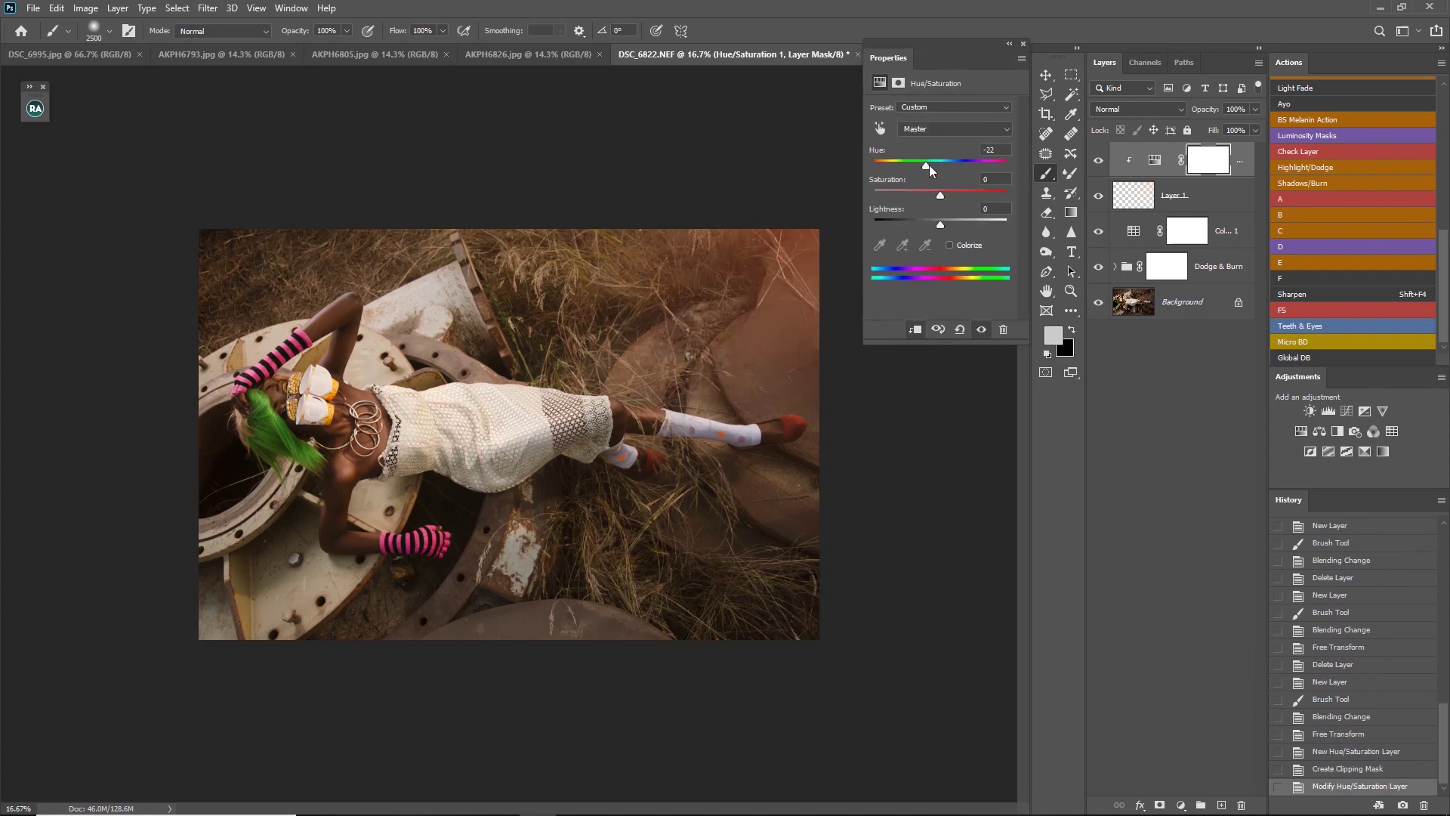
drag(926, 164, 933, 165)
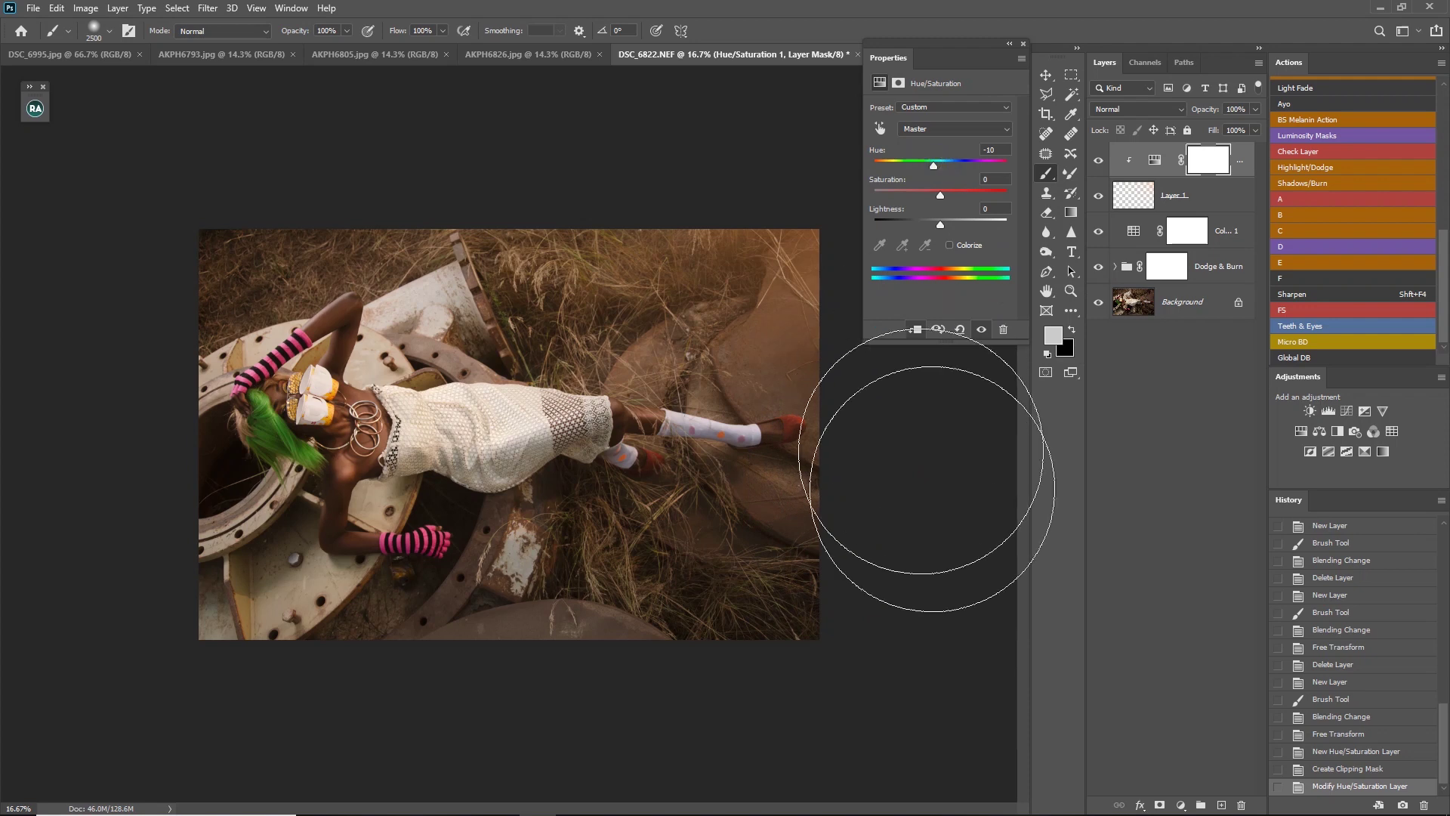
Group the glow with its Hue/Saturation layer and name the group Flare
click(1010, 43)
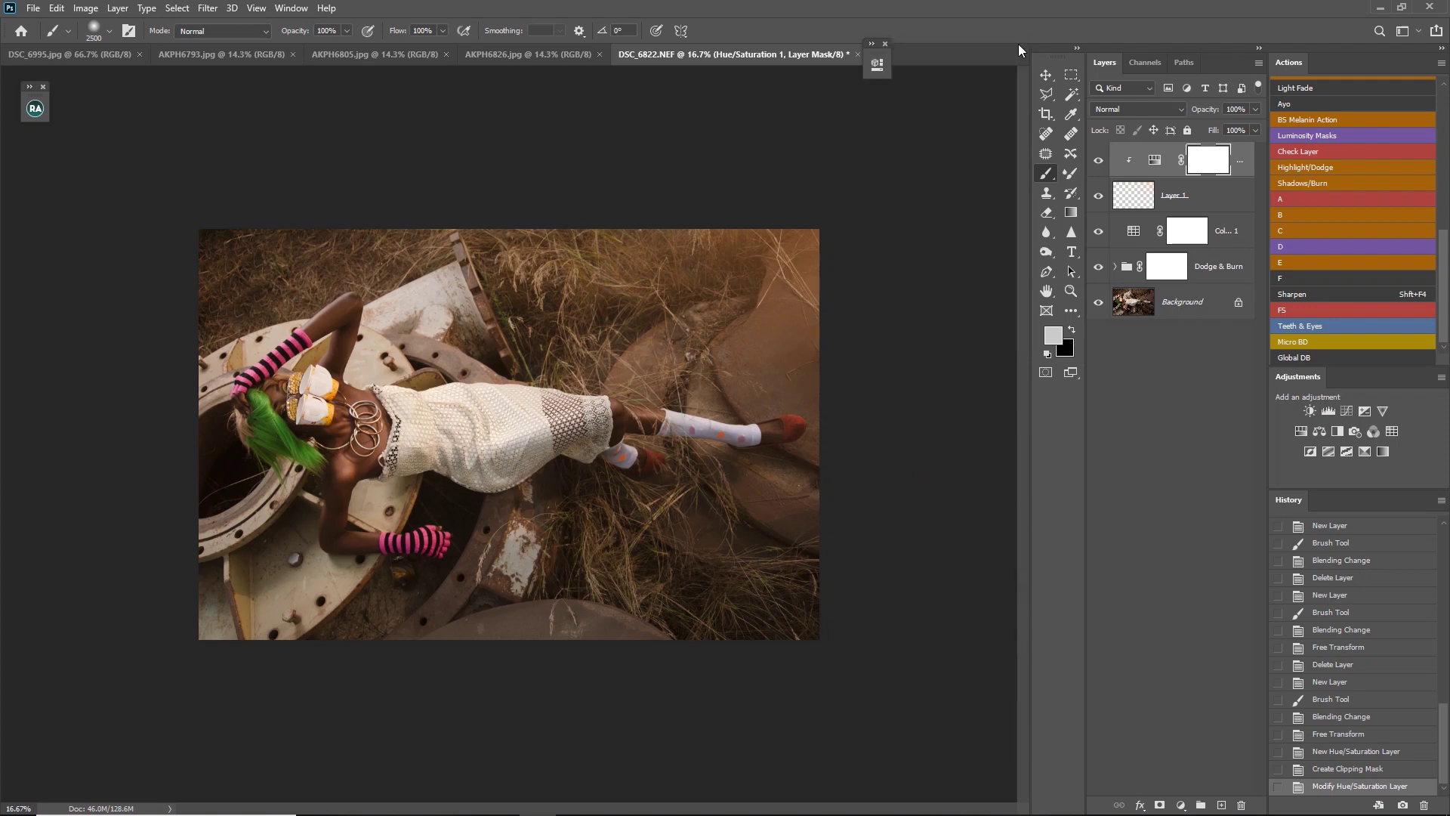
click(1222, 205)
key(ctrl+g)
double_click(1150, 153)
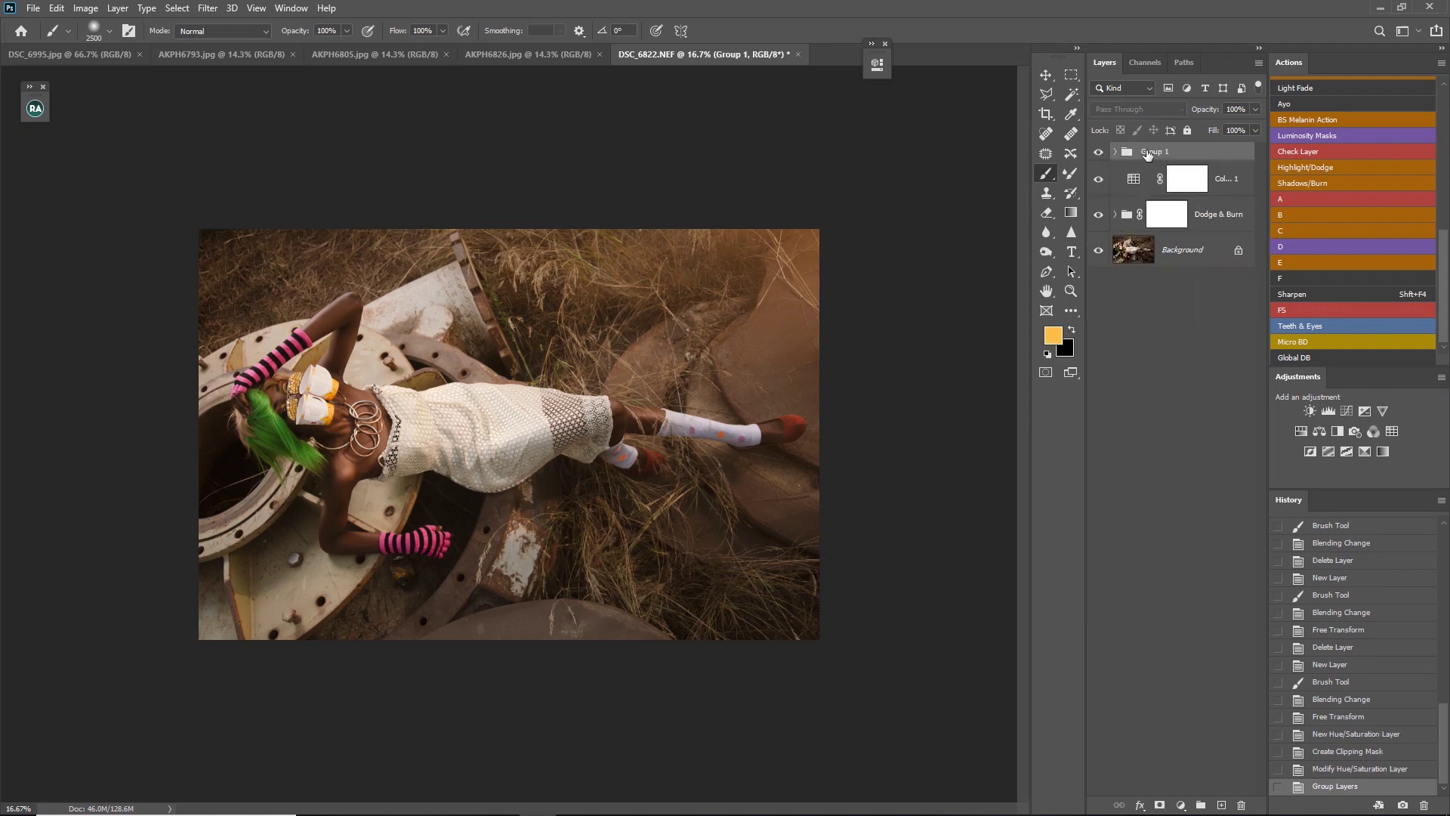
text(Flare)
key(Return)
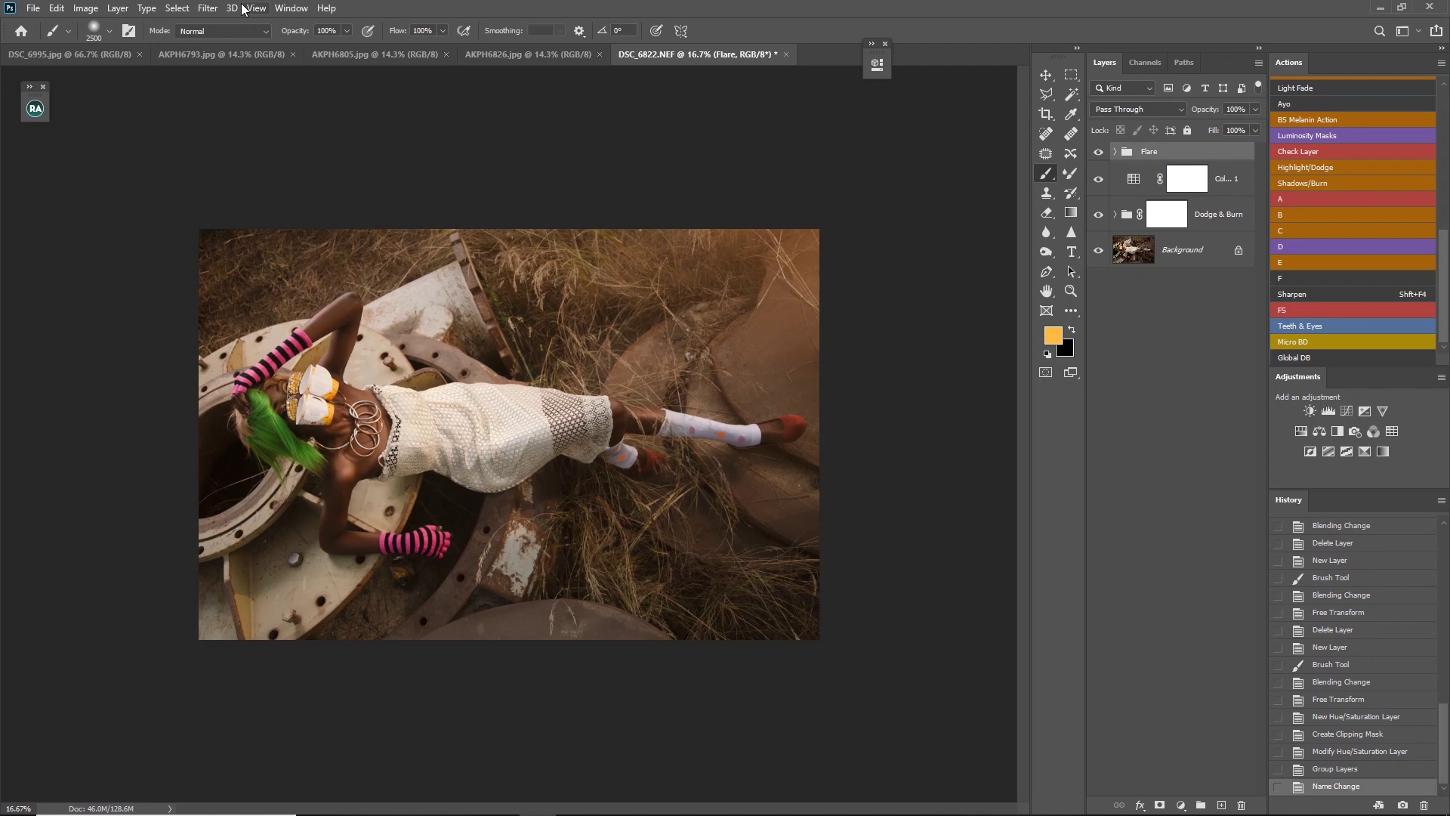
Hide the Flare group and select the Color Lookup layer
click(210, 9)
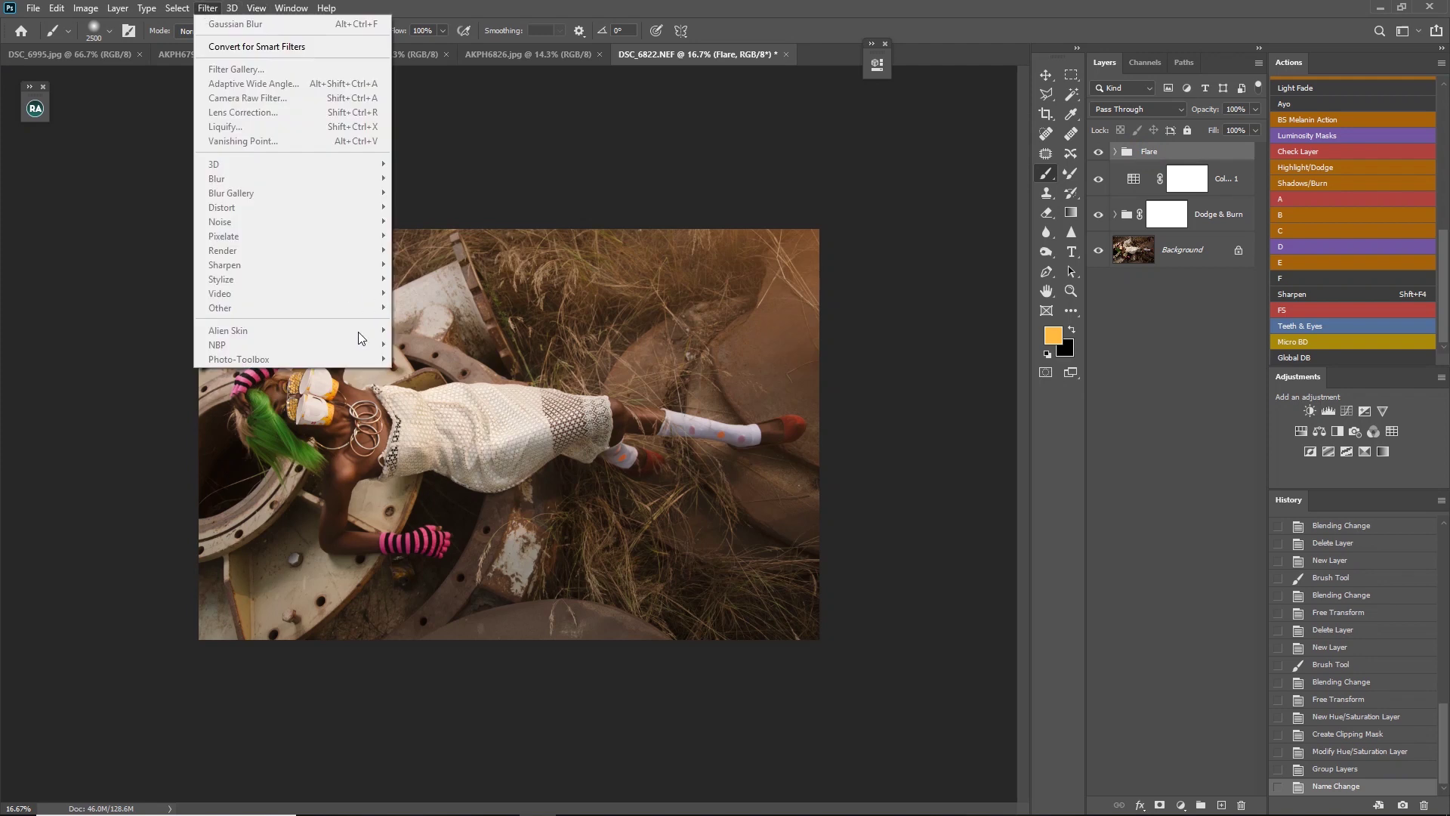
key(Escape)
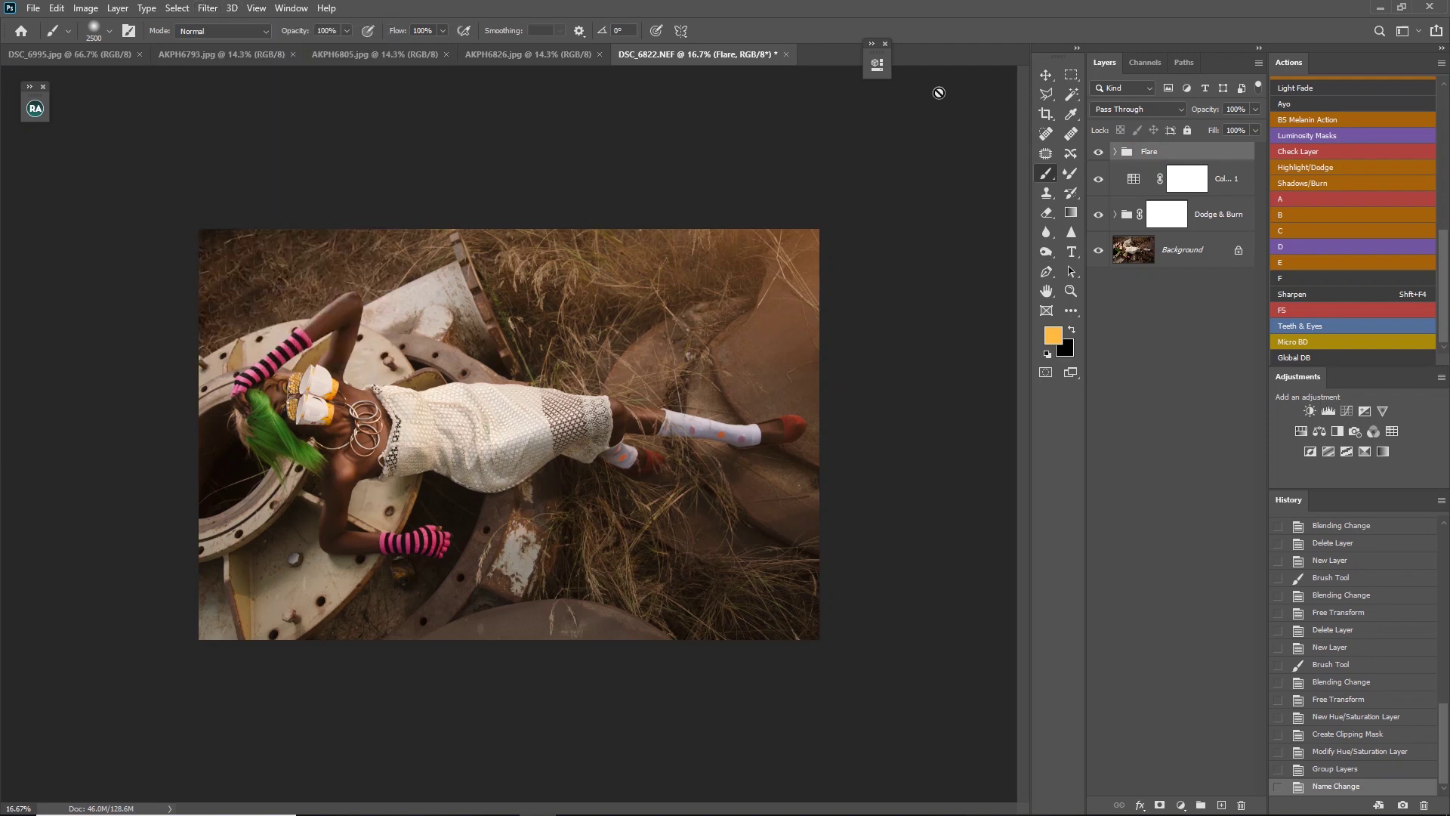
click(1100, 153)
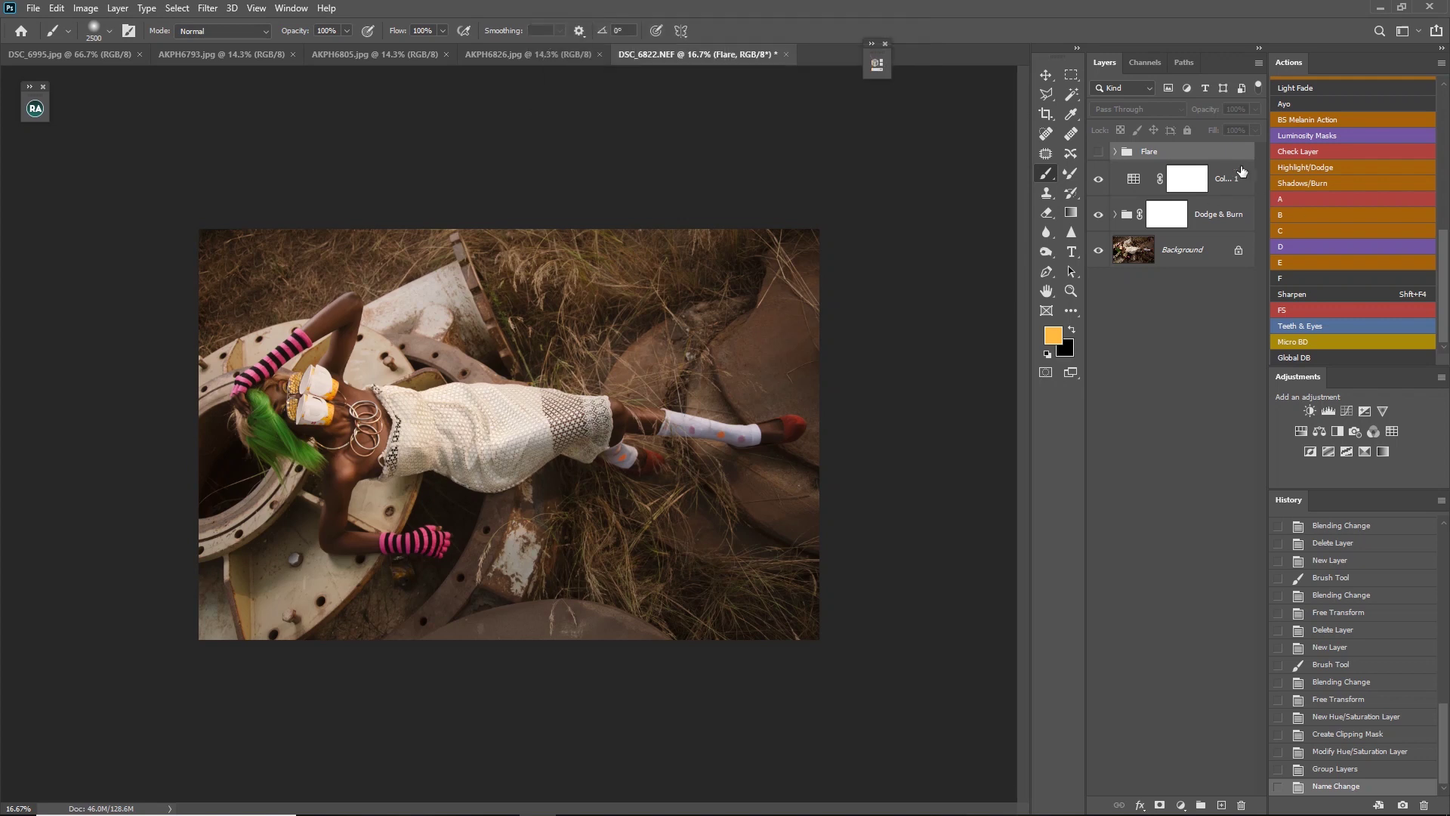
click(1216, 188)
Stamp all visible layers into Layer 2 and launch Filter > Alien Skin > Exposure X4
key(ctrl+alt+shift+e)
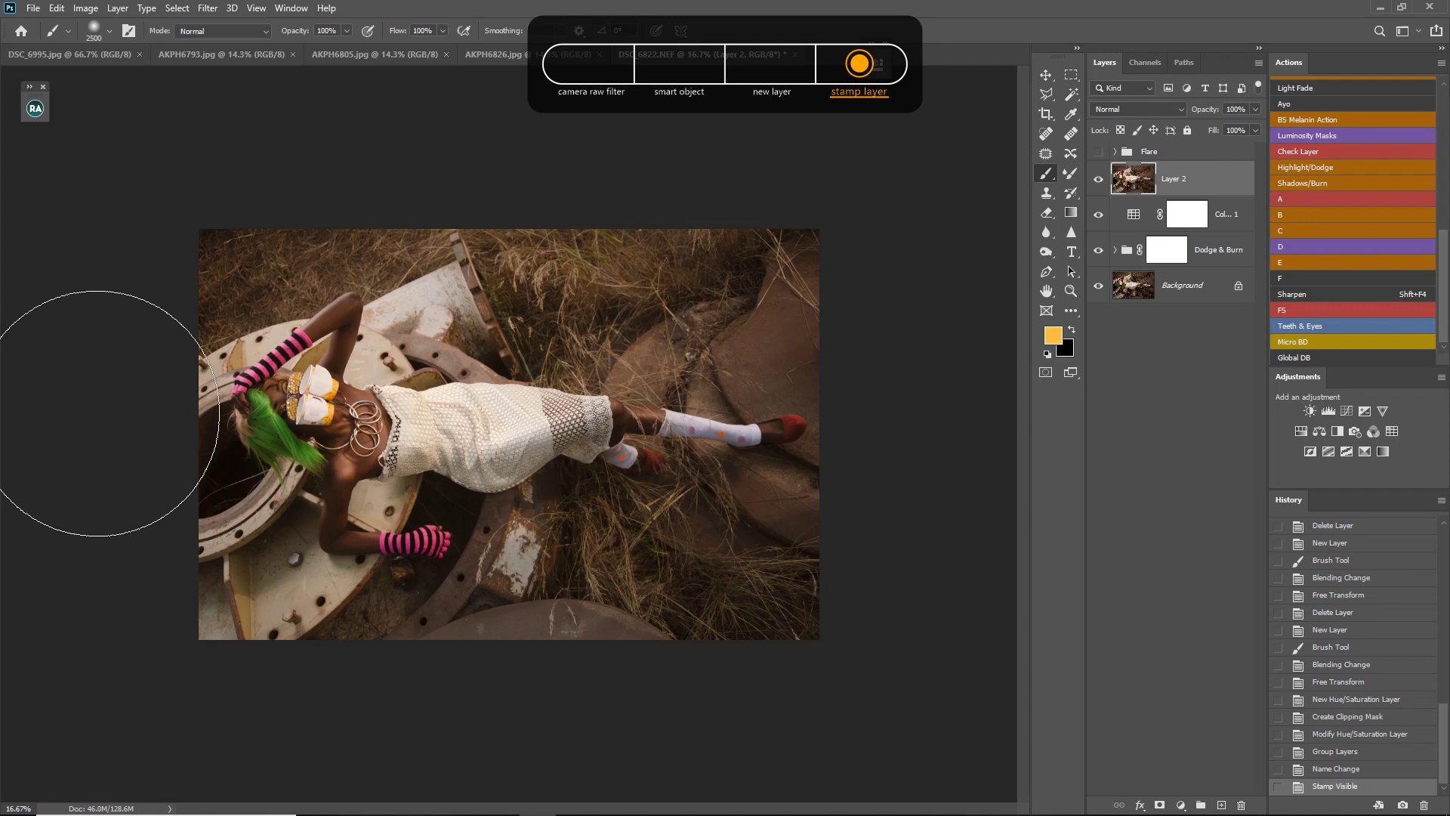
click(208, 8)
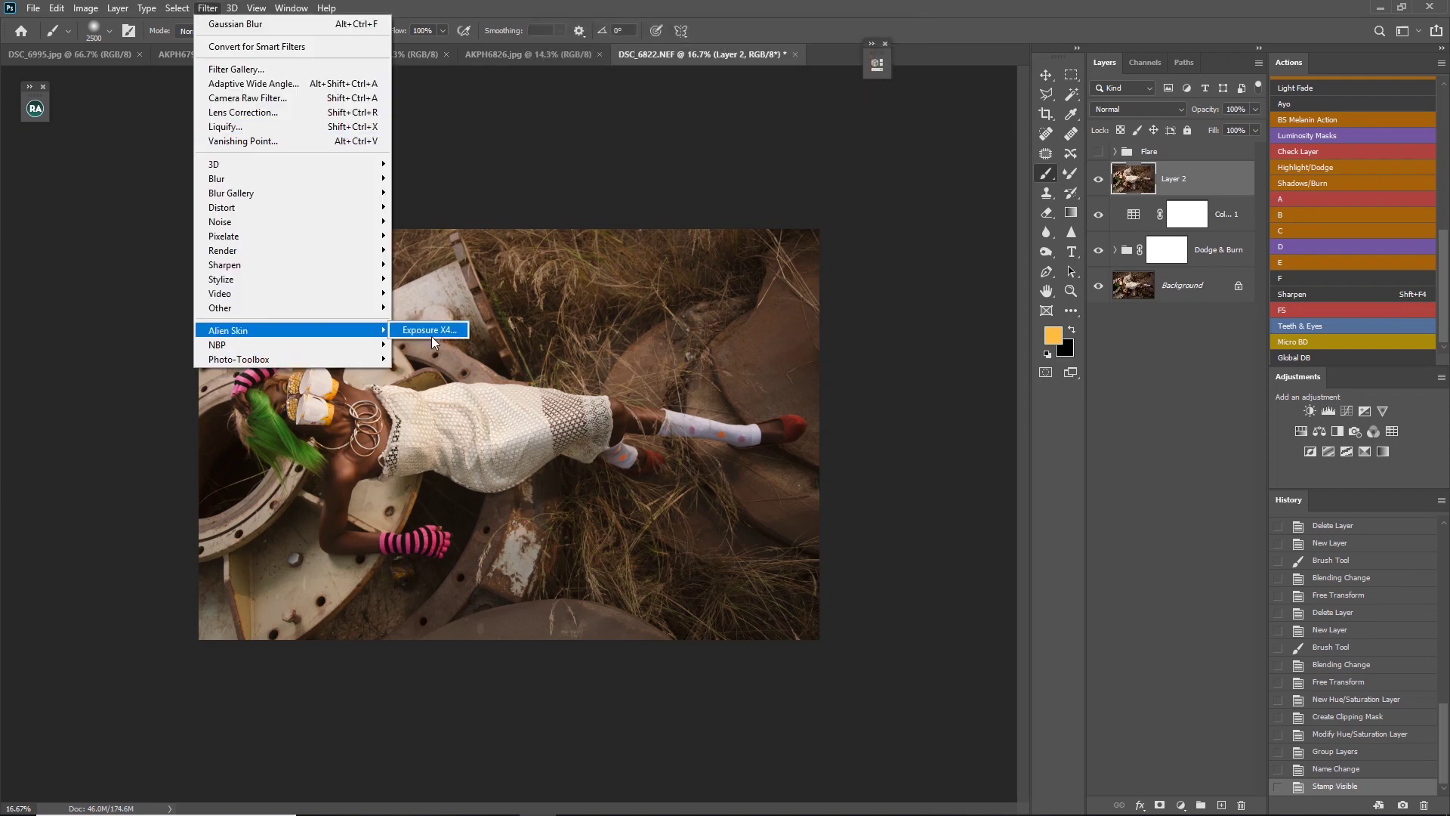
click(428, 331)
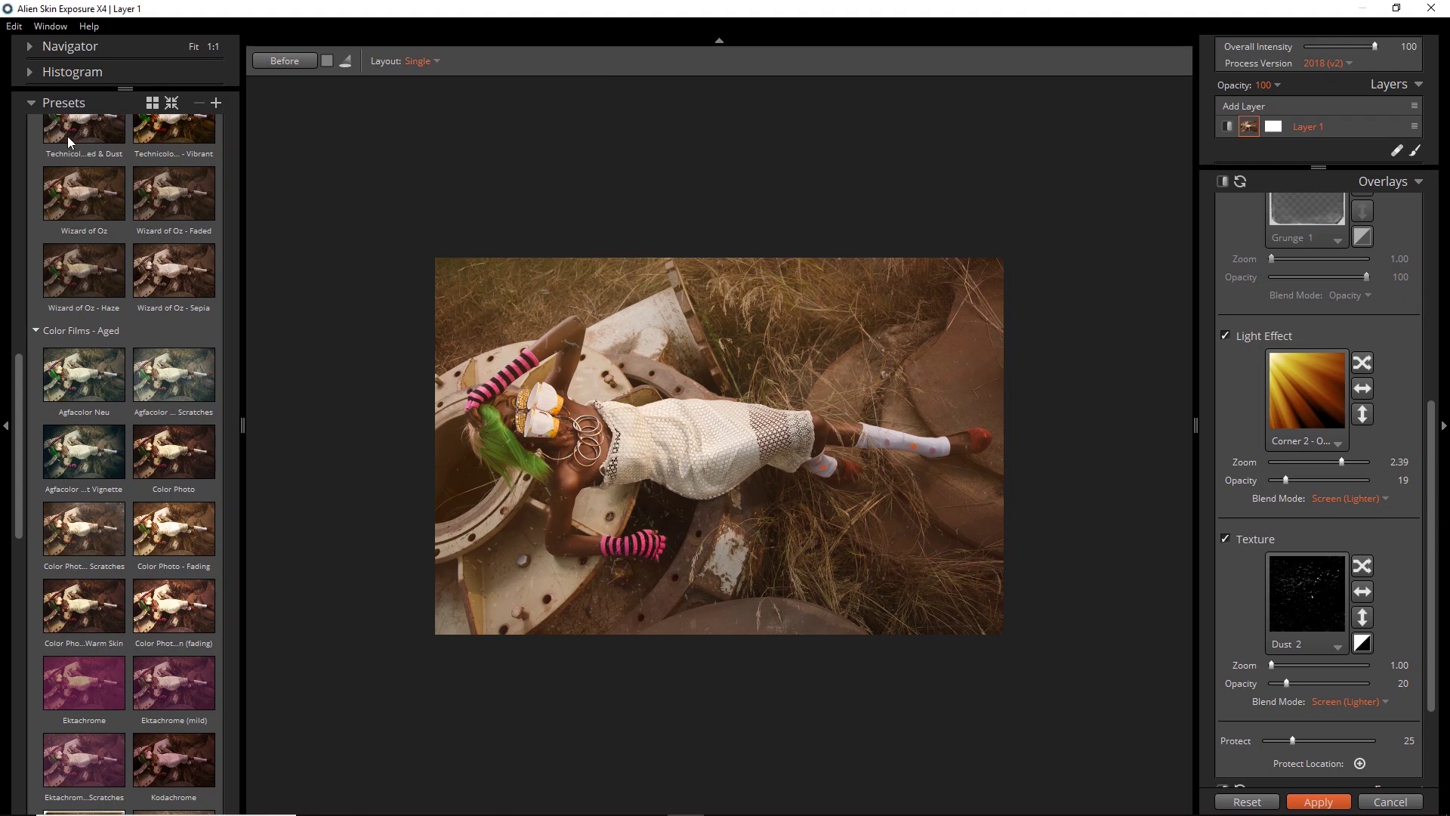
Collapse the presets list and compare the edit against the original photo
click(31, 102)
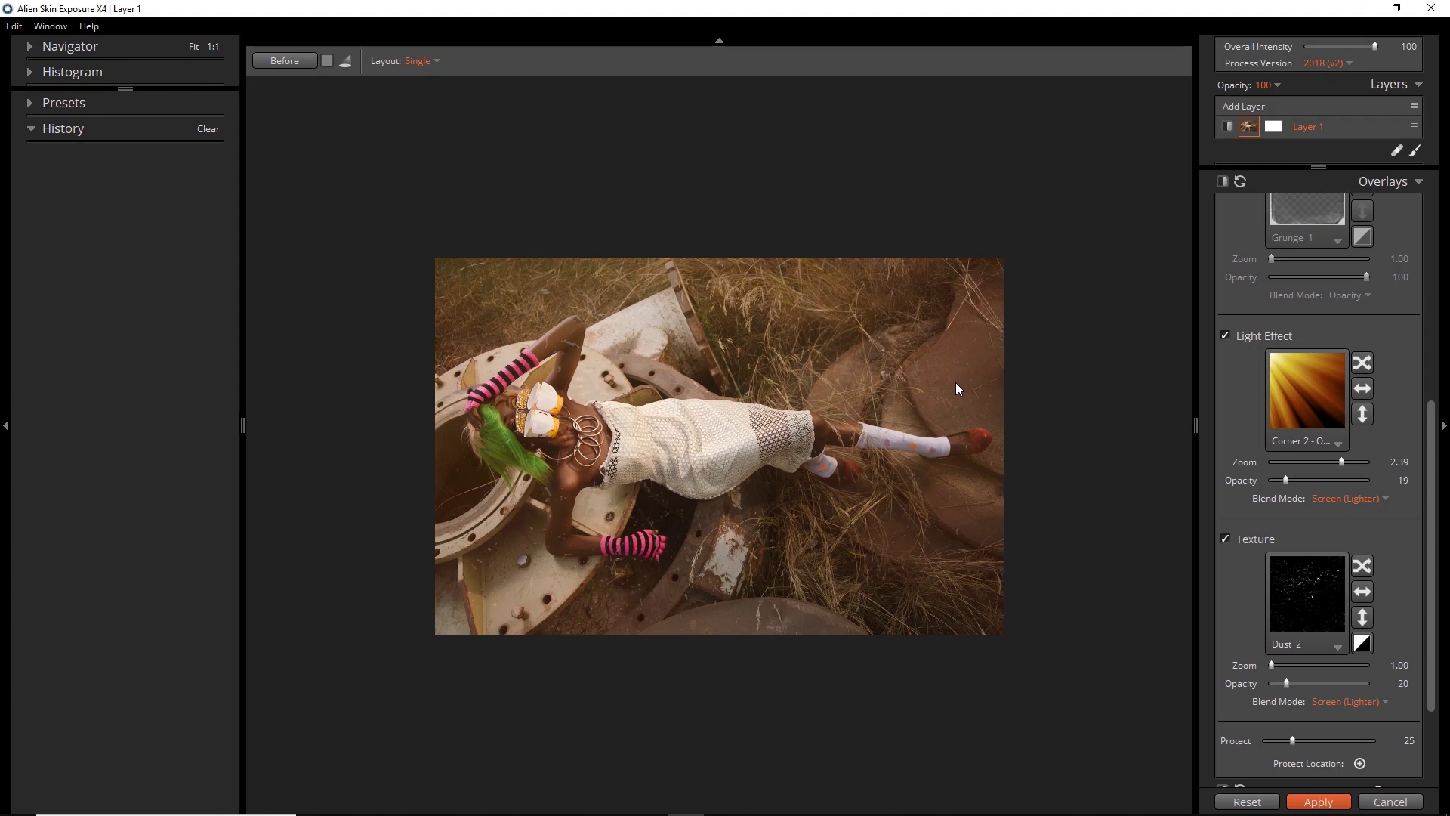
click(294, 60)
drag(238, 74, 240, 74)
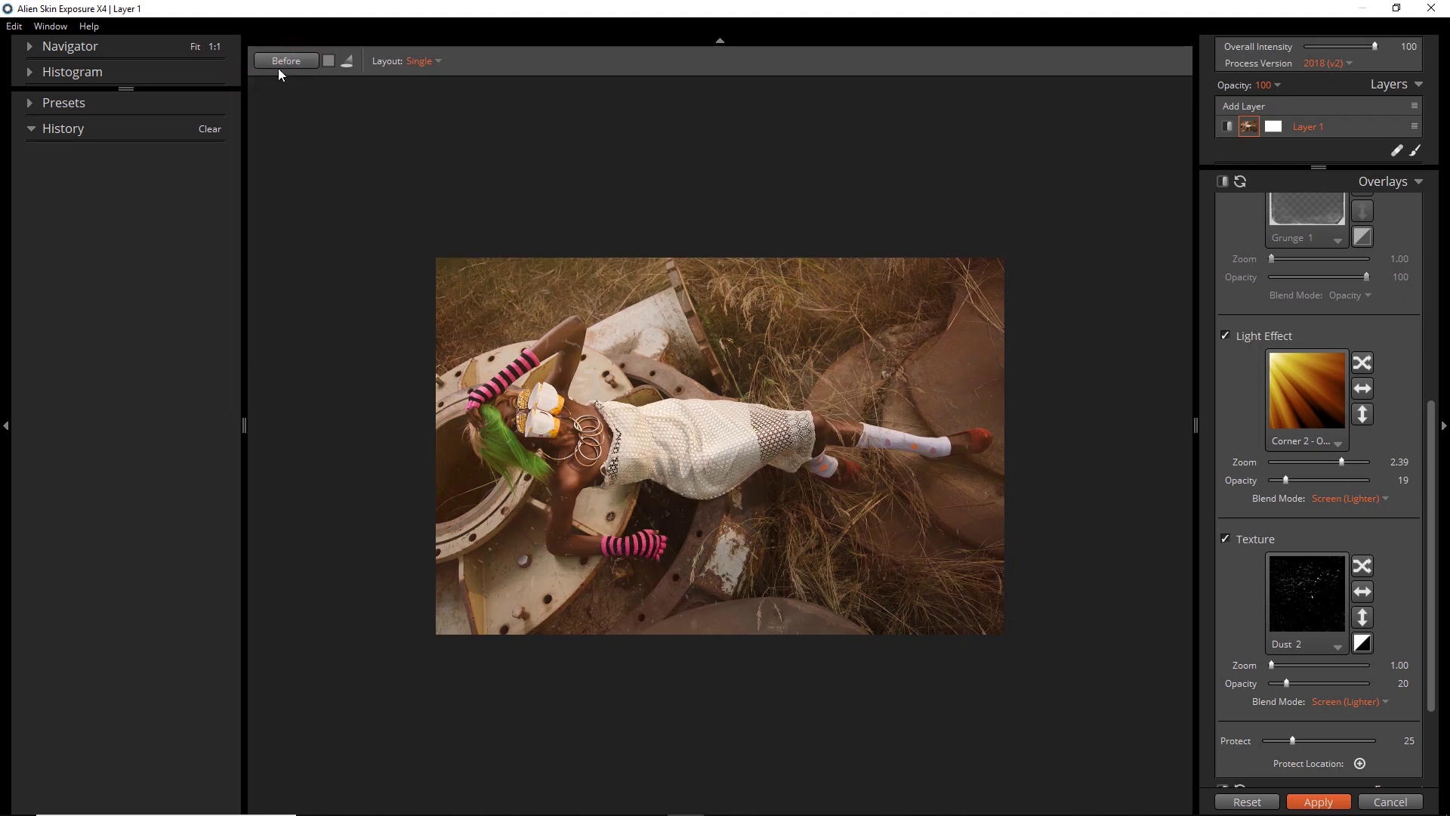
click(278, 66)
click(277, 63)
Disable the Dust 2 texture, set light effect zoom to 1.92 and flip it horizontally
click(1224, 538)
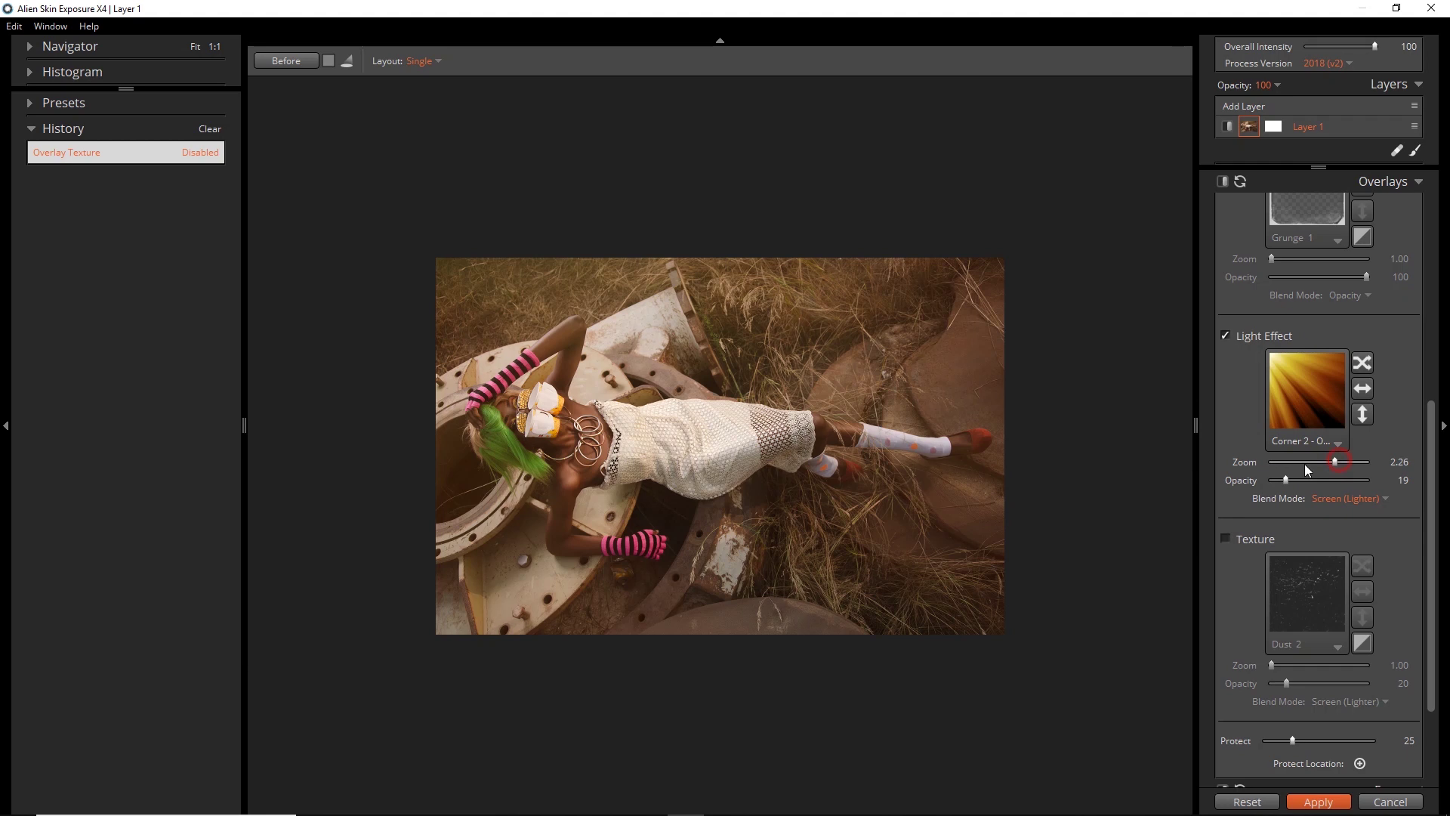
scroll(1305, 465, up, 2)
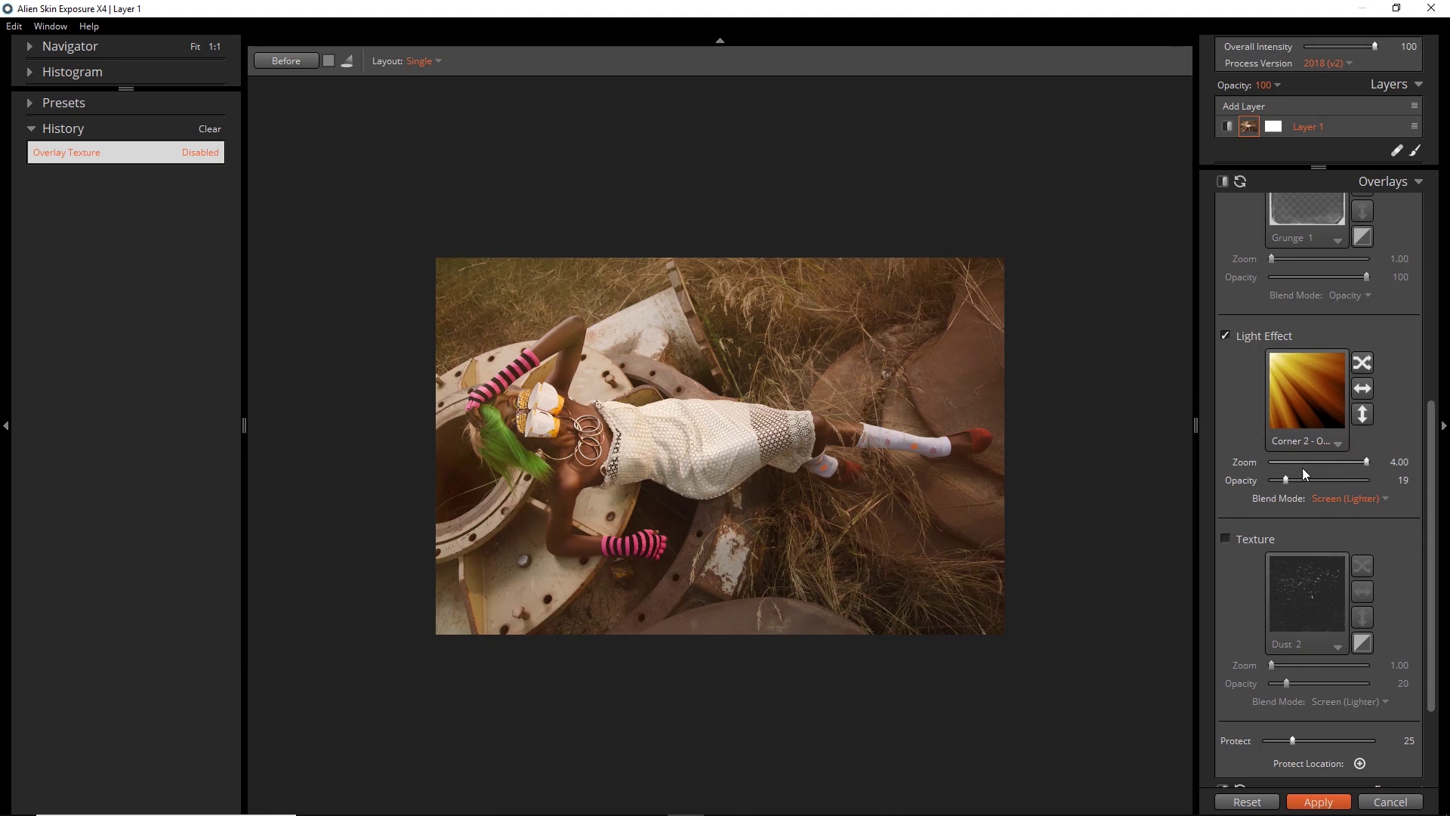
scroll(1302, 468, down, 5)
drag(1310, 468, 1320, 460)
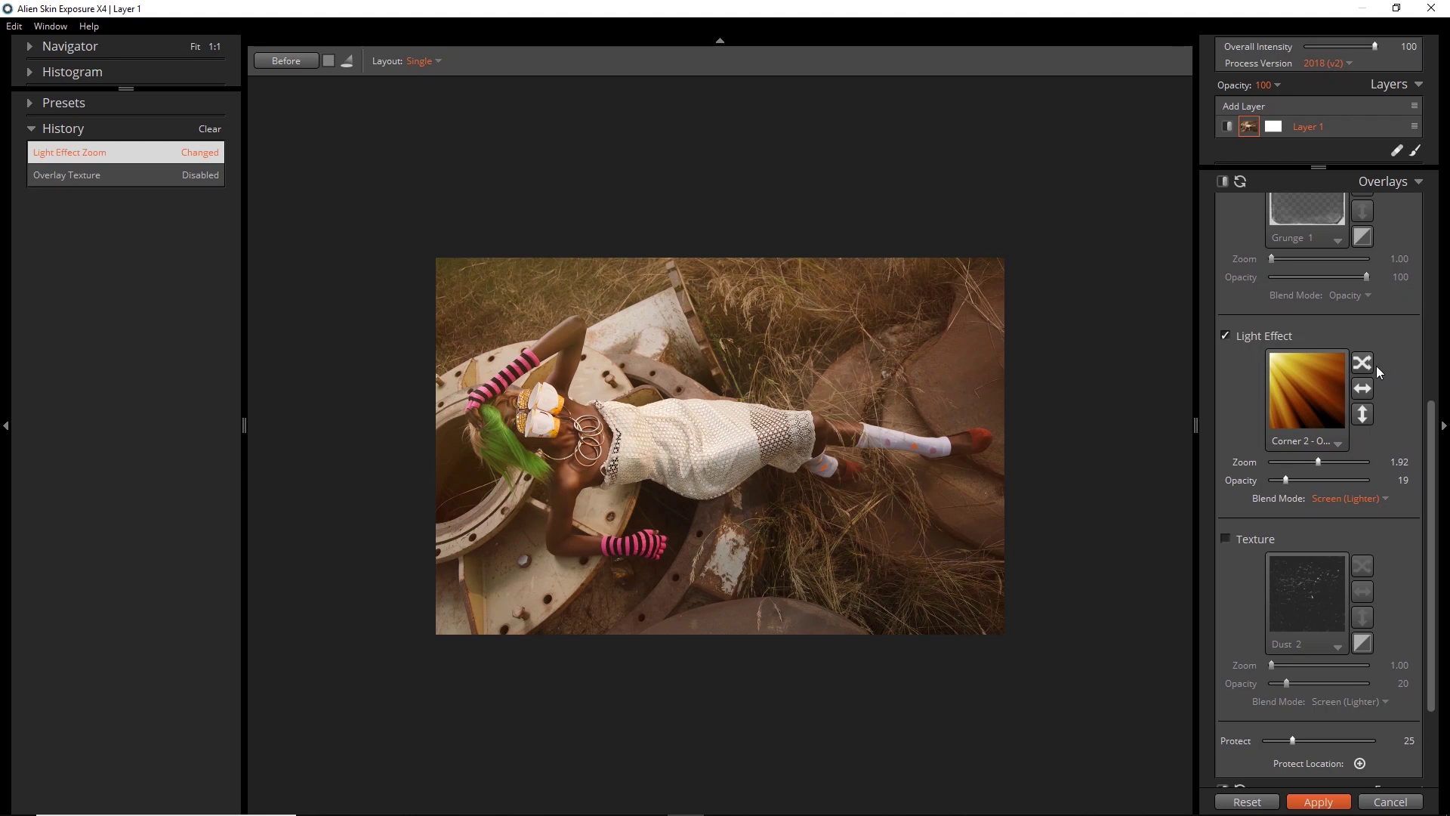
click(1363, 388)
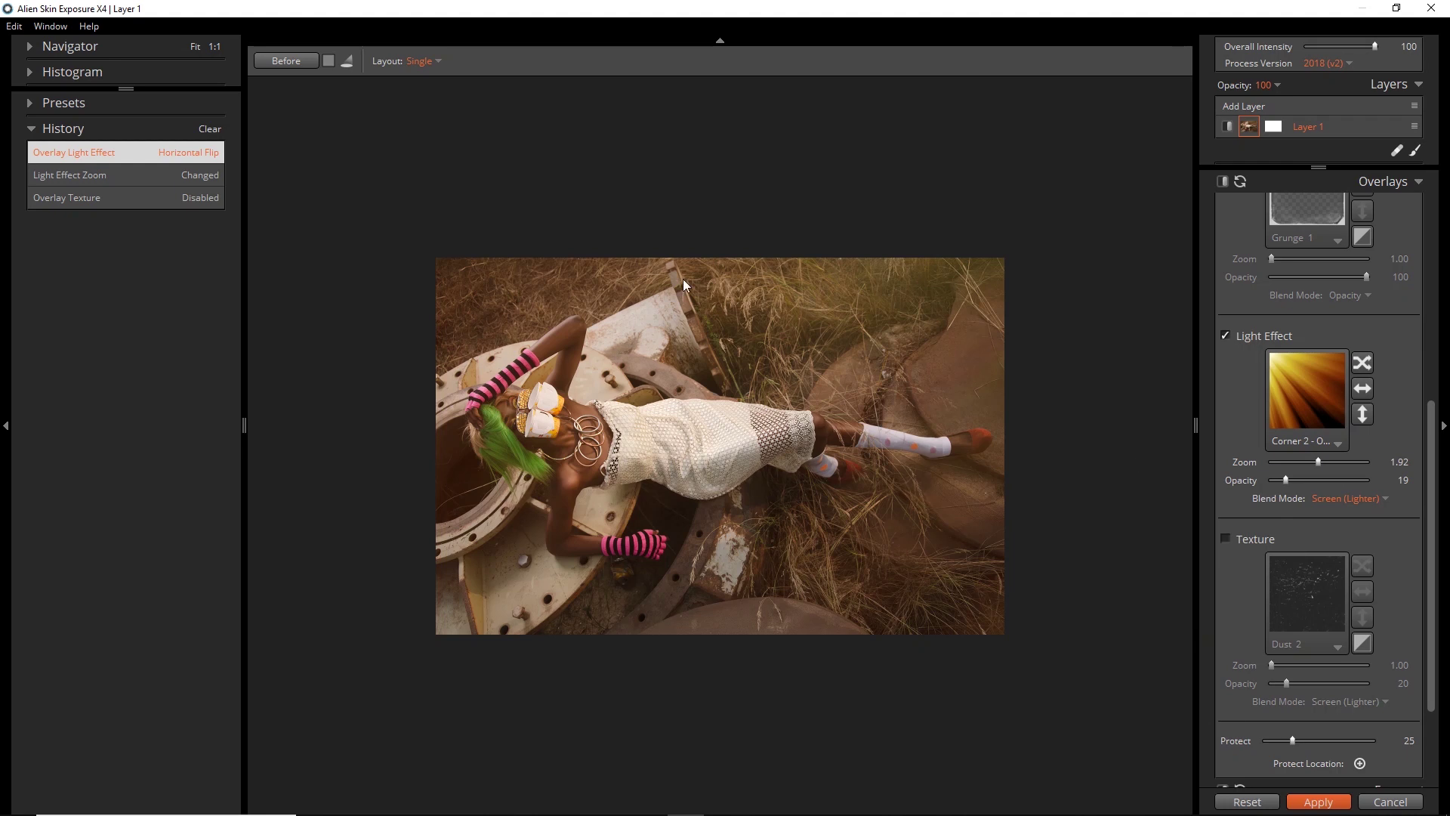
click(310, 64)
Apply the Tree Rays 2 light effect, move it up, zoom to 2.48 and set opacity 60
click(1335, 447)
click(1240, 496)
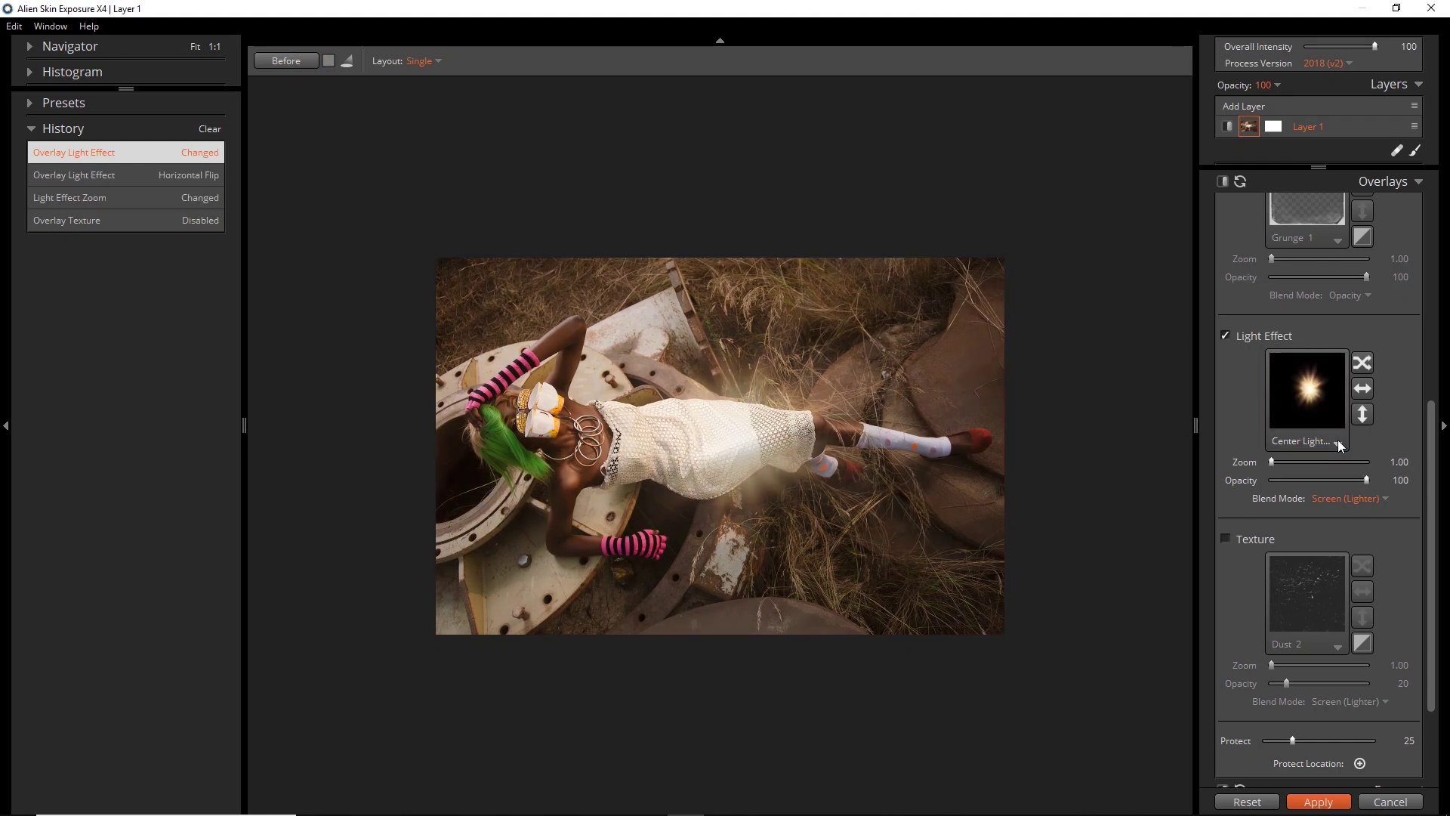
click(1325, 444)
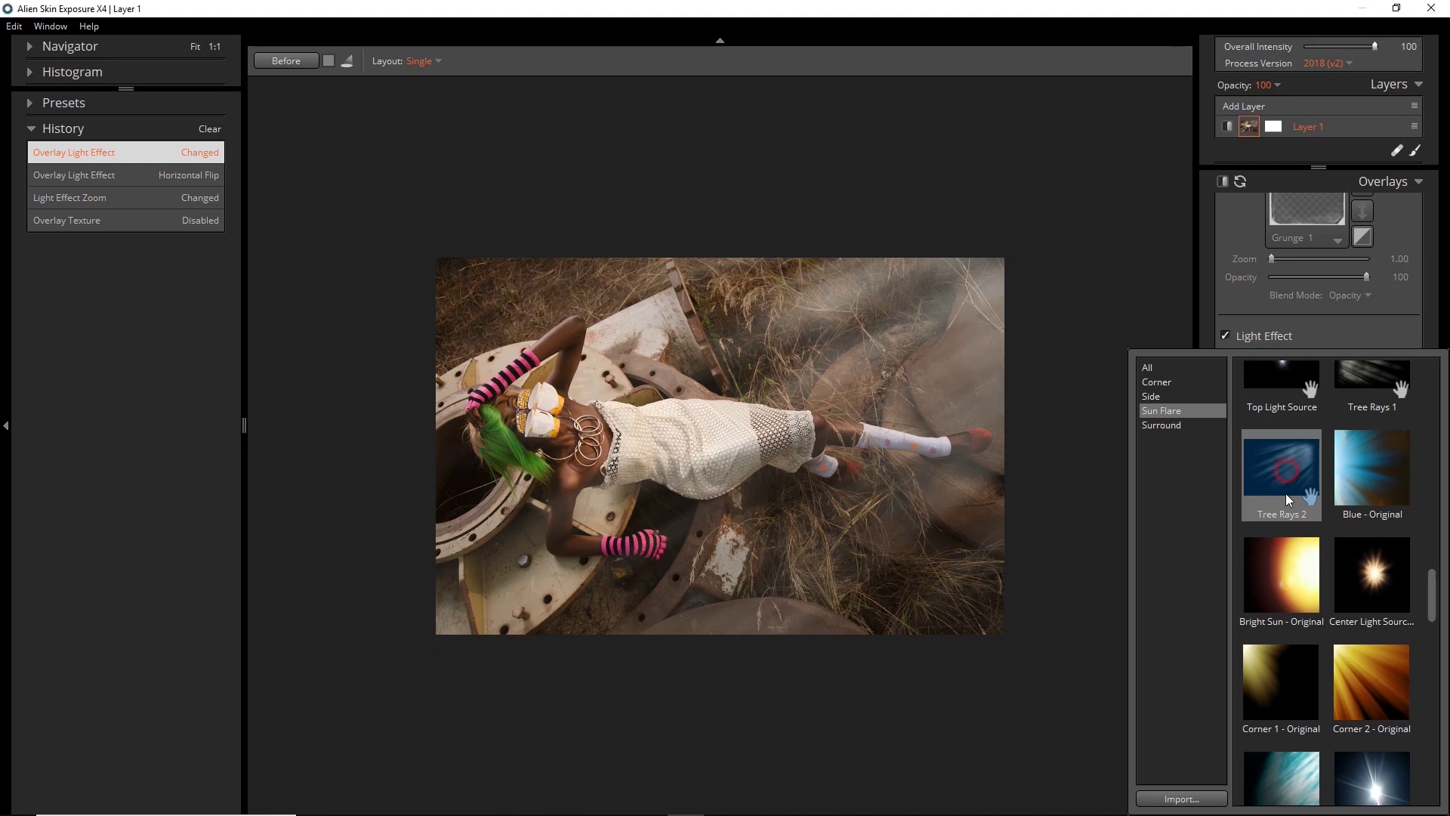
click(1290, 469)
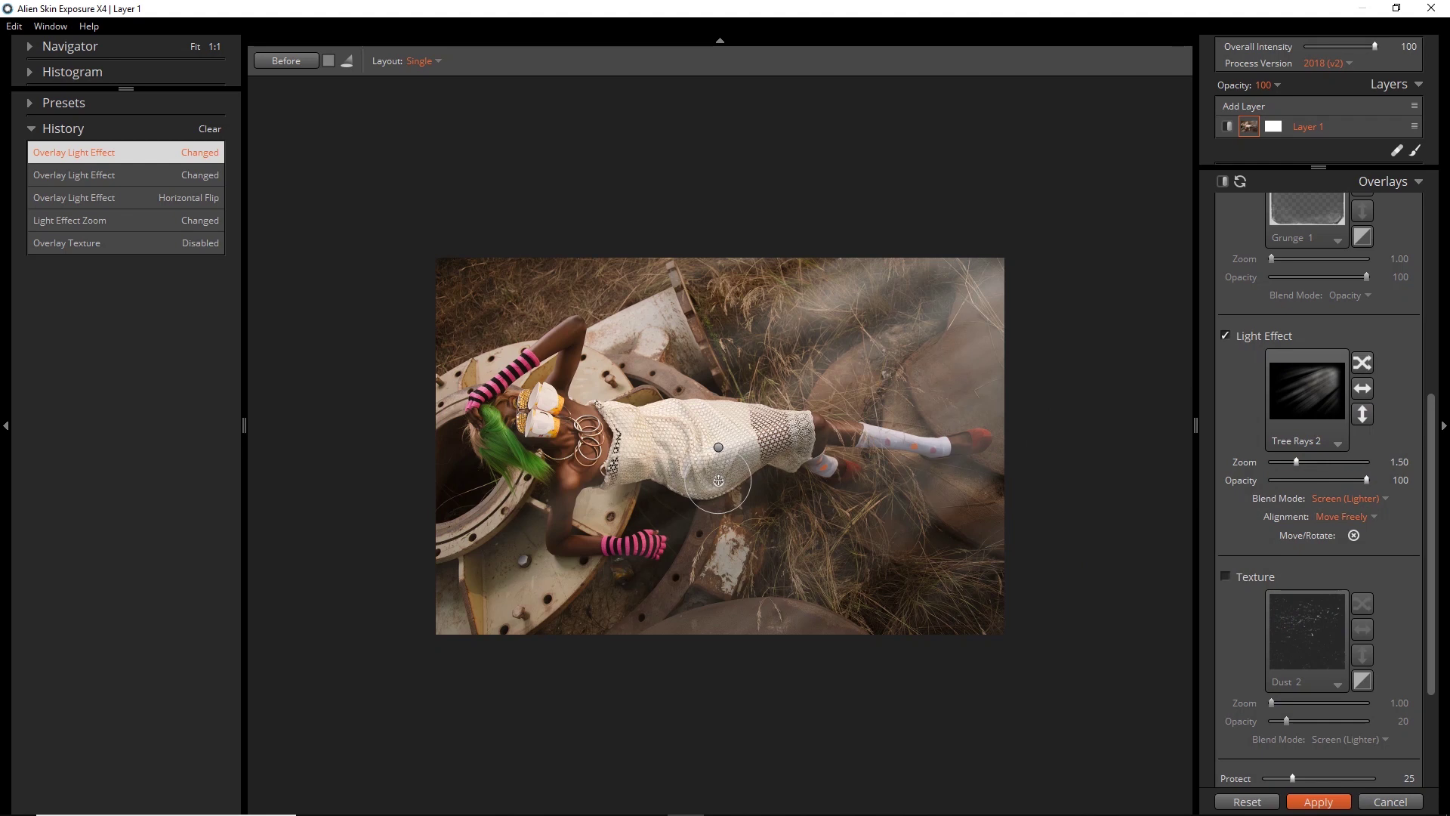
mouse_move(717, 480)
mouse_down()
mouse_move(754, 432)
mouse_move(714, 453)
mouse_up()
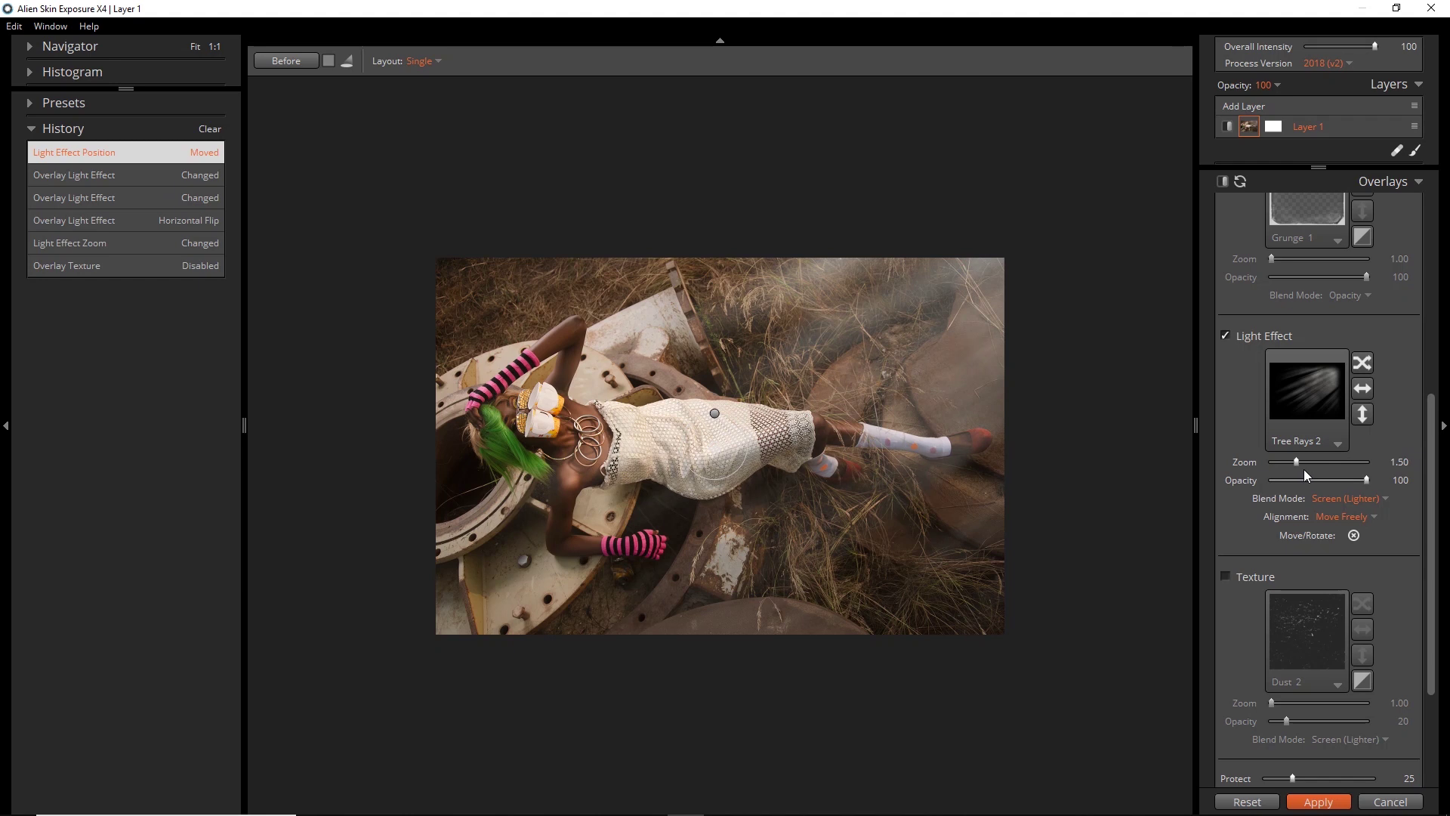
mouse_move(1344, 459)
mouse_down()
mouse_move(1360, 480)
mouse_move(1311, 486)
mouse_move(1338, 483)
mouse_up()
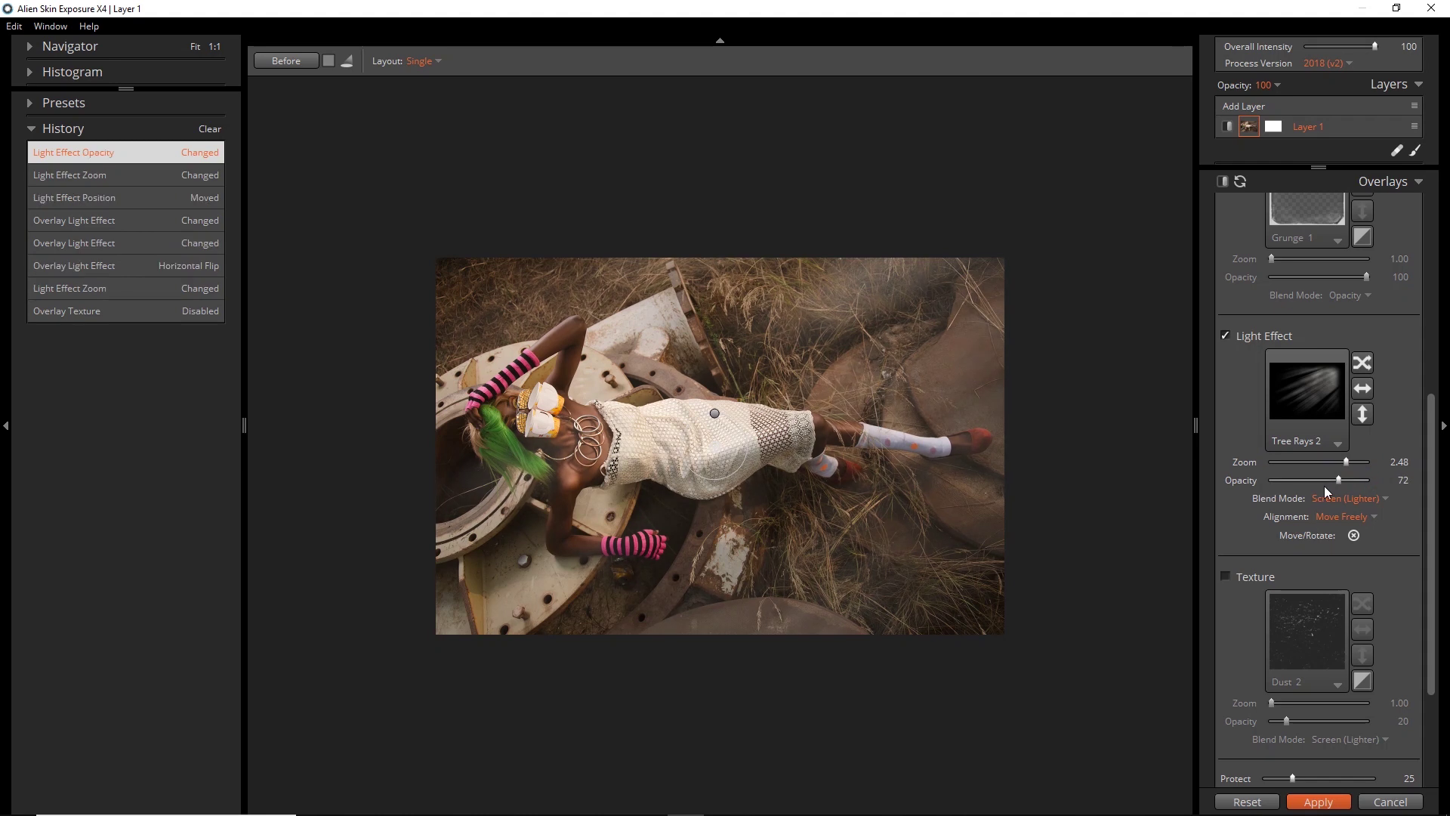
drag(1338, 484, 1326, 481)
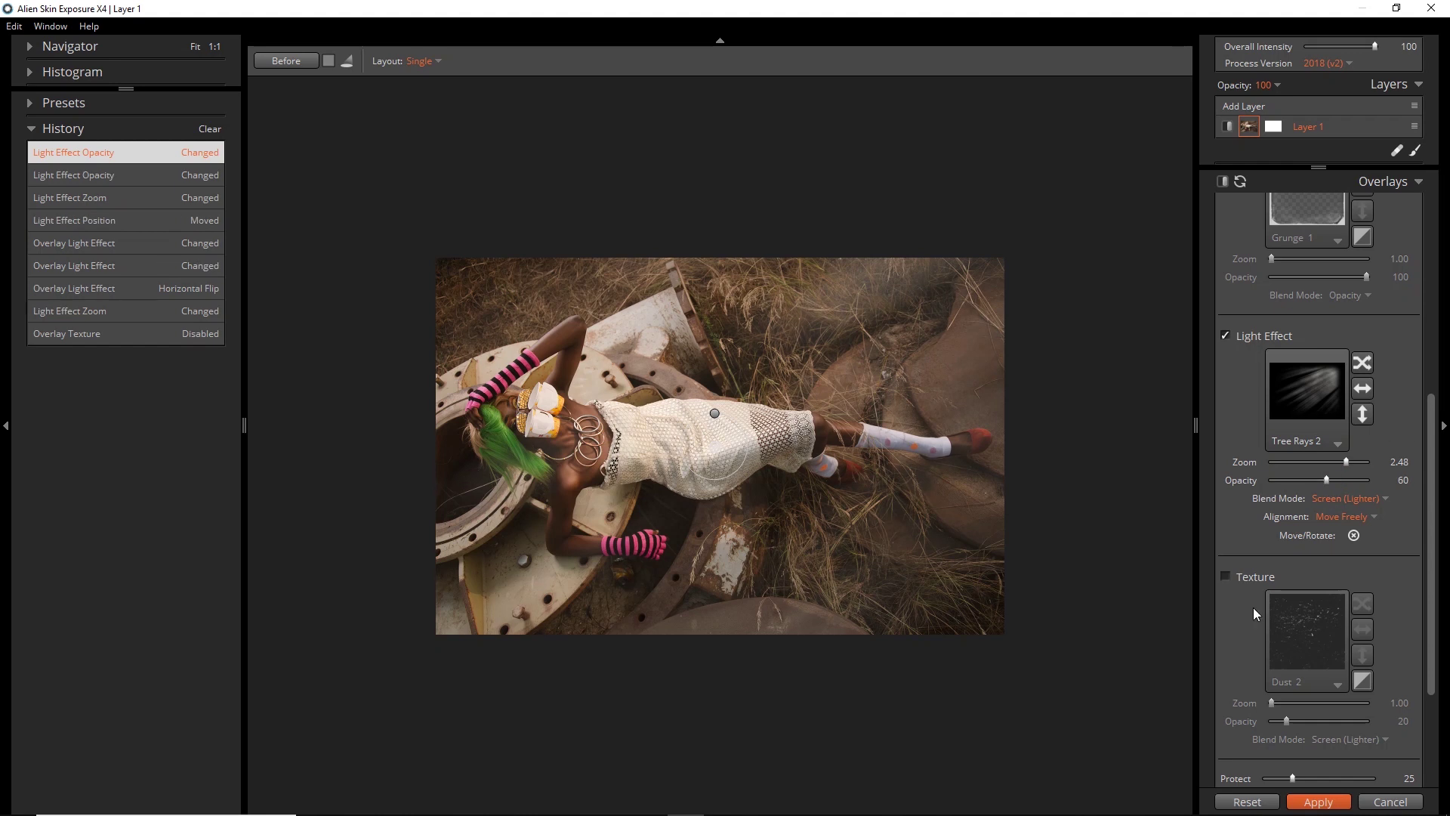
Re-enable the texture overlay and, after trying Crushed Jade and Dust textures, keep Dust 14
click(1251, 576)
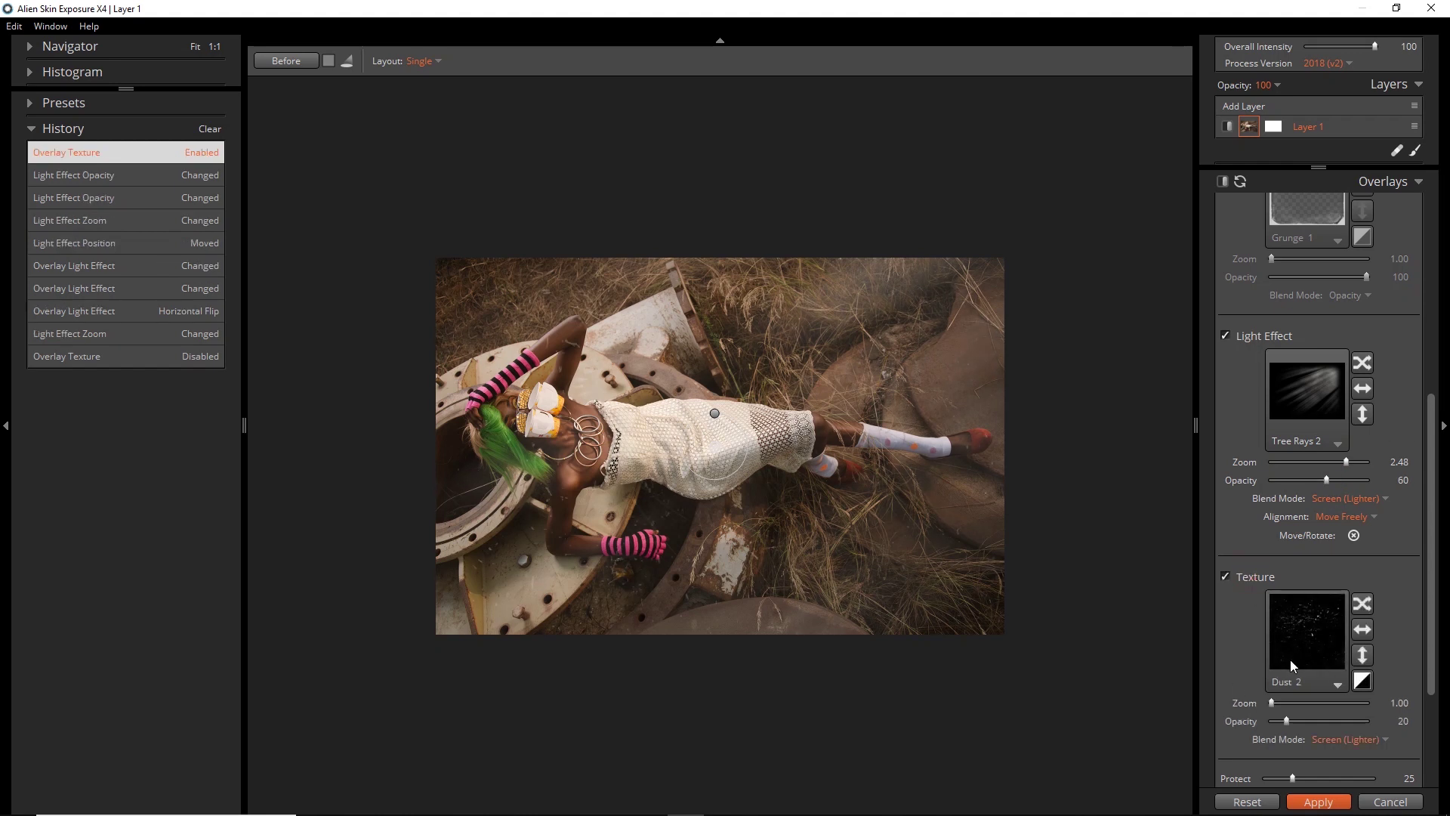
click(1323, 683)
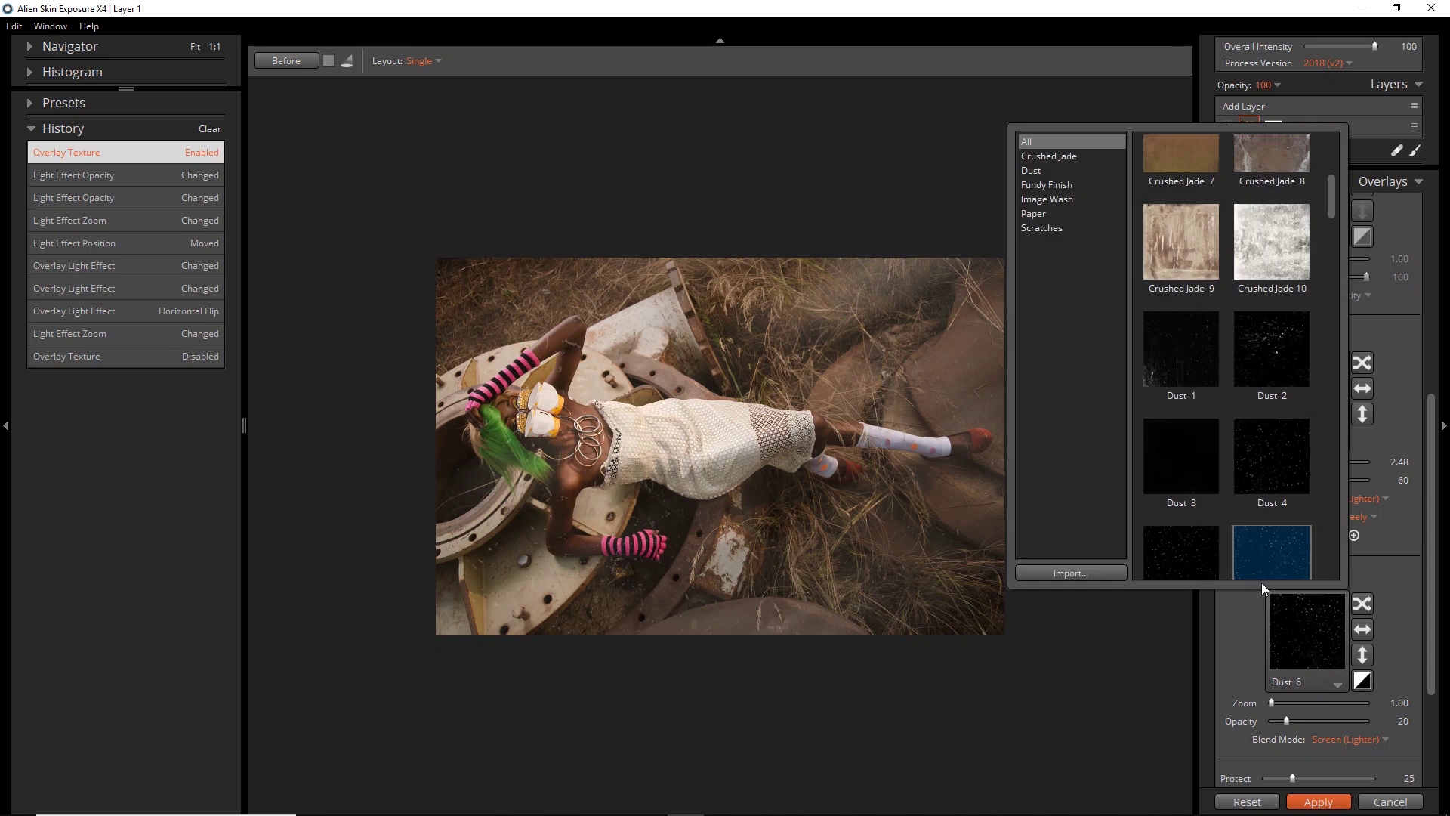
click(1218, 275)
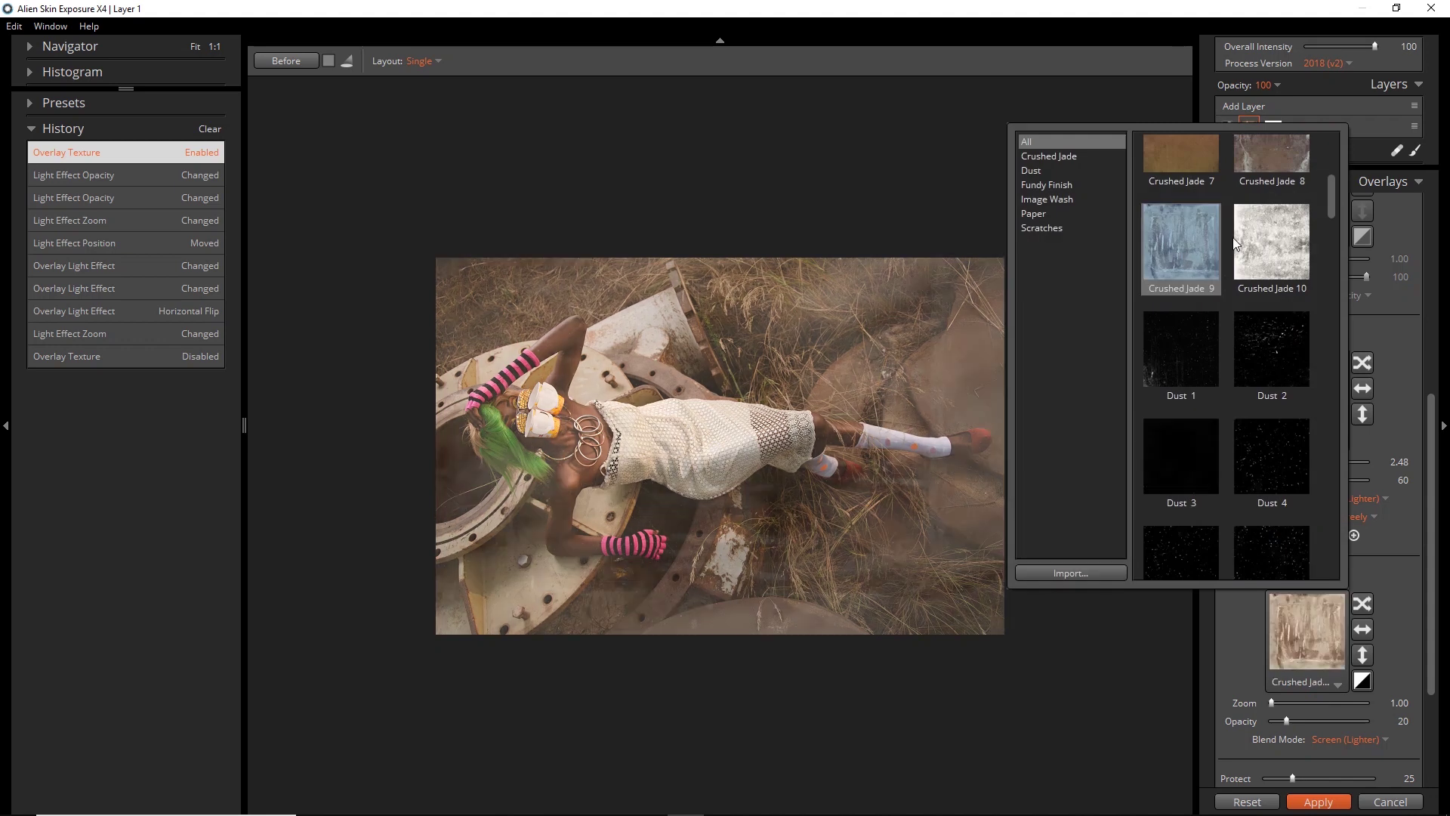
click(1236, 240)
click(1256, 357)
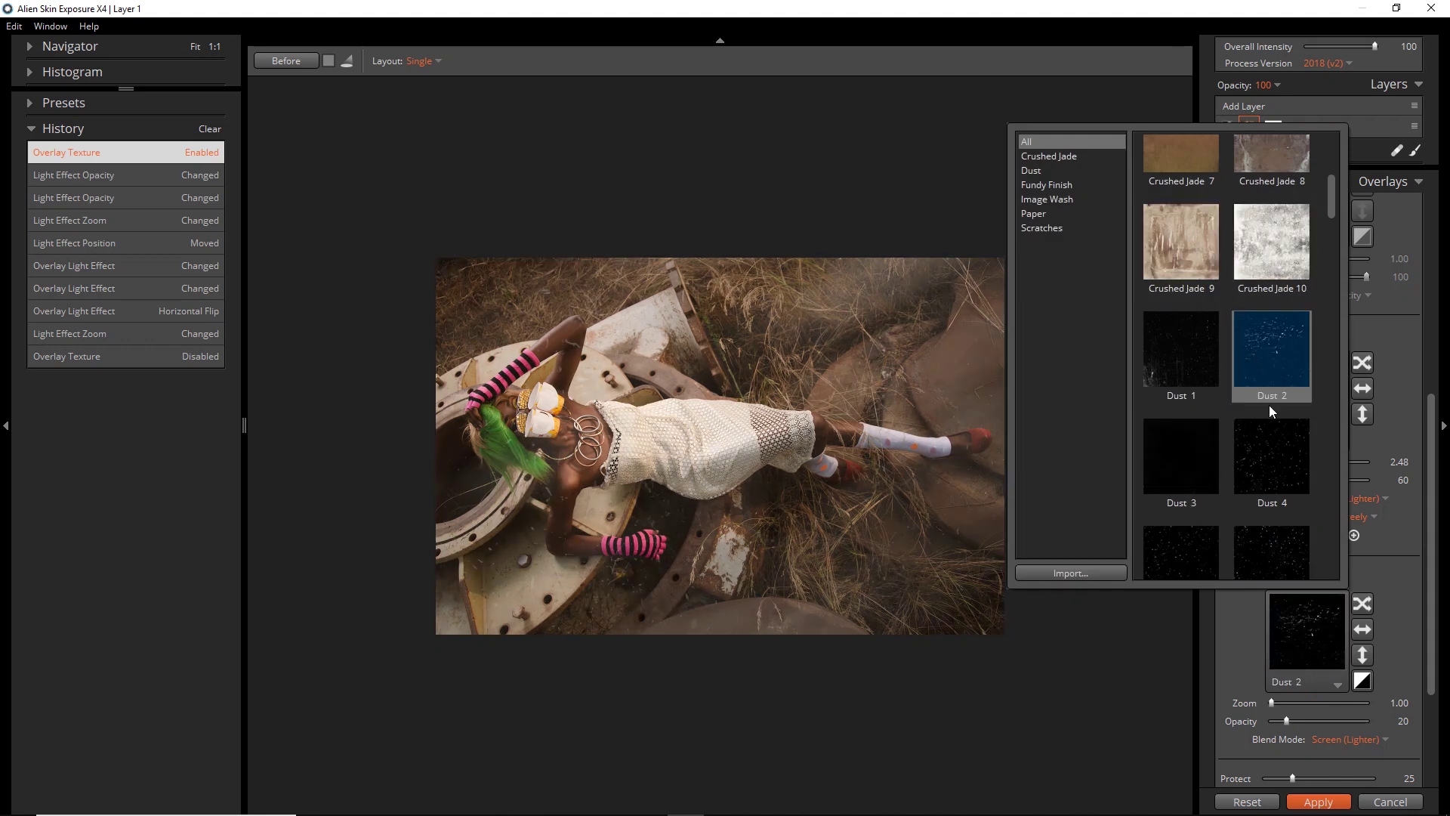
click(1170, 550)
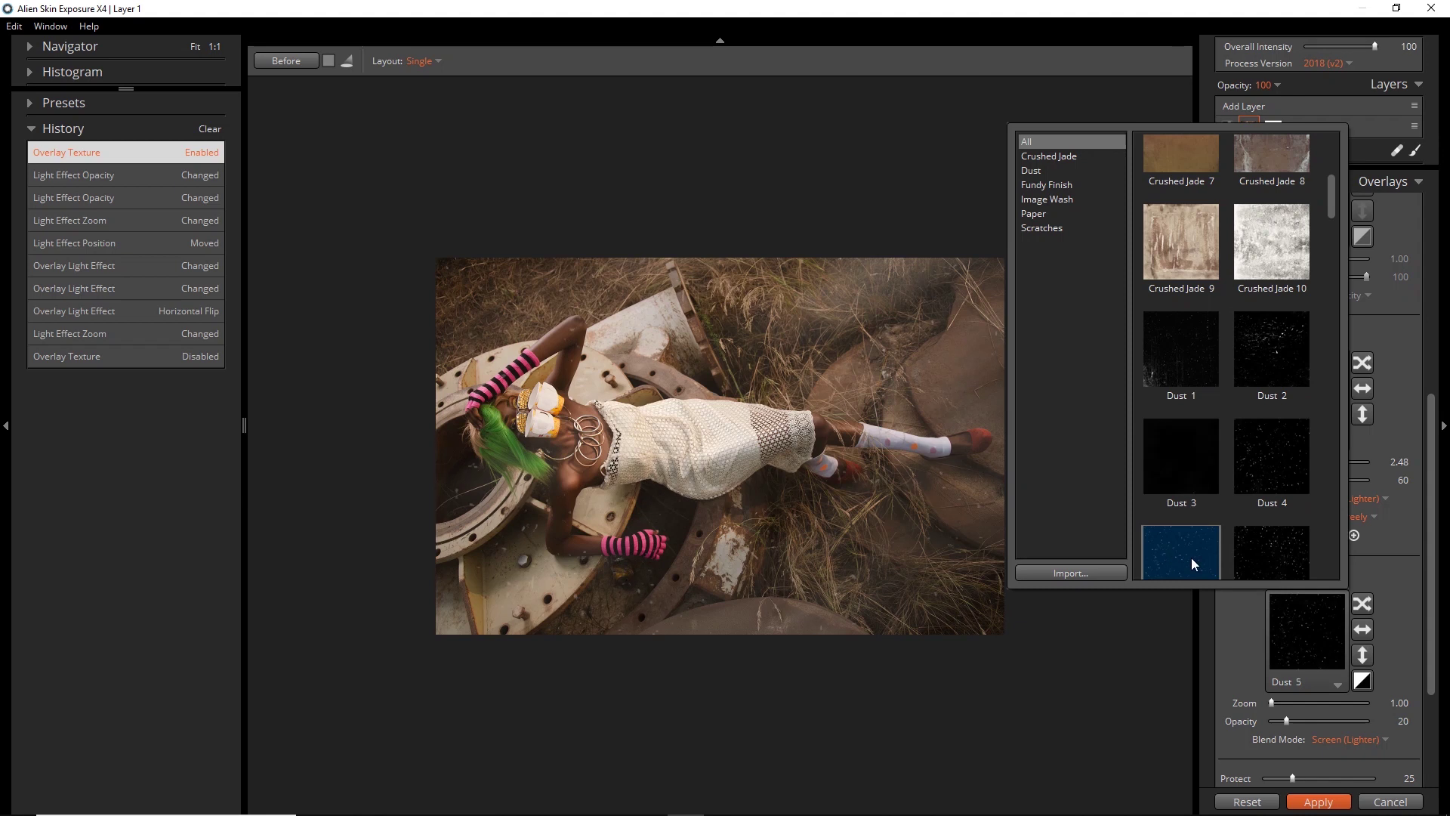
click(1293, 483)
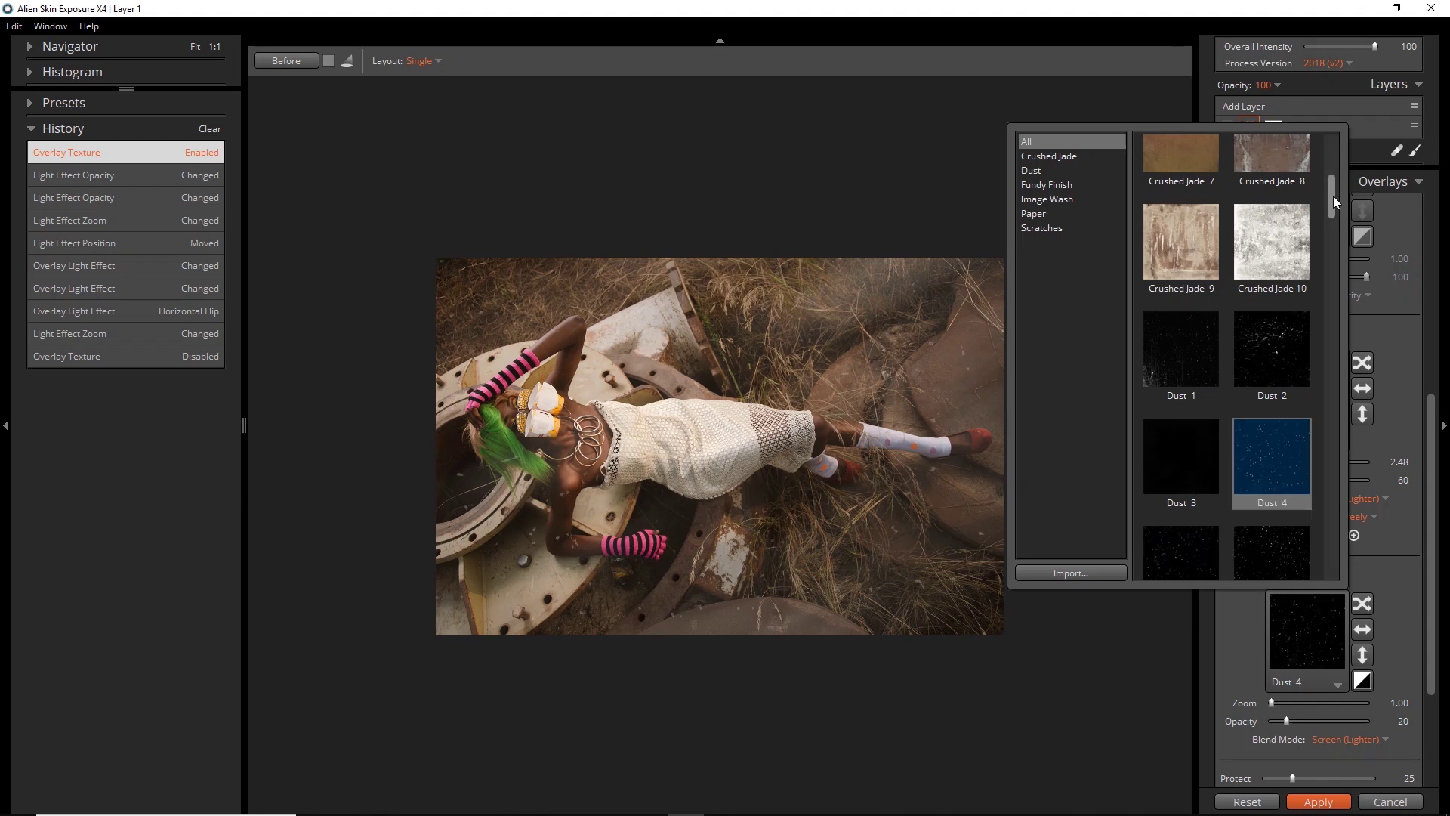
drag(1329, 202, 1329, 238)
click(1231, 193)
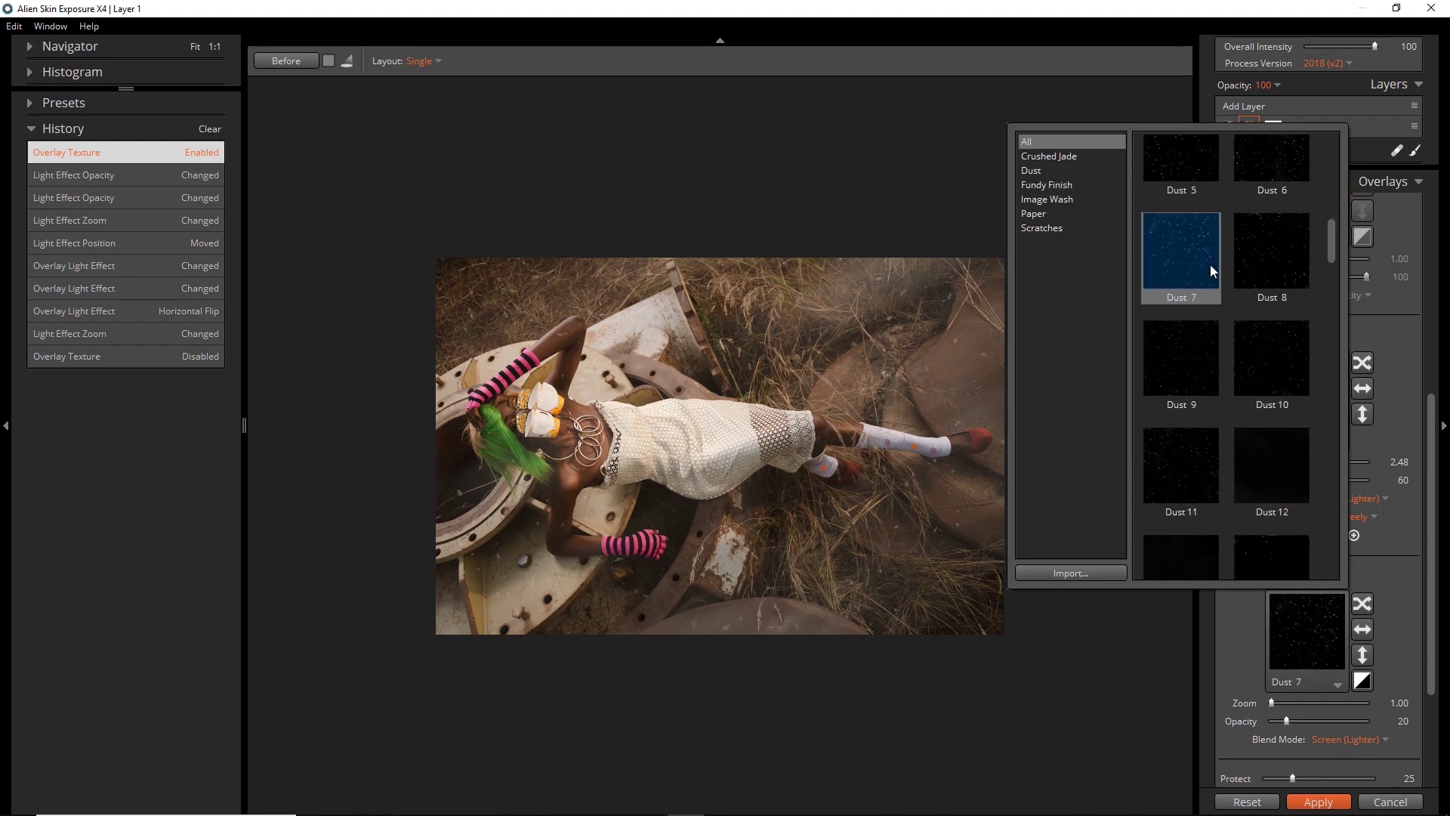
click(1289, 472)
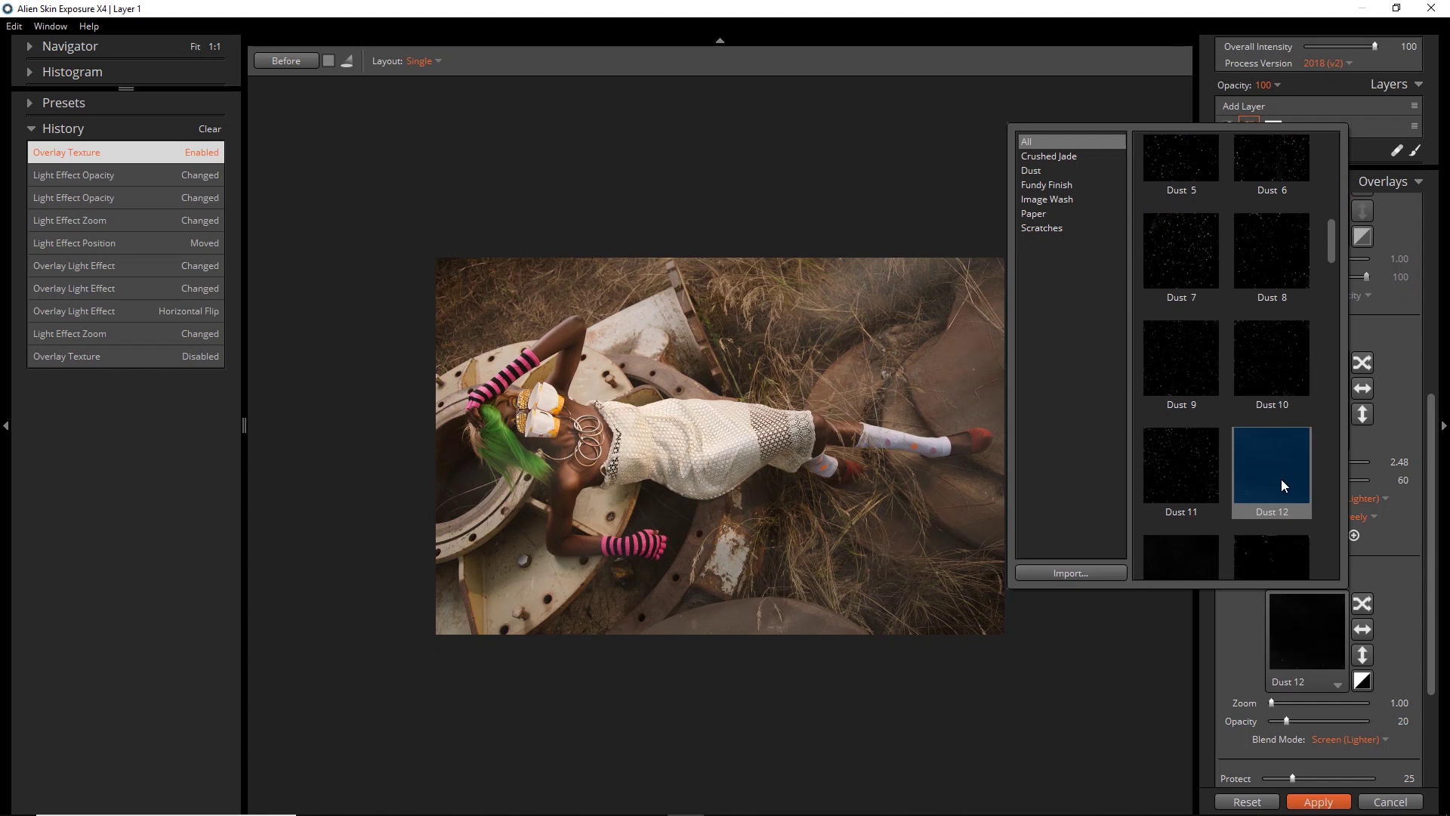
click(1258, 560)
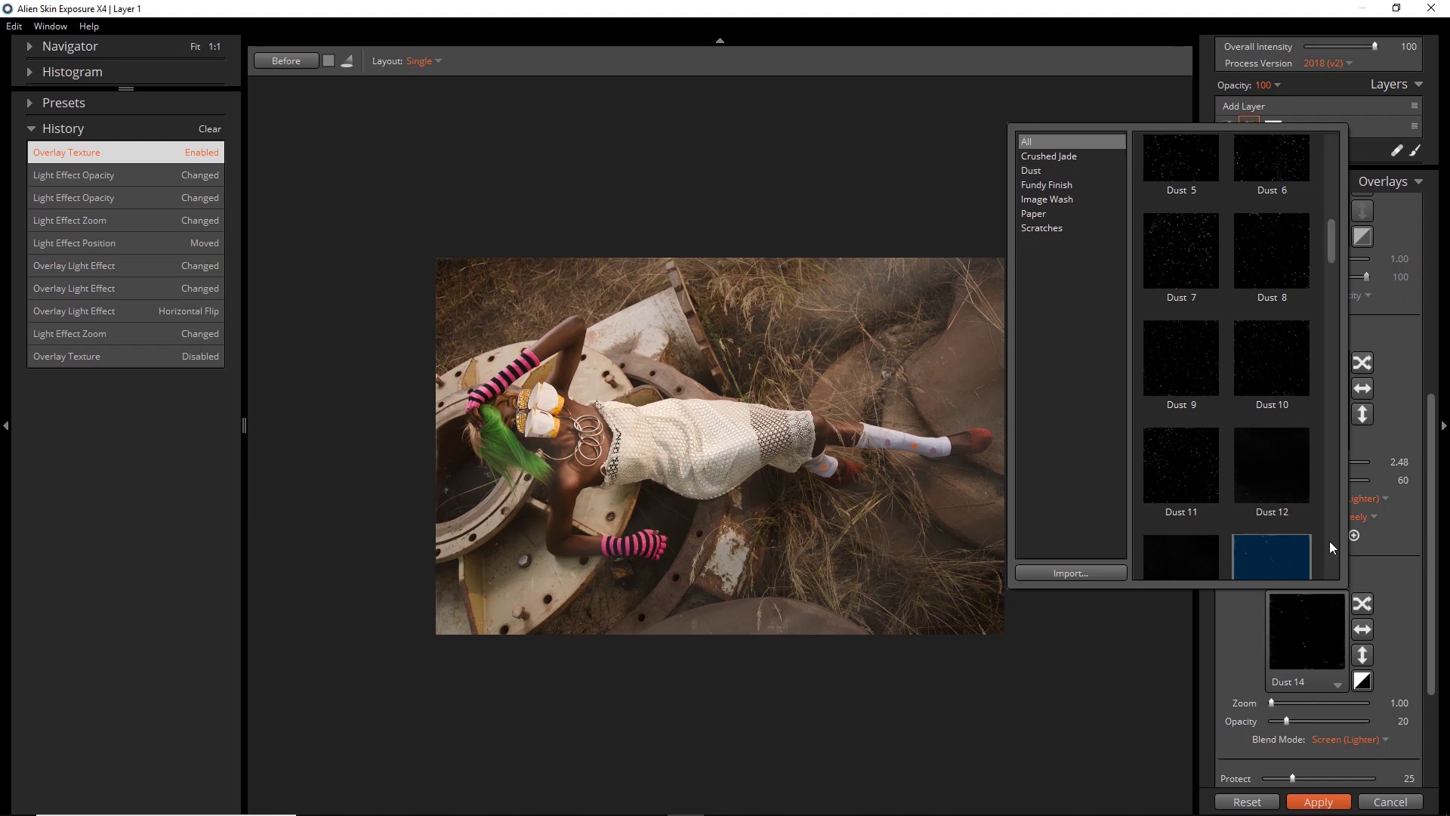
click(1275, 559)
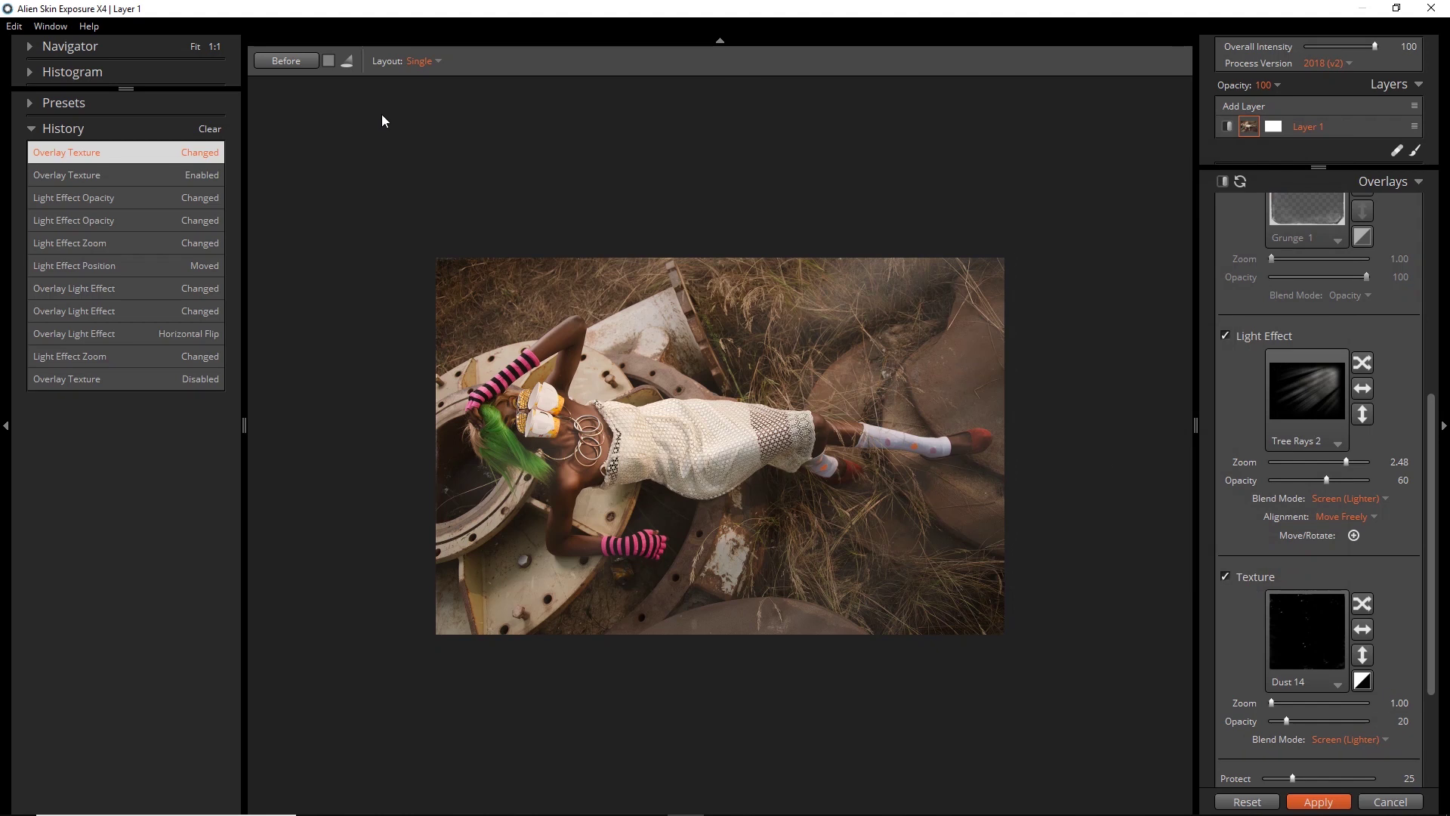
Compare the edit with the original and weaken the Tree Rays light opacity
drag(296, 60, 301, 71)
drag(294, 60, 296, 64)
drag(1329, 481, 1283, 483)
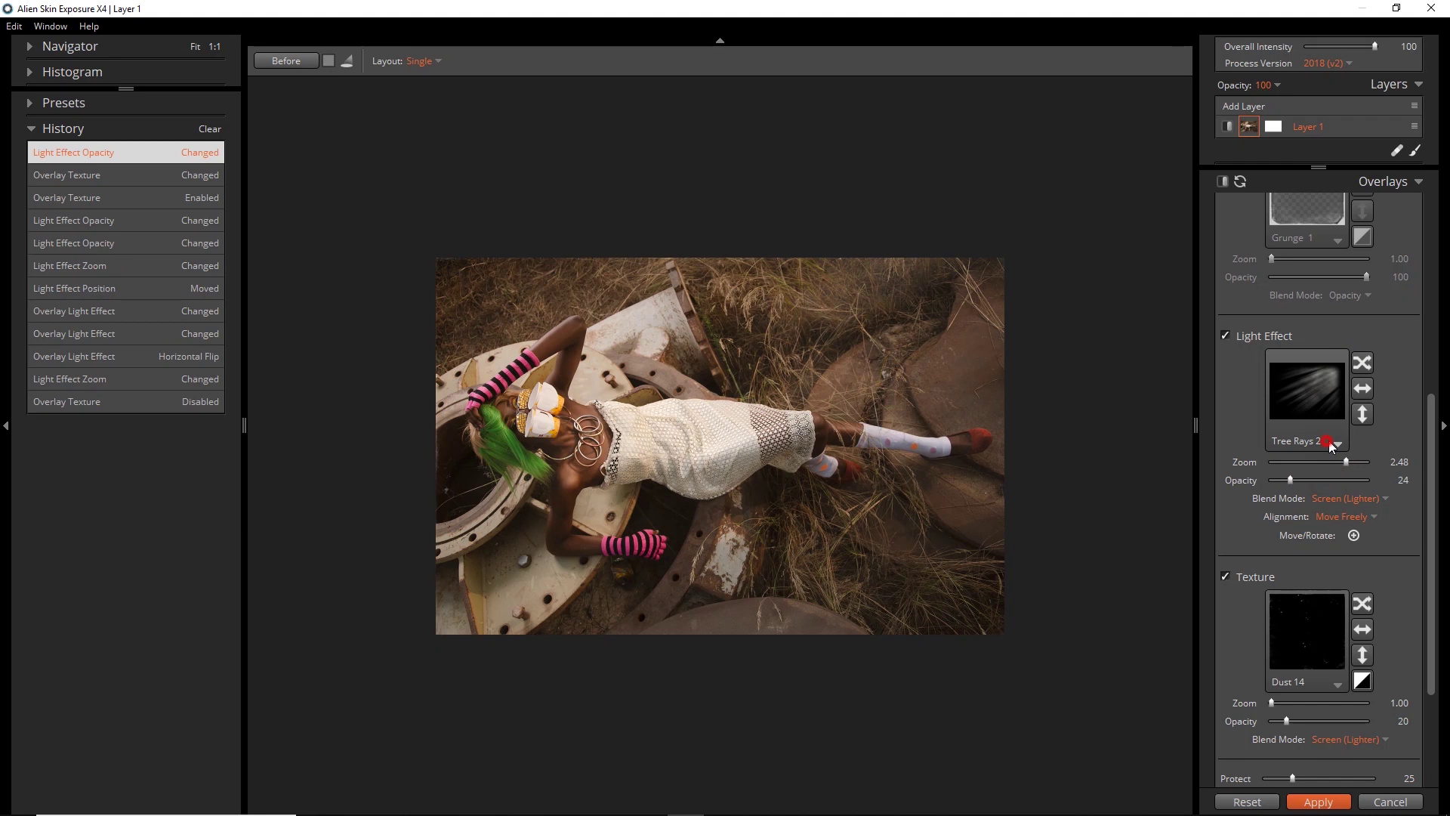
Try Red Streaks, Red Corner, hazy, magenta flare and Corner glow light effects
click(1327, 438)
scroll(1421, 533, up, 5)
scroll(1419, 521, up, 5)
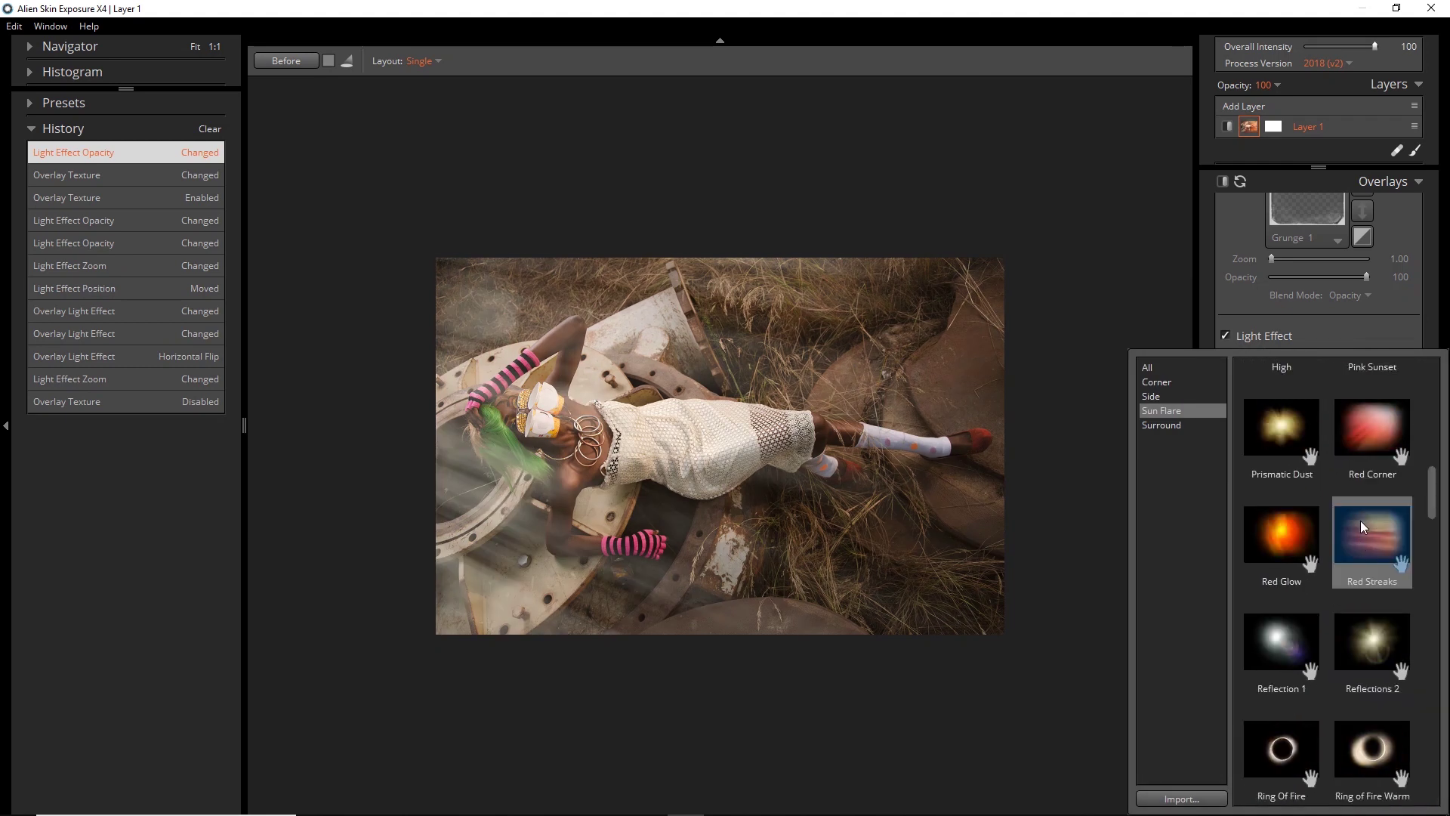
click(1360, 521)
click(1366, 478)
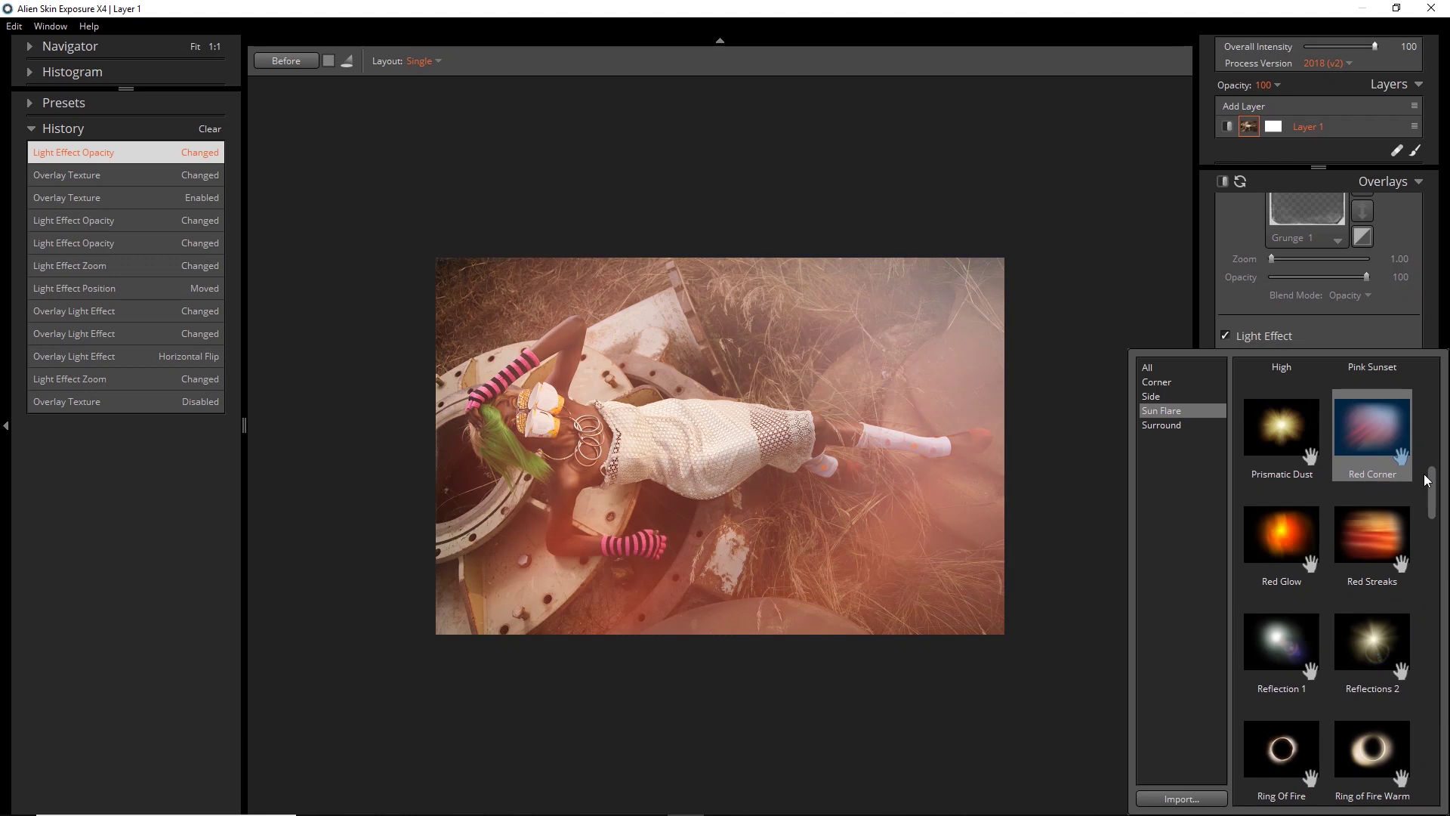
scroll(1420, 438, up, 4)
click(1359, 634)
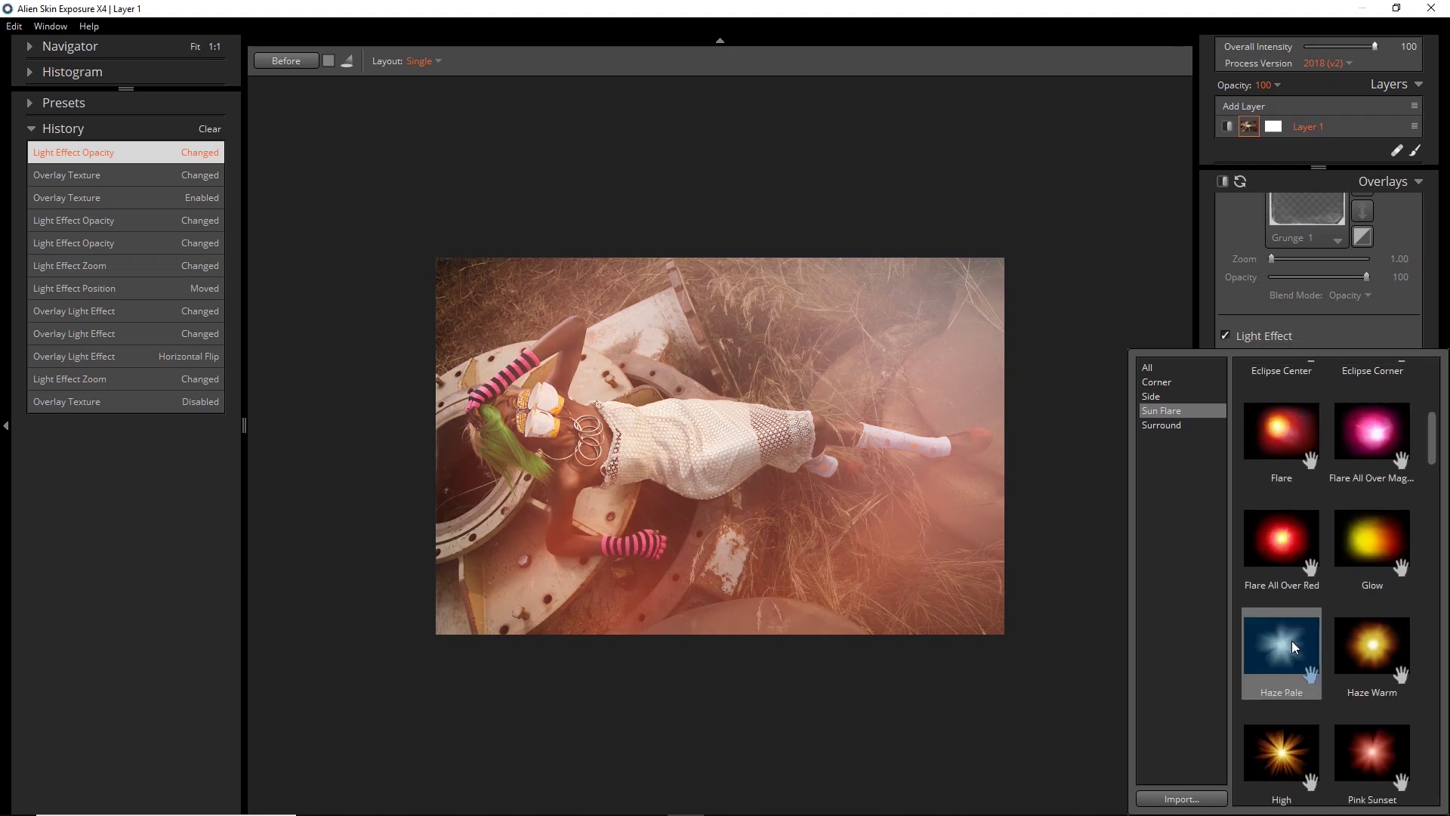
click(1371, 431)
scroll(1431, 407, up, 4)
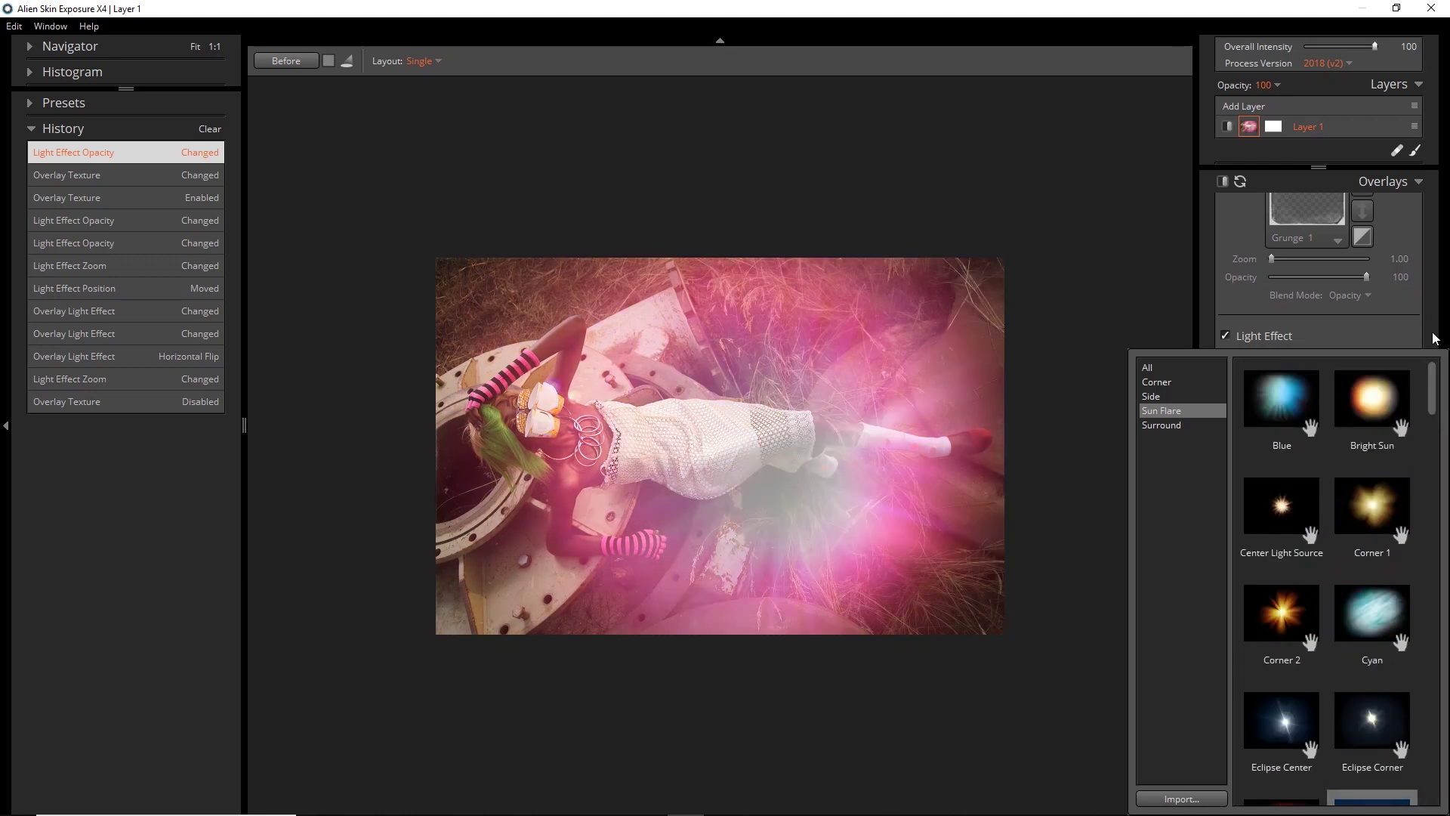
click(1154, 368)
click(1180, 381)
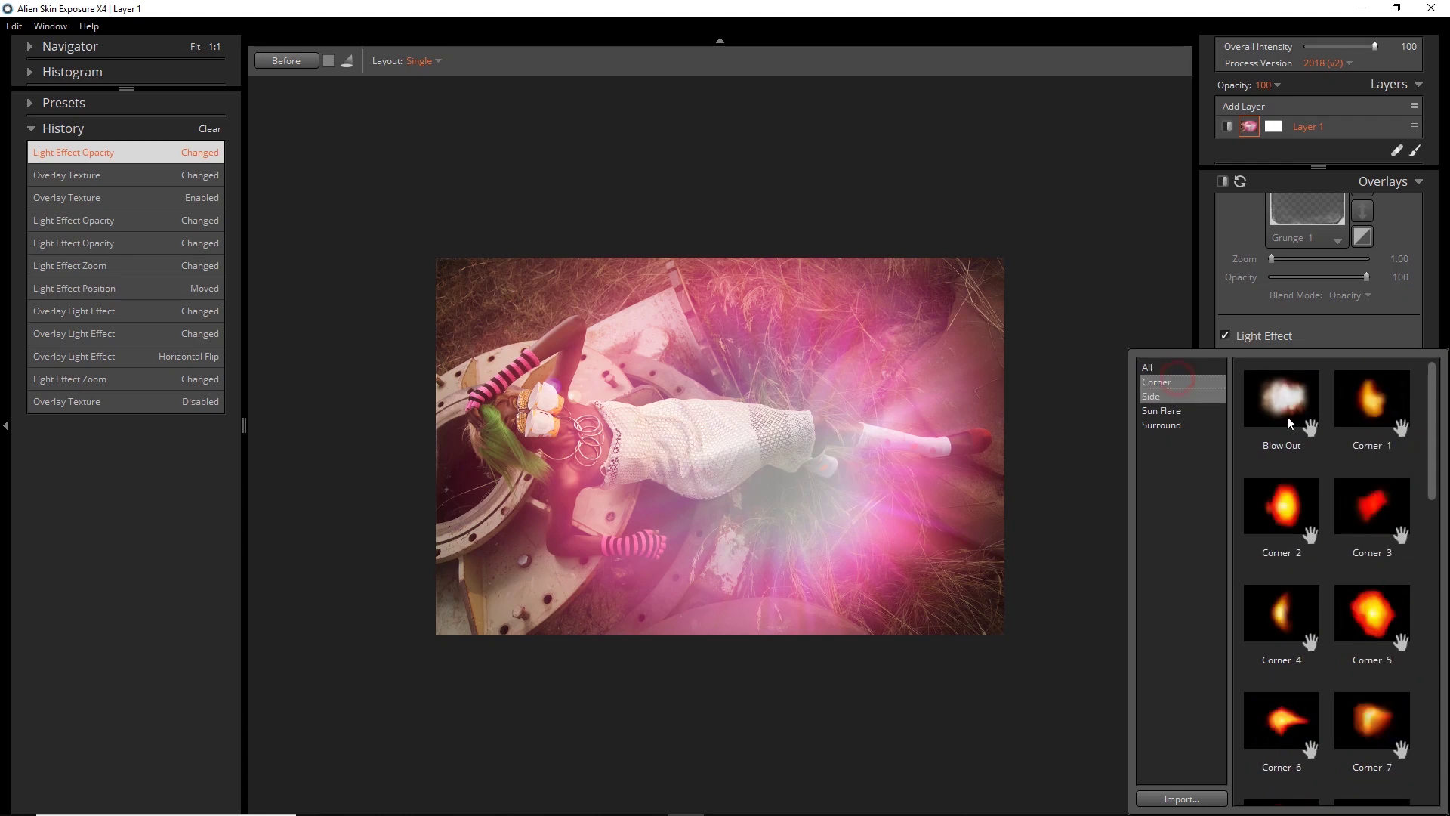
click(1400, 542)
Browse the Sun Flare light effects, trying Red Glow, and scroll through the list
scroll(1431, 510, down, 10)
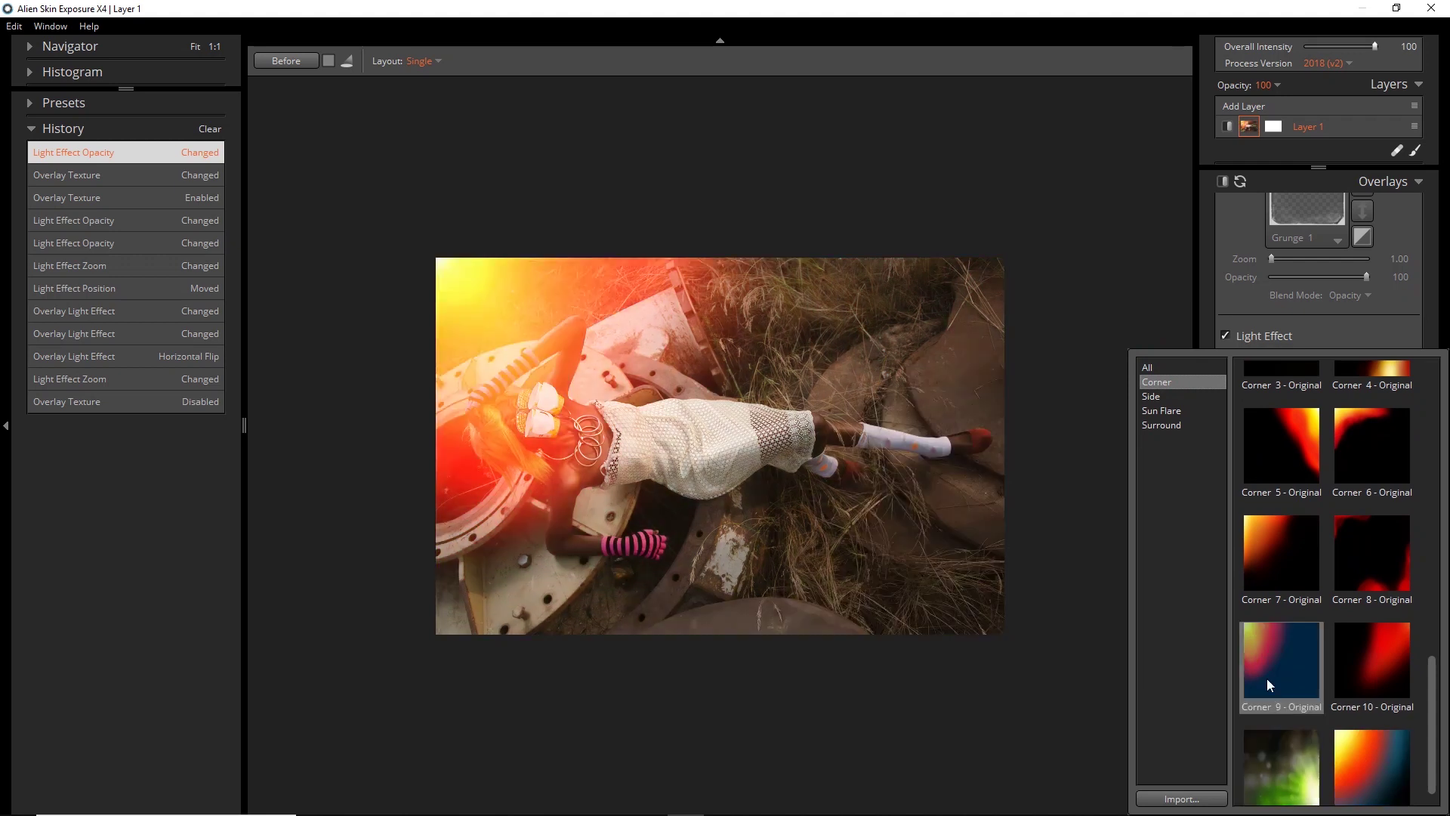
click(1167, 409)
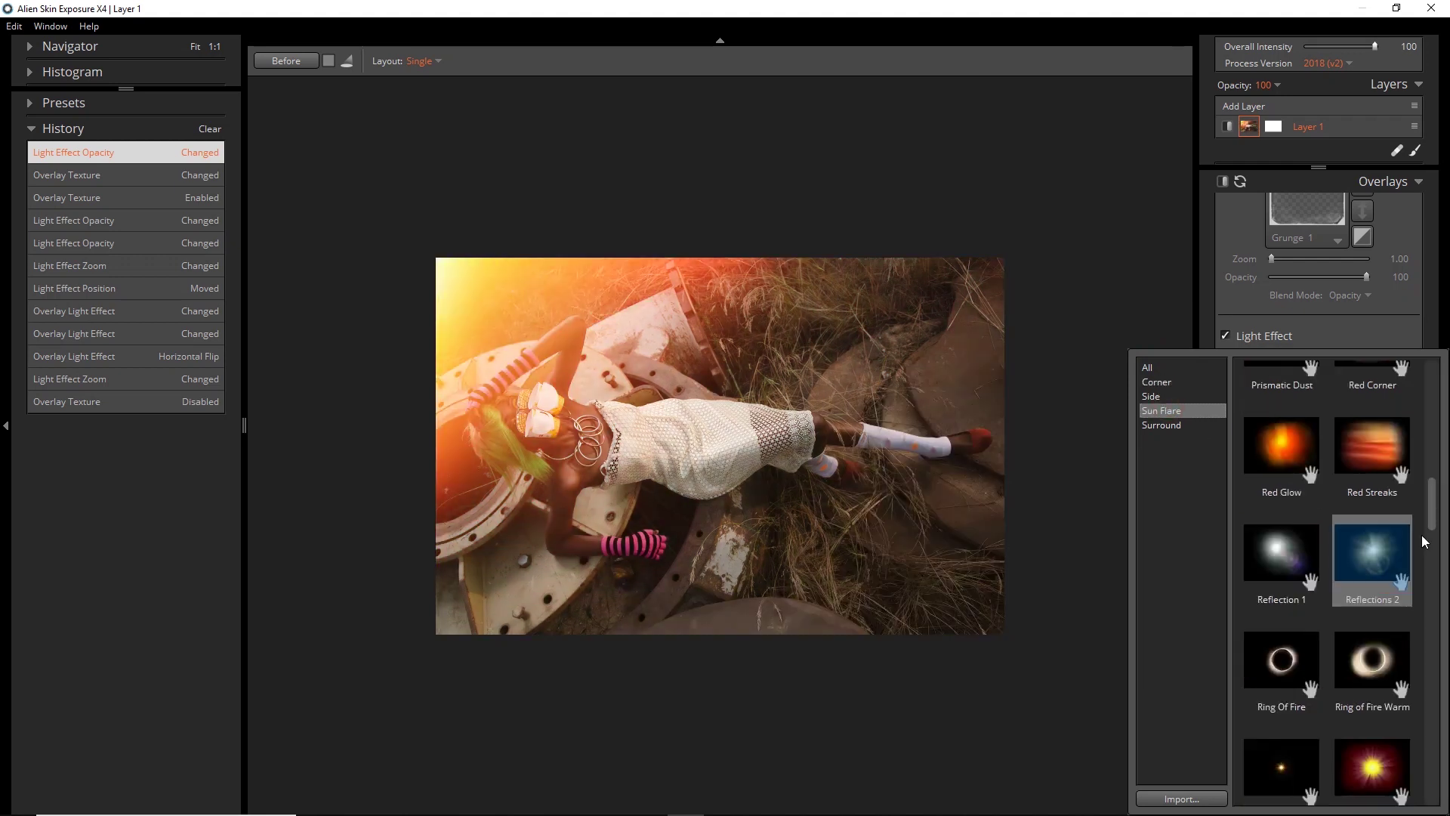
drag(1429, 502, 1420, 681)
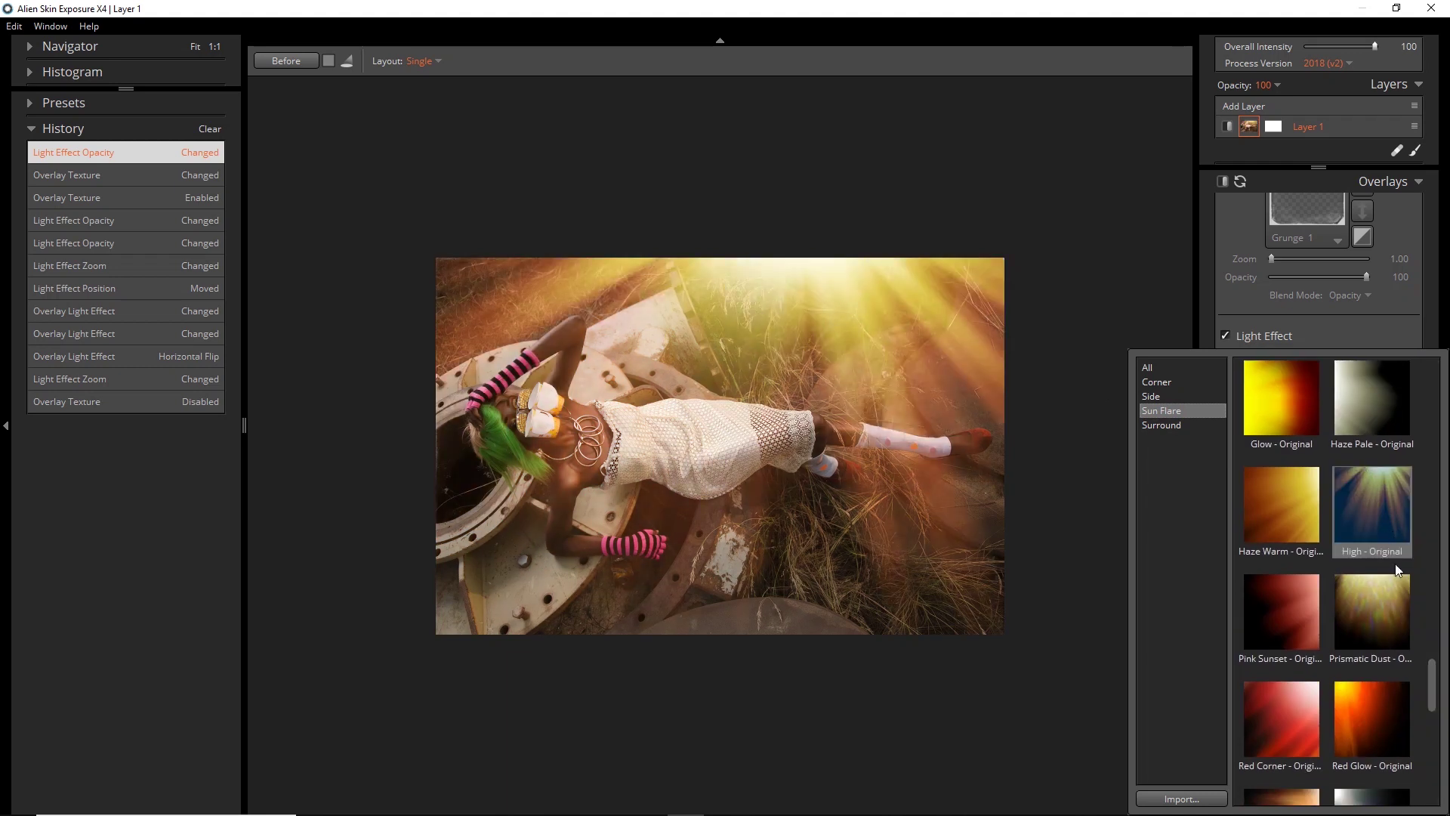
click(1358, 724)
mouse_move(1425, 692)
mouse_down()
mouse_move(1432, 807)
mouse_move(1429, 768)
mouse_up()
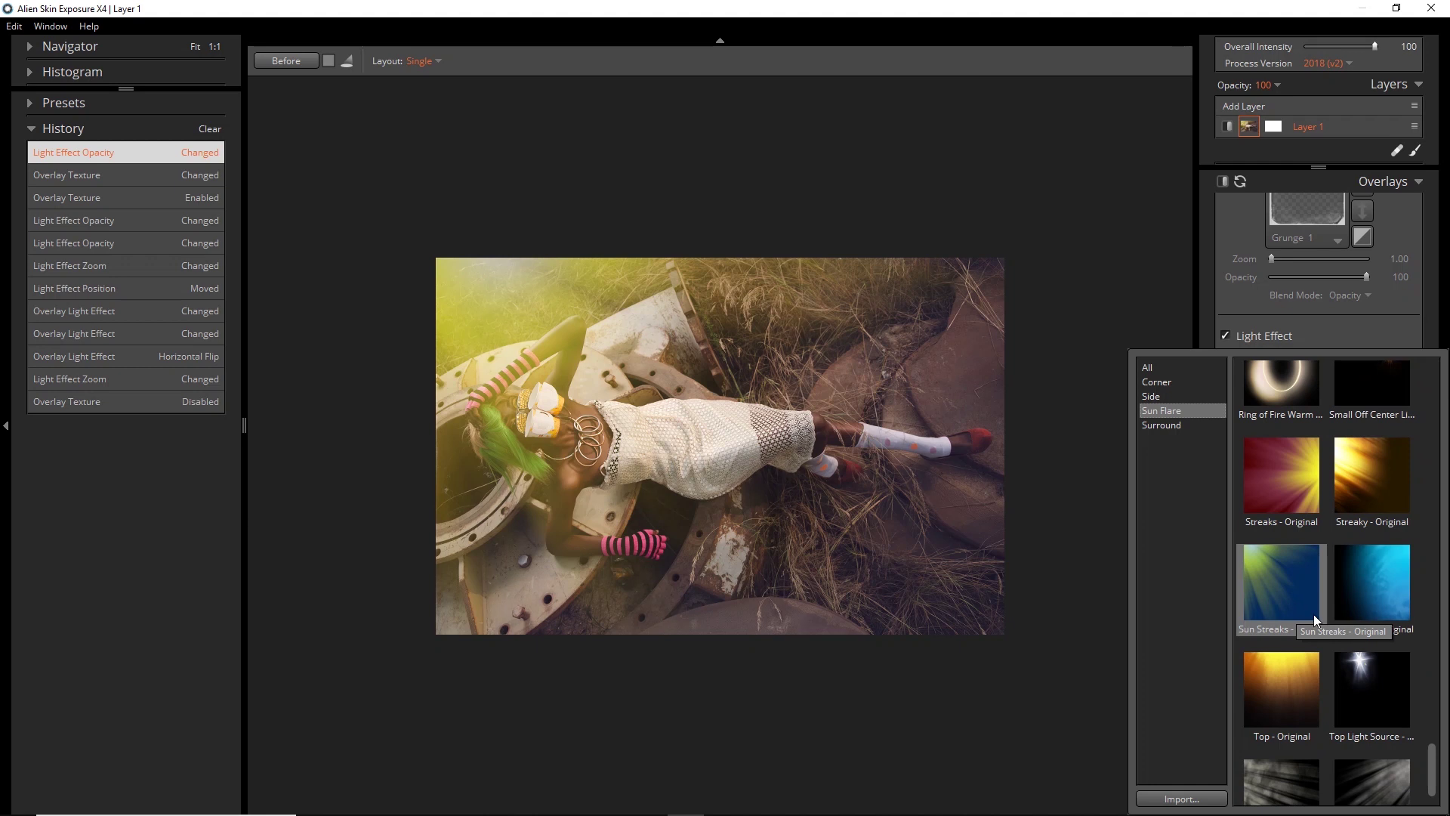
drag(1433, 765, 1432, 669)
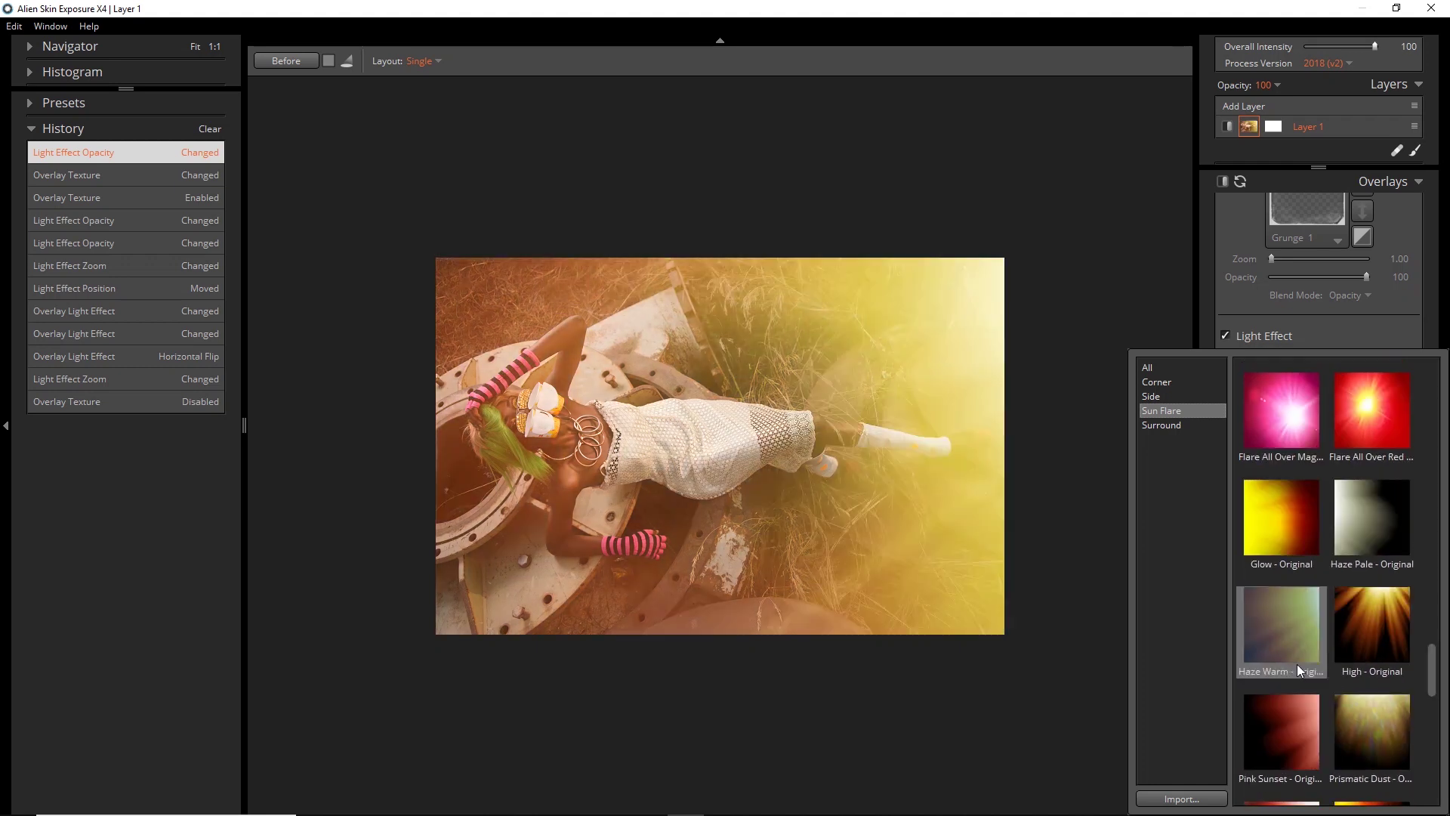
drag(1430, 657, 1433, 604)
Apply Corner 2 - Original at about 2.14 zoom and 16 opacity, then return to Photoshop
click(1371, 613)
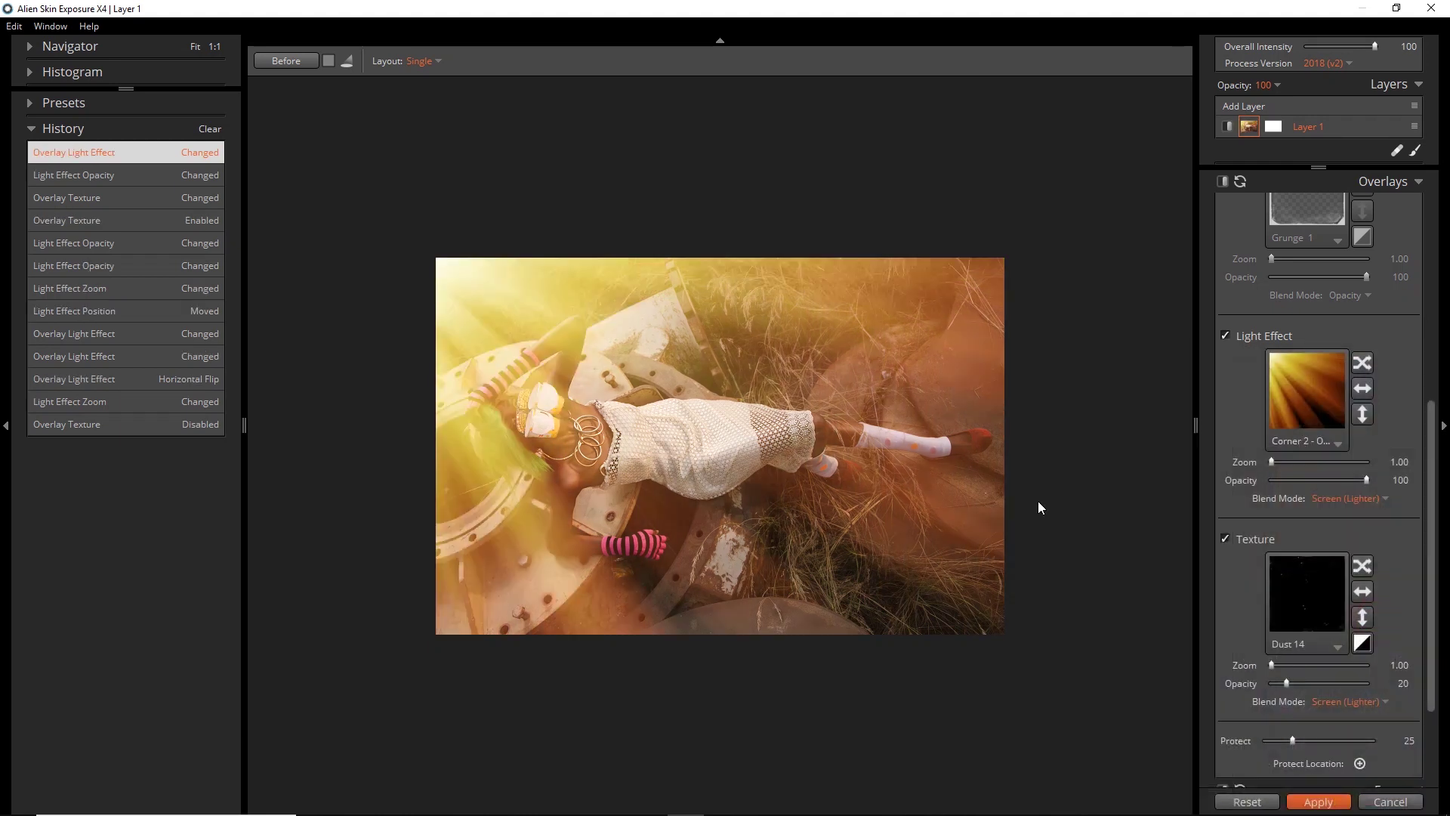
mouse_move(1271, 462)
mouse_down()
mouse_move(1365, 459)
mouse_move(1284, 487)
mouse_up()
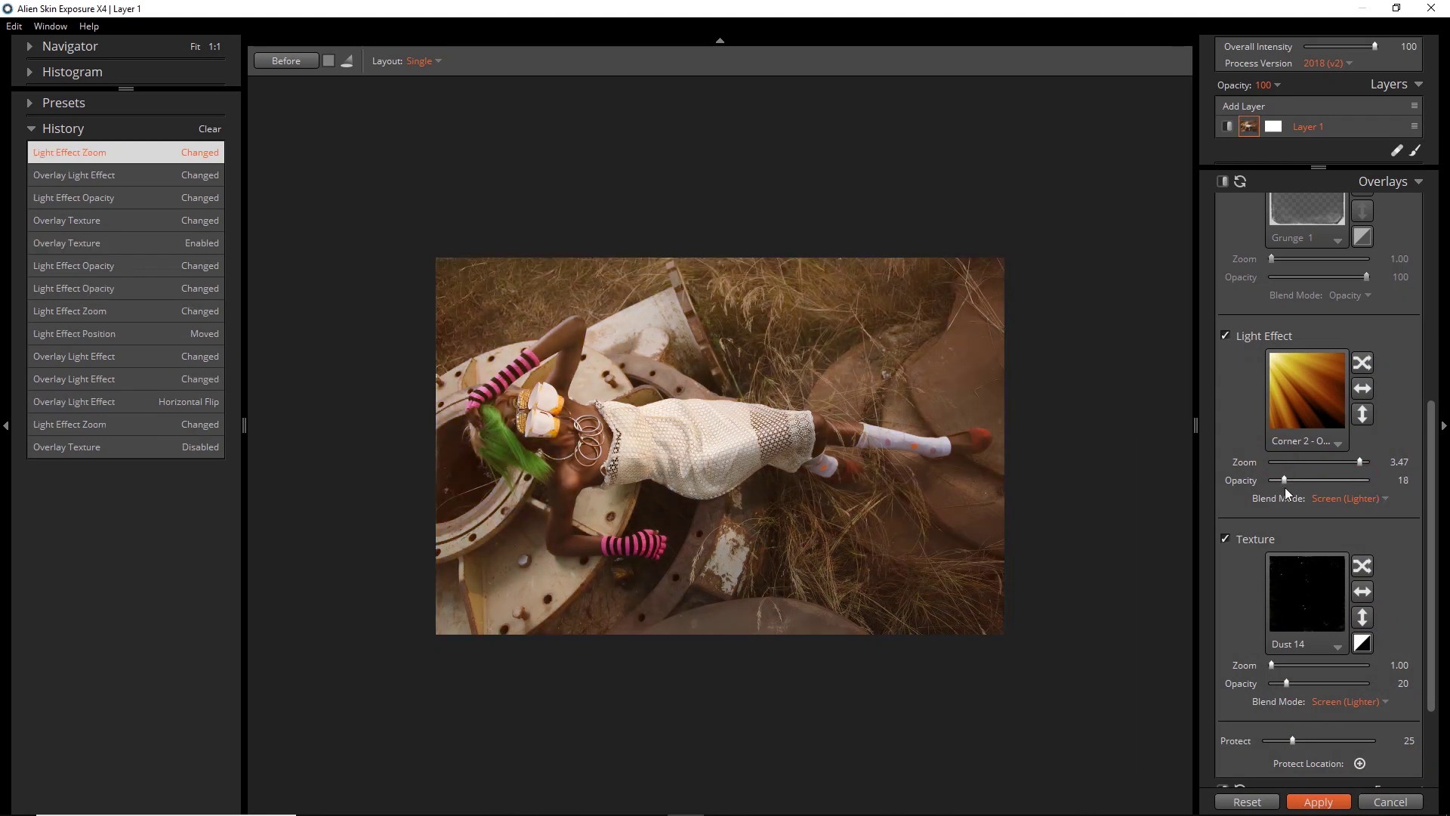
drag(1286, 491, 1280, 492)
drag(1350, 462, 1282, 482)
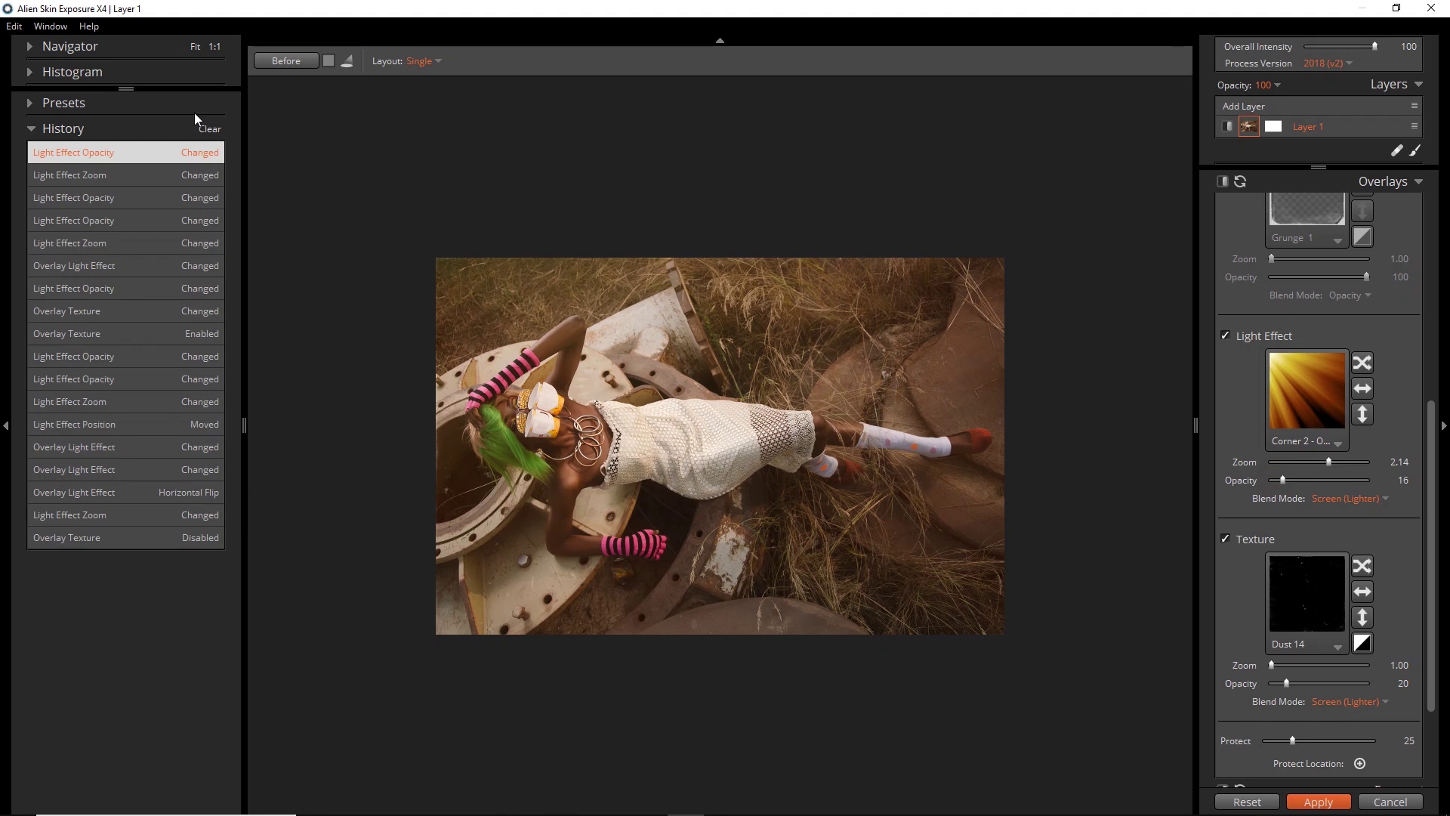
click(278, 60)
click(1320, 801)
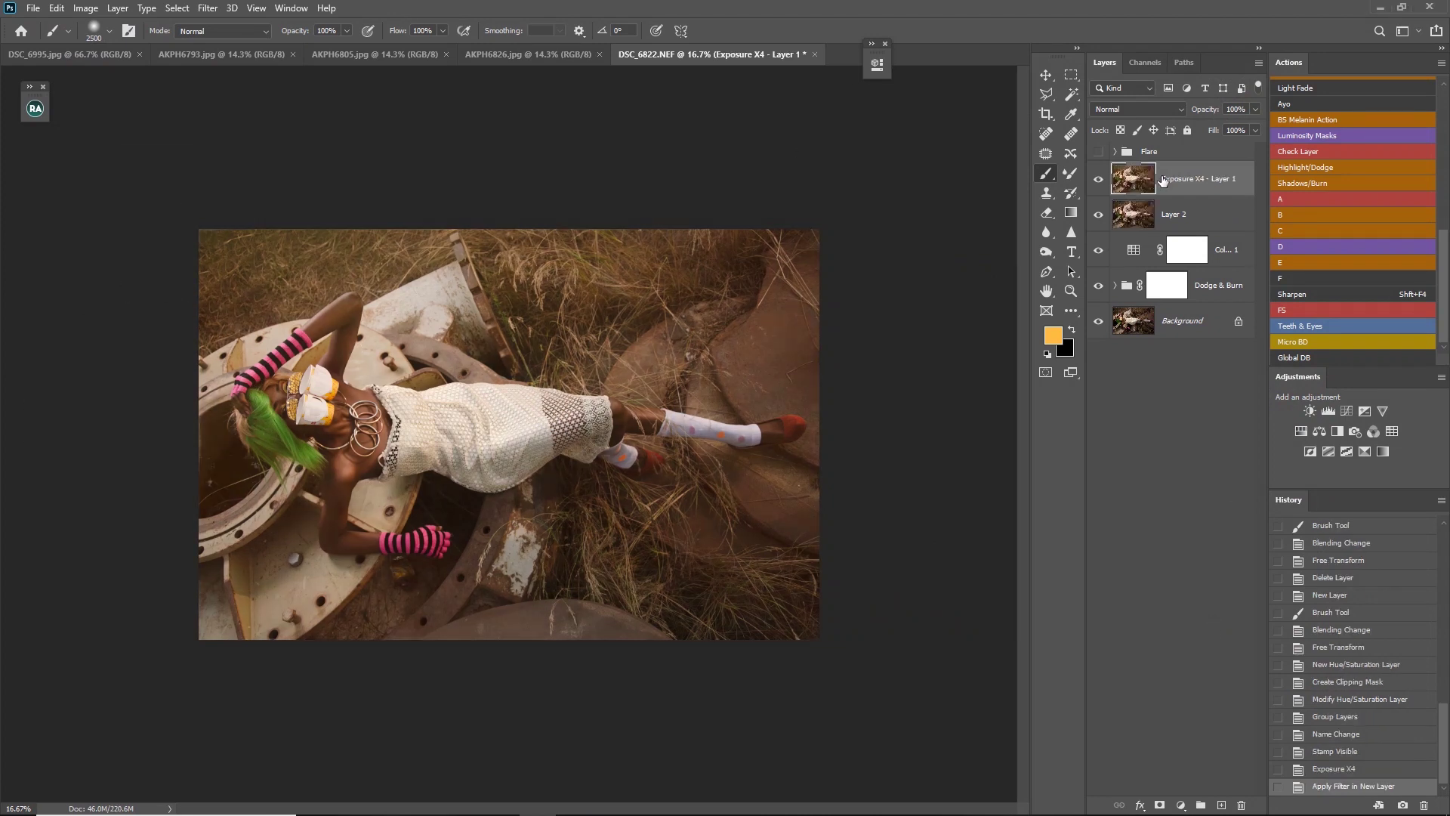
Toggle the Exposure X4 layer to compare, then set its opacity to 32%
click(1098, 180)
click(1098, 180)
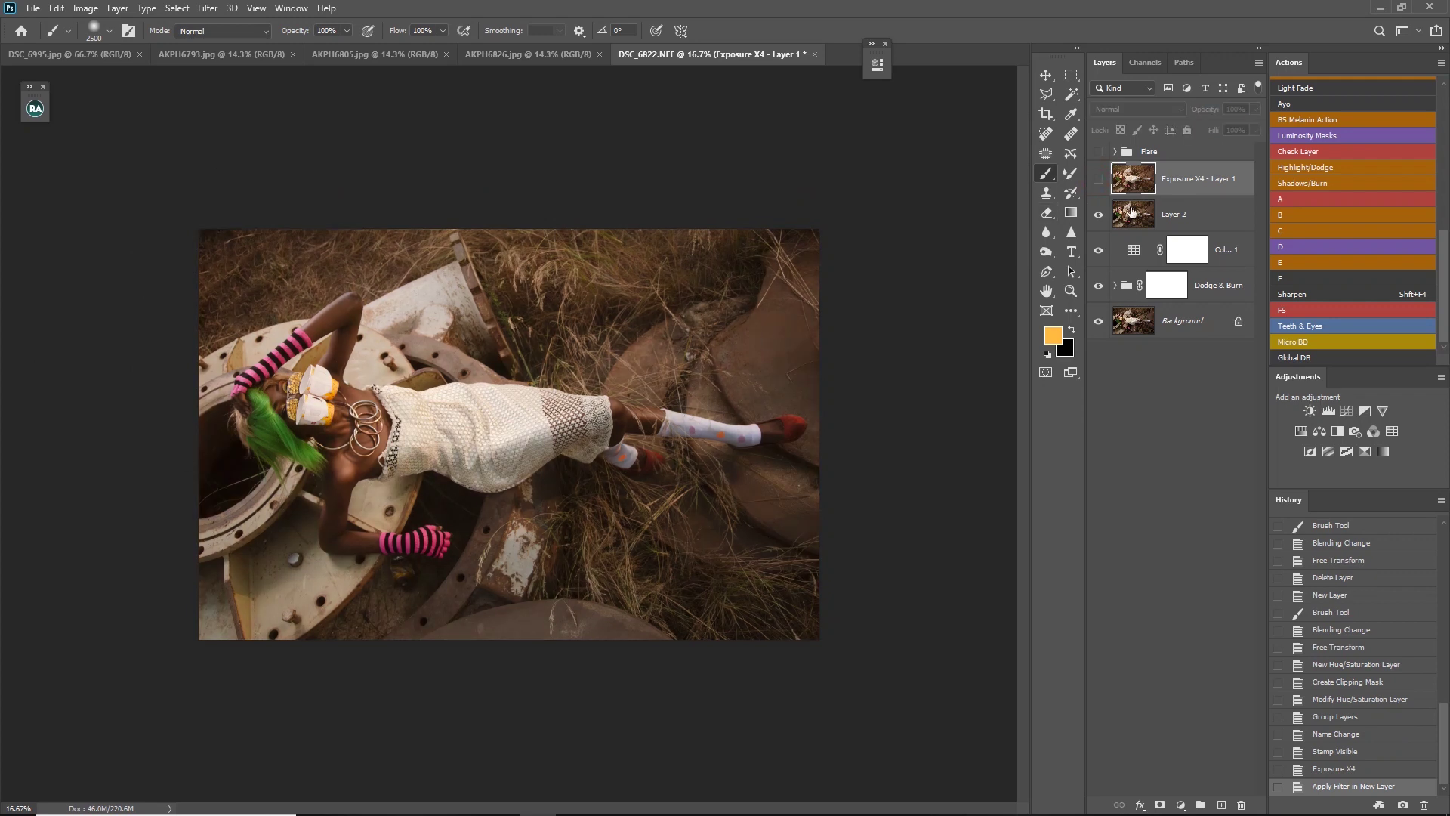
click(1098, 180)
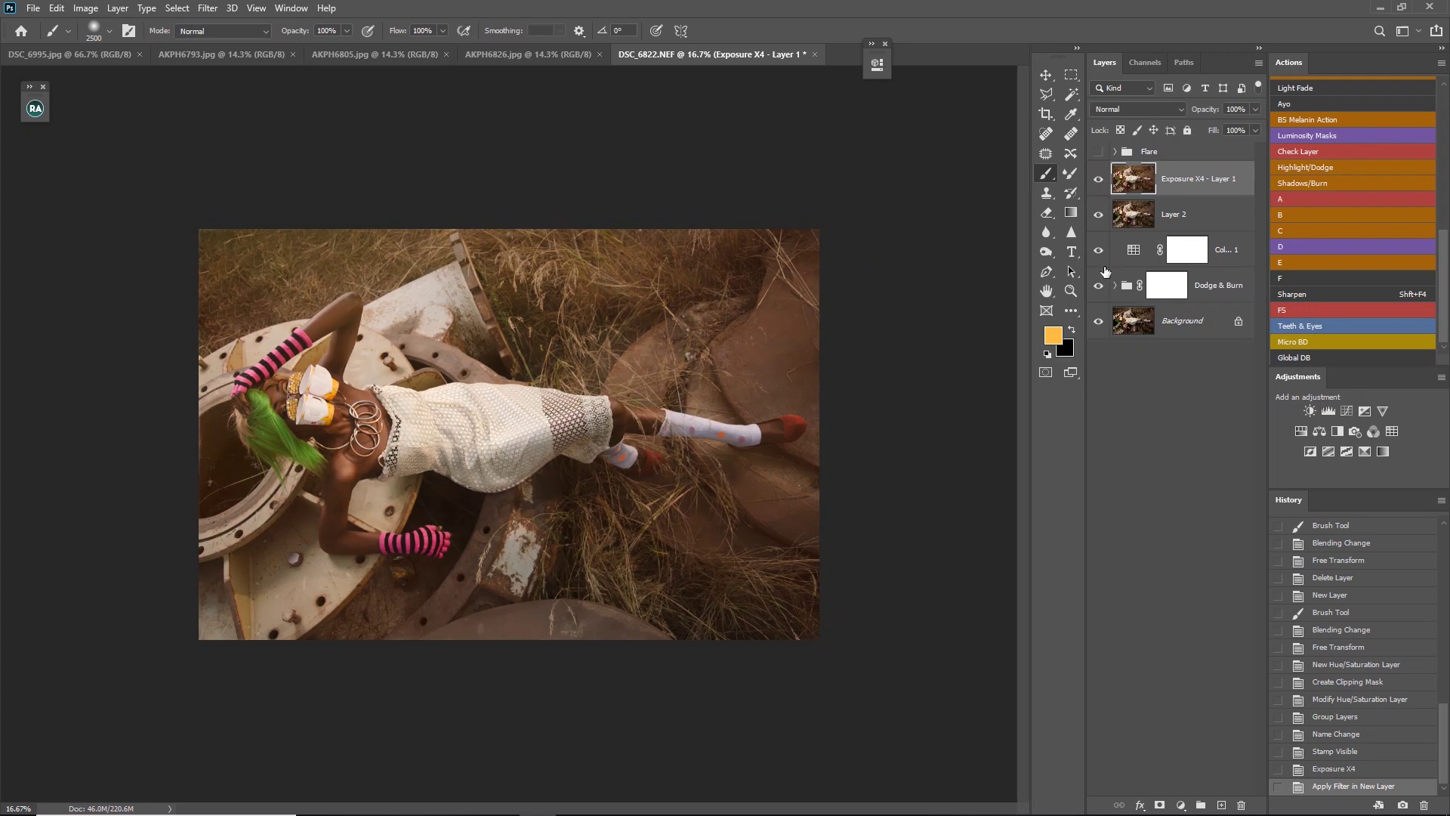
drag(1211, 111, 1157, 129)
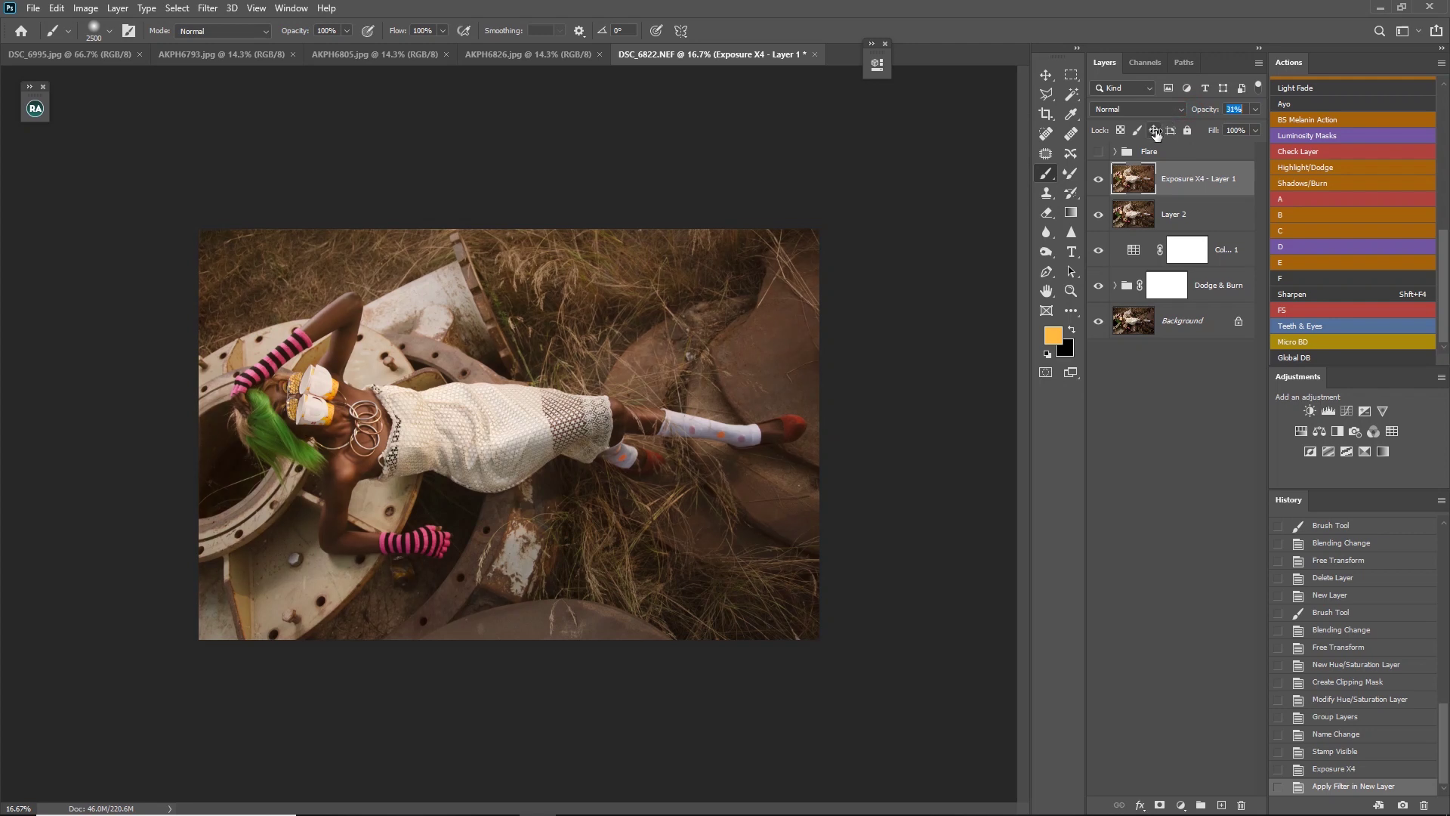
drag(1155, 132, 1157, 138)
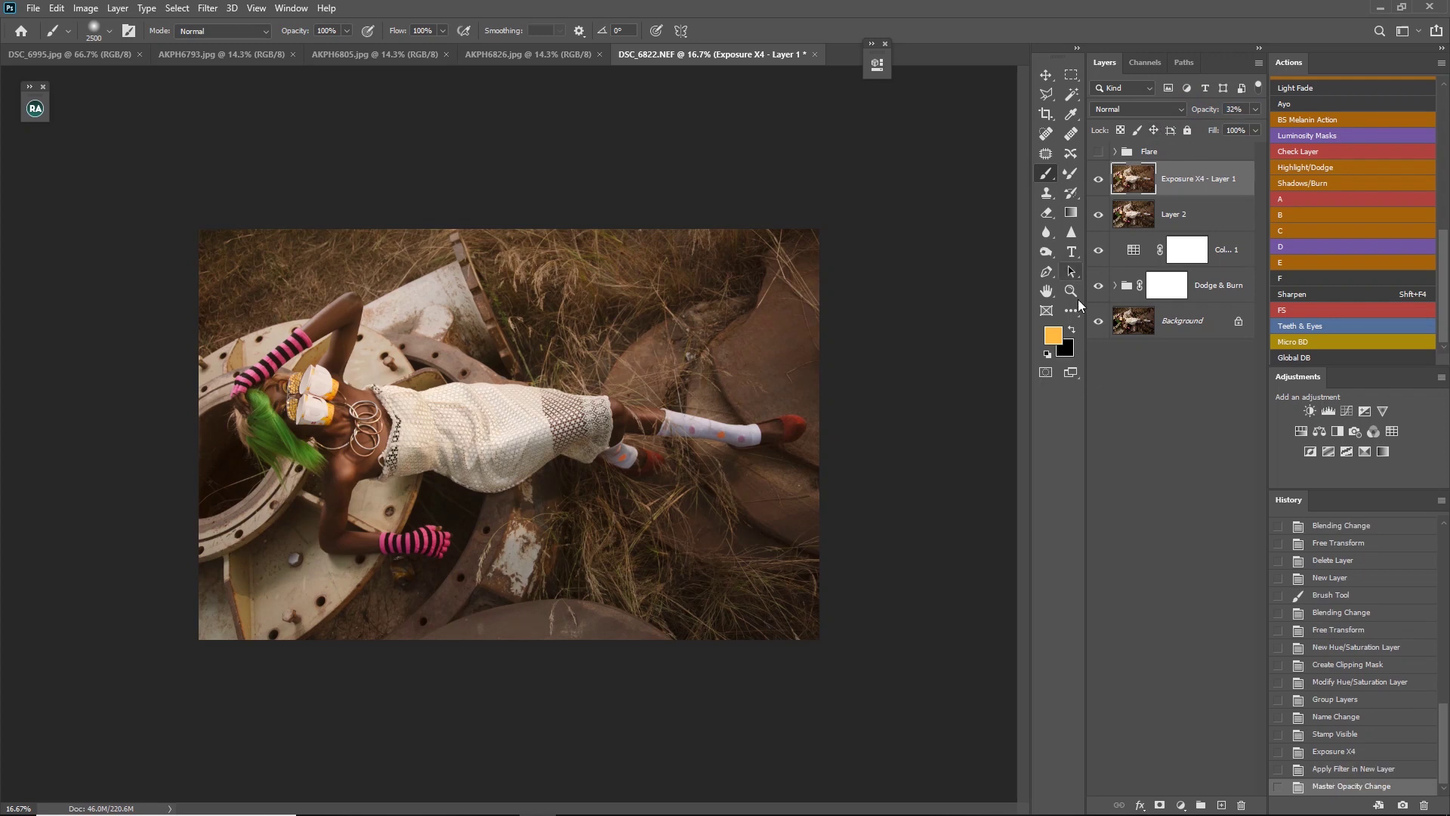
Compare the graded result against the original Background, then shrink the brush to 700
alt+click(1098, 320)
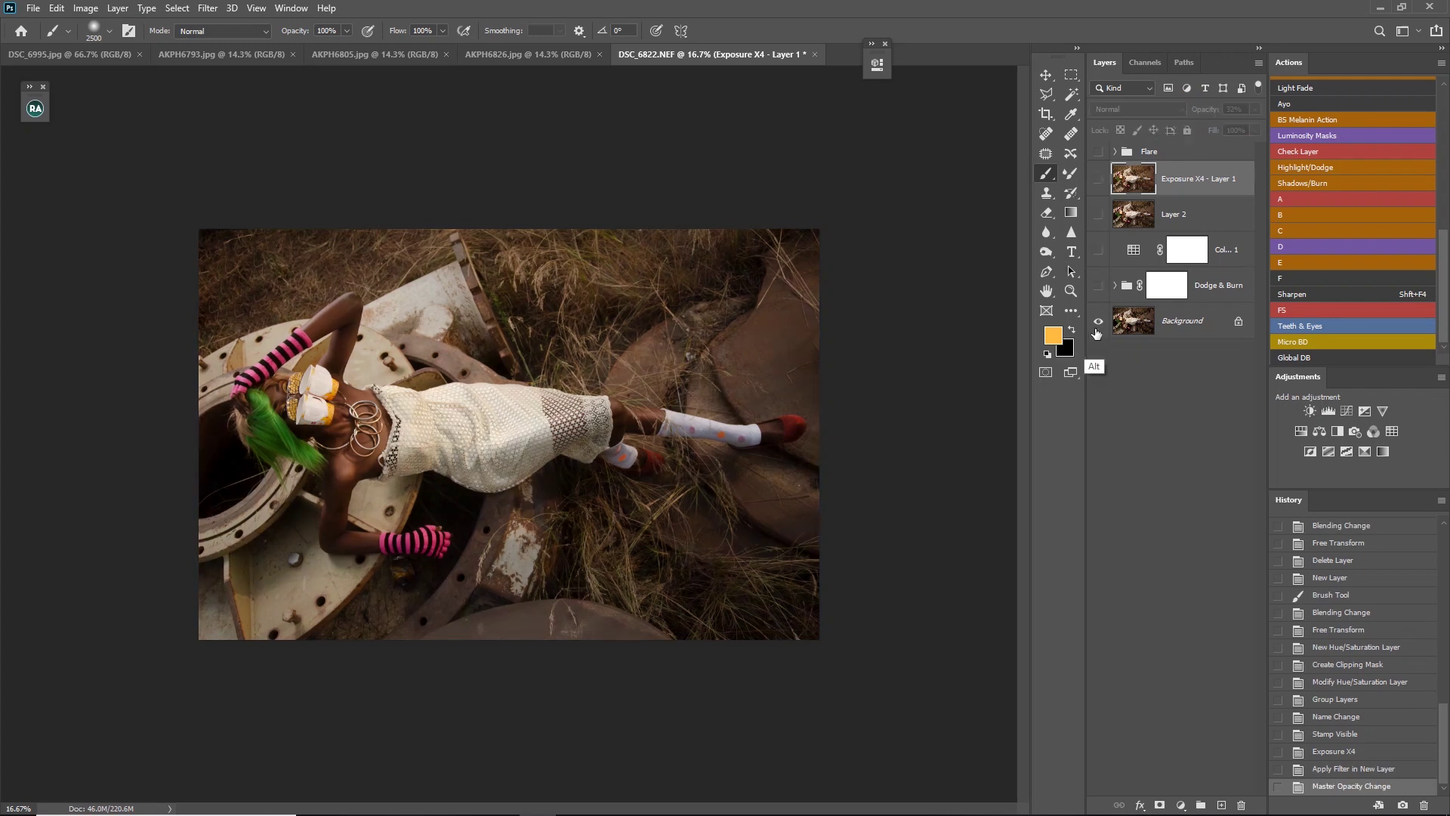
alt+click(1098, 322)
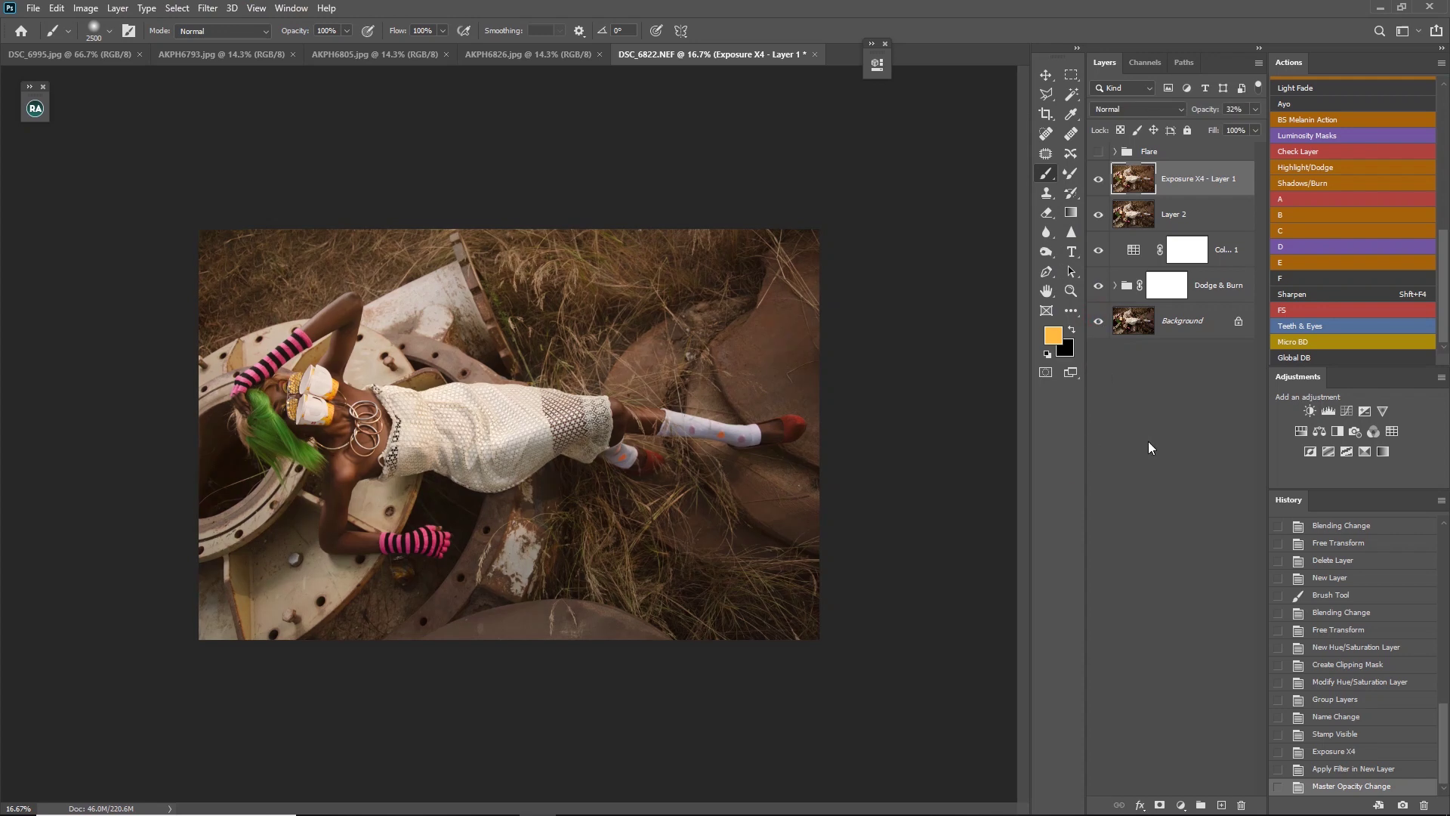
click(1098, 179)
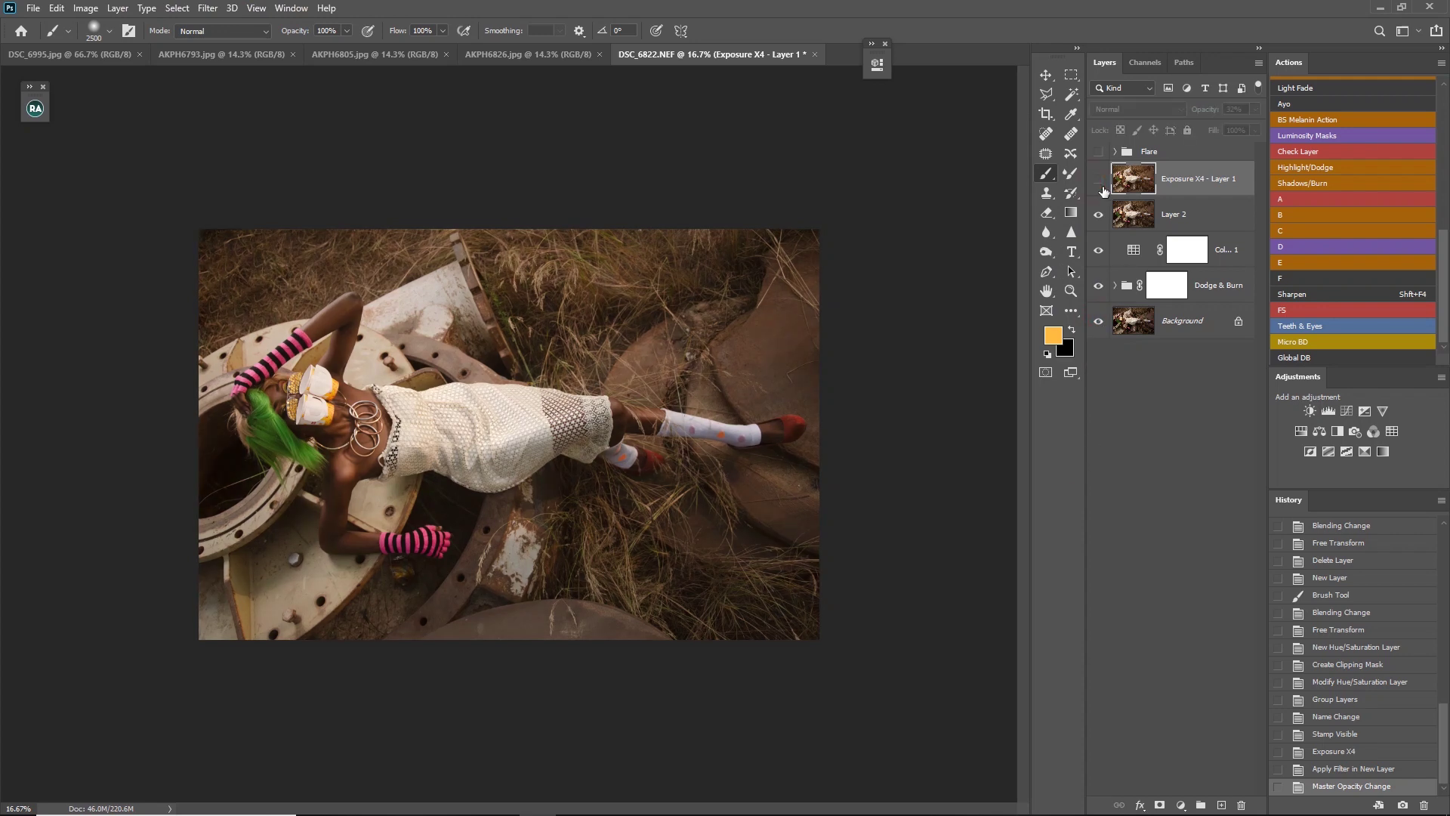
click(1098, 152)
click(1097, 152)
click(1099, 179)
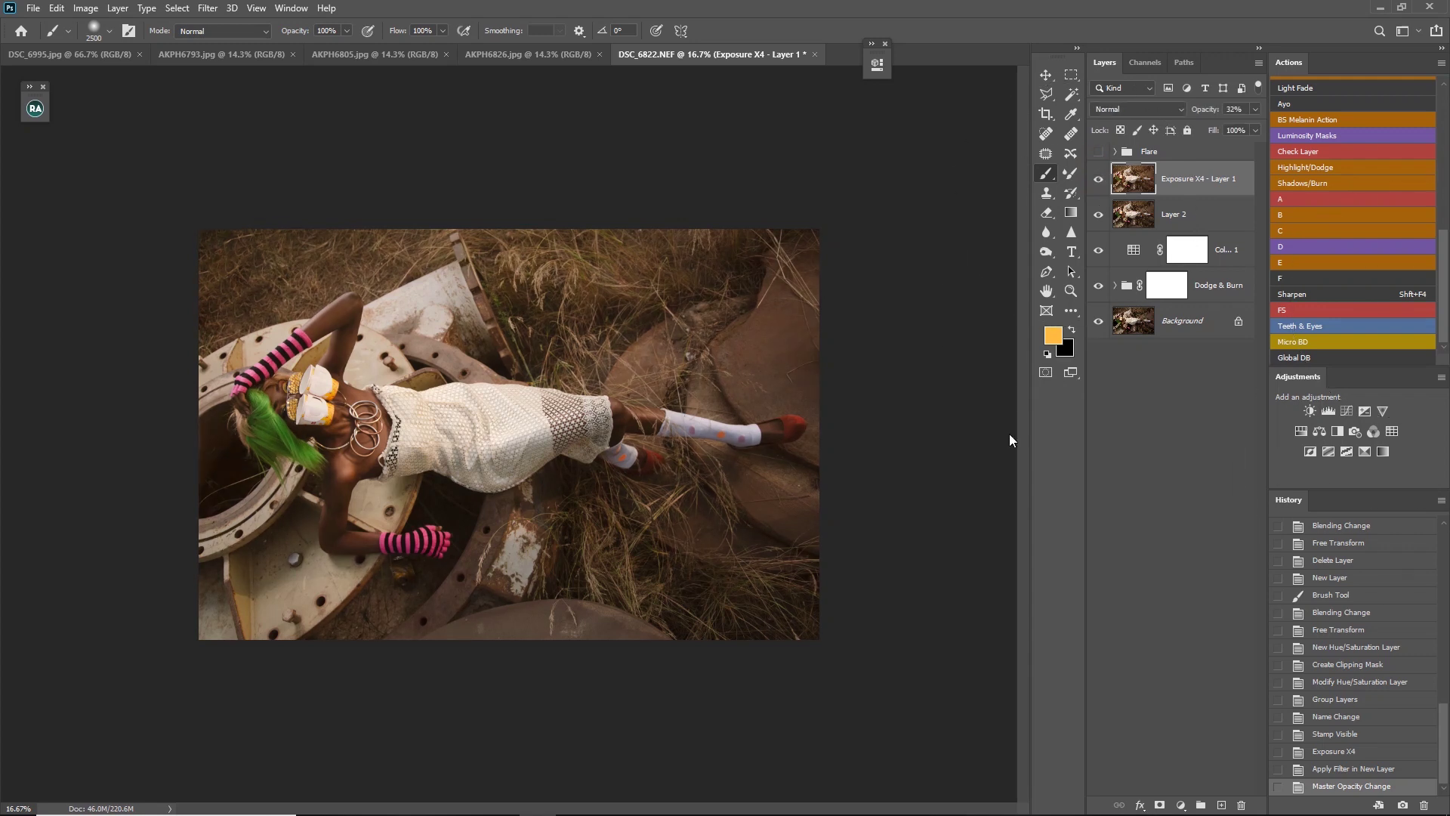
key(bracketleft)
key(bracketleft)
key(bracketleft)
key(bracketleft)
key(bracketleft)
key(bracketleft)
key(bracketleft)
key(bracketleft)
key(bracketleft)
key(bracketleft)
key(bracketleft)
key(bracketleft)
key(bracketleft)
key(bracketleft)
key(bracketleft)
key(bracketleft)
key(bracketleft)
key(bracketleft)
key(bracketleft)
key(bracketleft)
key(bracketleft)
key(bracketleft)
key(bracketleft)
key(bracketleft)
Add a Color Lookup layer loading the teal.CUBE 3D LUT, faded to 22% opacity
click(1392, 432)
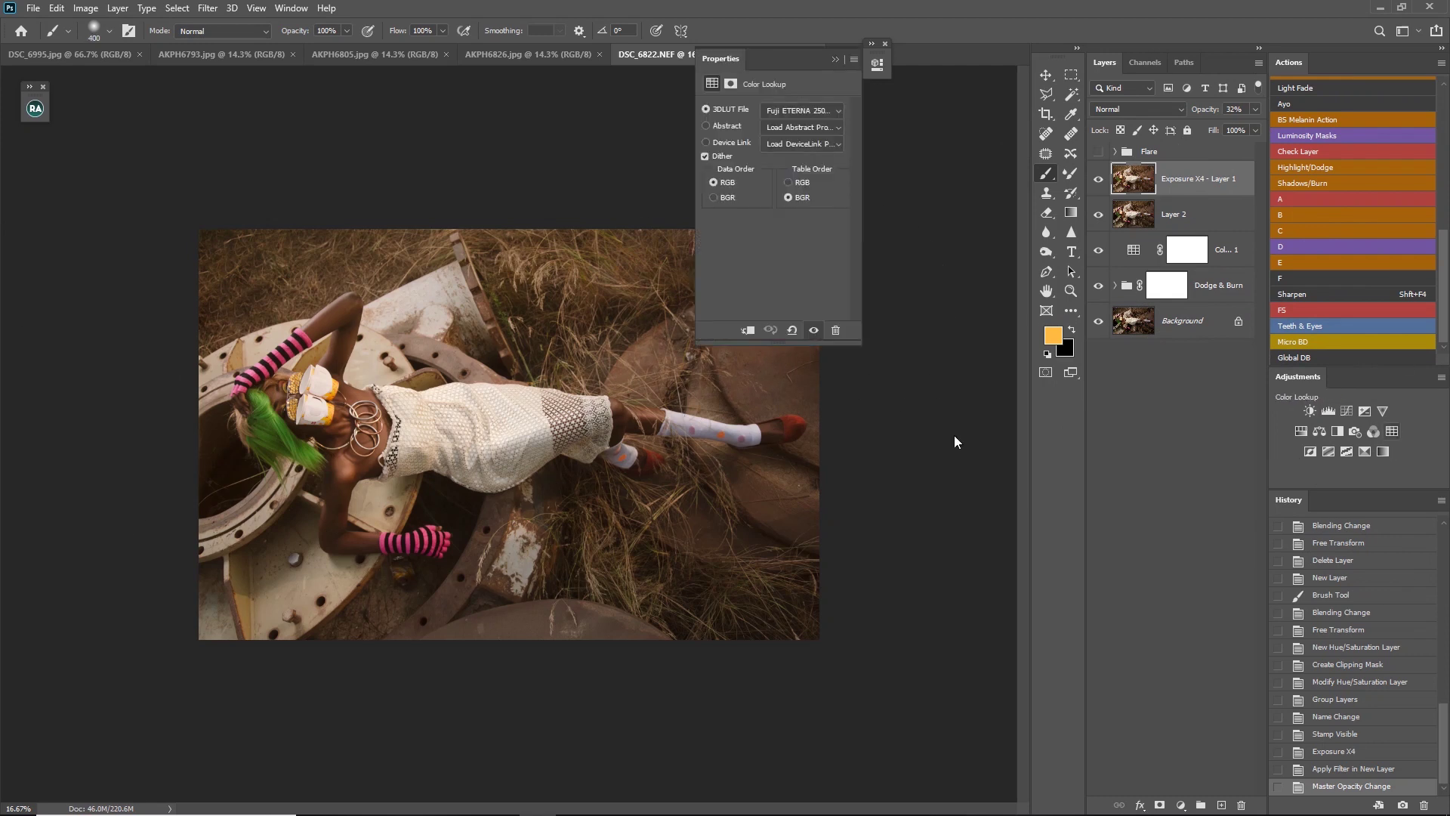
click(772, 111)
click(808, 19)
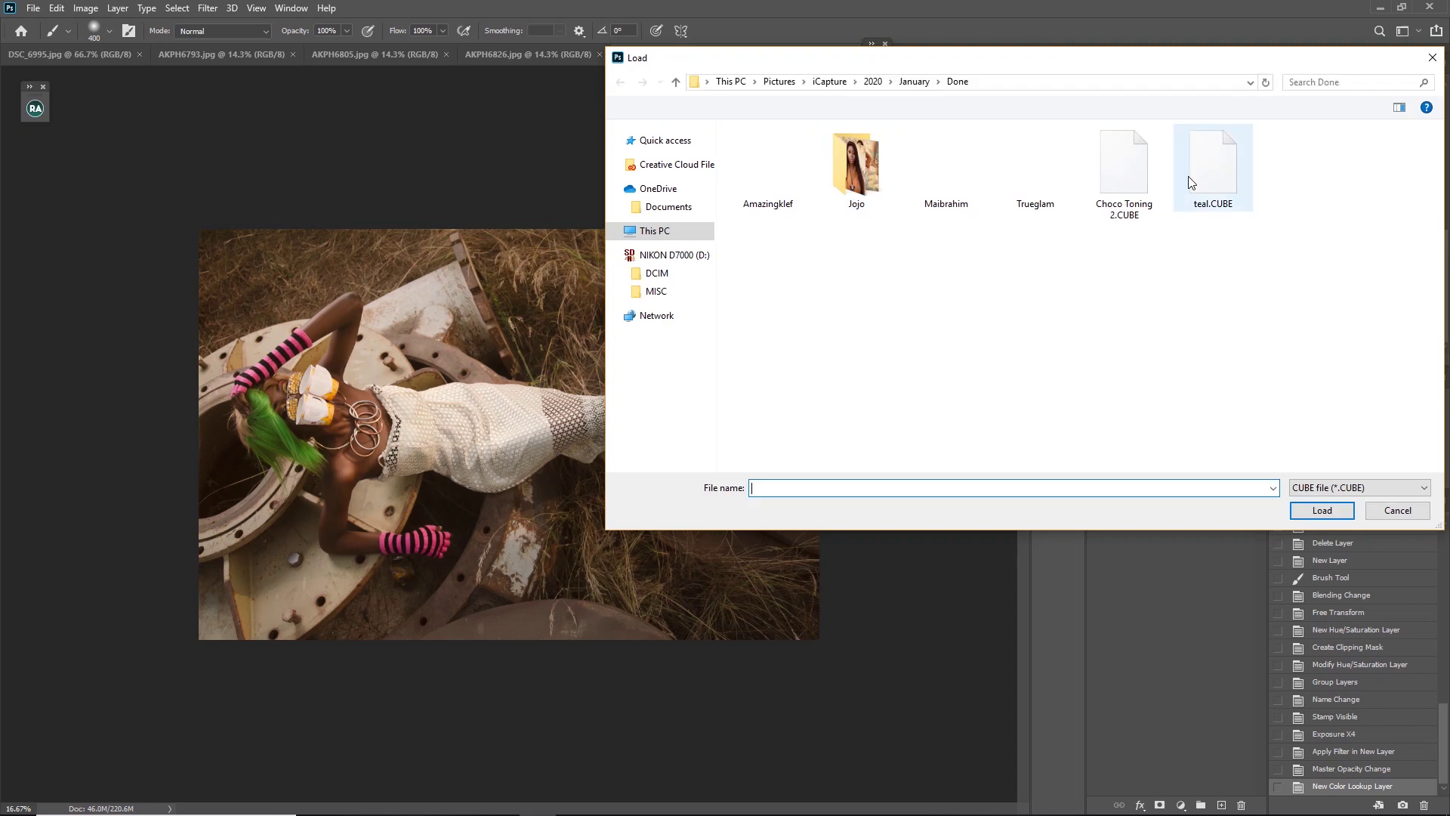
double_click(1213, 185)
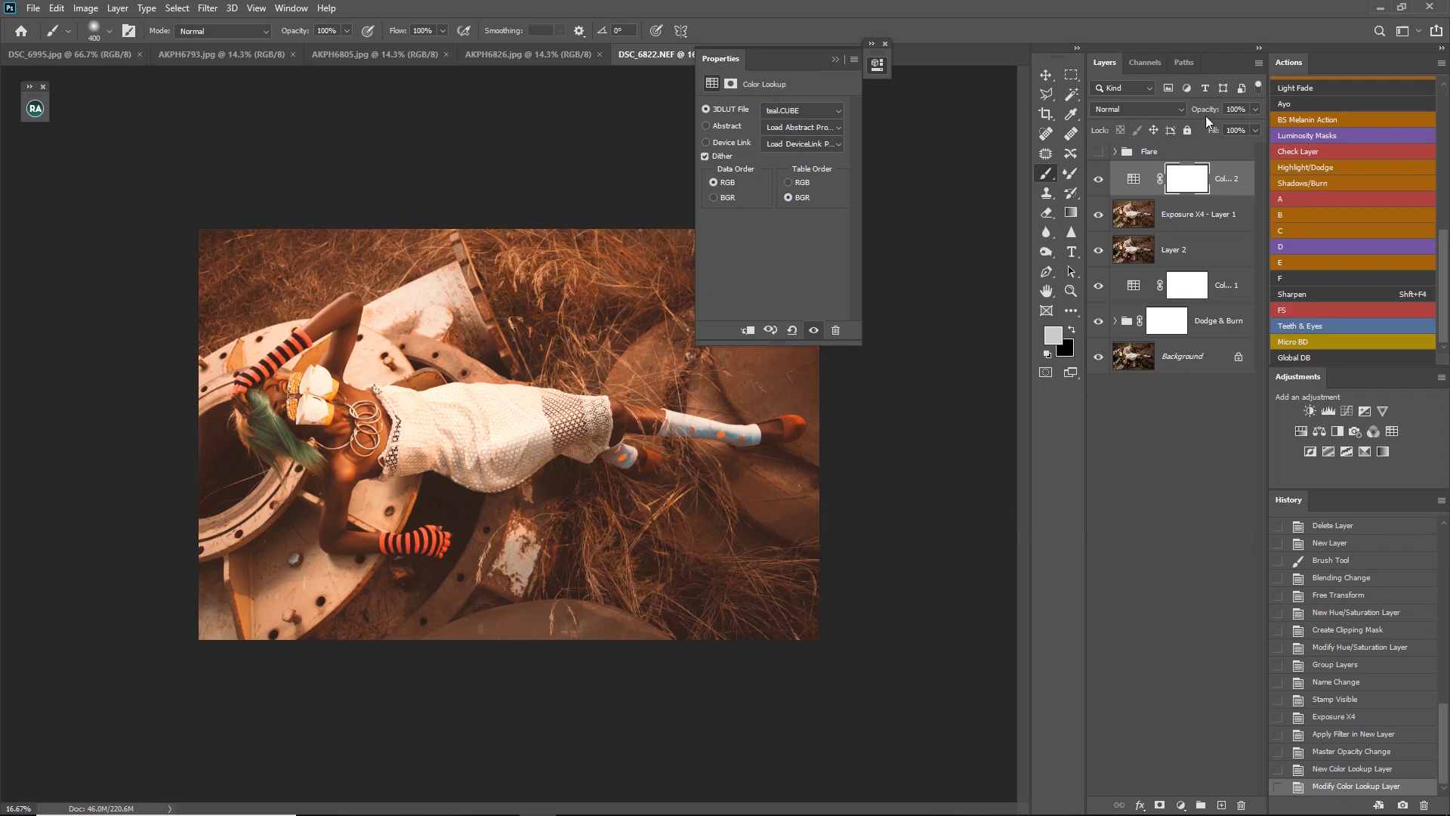
drag(1206, 109, 1154, 143)
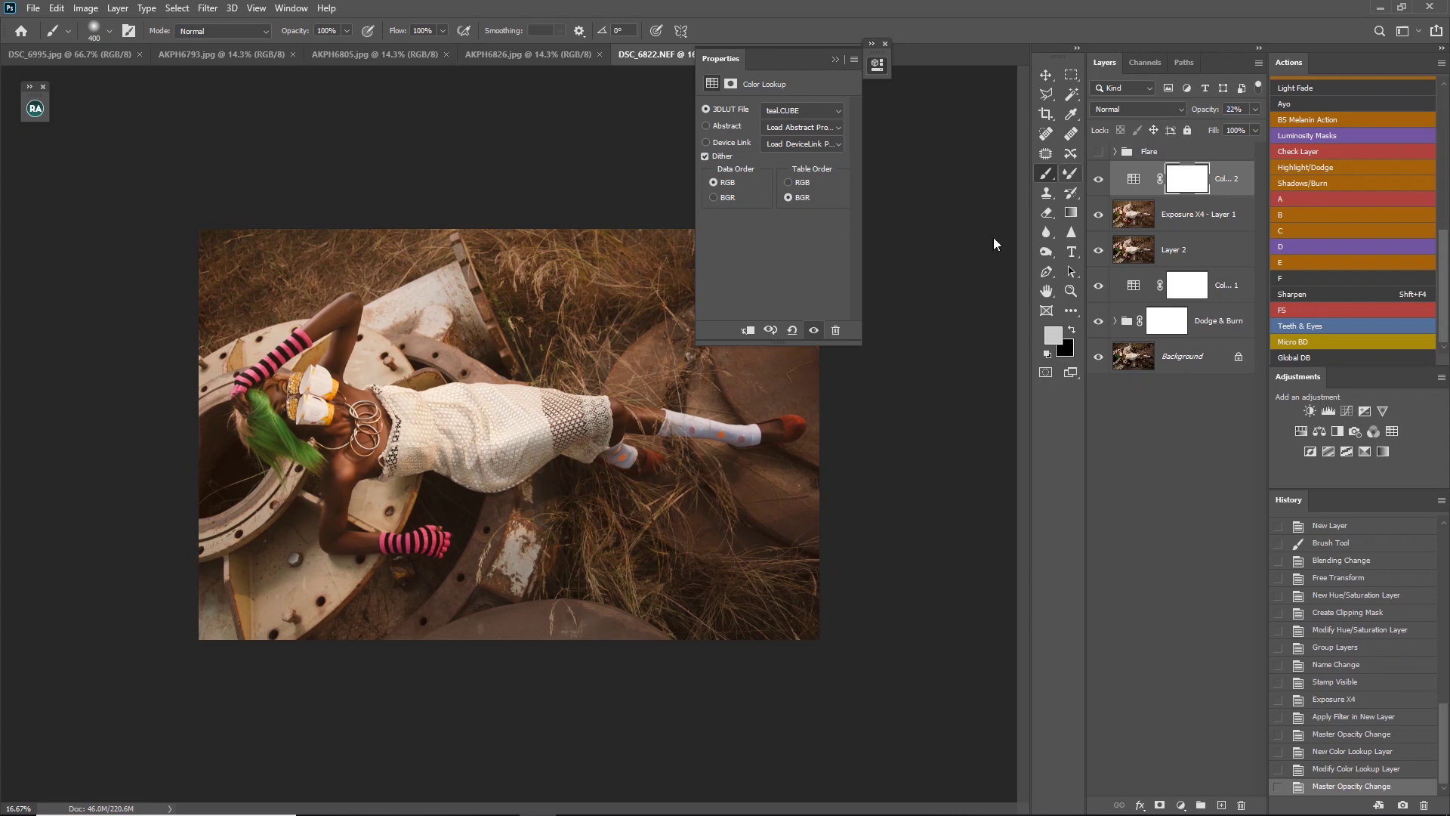
click(835, 60)
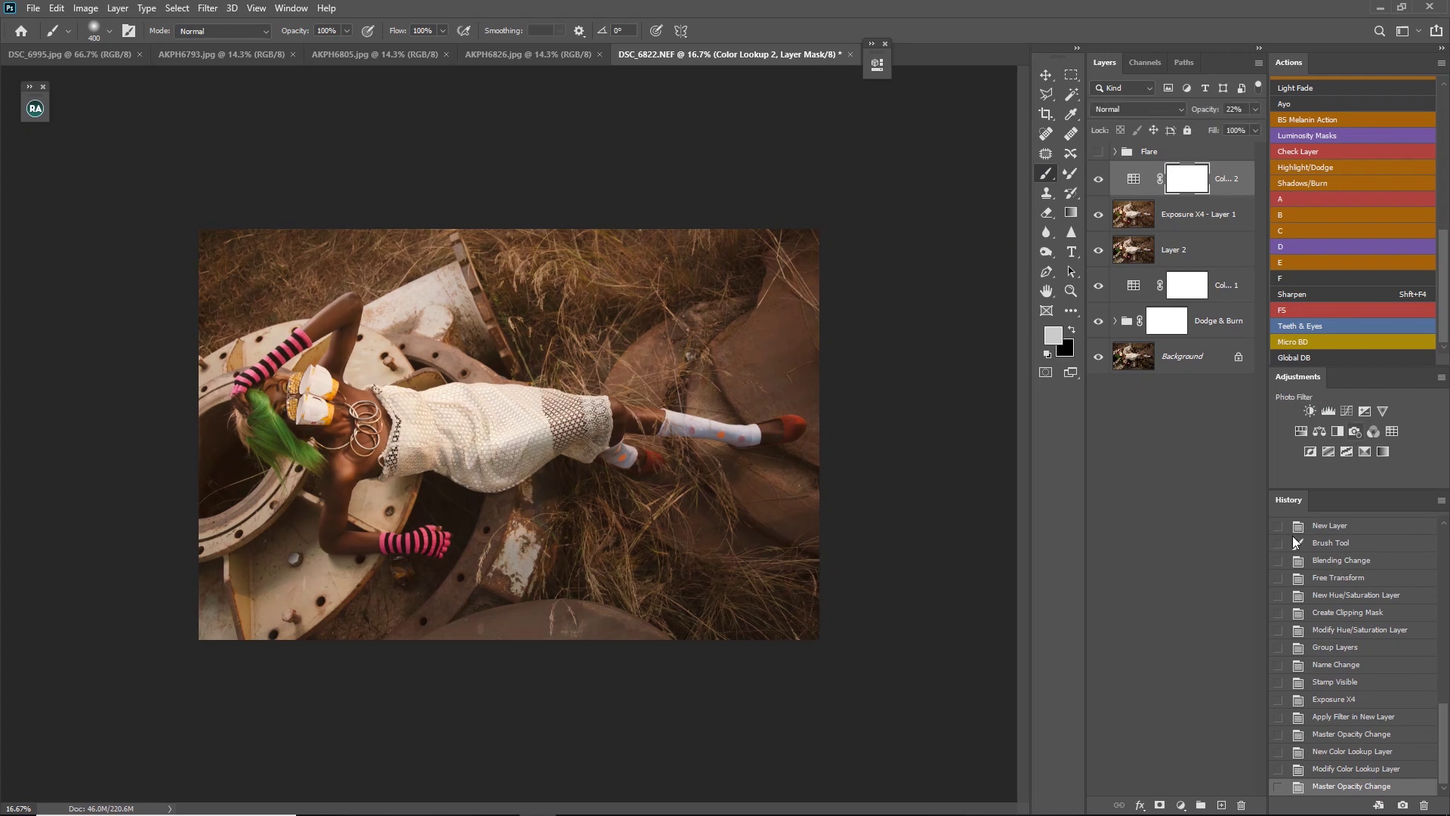
Add a Cooling Filter (82) Photo Filter below Color Lookup 2 at 39% opacity, then compare
click(1182, 805)
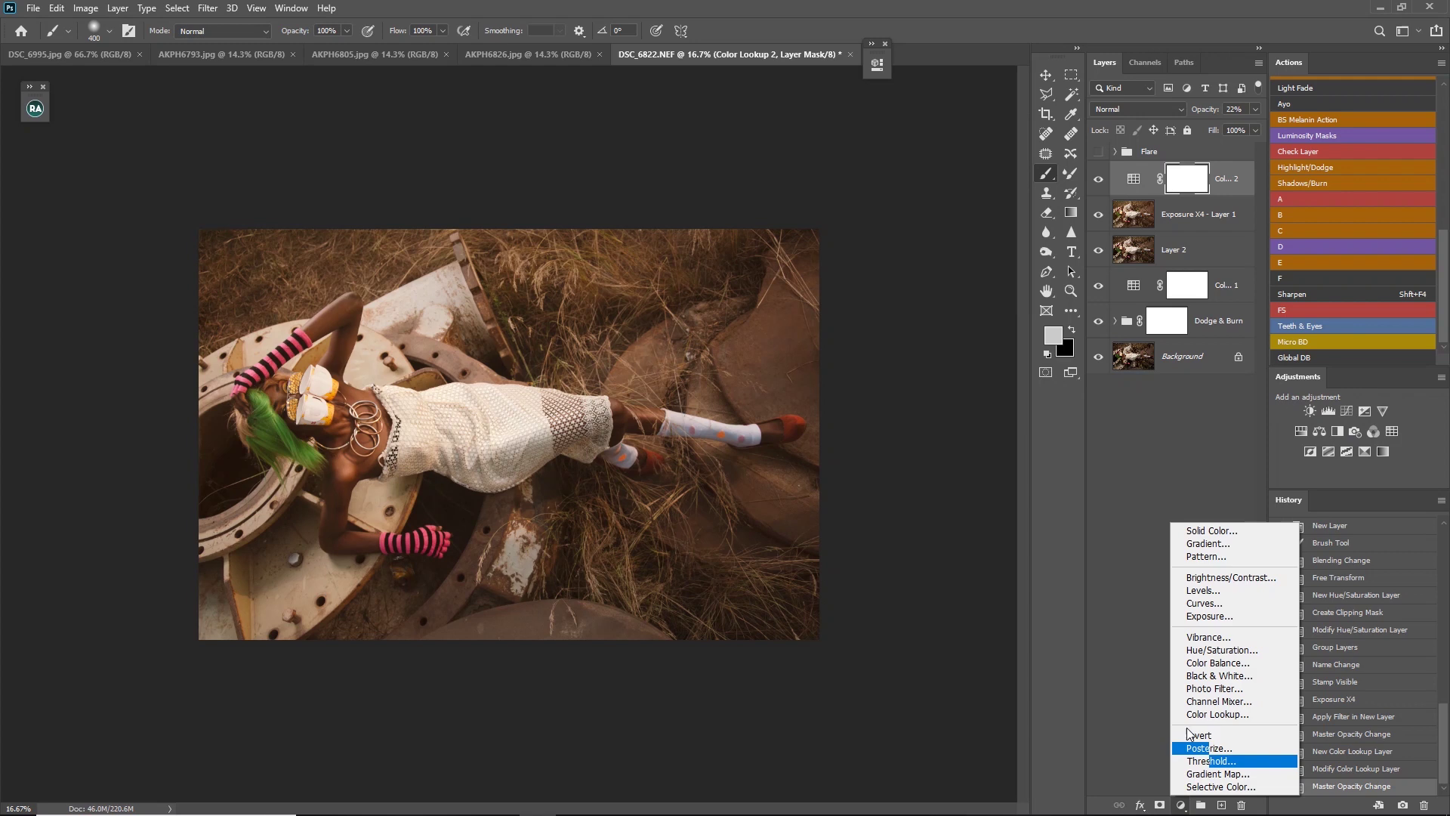
click(1208, 687)
click(793, 108)
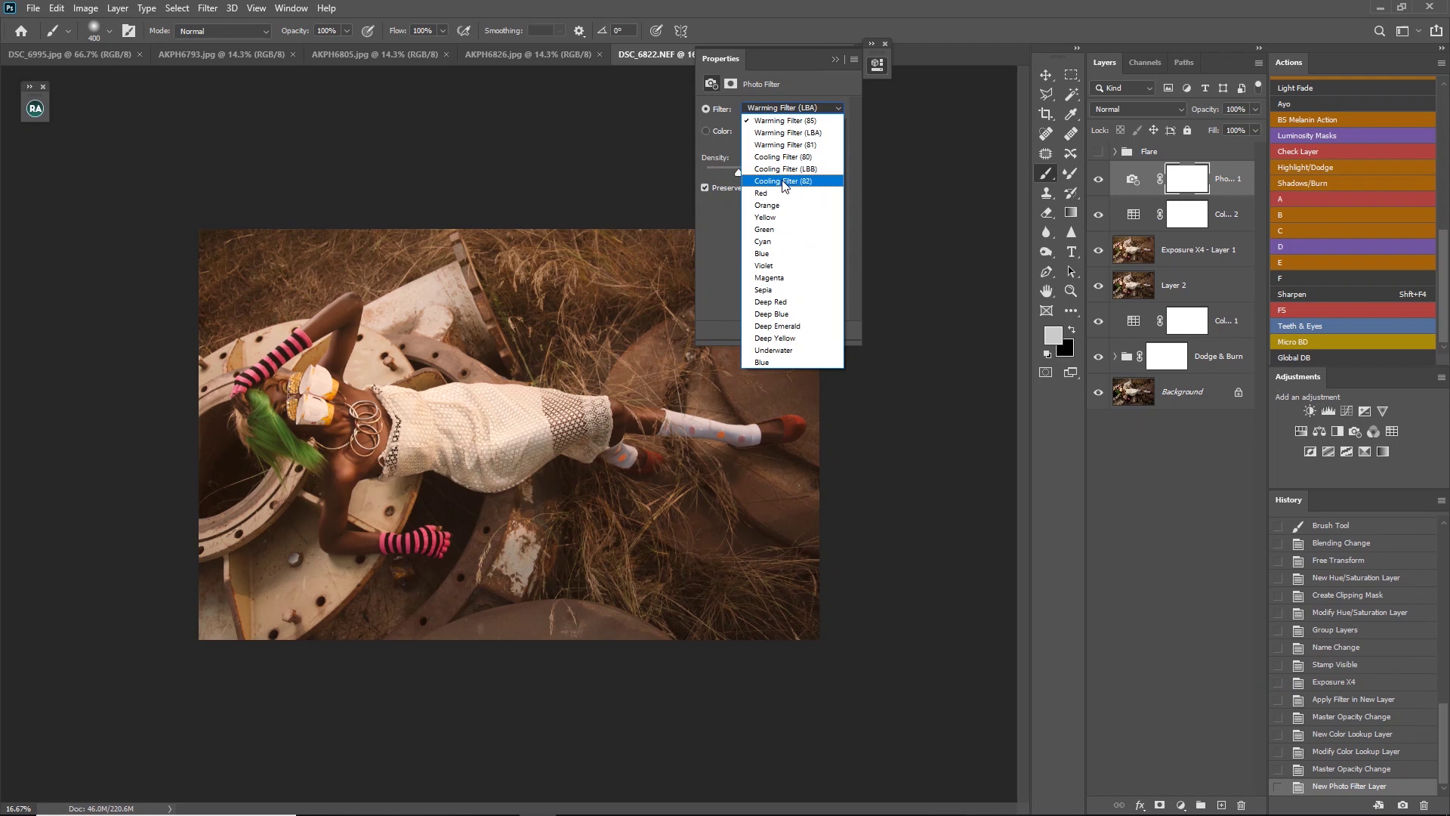
click(785, 181)
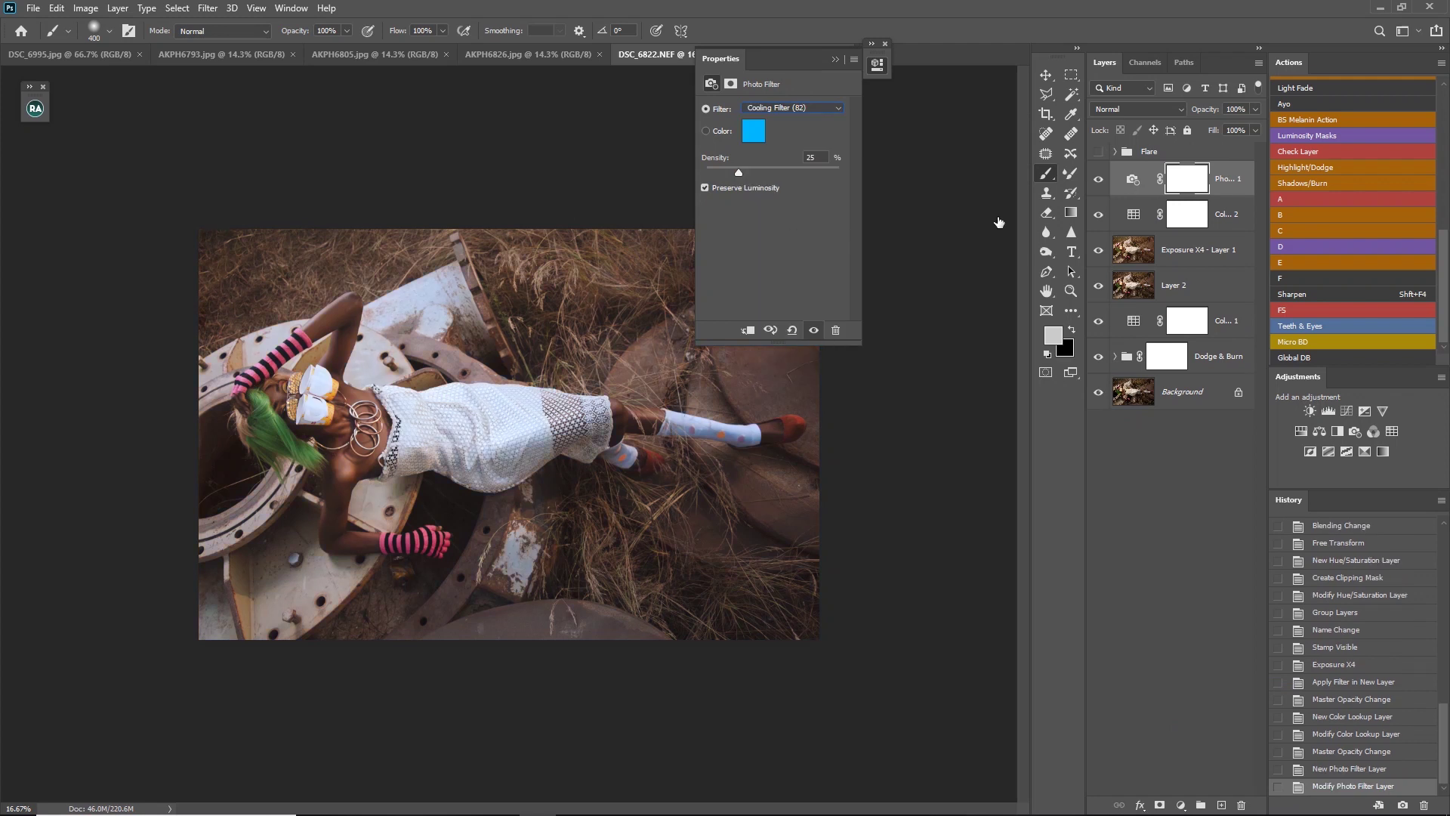
drag(1226, 211, 1228, 180)
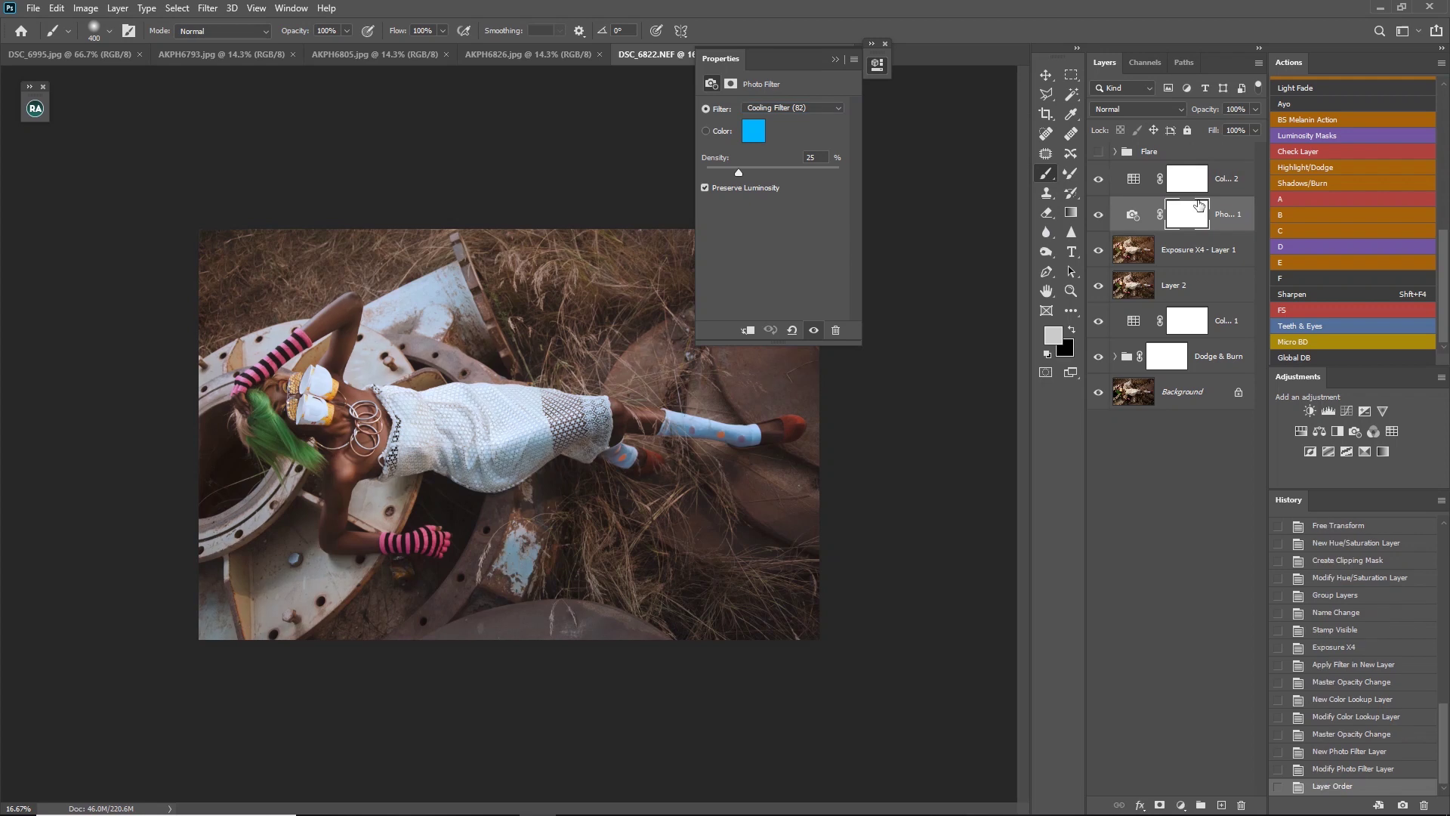
drag(1206, 111, 1162, 120)
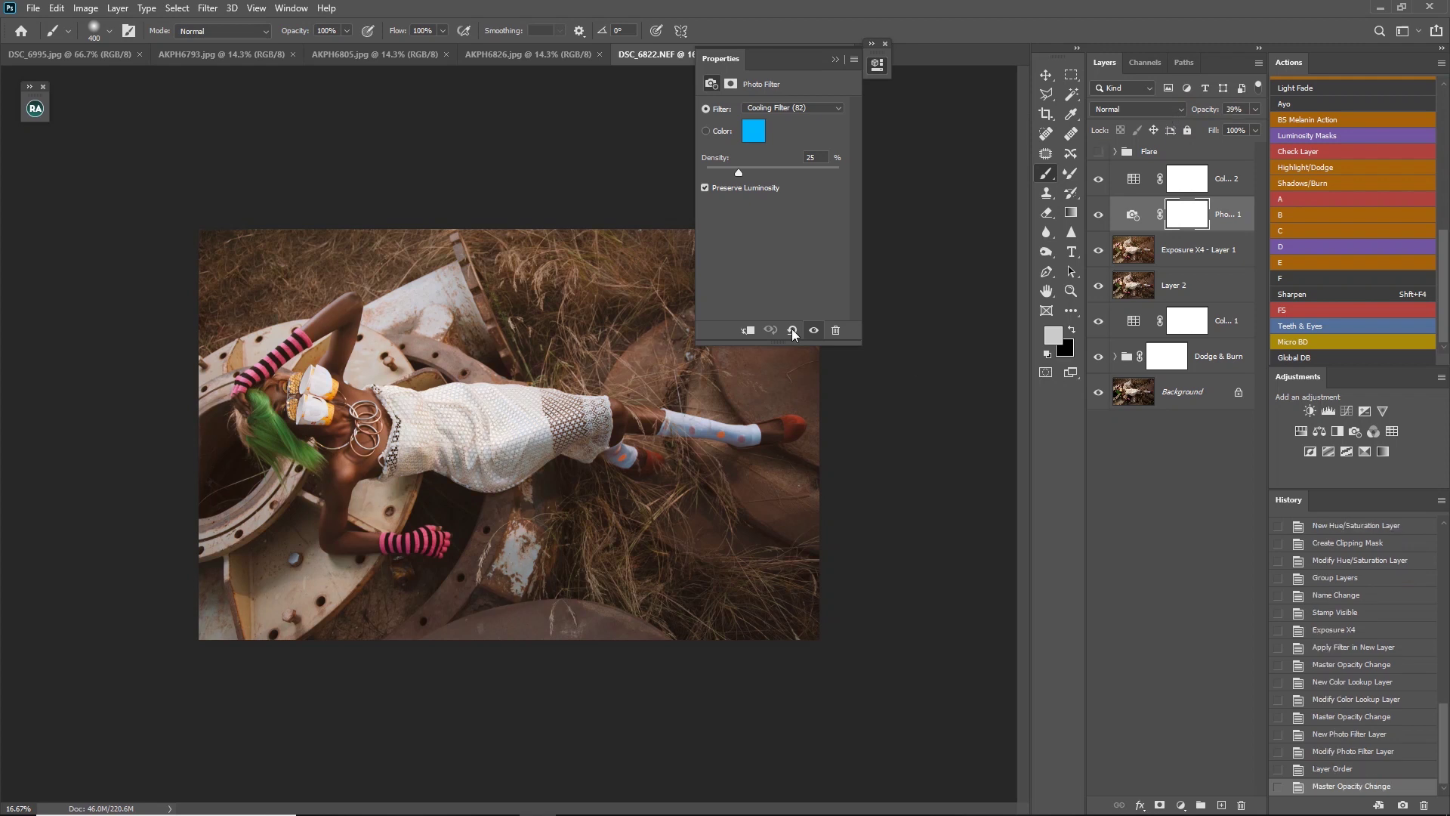
click(1097, 391)
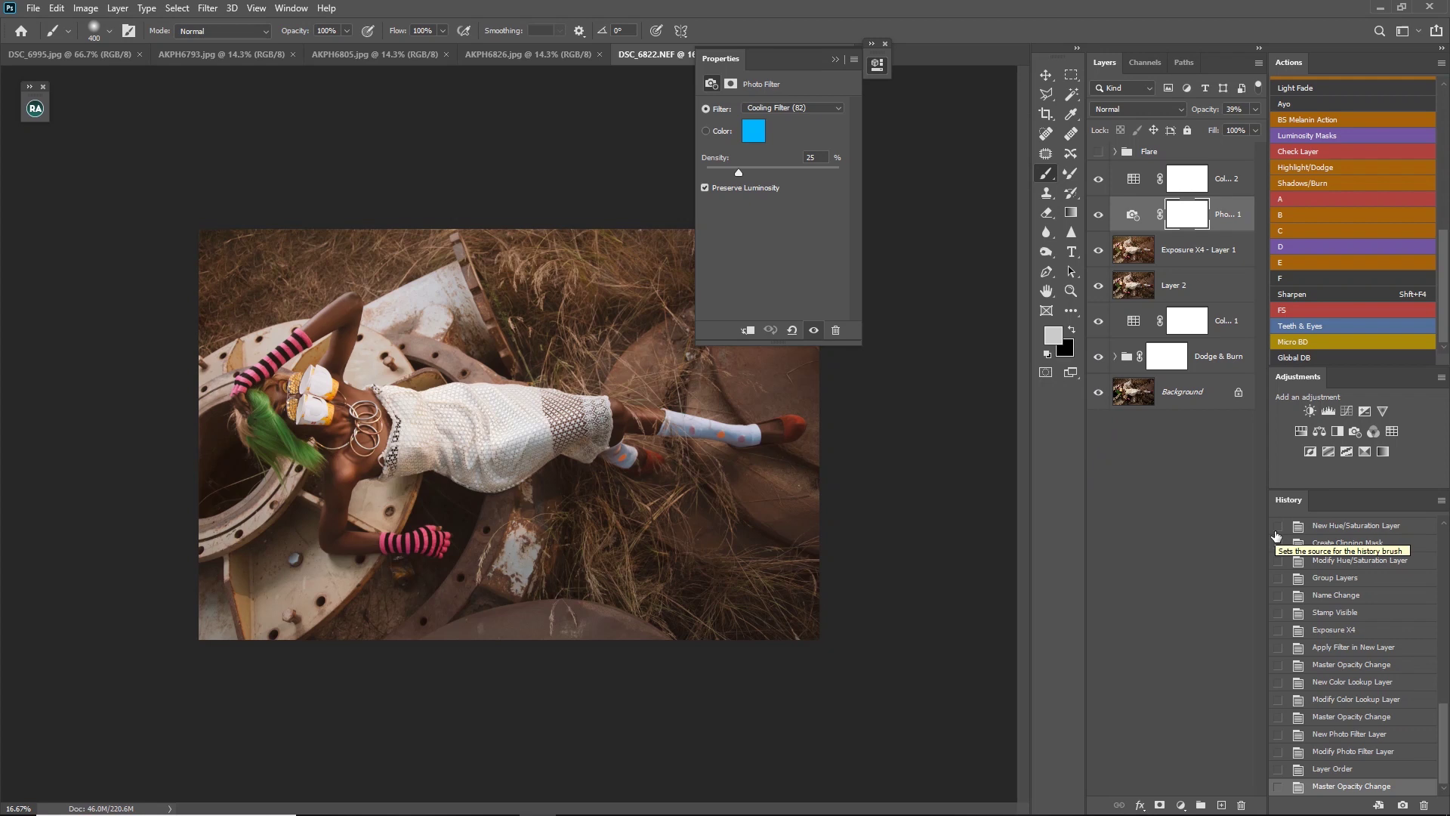
drag(778, 70, 907, 108)
key(r)
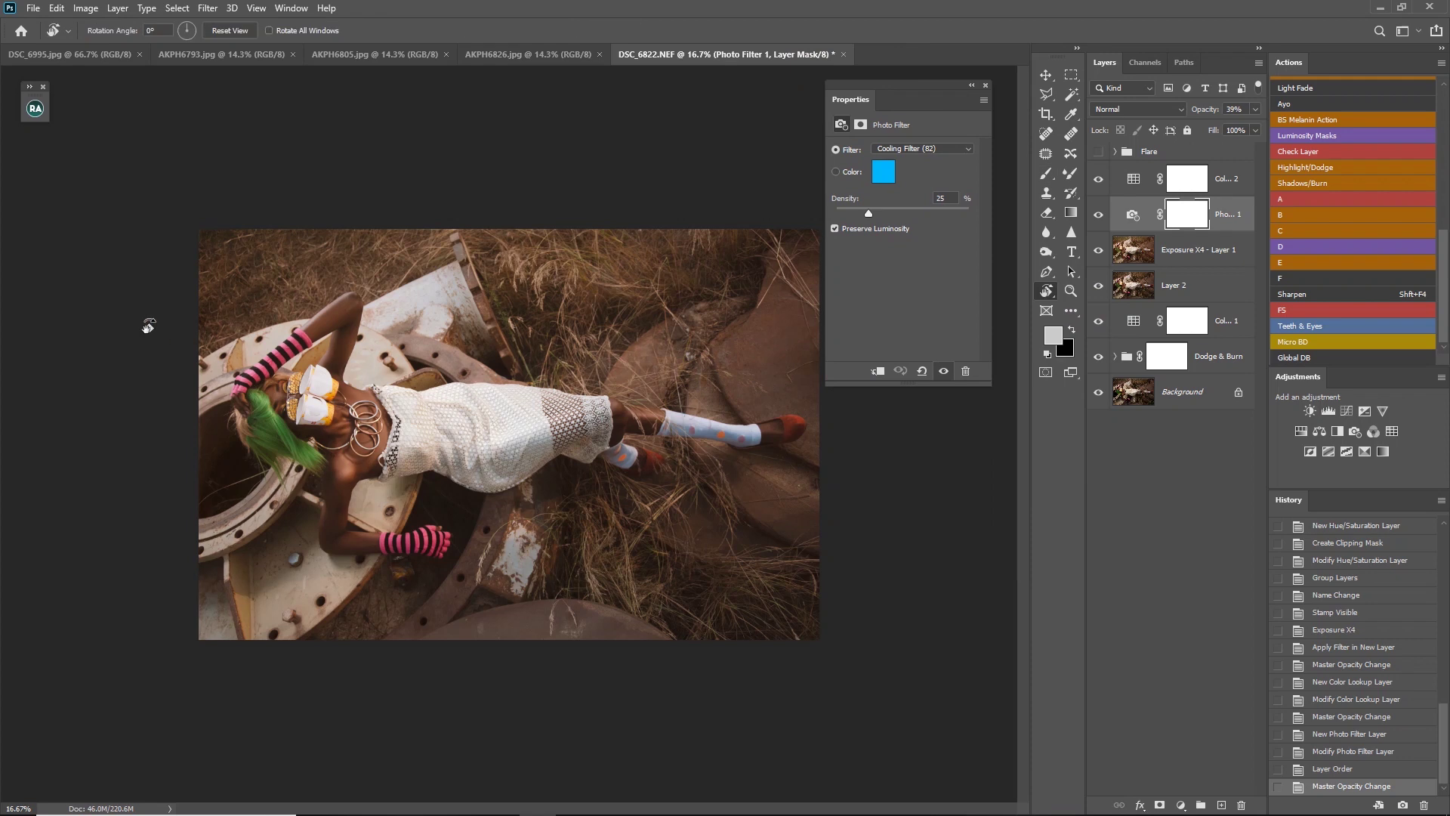
drag(113, 285, 590, 157)
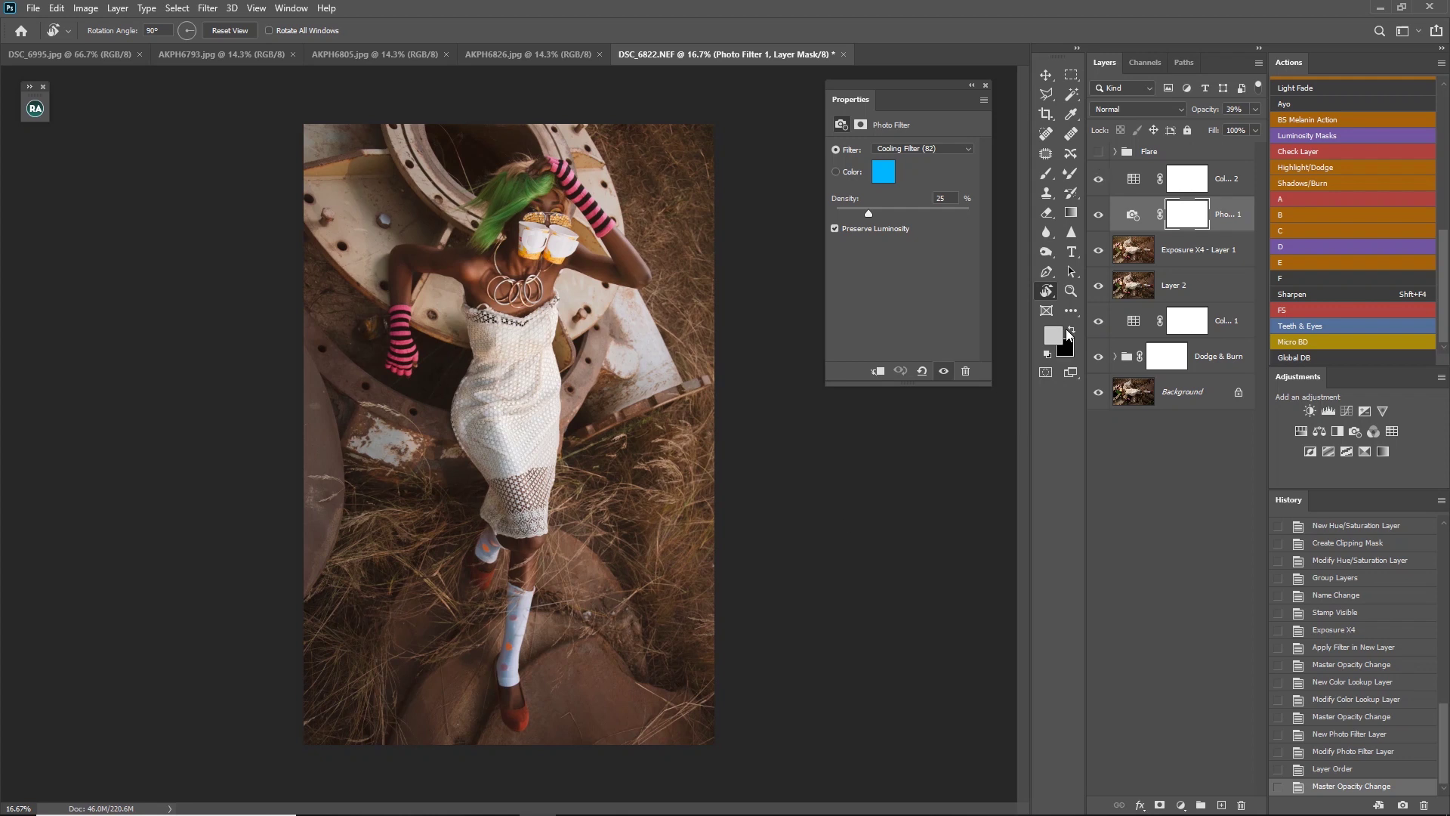
alt+click(1097, 394)
alt+click(1098, 394)
drag(723, 759, 861, 377)
click(229, 31)
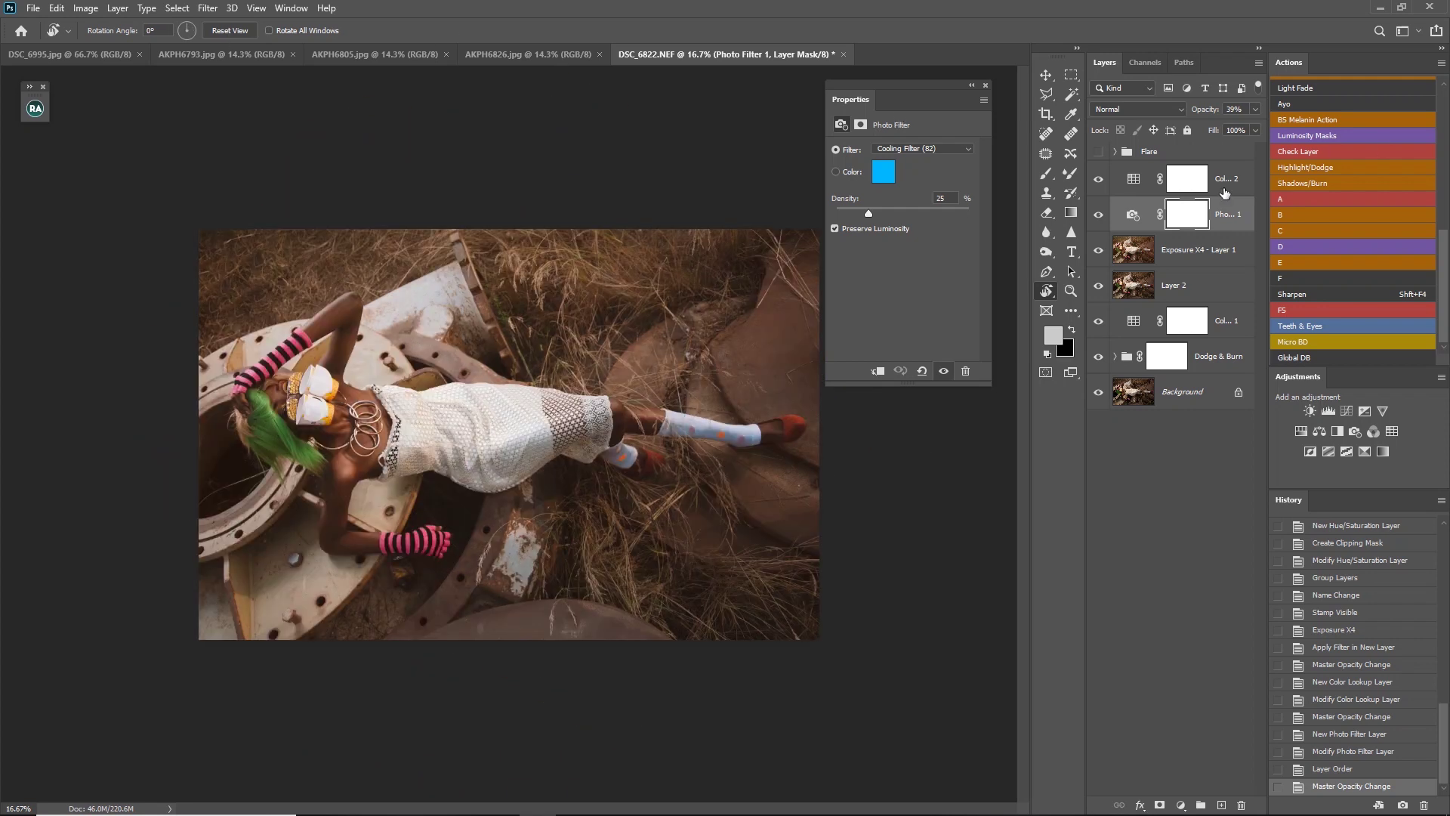
Restore the Flare group, turn it on, and place it between the lookup and photo filter layers
click(1246, 171)
click(1178, 150)
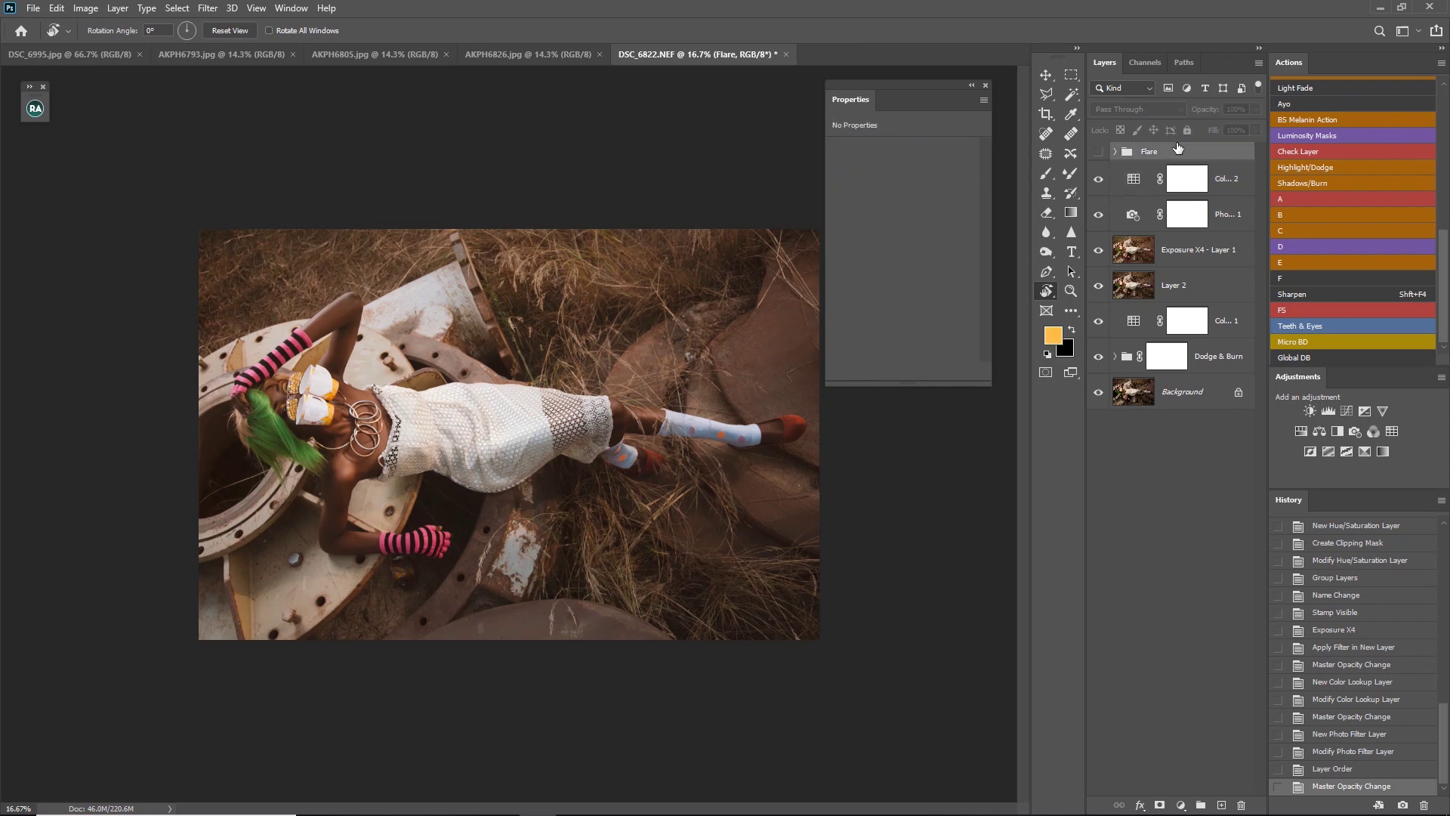
key(Delete)
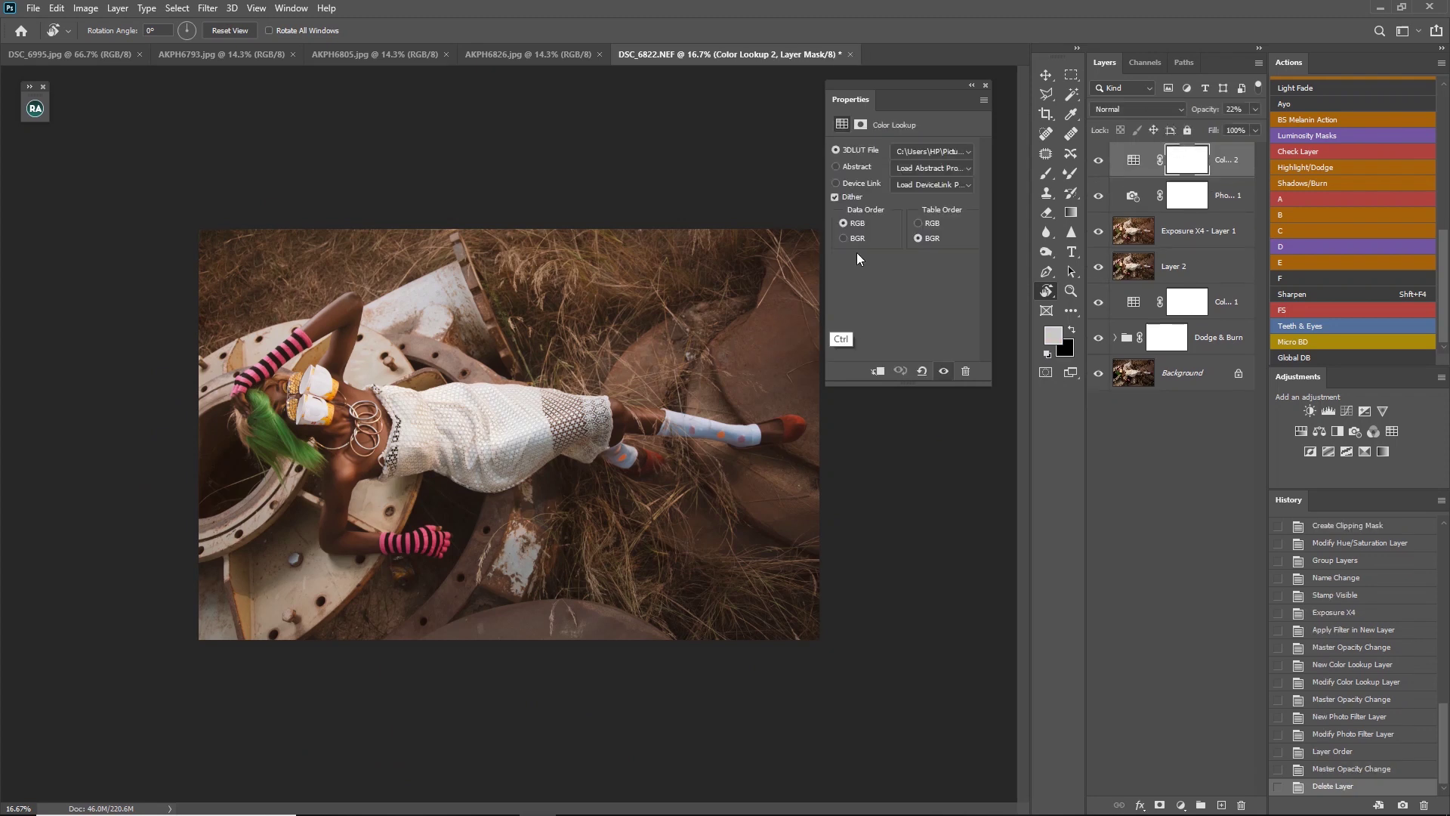
key(ctrl+z)
click(1099, 152)
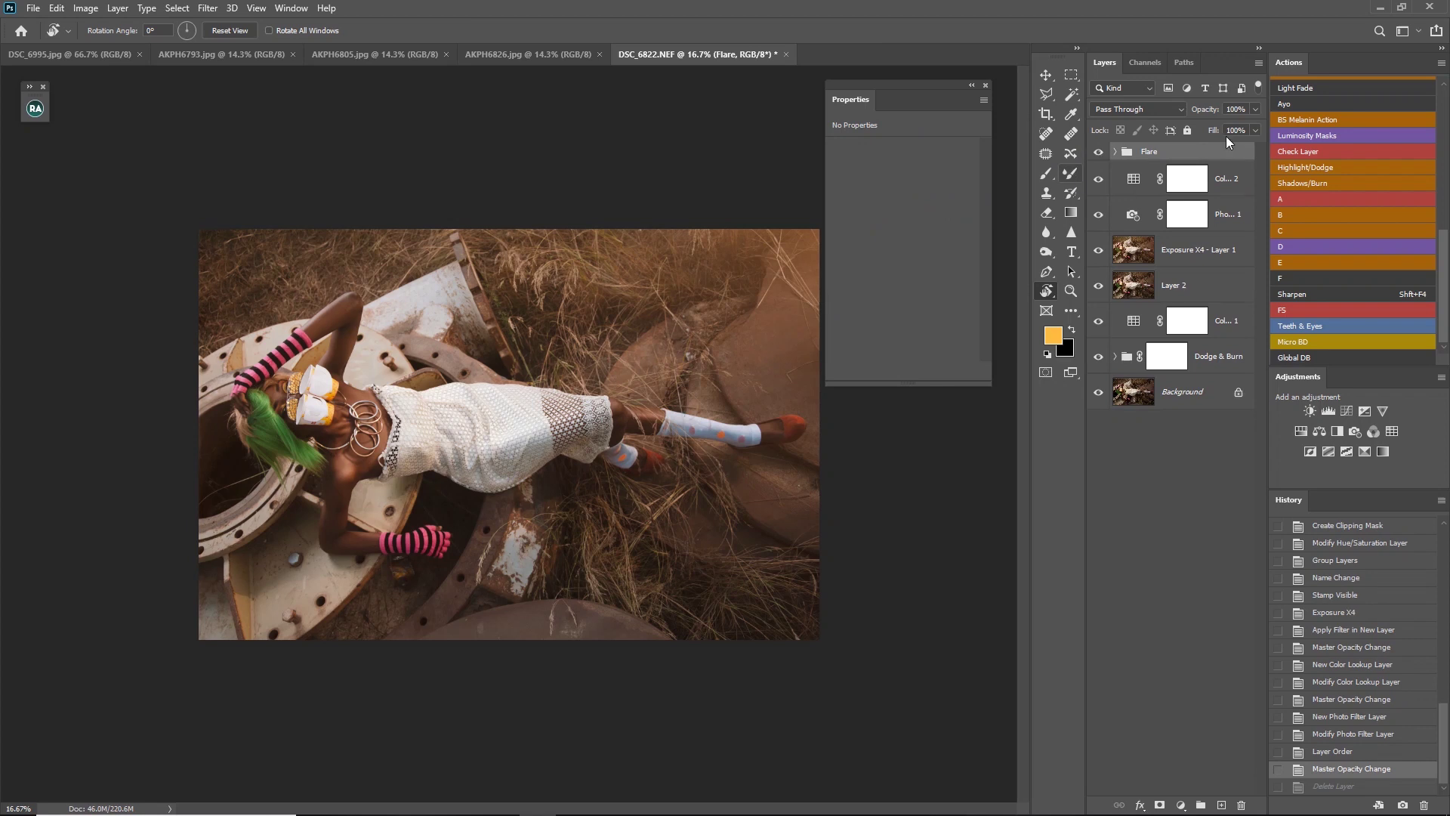
drag(1184, 151, 1182, 201)
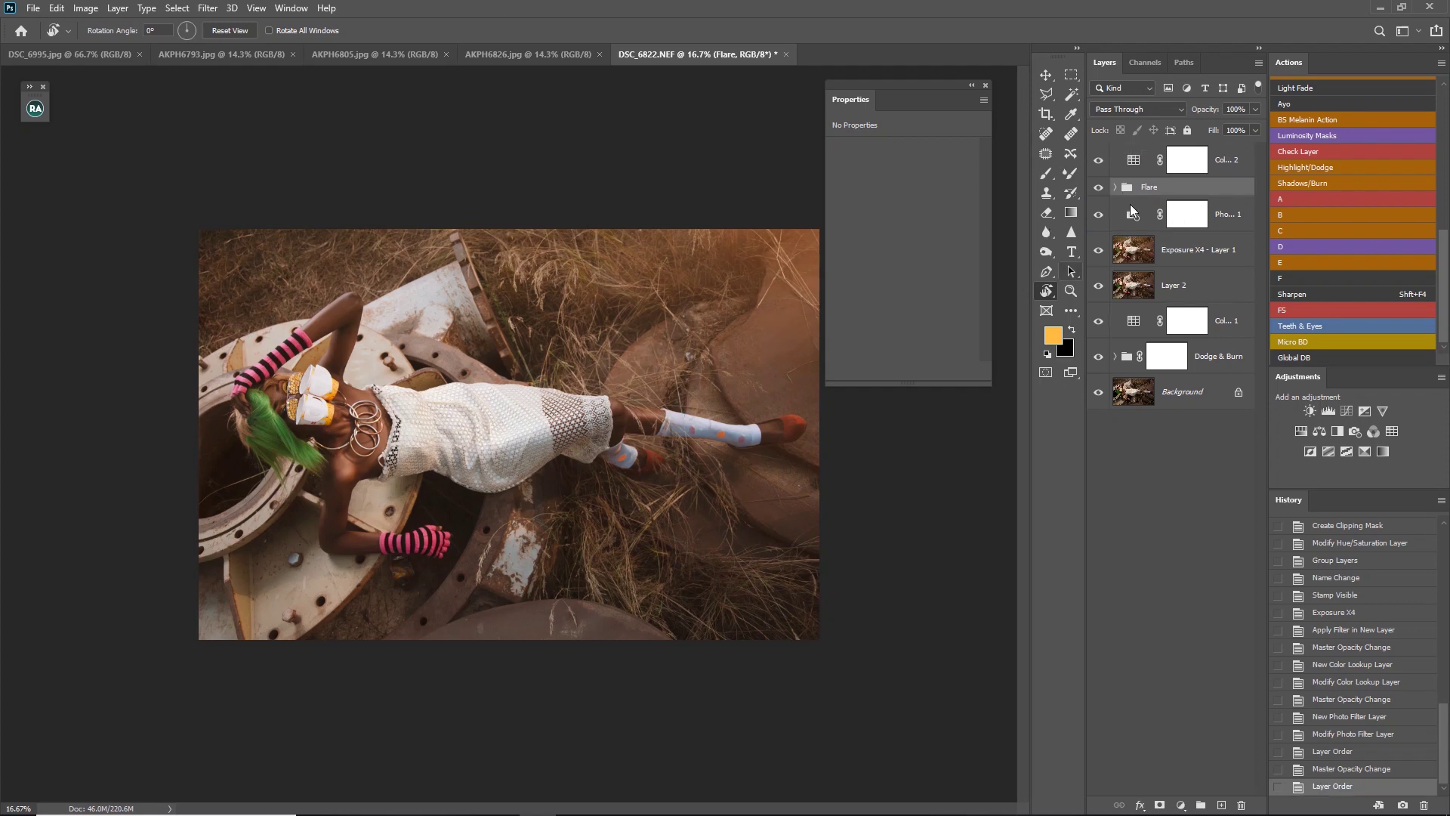
Scale the flare to about 119%, shift it up-left, and set the Flare group to 77% opacity
key(ctrl+t)
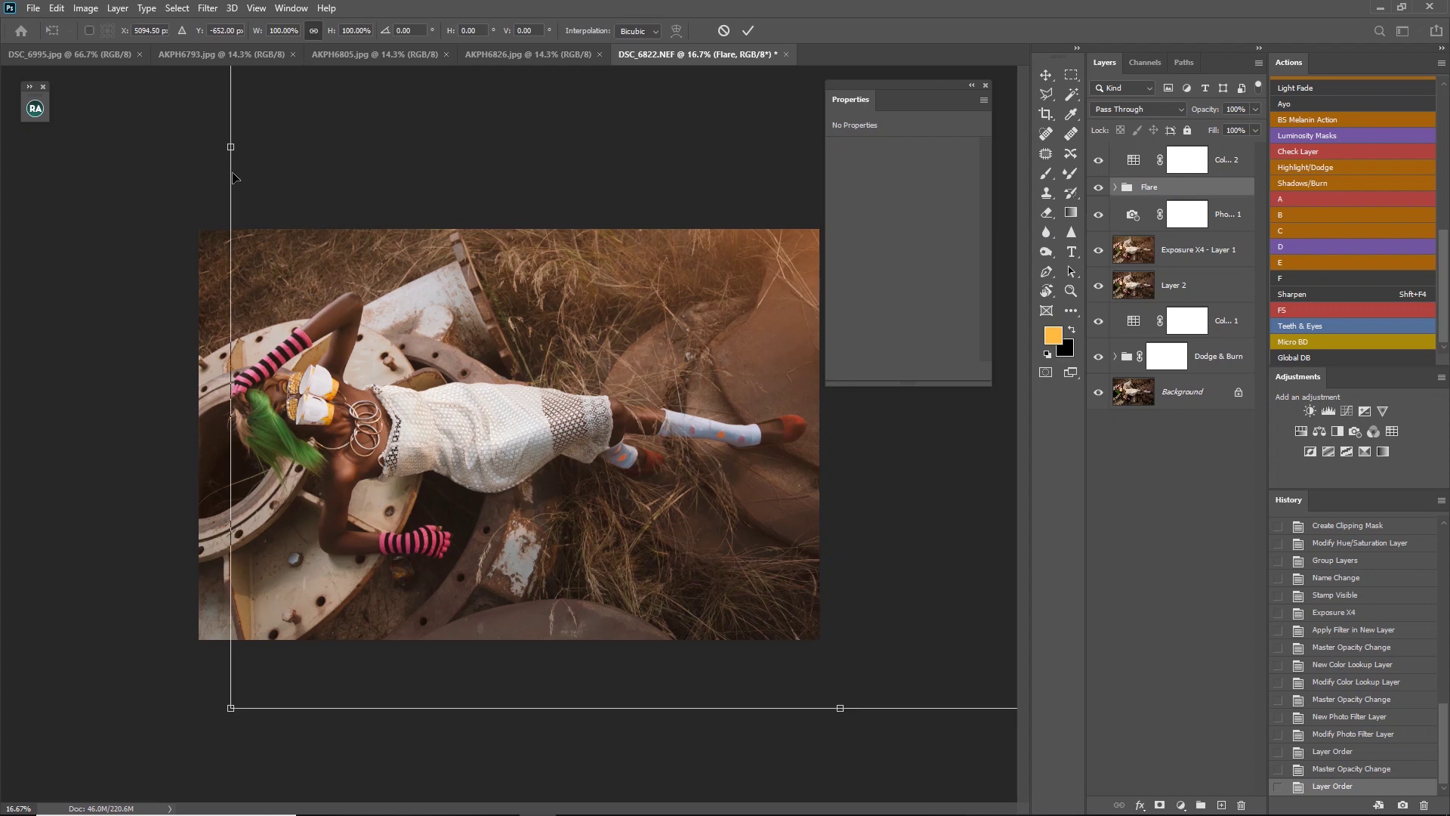
drag(230, 146, 4, 184)
drag(729, 223, 580, 96)
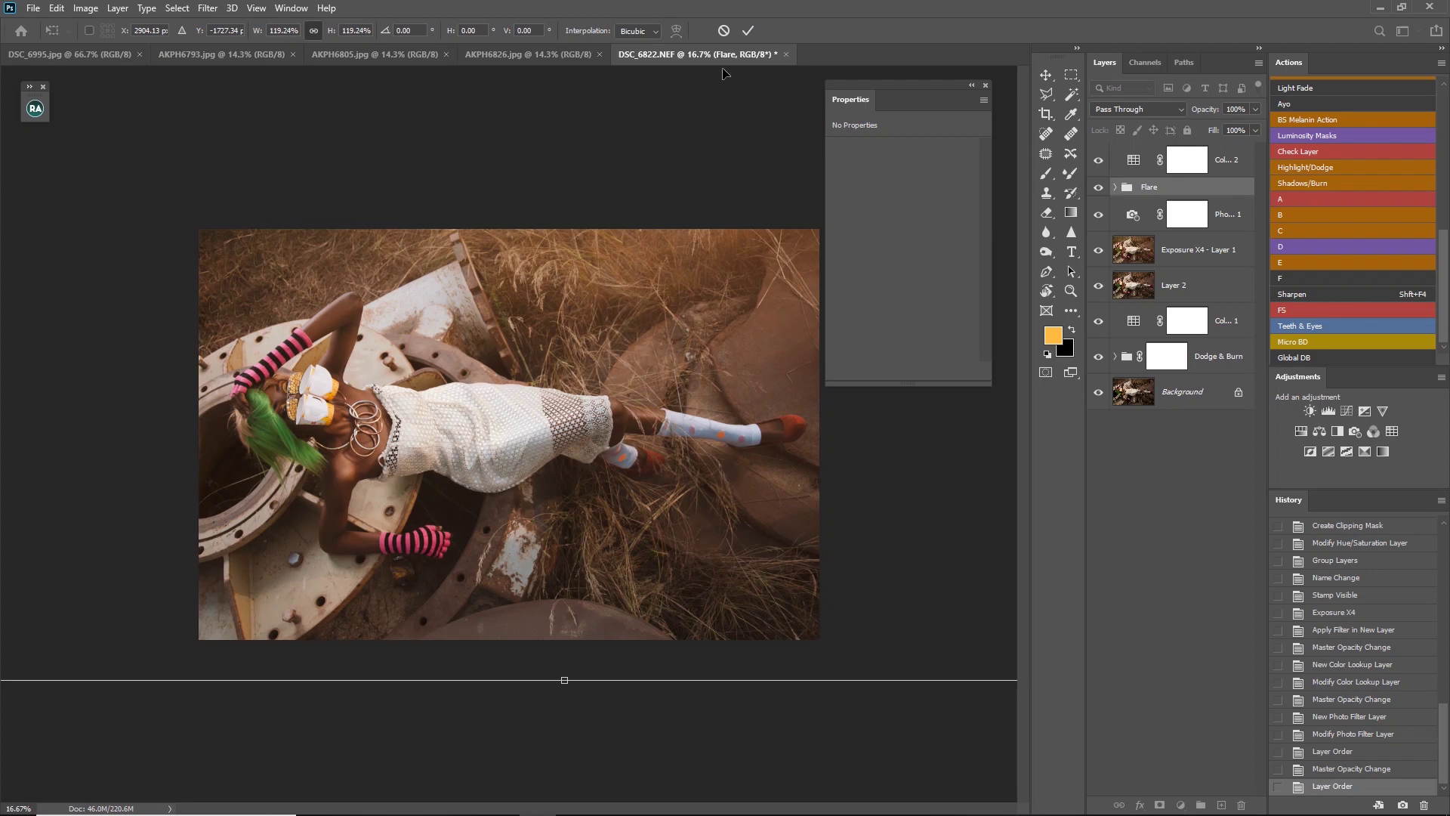
click(744, 33)
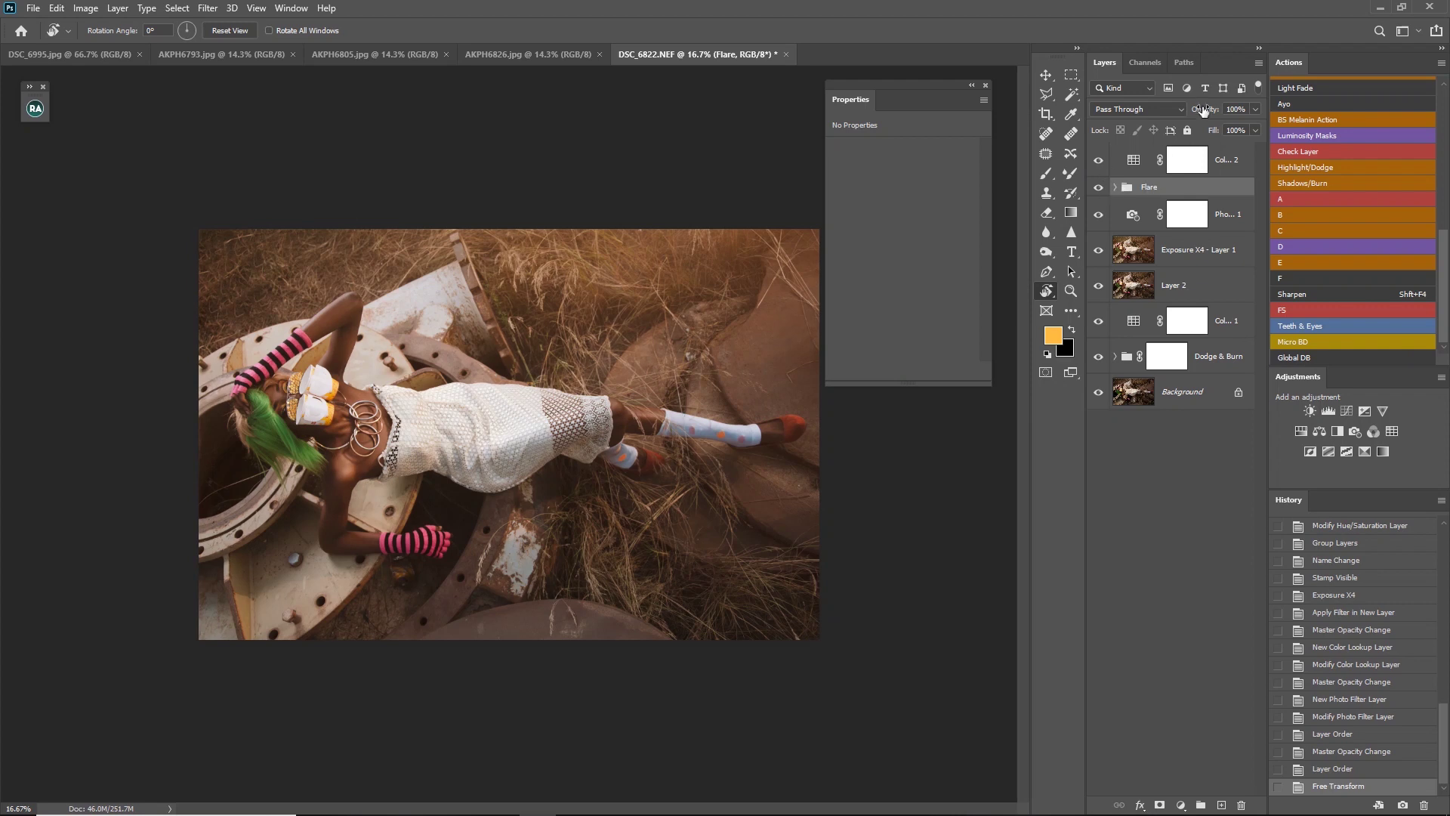
mouse_move(1209, 111)
mouse_down()
mouse_move(1177, 120)
mouse_move(1224, 121)
mouse_move(1208, 120)
mouse_up()
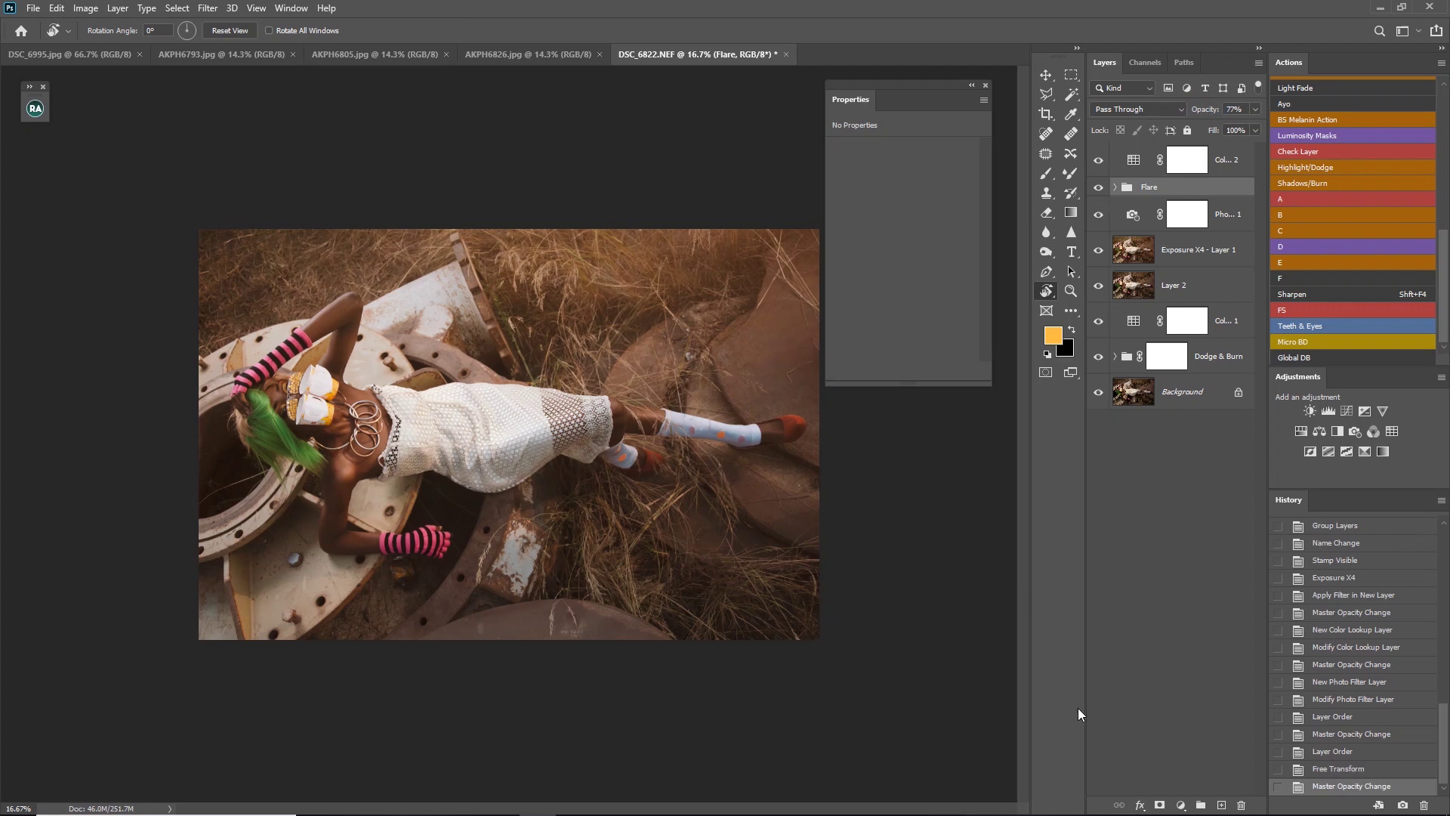
alt+click(1098, 392)
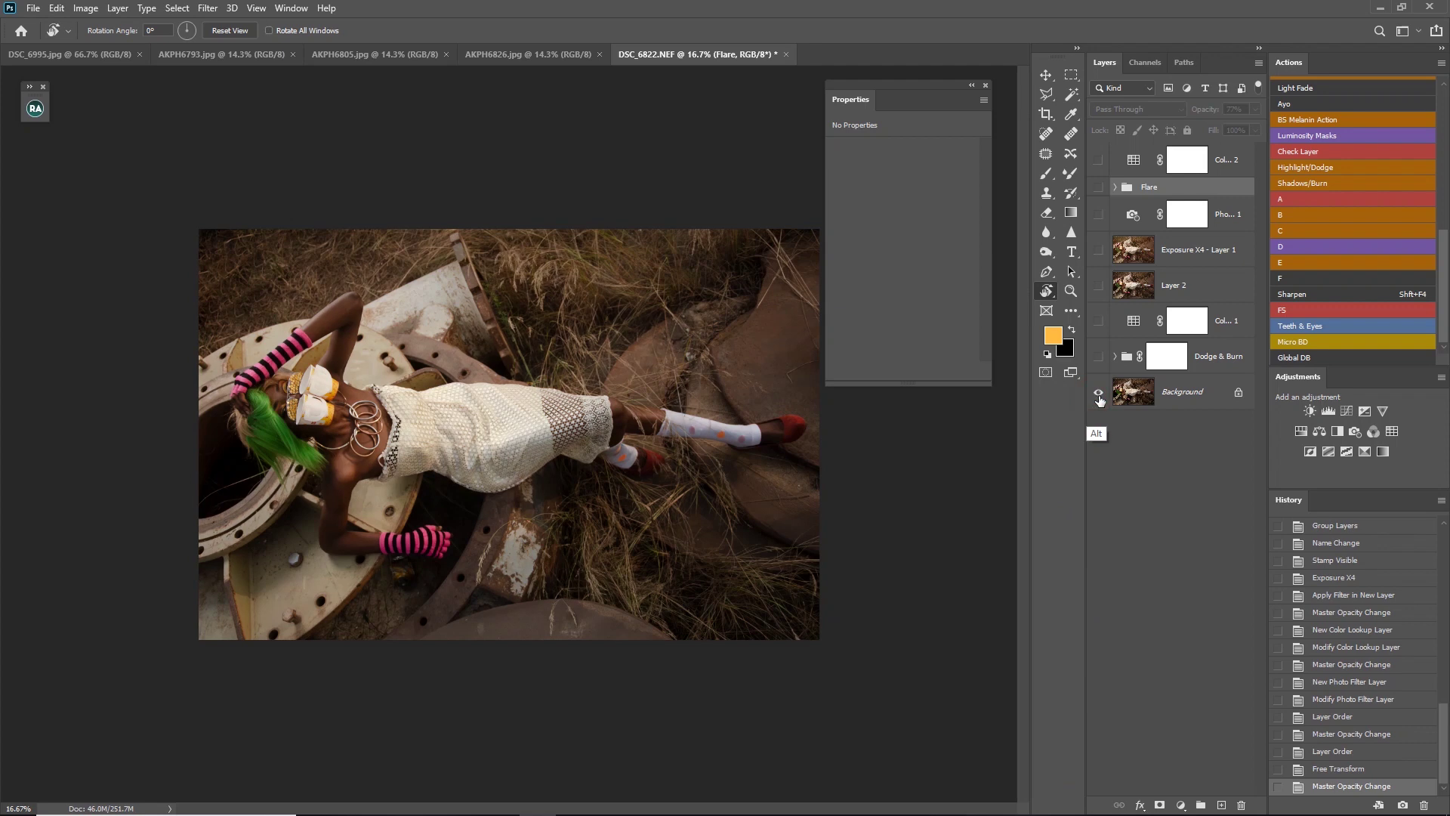
alt+click(1098, 391)
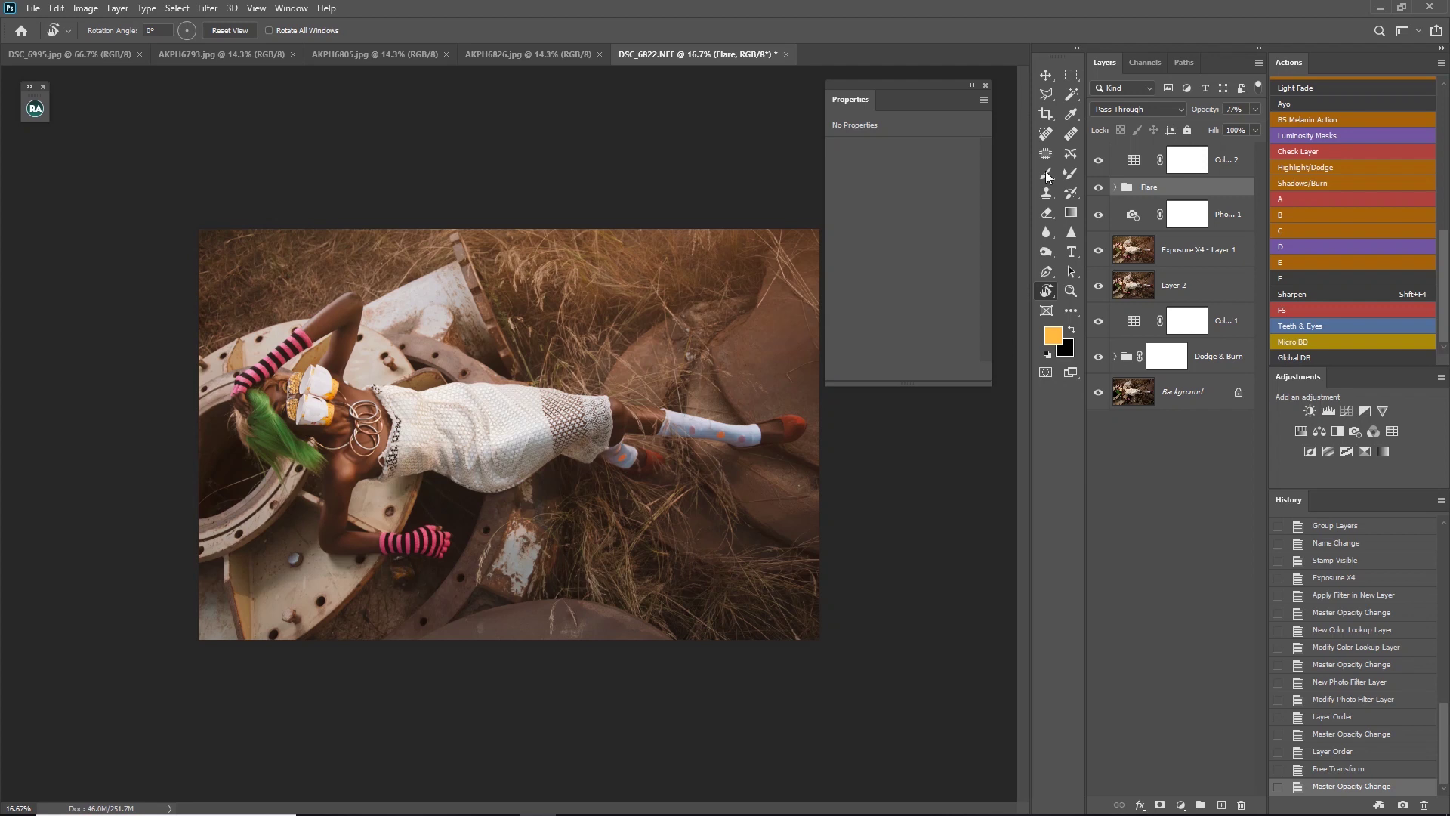
click(1225, 159)
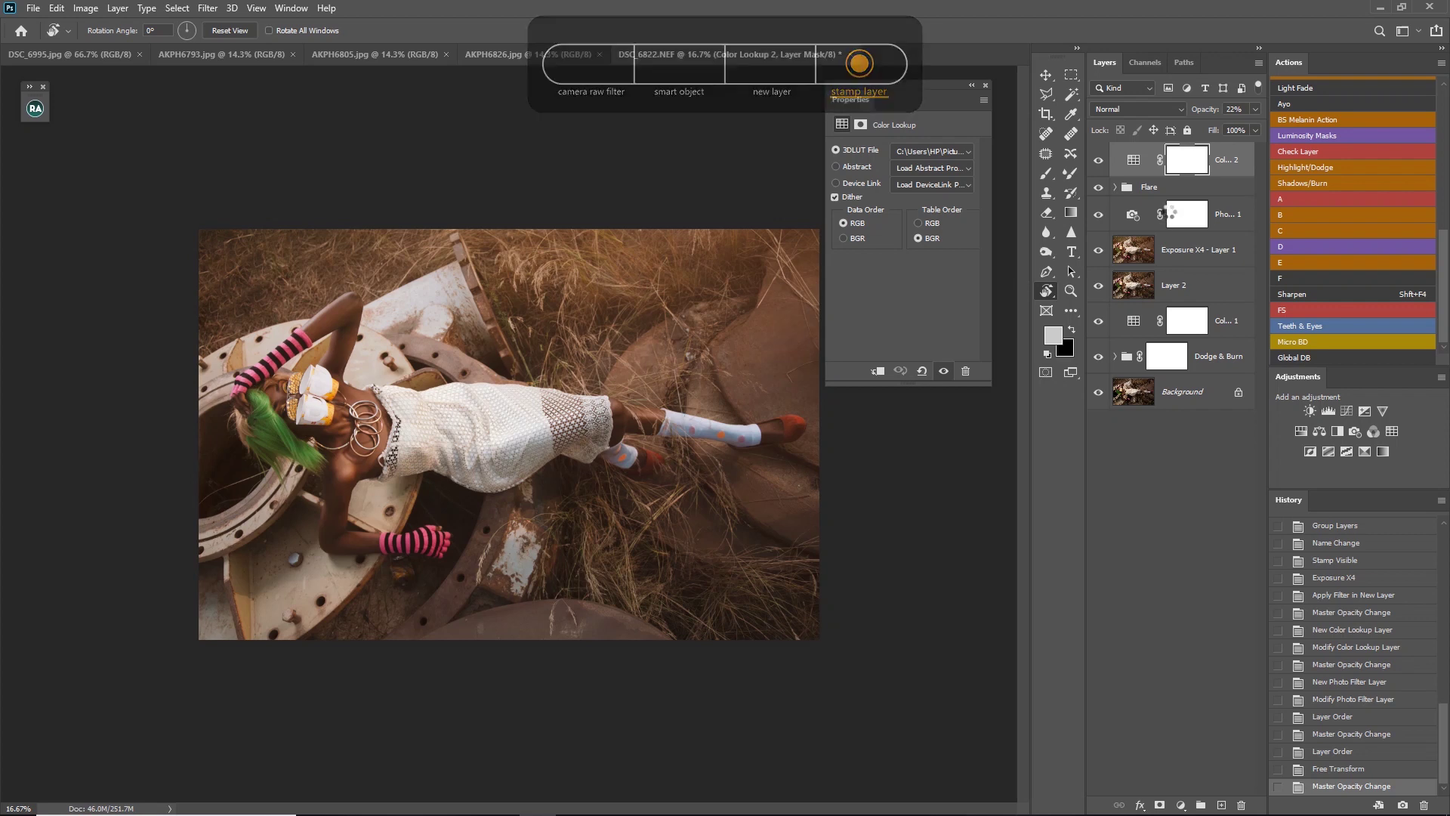
Stamp all visible layers into a new Layer 3 with Ctrl+Alt+Shift+E
key(ctrl+shift+alt+e)
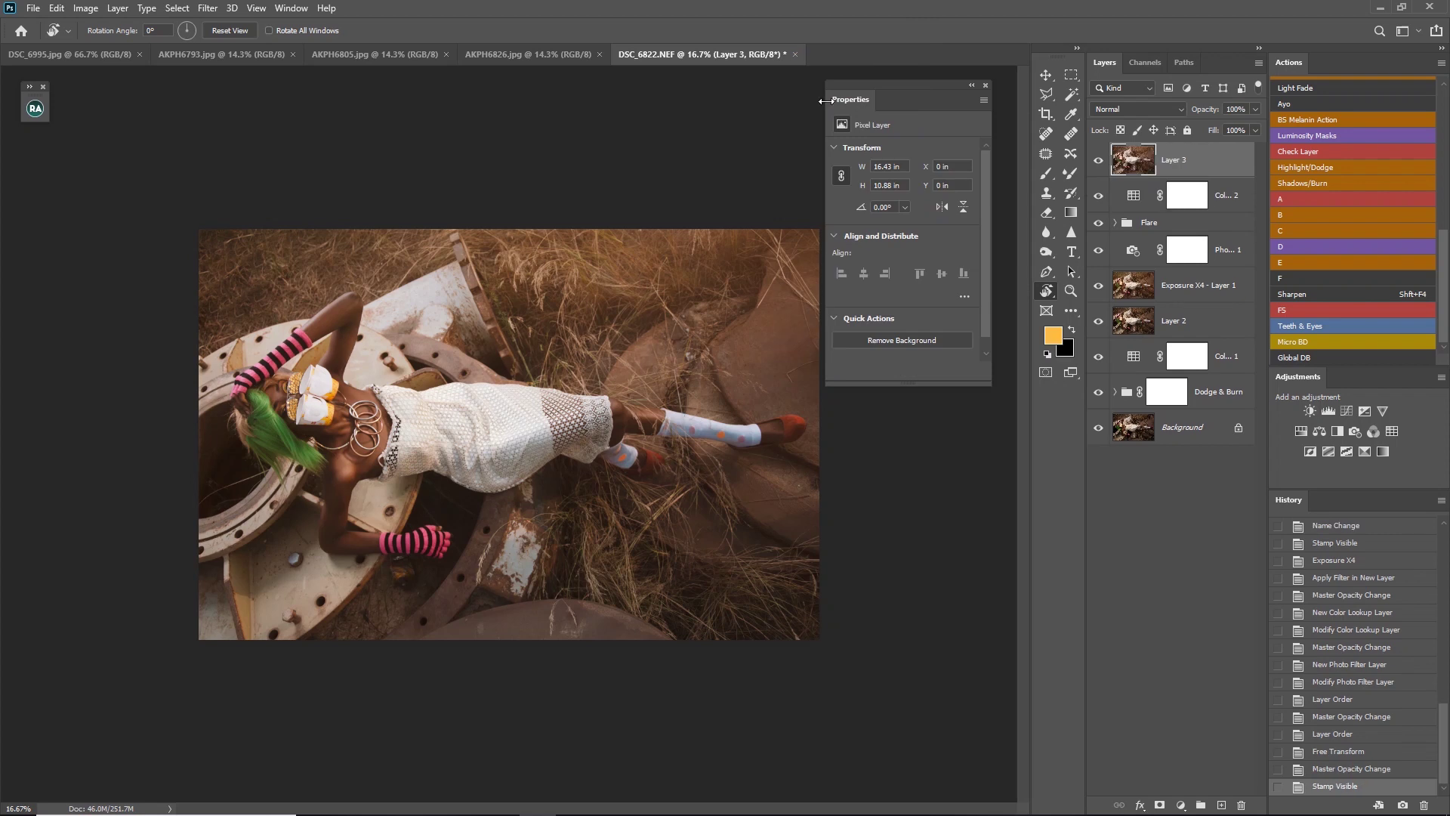
Apply a Camera Raw Filter to Layer 3, Highlights left at zero and Vibrance lowered to about -13
click(207, 8)
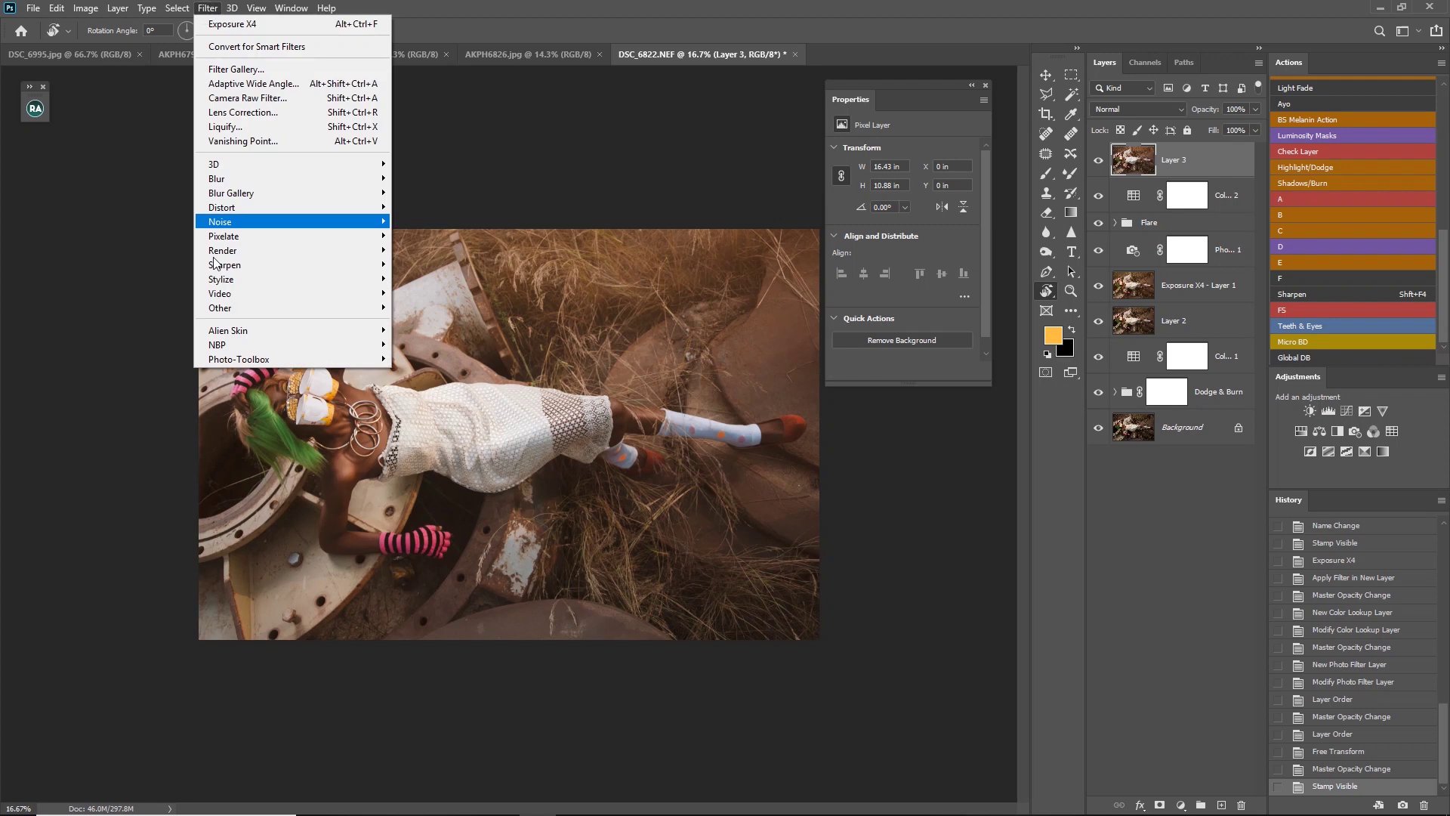
click(246, 98)
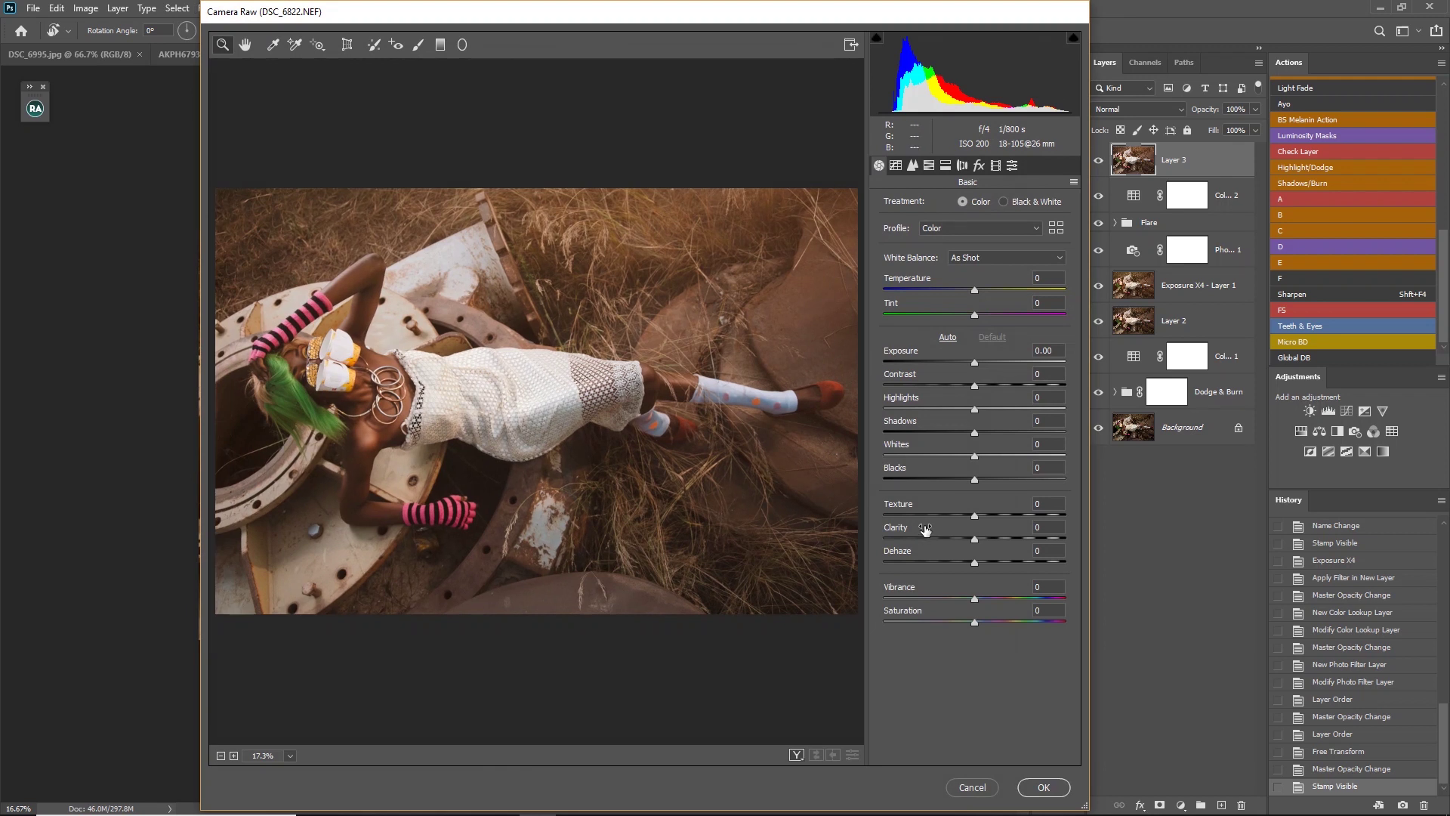
mouse_move(980, 408)
mouse_down()
mouse_move(1018, 413)
mouse_move(980, 411)
mouse_up()
double_click(981, 407)
drag(973, 597, 961, 598)
drag(957, 592, 966, 588)
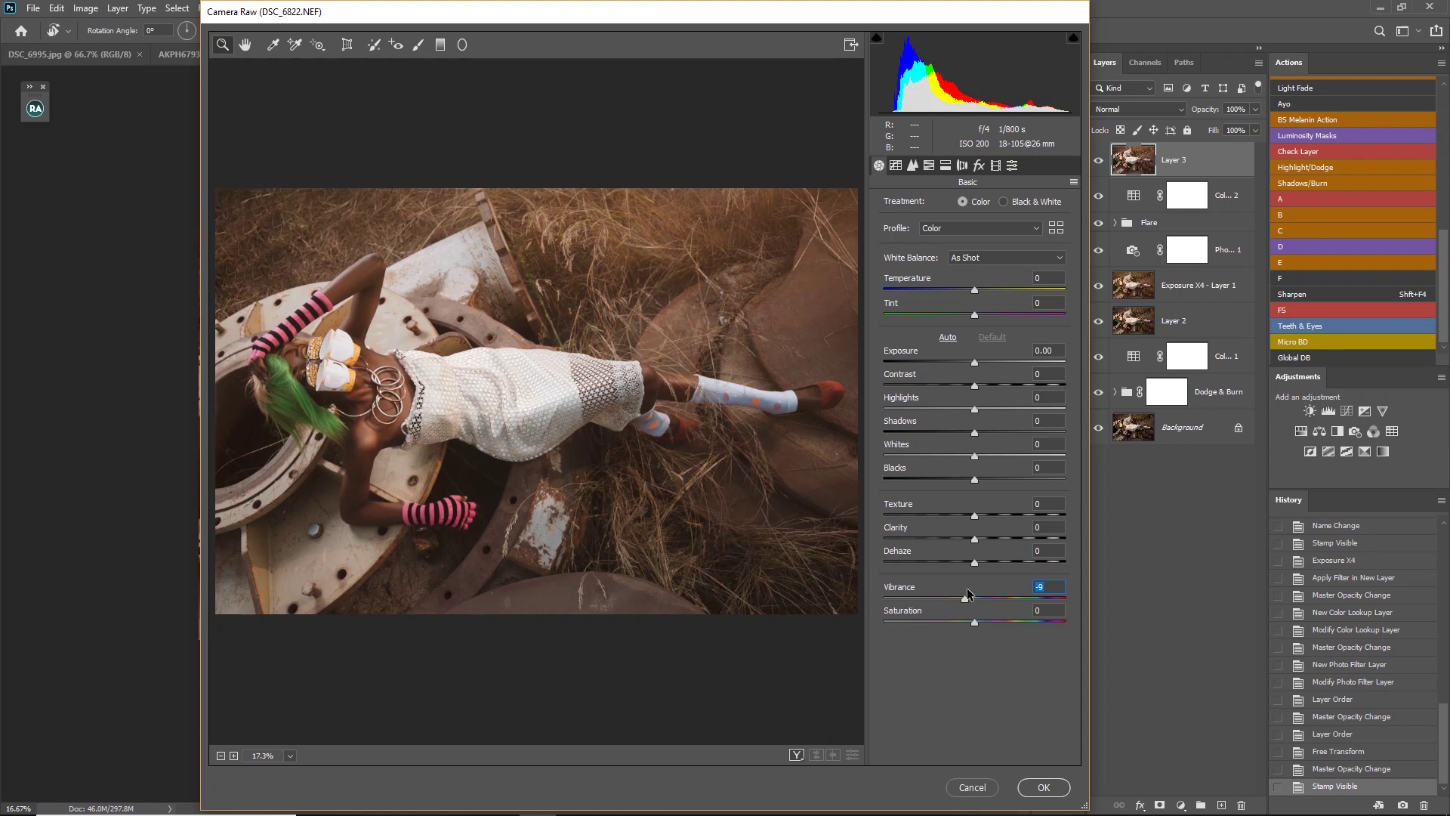
click(796, 755)
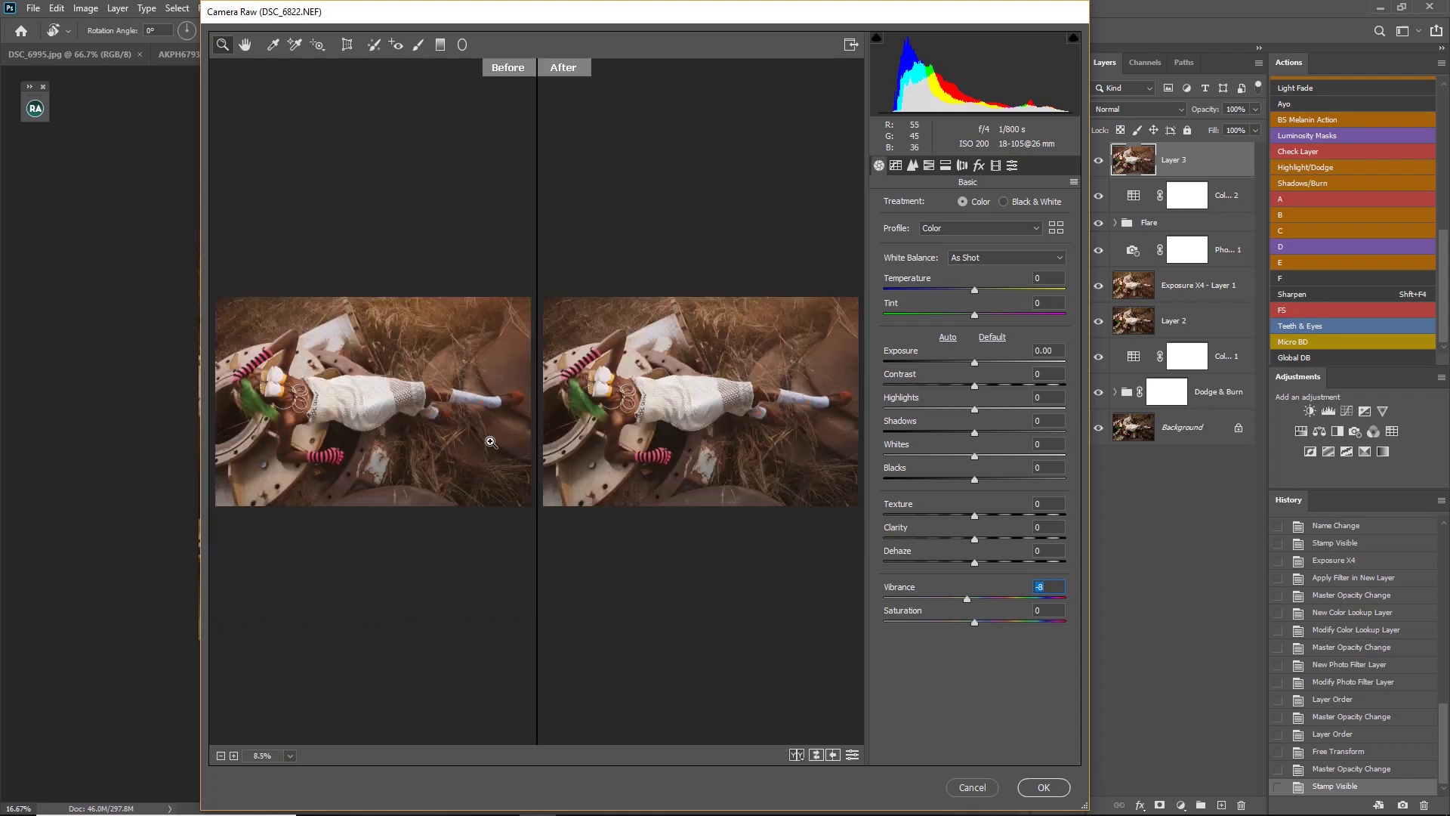
click(1060, 785)
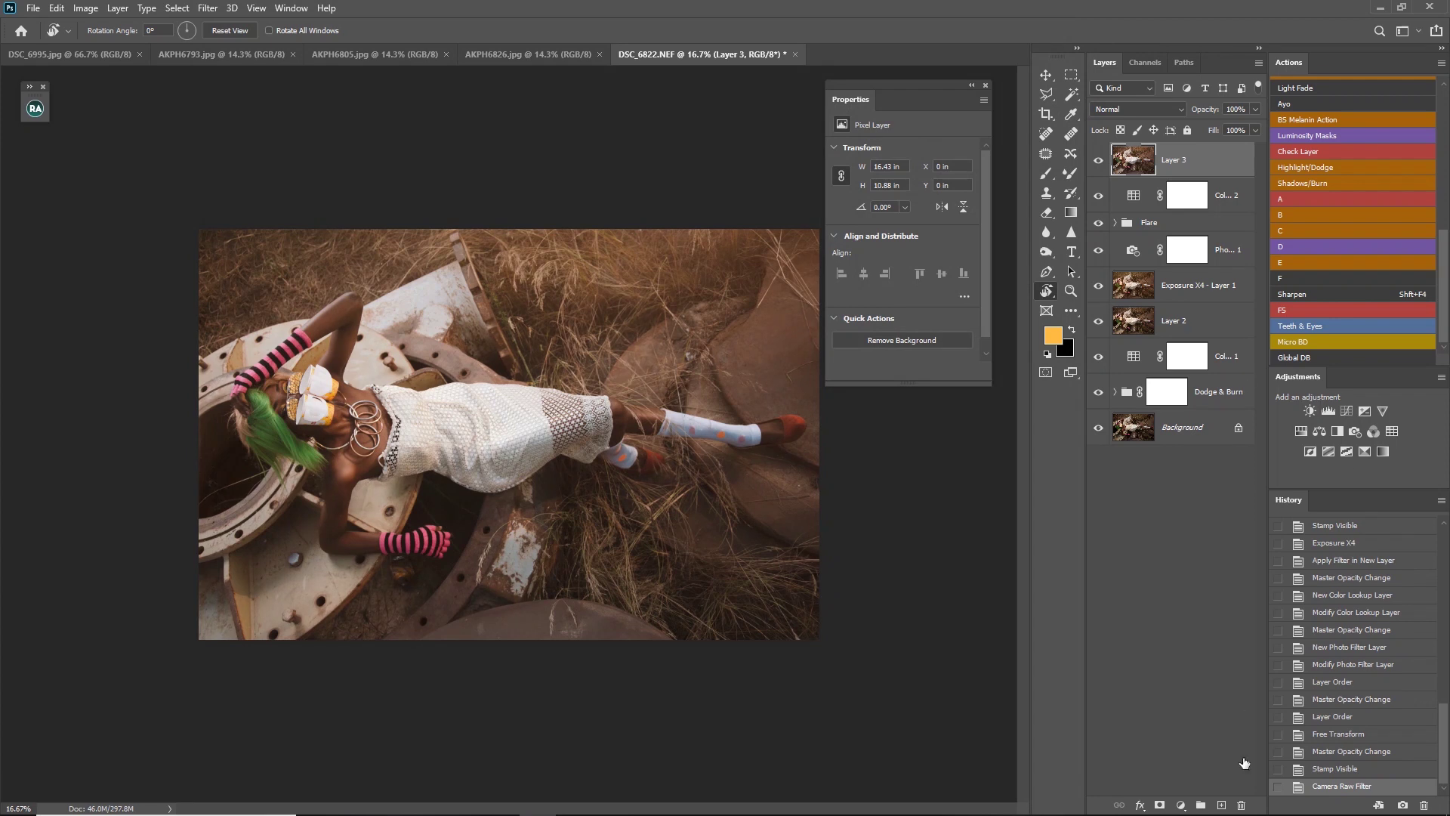
Add a new empty layer for the vignette and ready the Gradient tool with a black foreground
click(1221, 805)
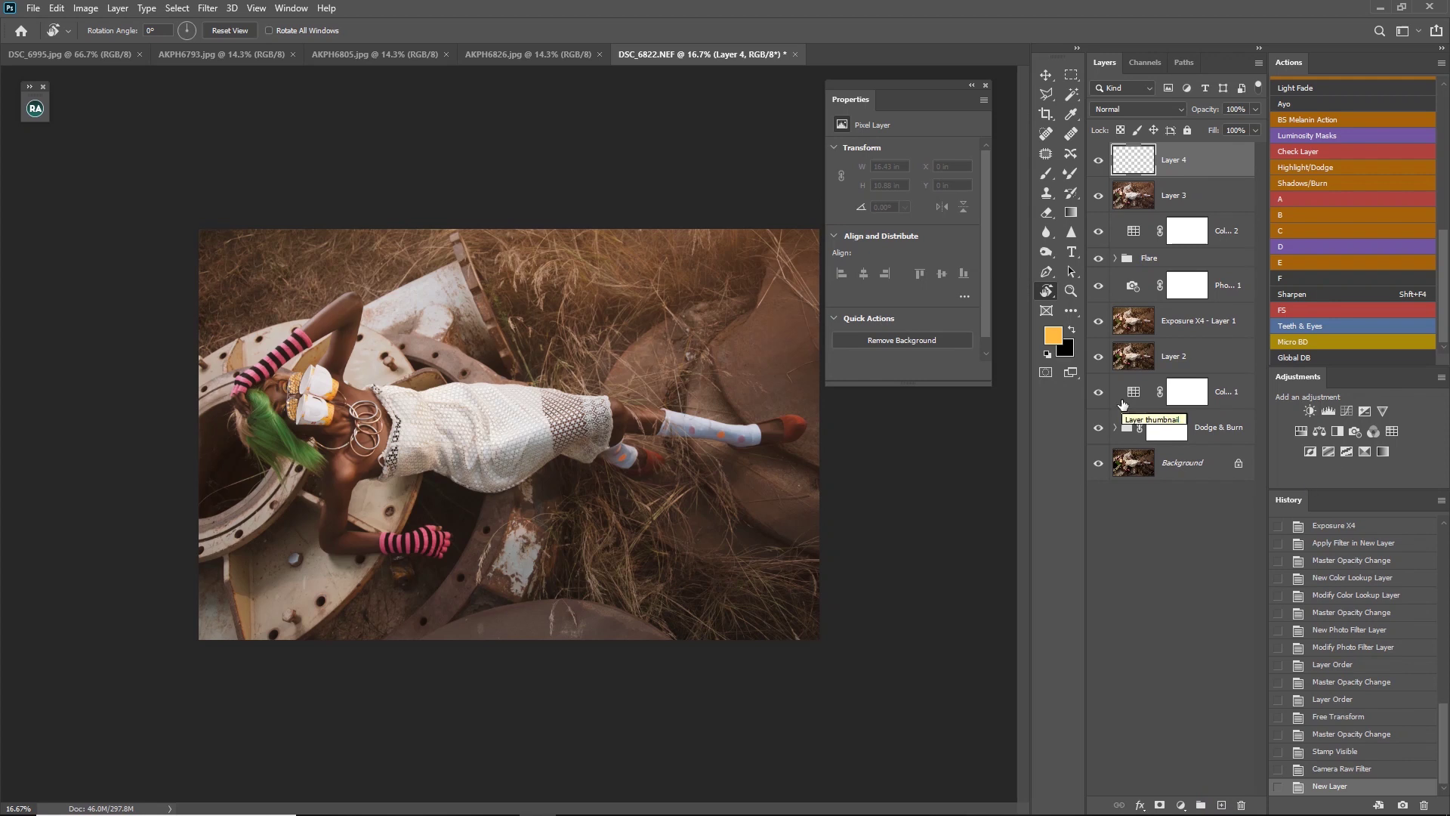
key(ctrl+minus)
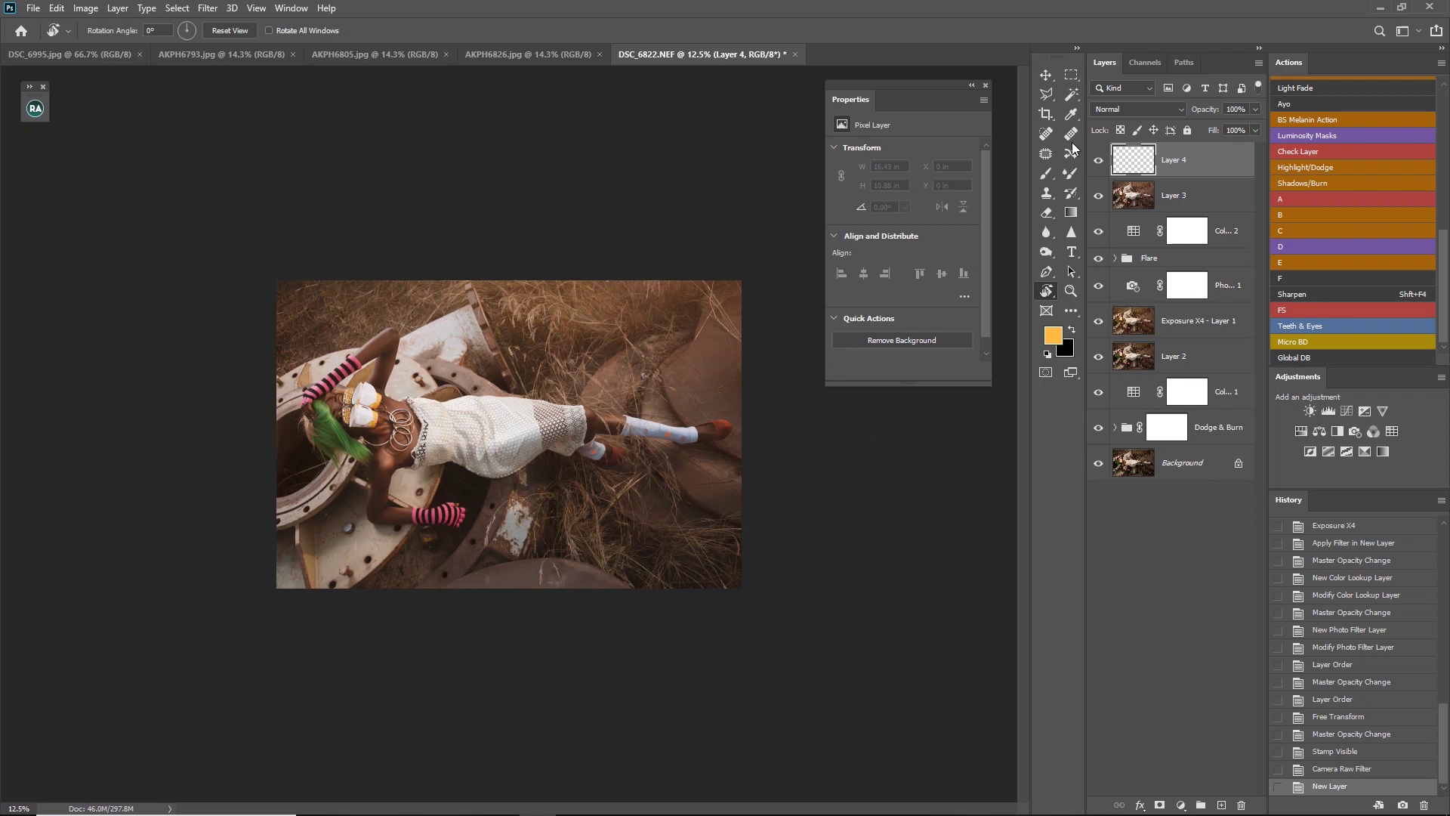
click(1071, 213)
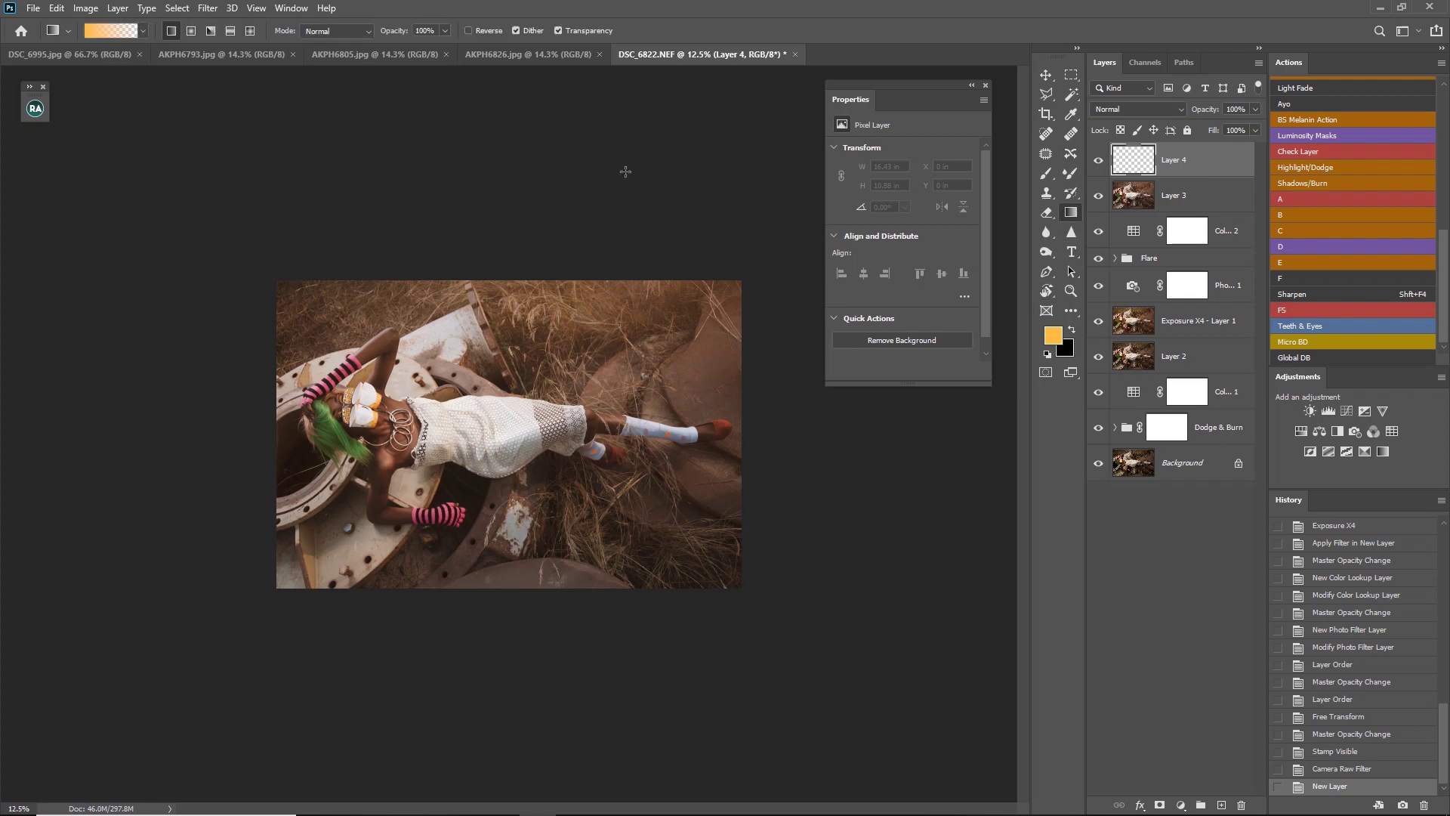
click(1055, 342)
mouse_move(913, 229)
mouse_down()
mouse_move(990, 375)
mouse_move(1082, 411)
mouse_up()
click(1220, 214)
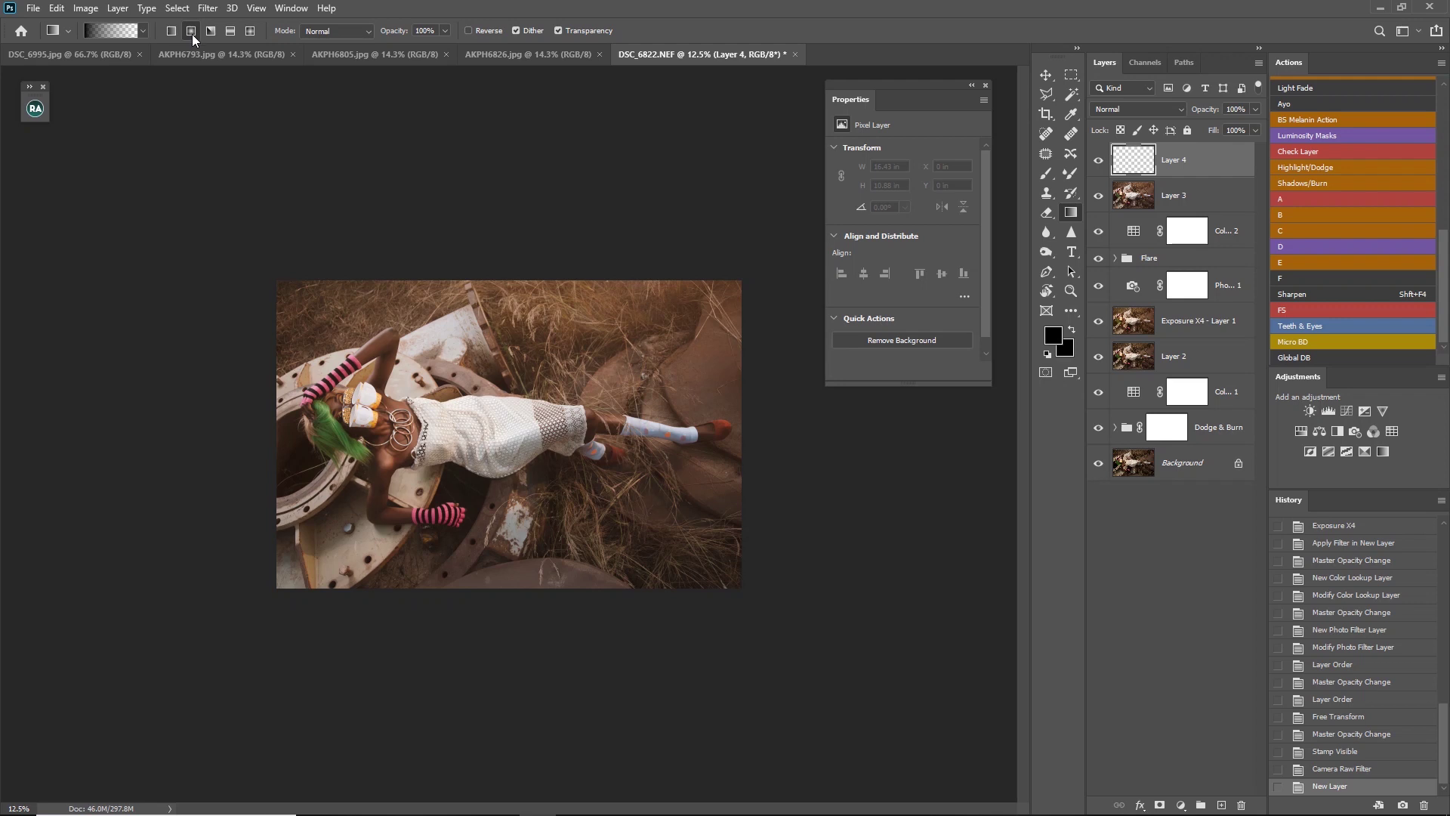
Draw a reversed radial black gradient from the model's head downward, then compare with the layer toggled
click(468, 30)
key(ctrl+minus)
key(ctrl+minus)
key(ctrl+minus)
key(shift)
drag(448, 423, 448, 802)
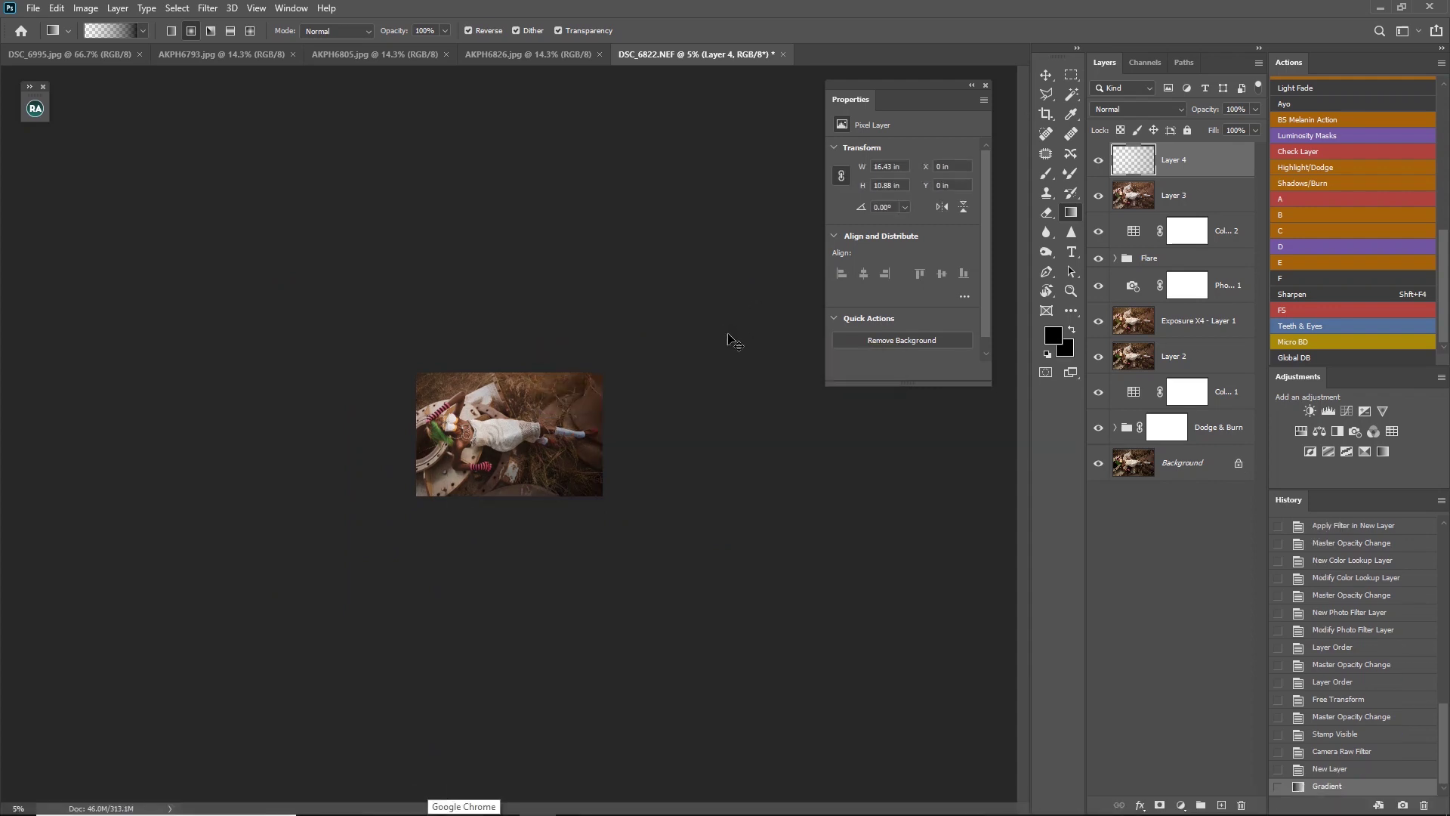
key(ctrl+0)
key(ctrl+minus)
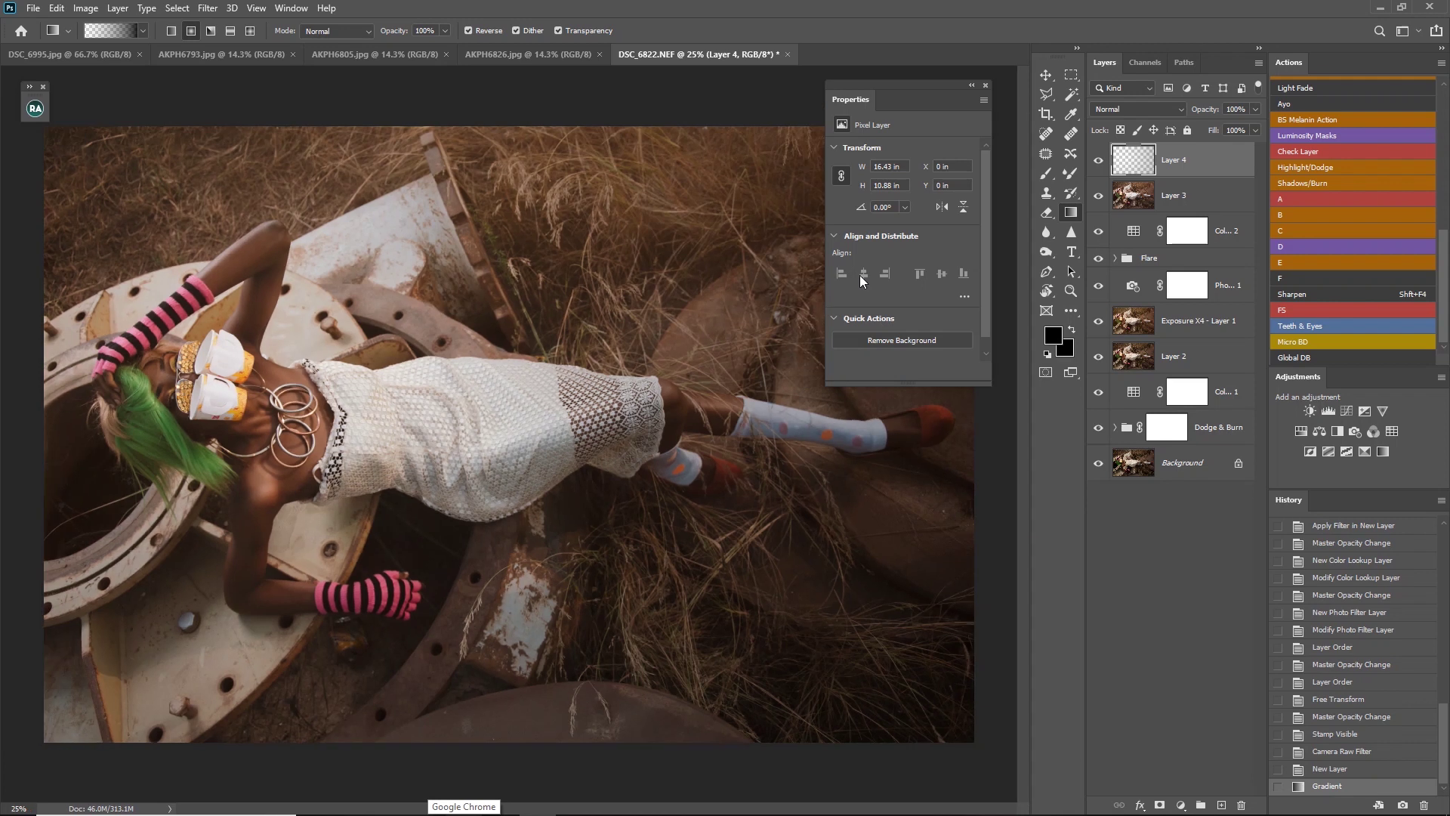
key(ctrl+minus)
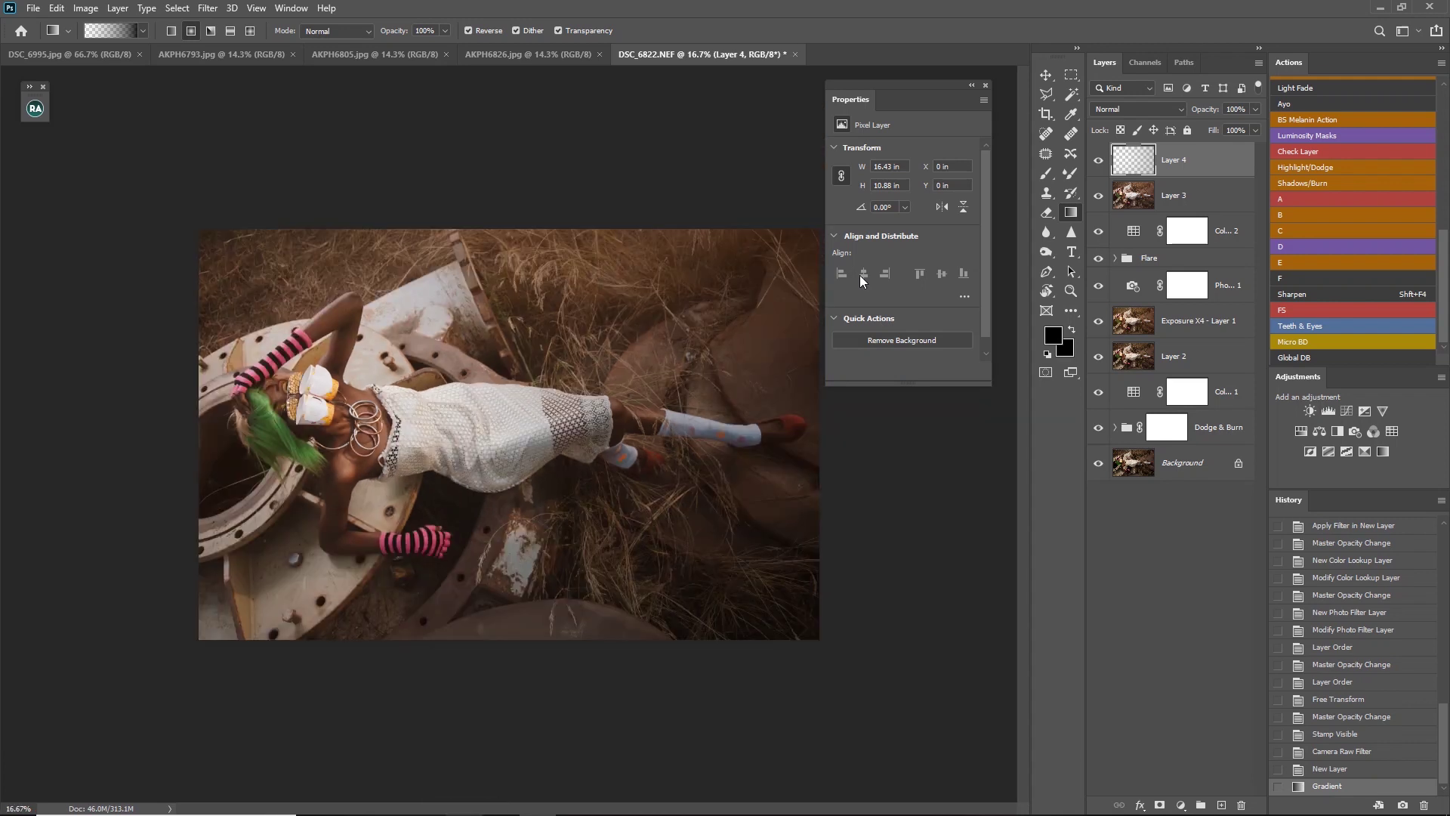
click(1098, 160)
click(1098, 160)
click(1098, 160)
Set Layer 4 to Soft Light at 34% opacity, comparing the photo with and without it
click(1136, 109)
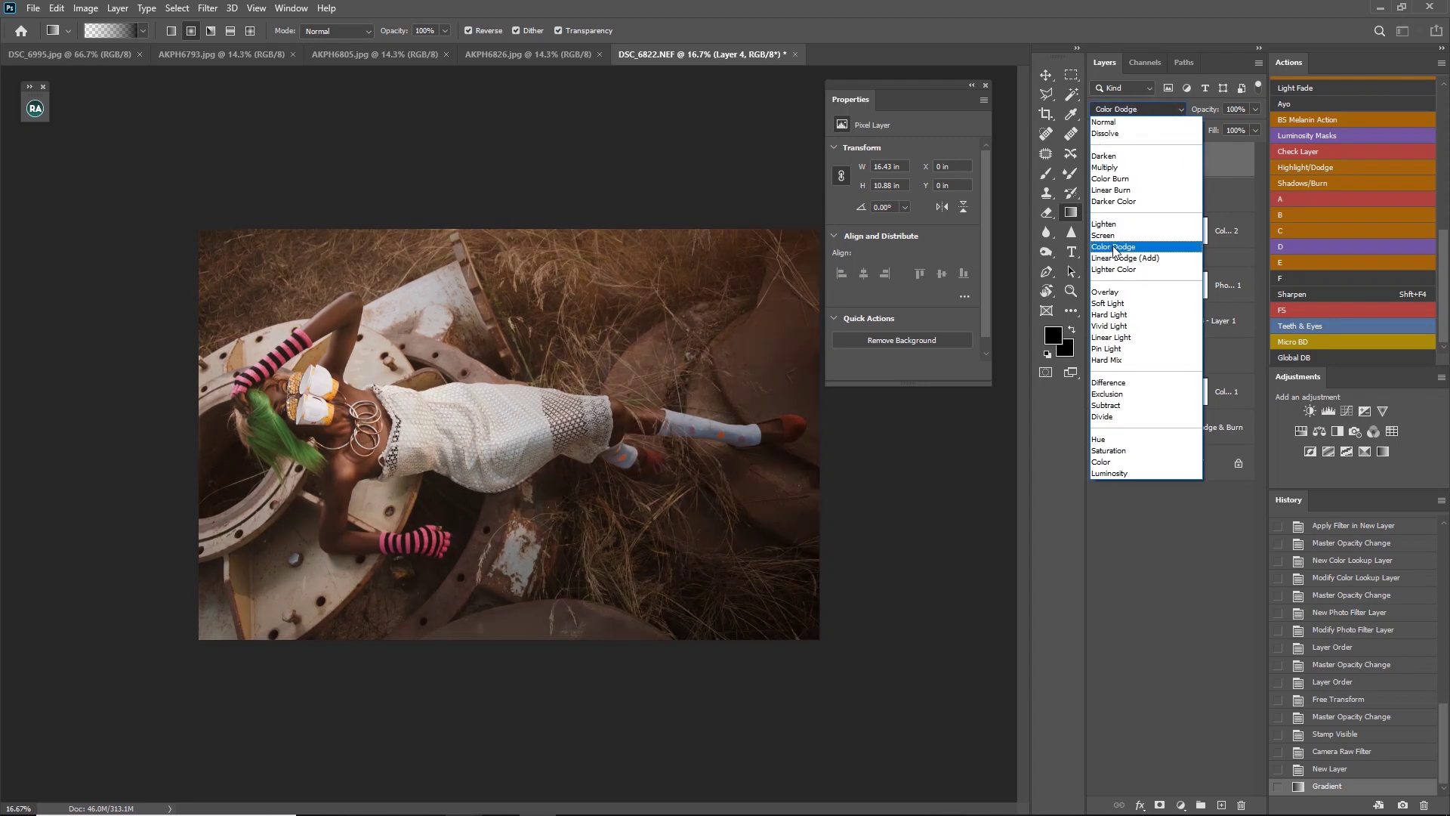
click(1110, 303)
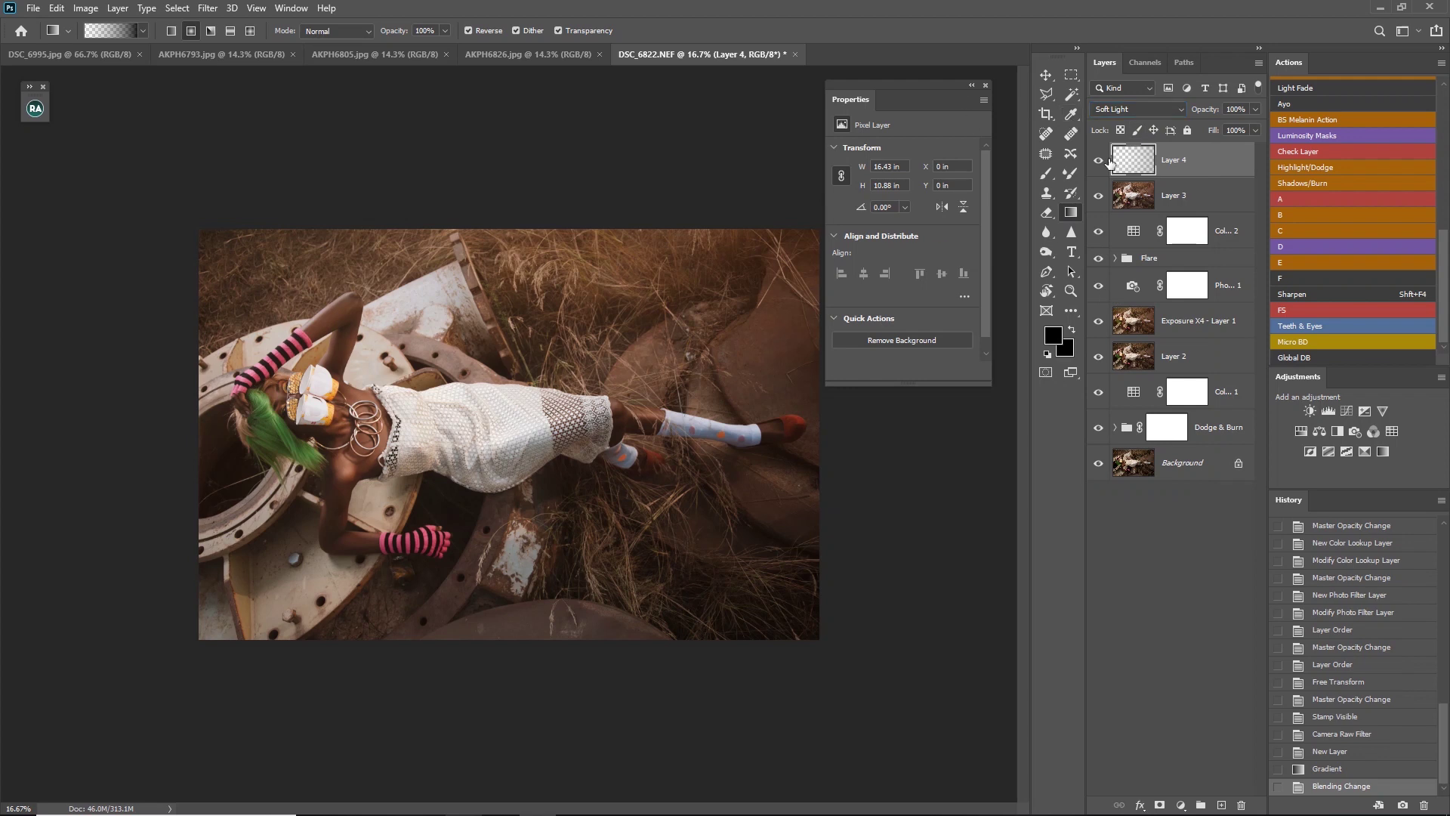
click(1098, 162)
click(1099, 166)
drag(1205, 109, 1153, 122)
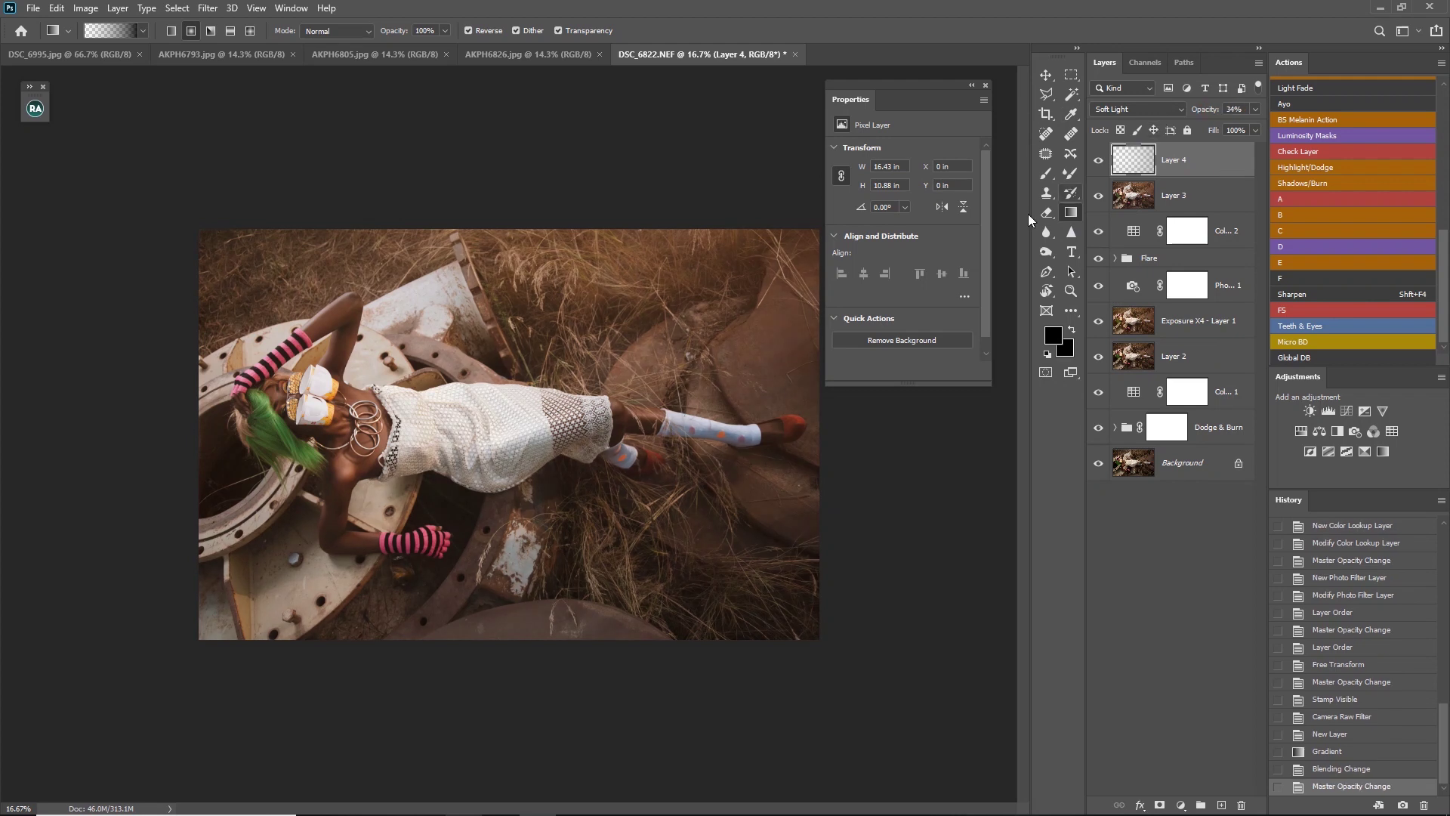
click(1098, 166)
click(1098, 165)
key(ctrl+minus)
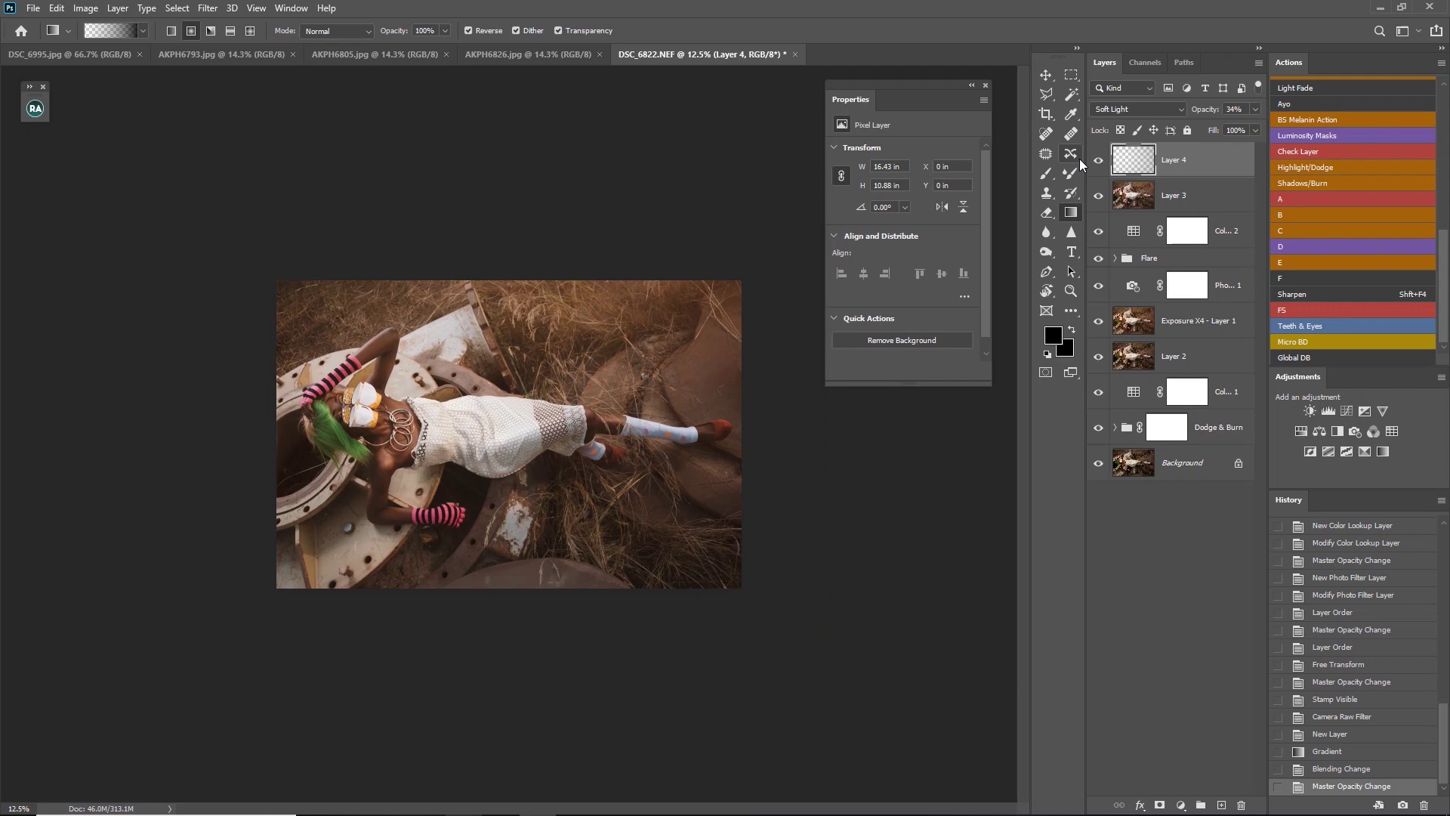
key(ctrl+plus)
key(ctrl+plus)
key(ctrl+plus)
key(ctrl+plus)
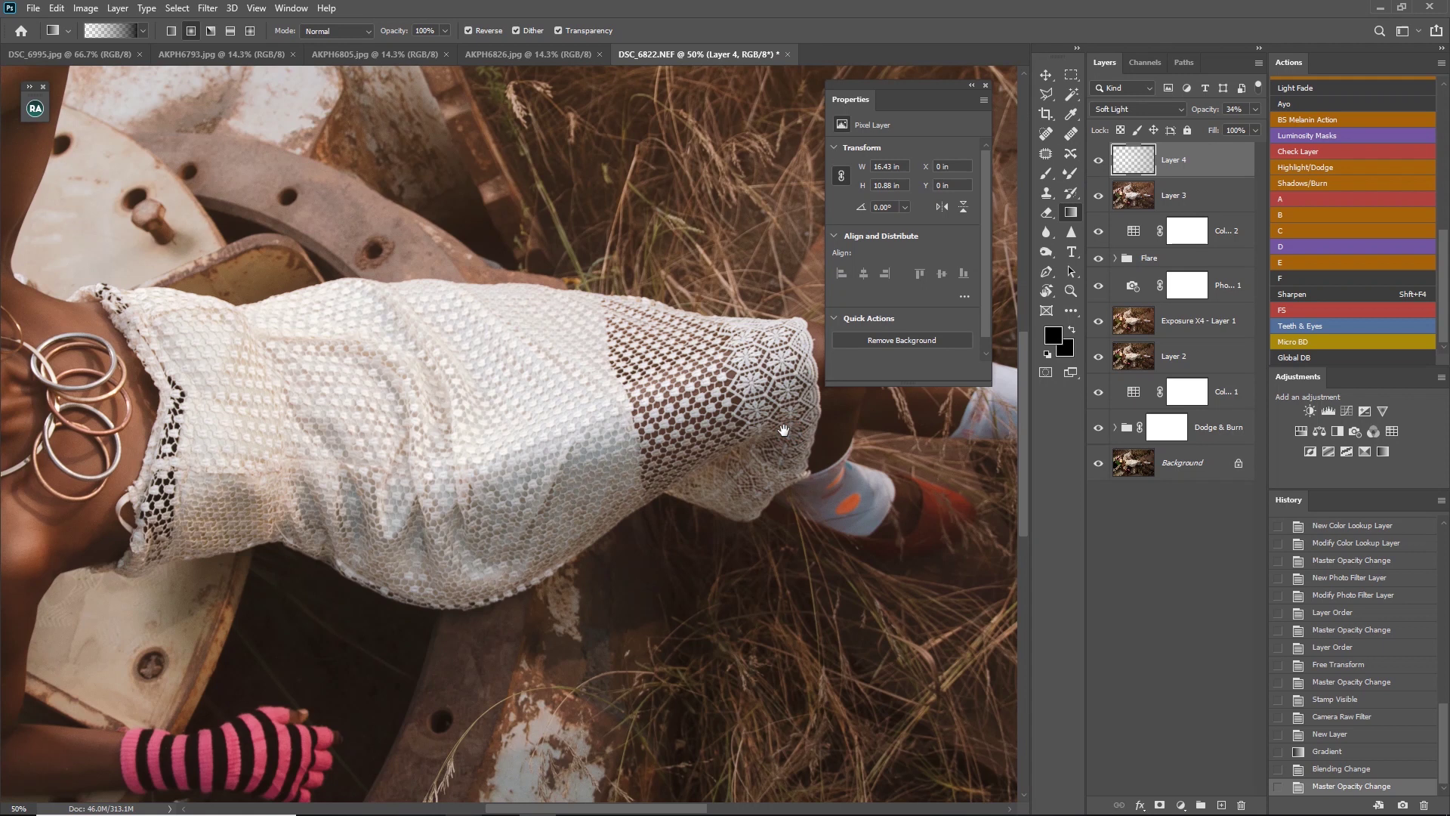
drag(783, 429, 767, 452)
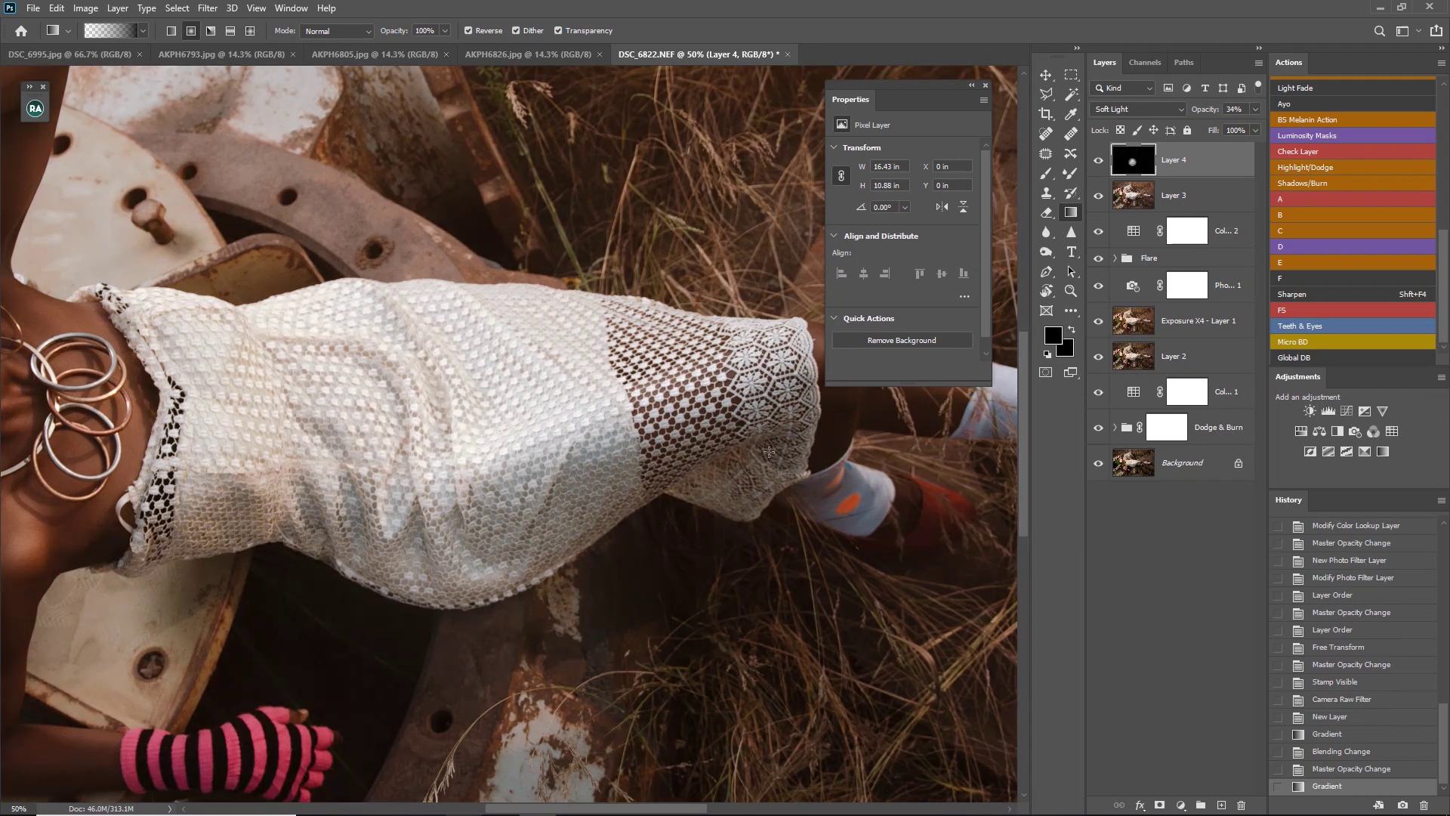
click(1331, 769)
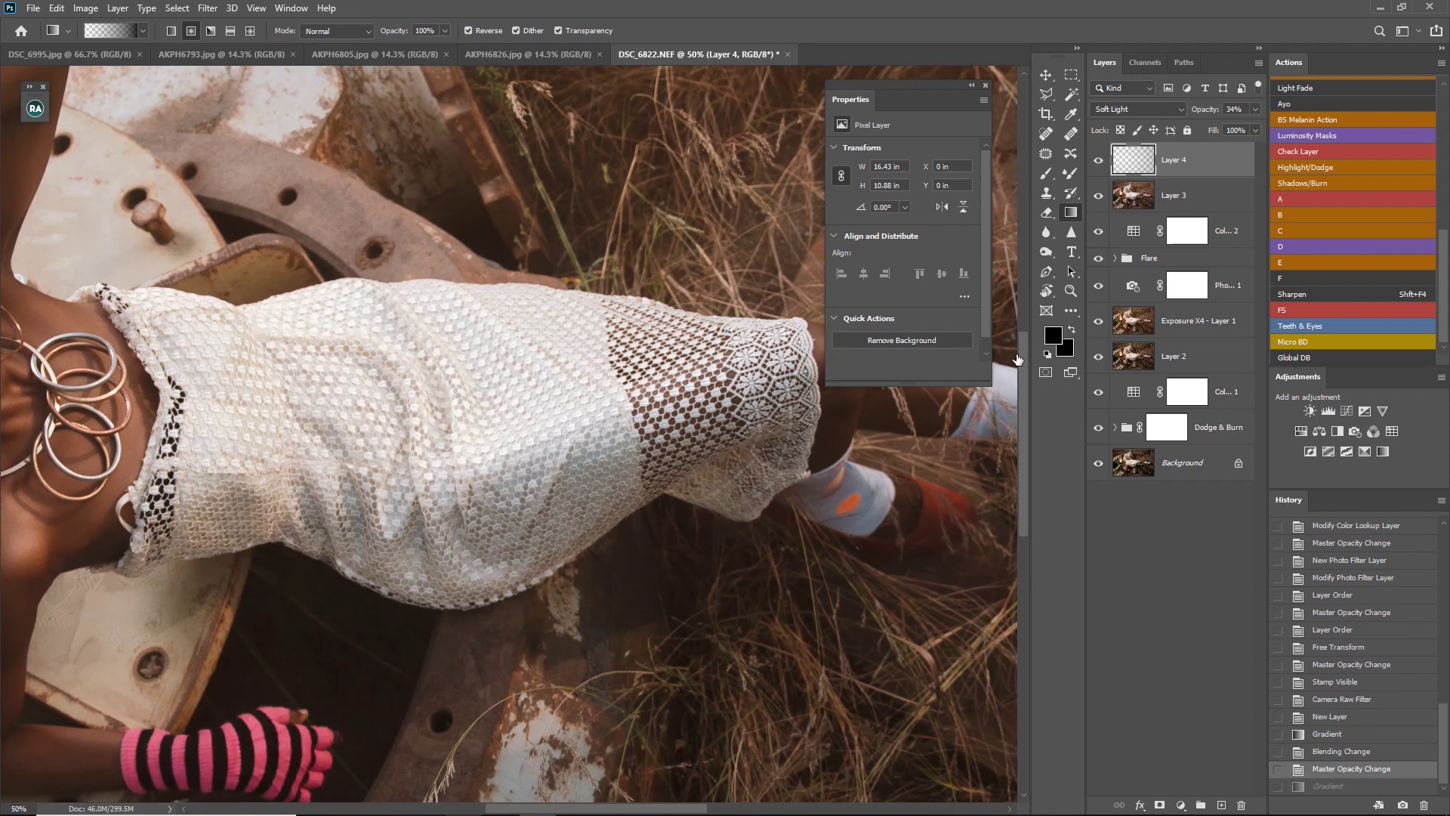
drag(341, 516, 717, 422)
key(ctrl+plus)
key(ctrl+plus)
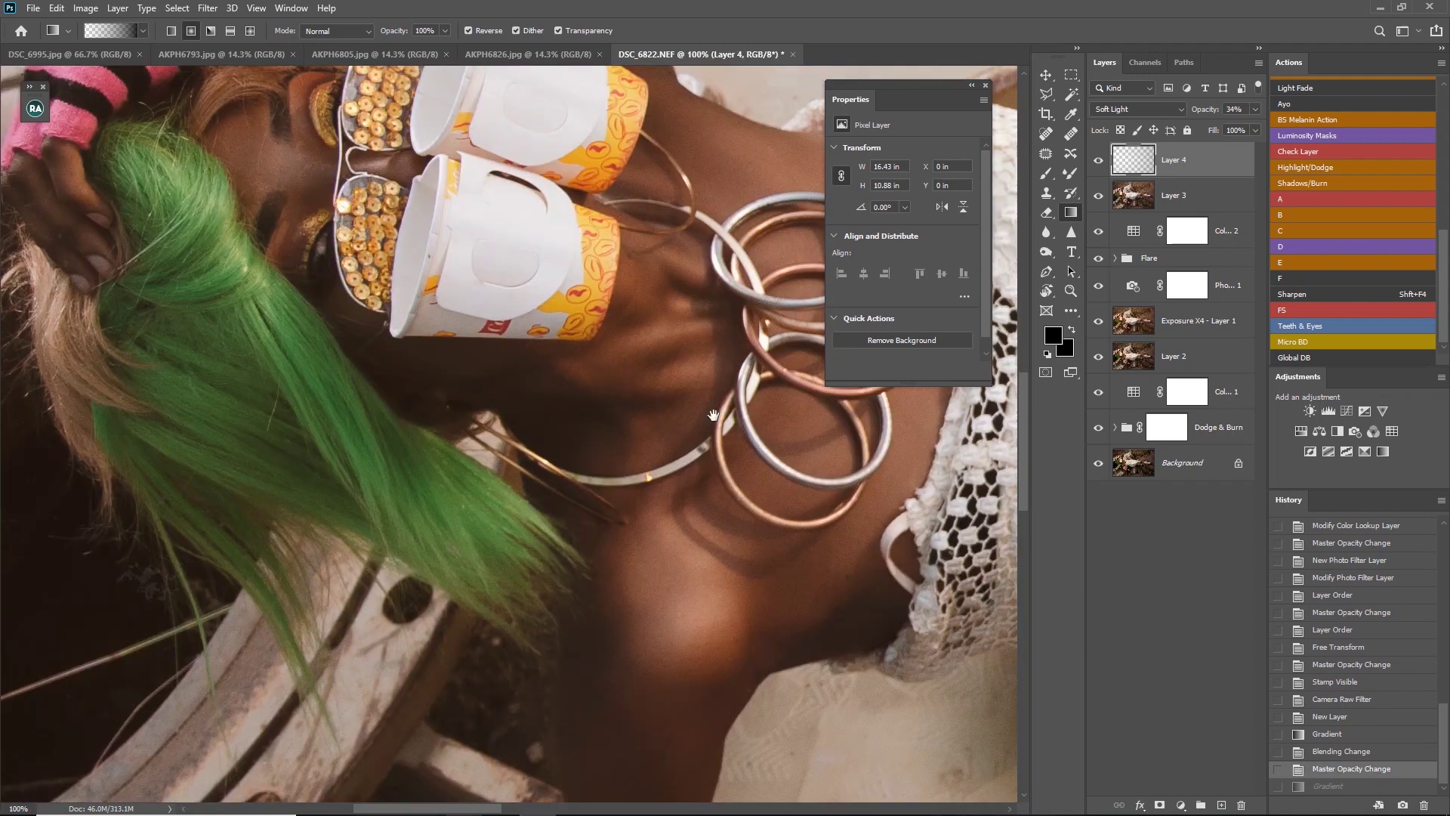
drag(422, 534, 144, 755)
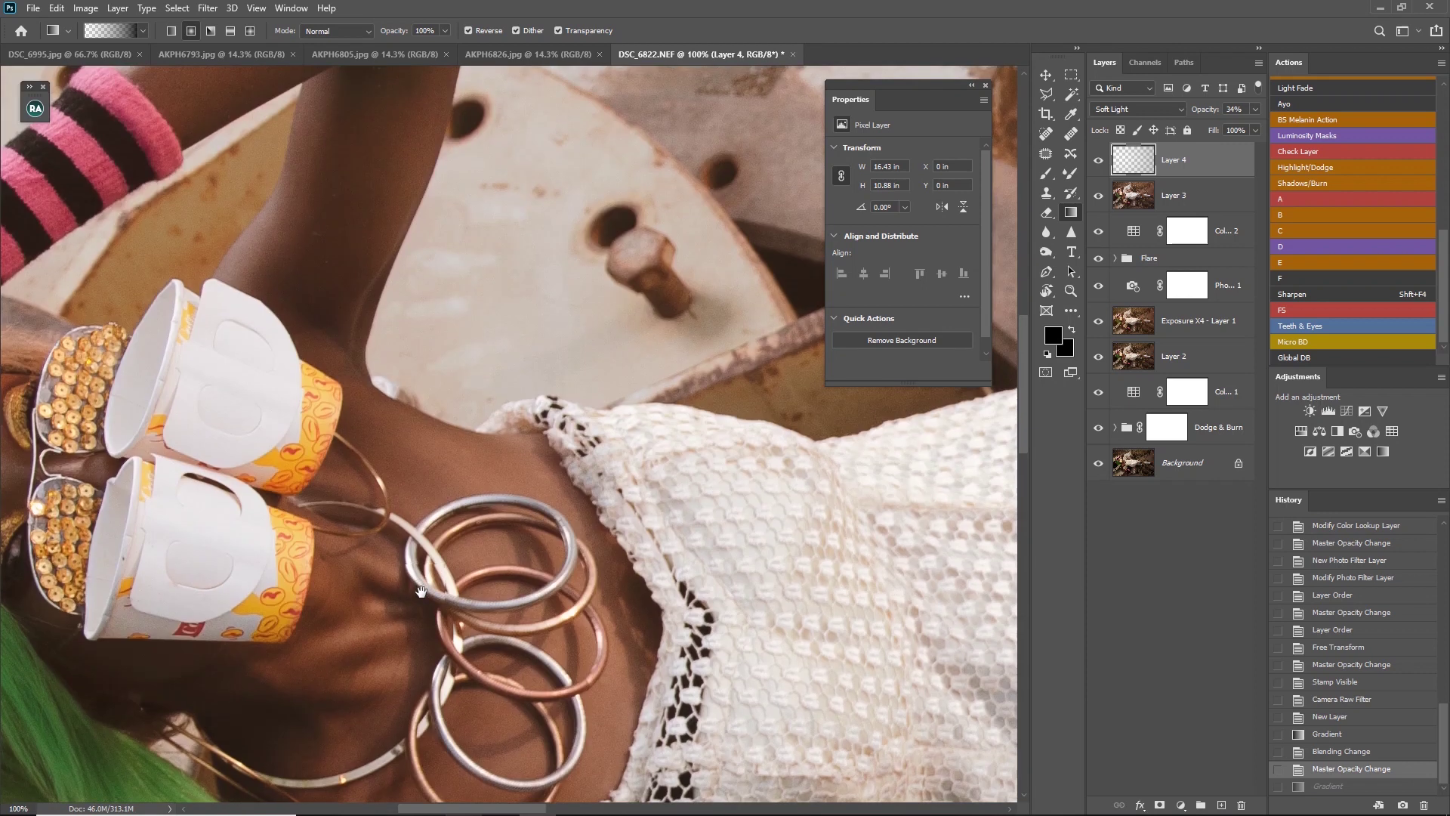
drag(1005, 793, 453, 151)
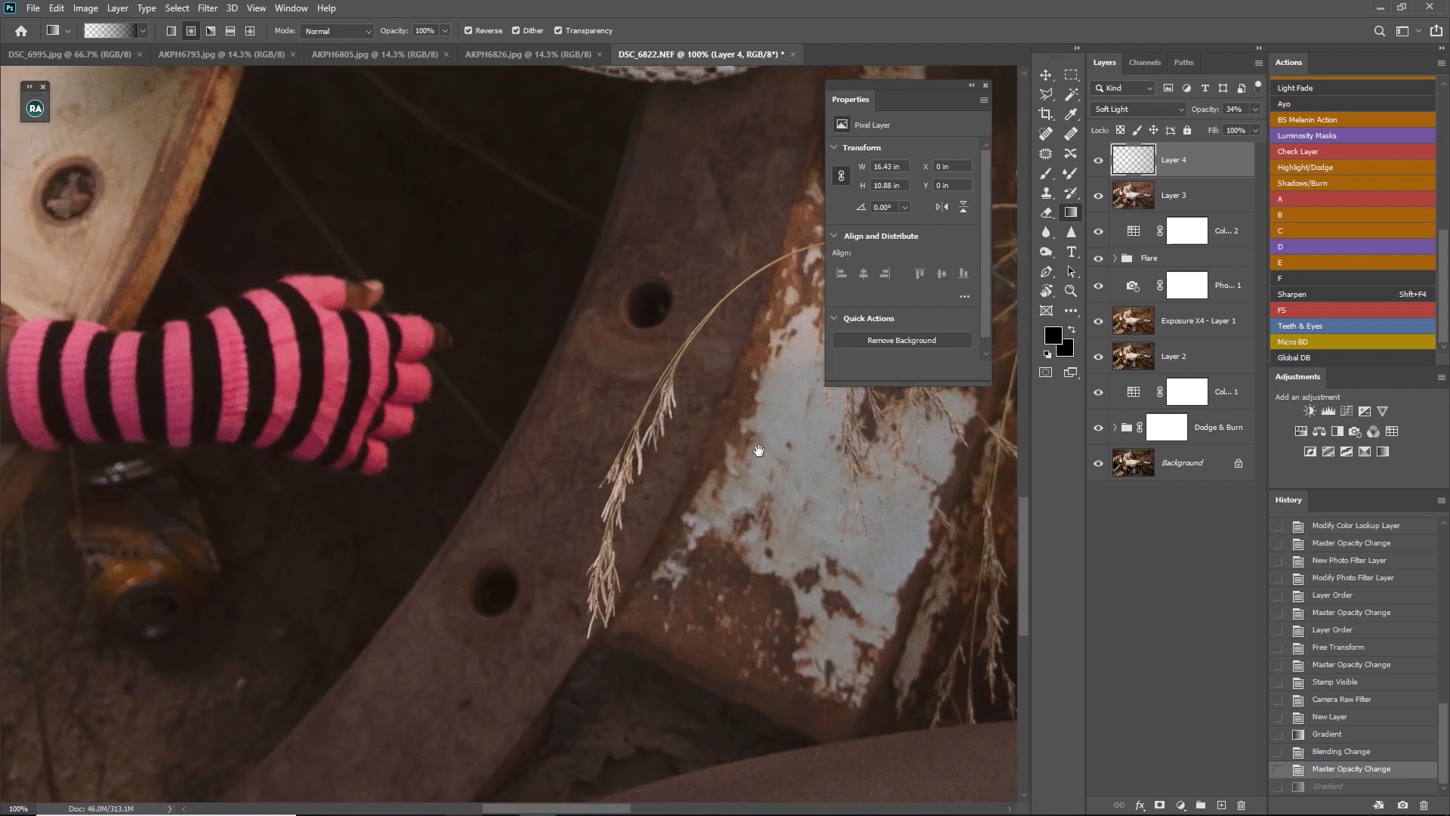
key(ctrl+minus)
key(ctrl+minus)
key(ctrl+minus)
key(ctrl+minus)
key(ctrl+minus)
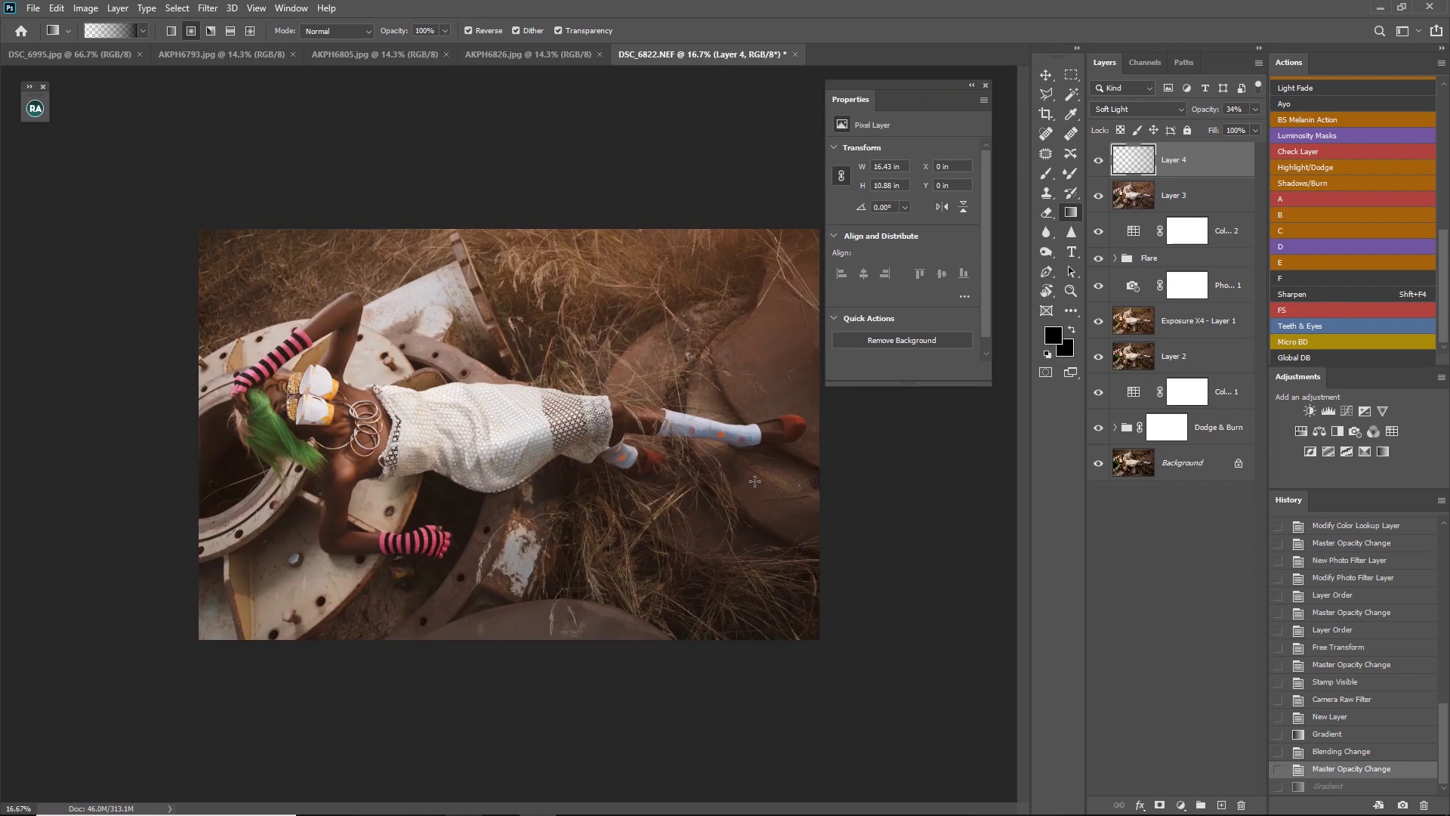
Place the signature logo file from the Pictures > Done folder into the photo
click(32, 8)
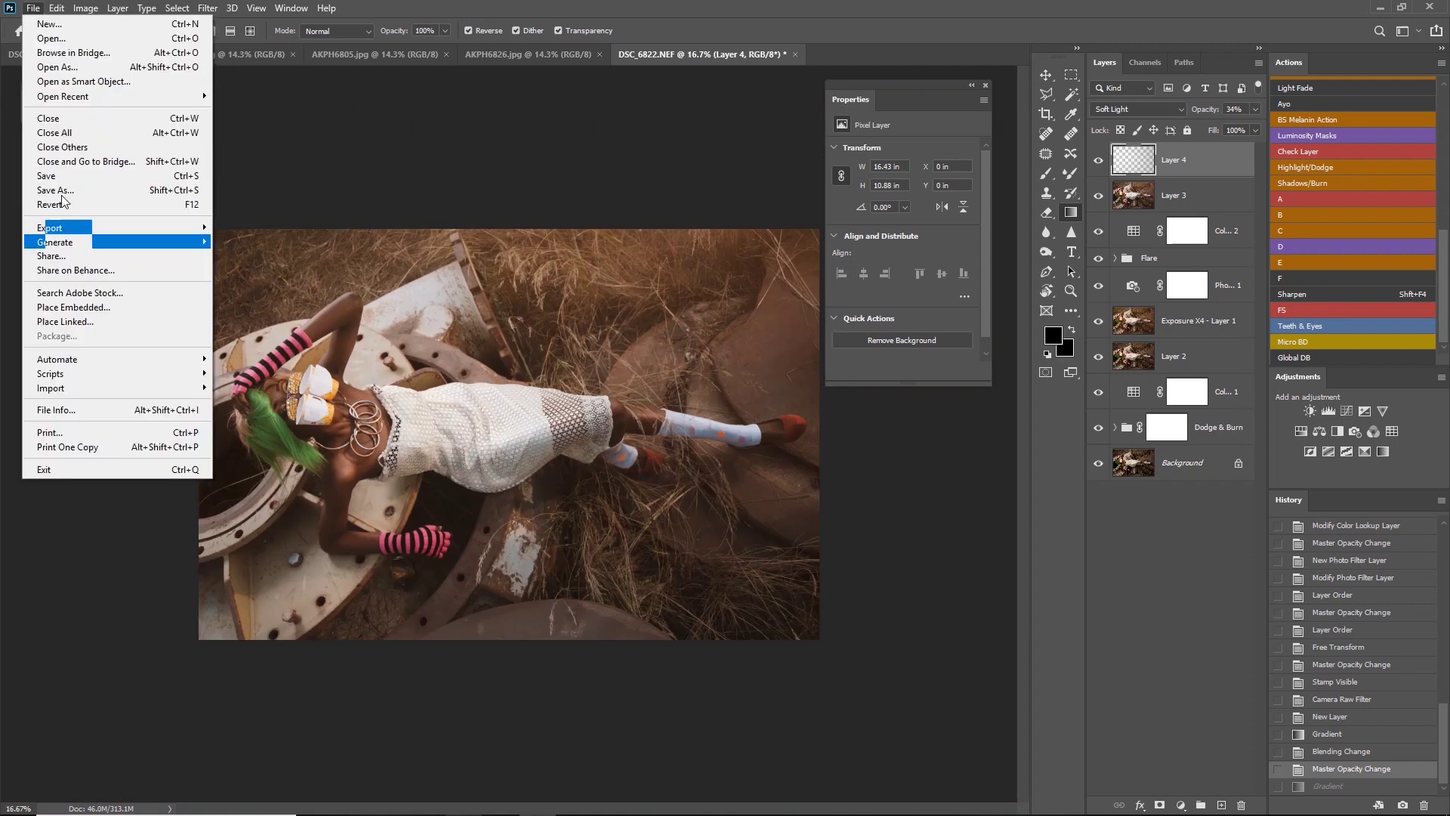
click(92, 309)
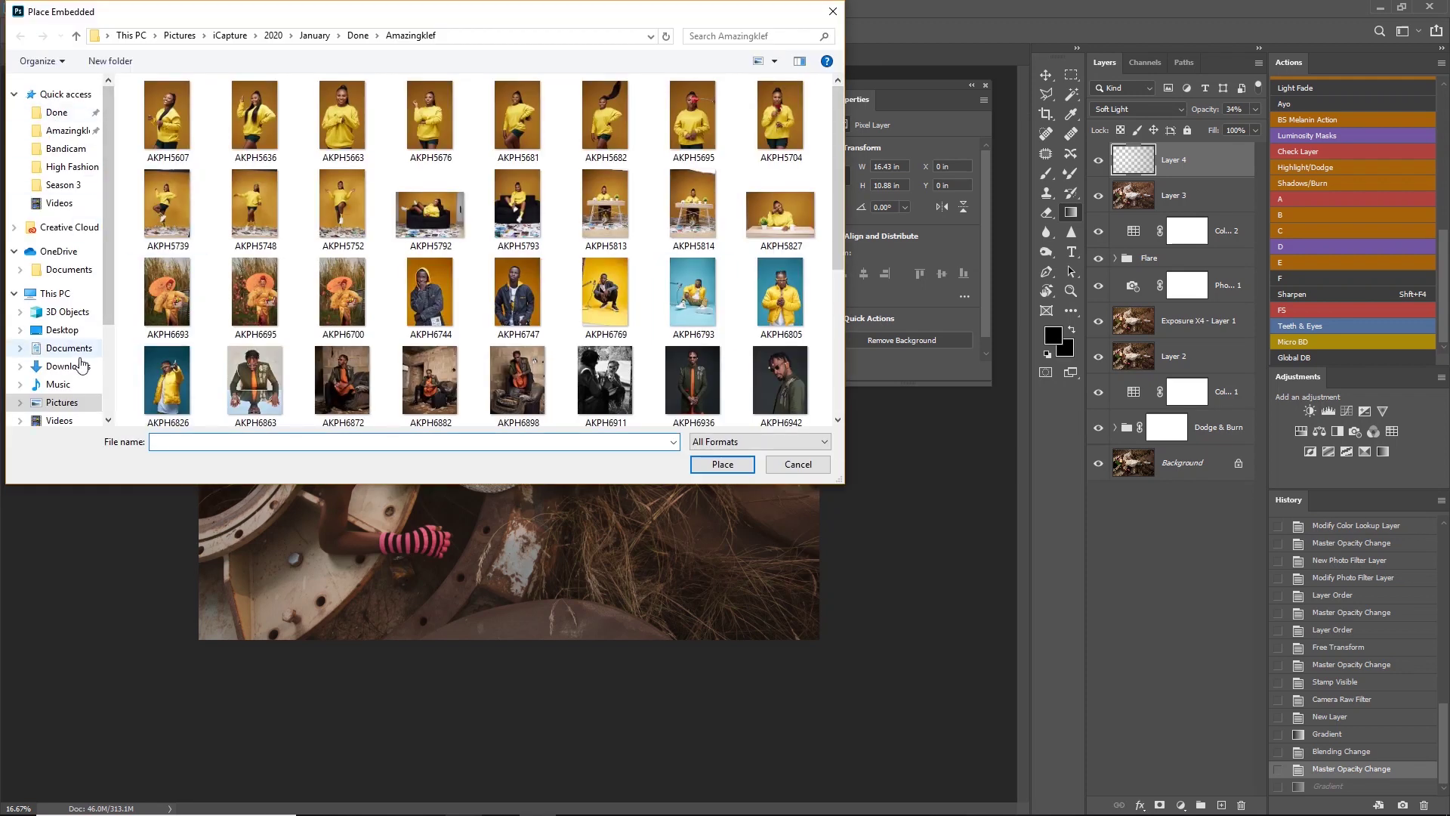
click(74, 405)
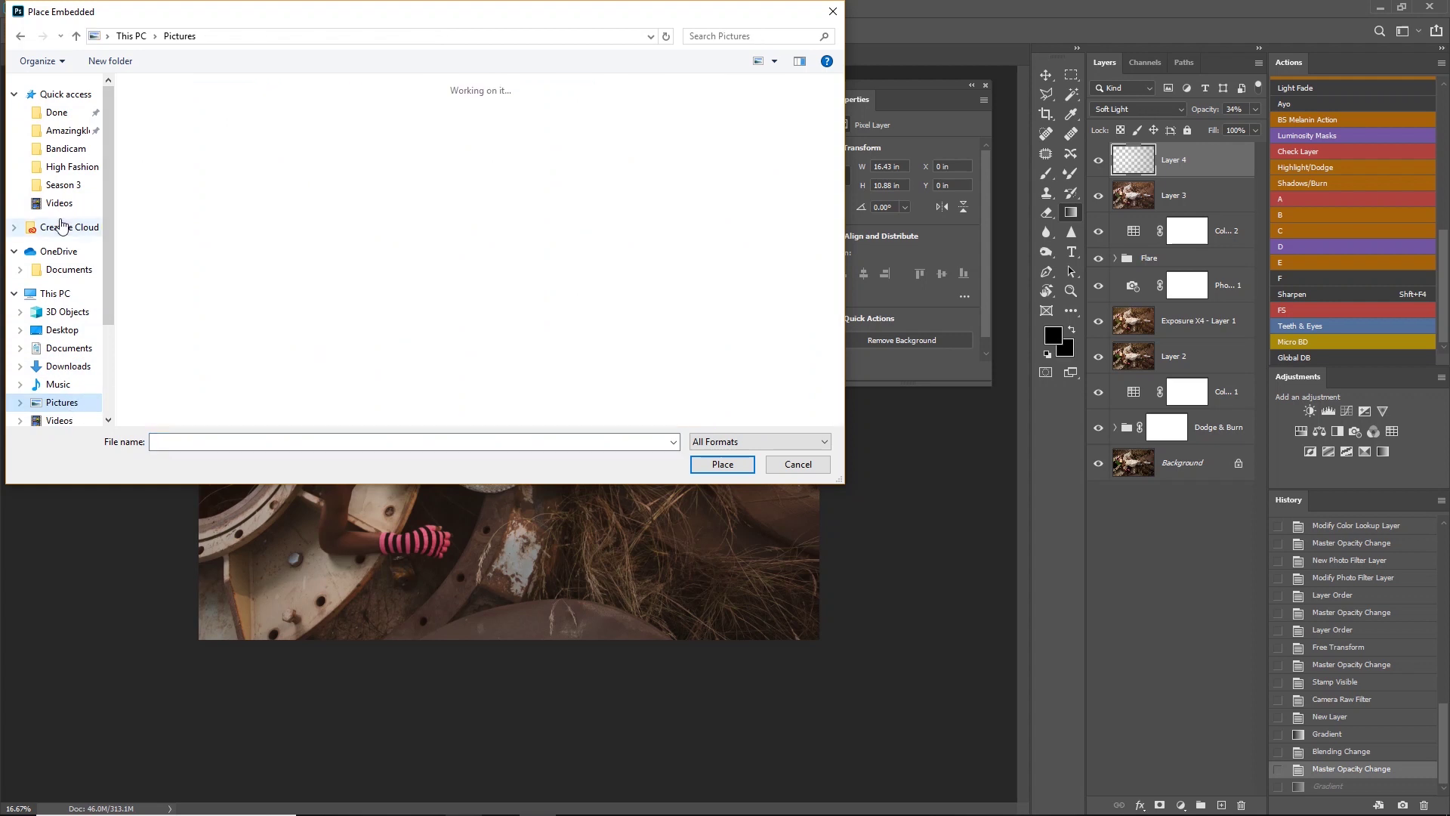
click(56, 113)
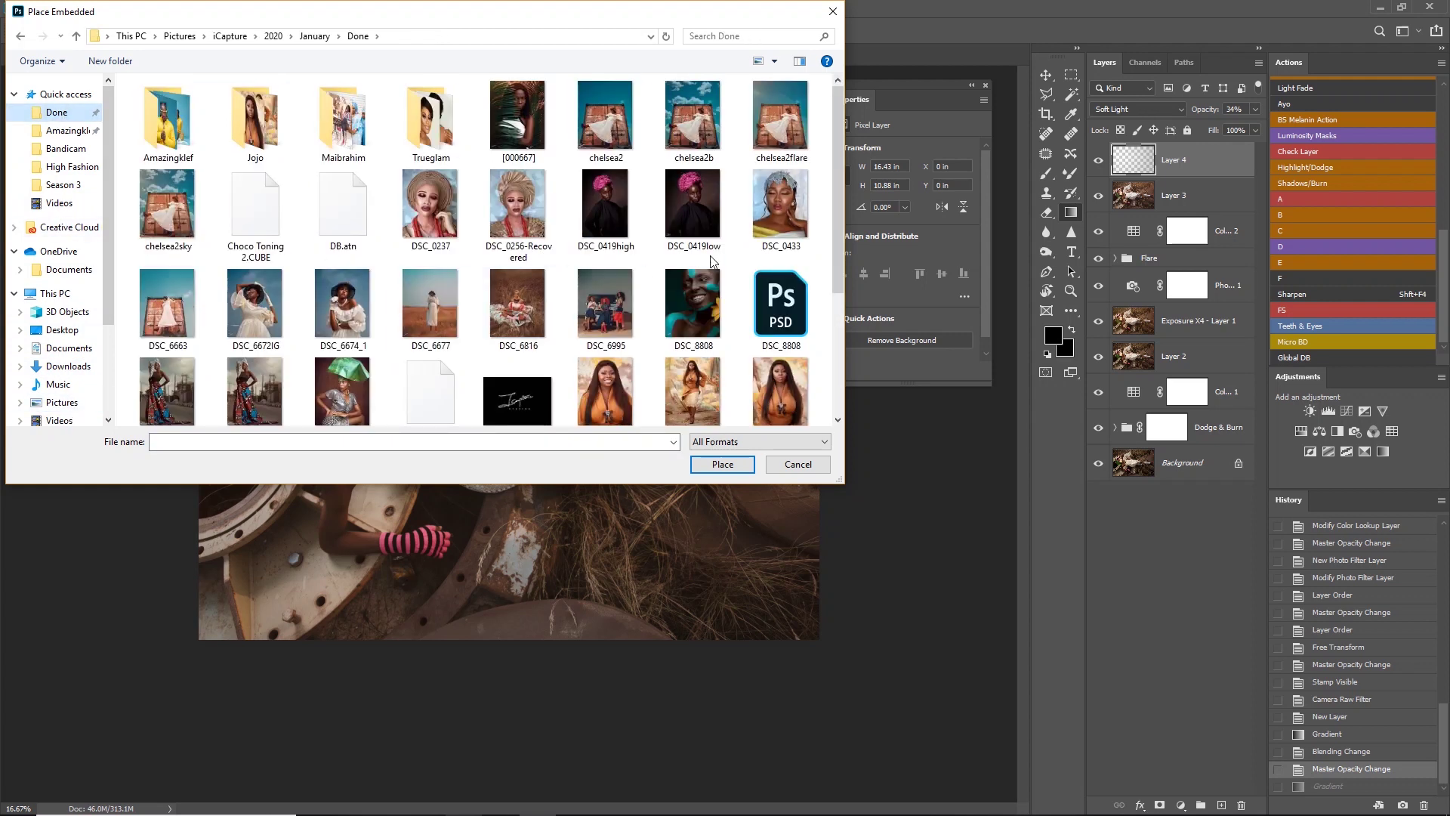
double_click(516, 398)
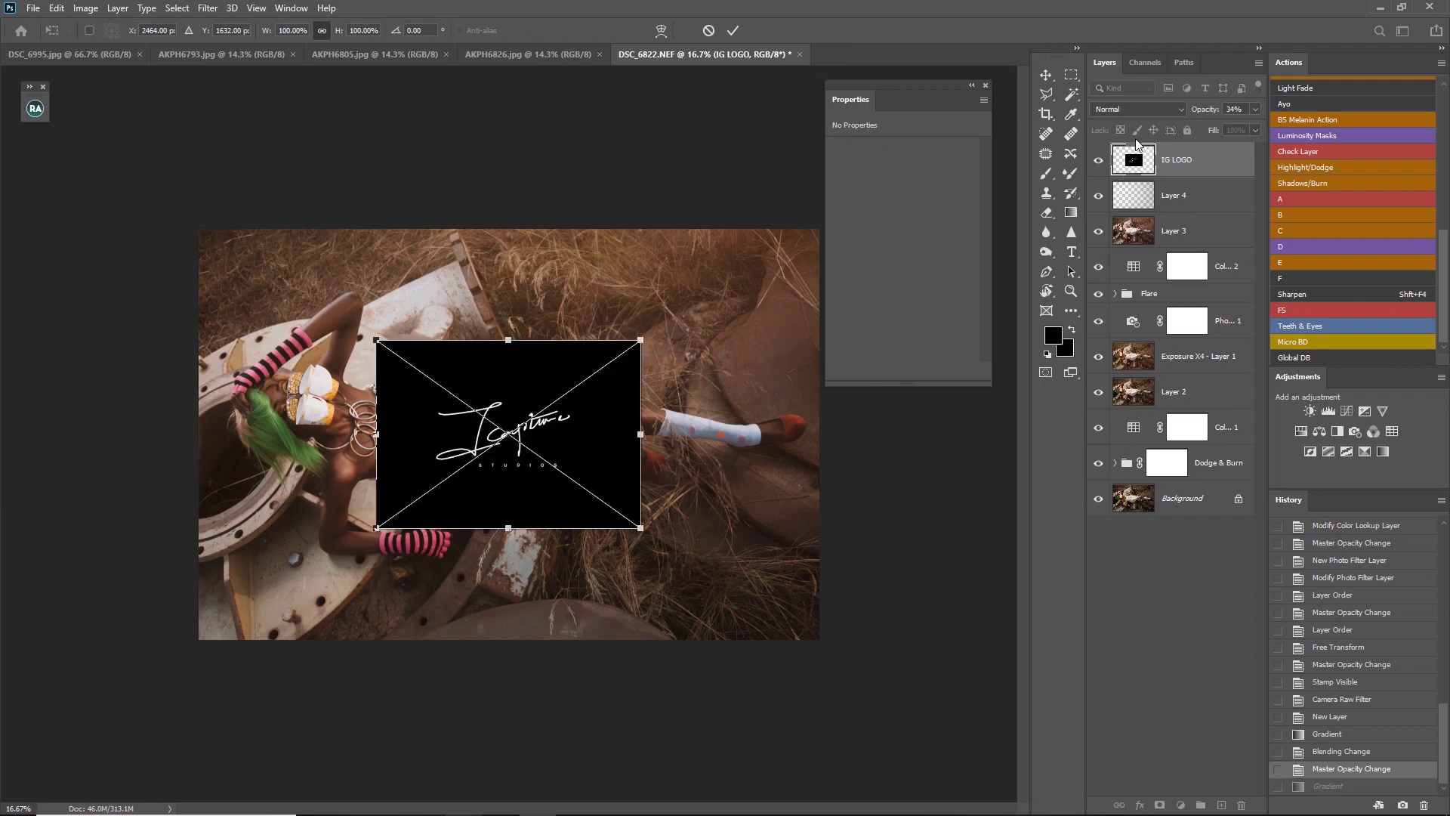
Set the logo to Screen blending, shrink it to about 32% and commit it bottom-left
click(1131, 111)
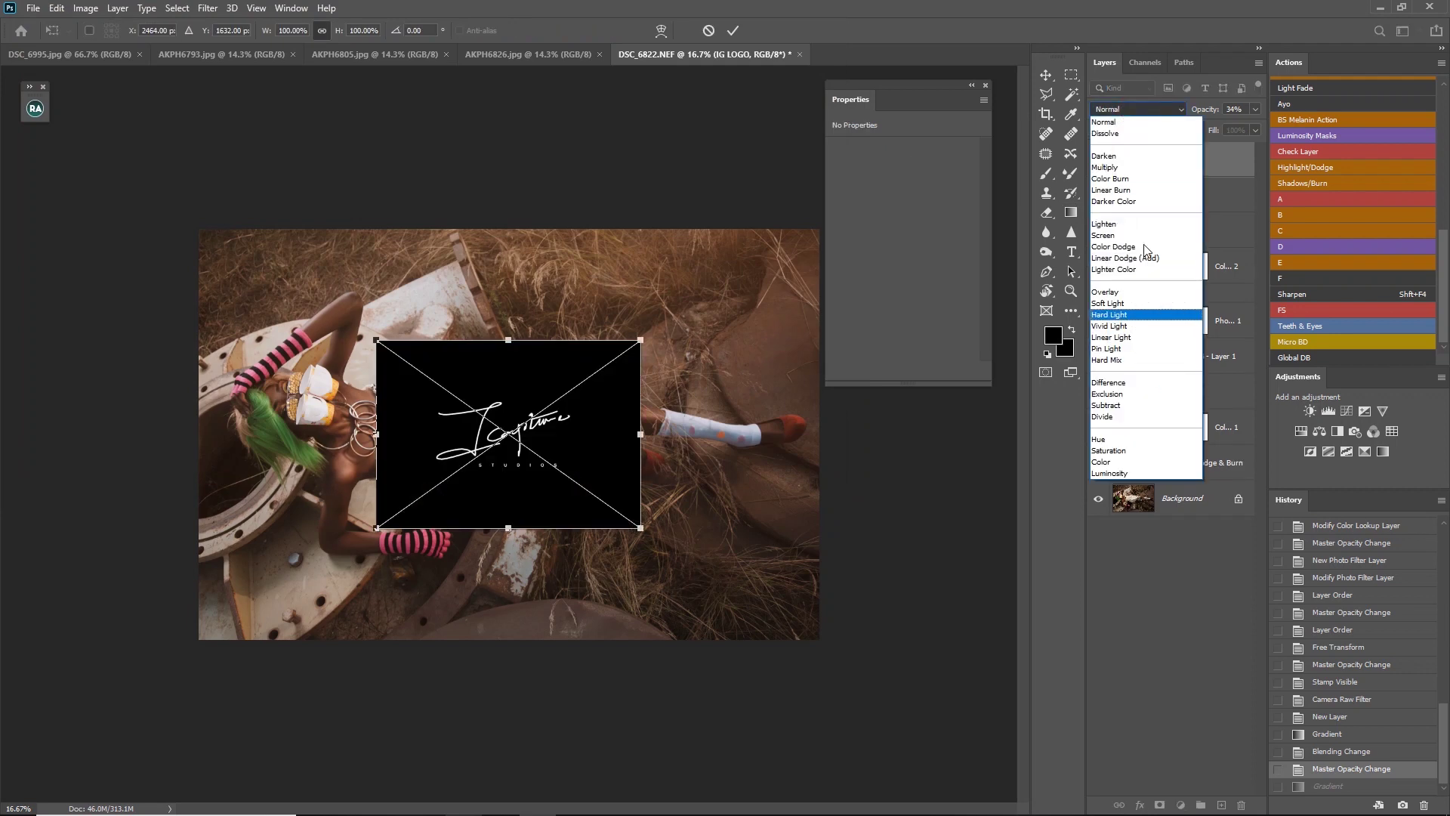
click(1106, 239)
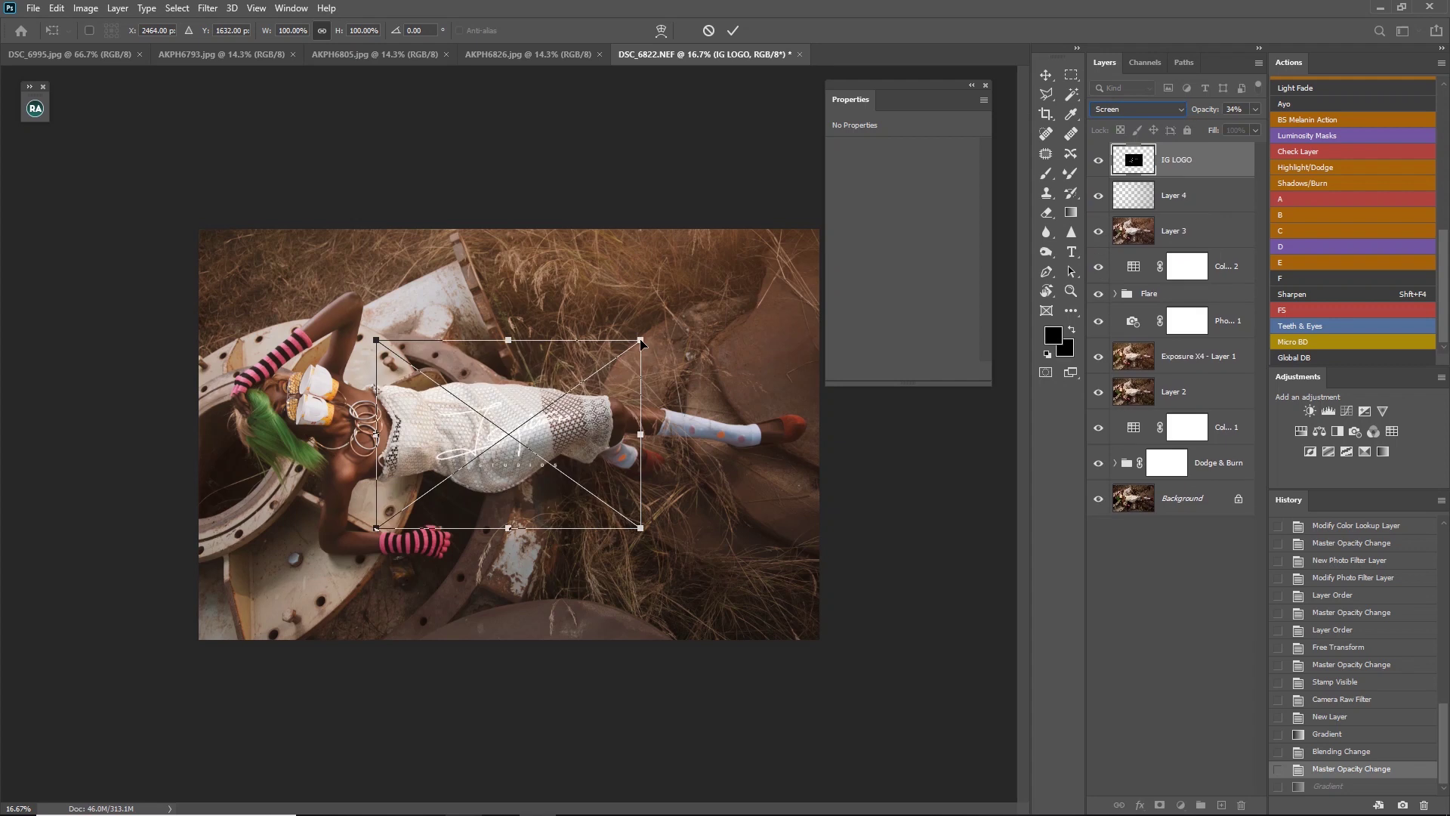
drag(641, 341, 434, 457)
drag(430, 516, 273, 578)
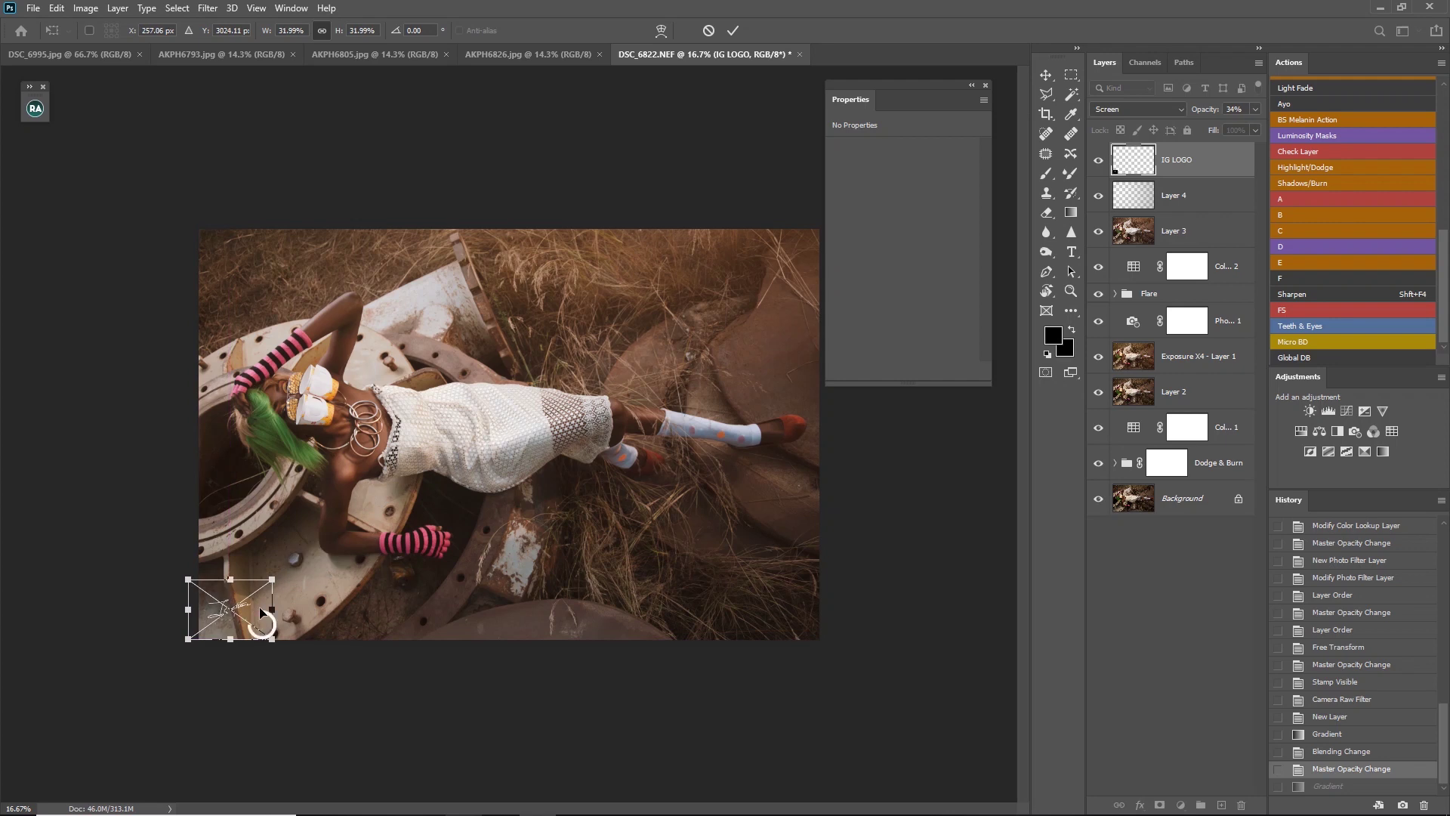
right_click(258, 612)
click(238, 624)
drag(249, 608, 240, 622)
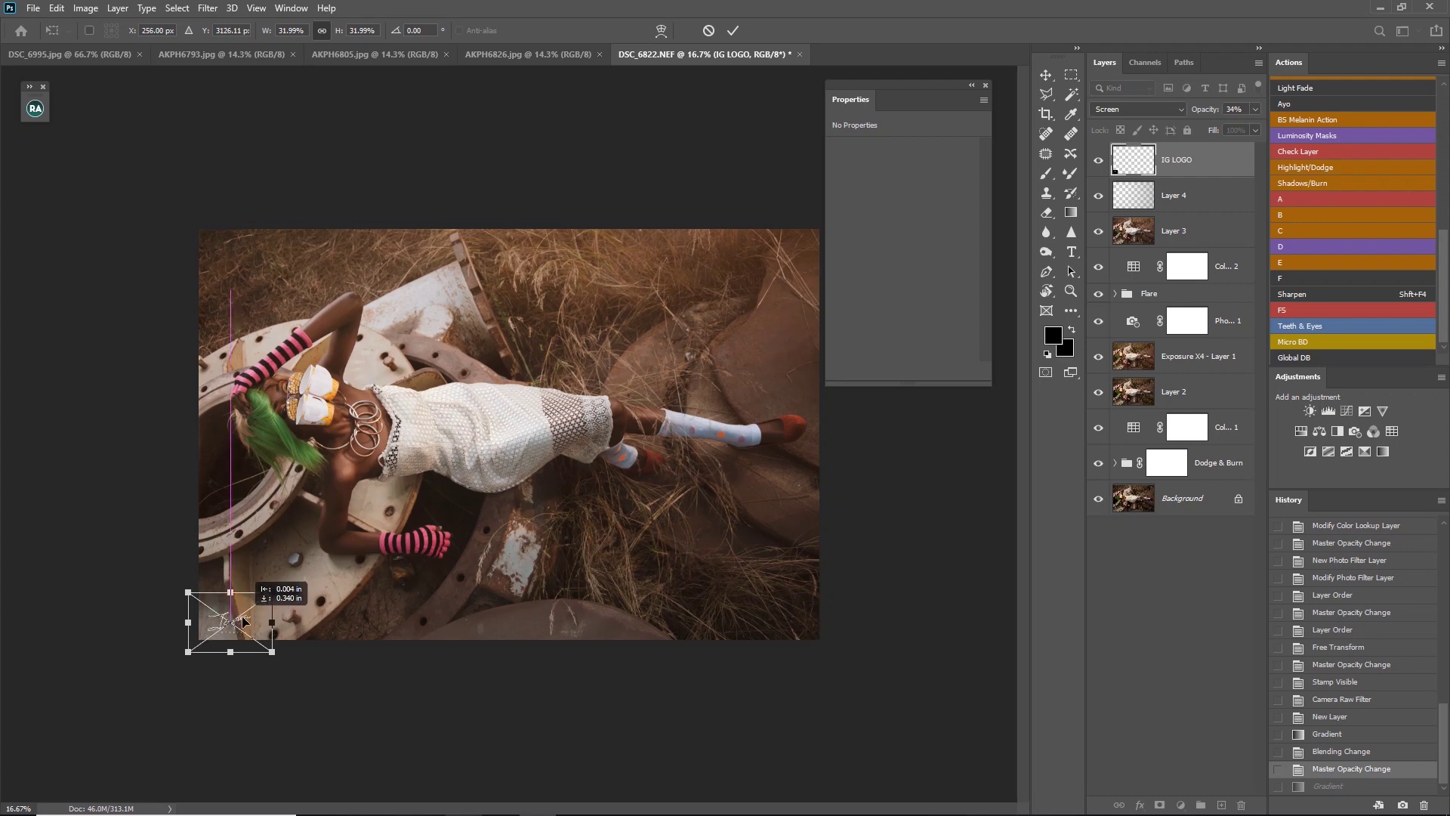
click(732, 30)
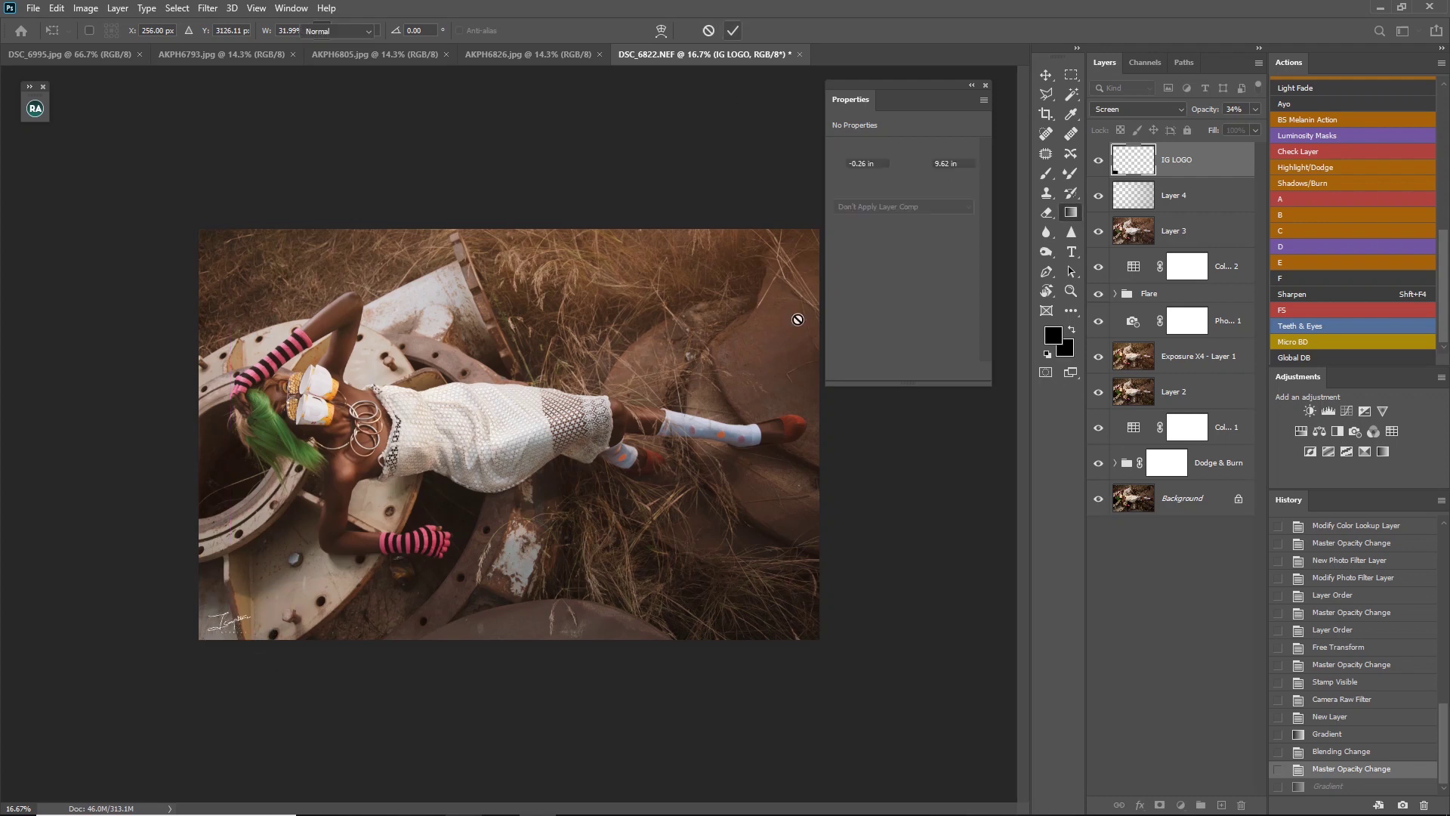
Group IG LOGO through the edit layers above Background with Ctrl+G, compare, and expand Group 1
shift+click(1182, 498)
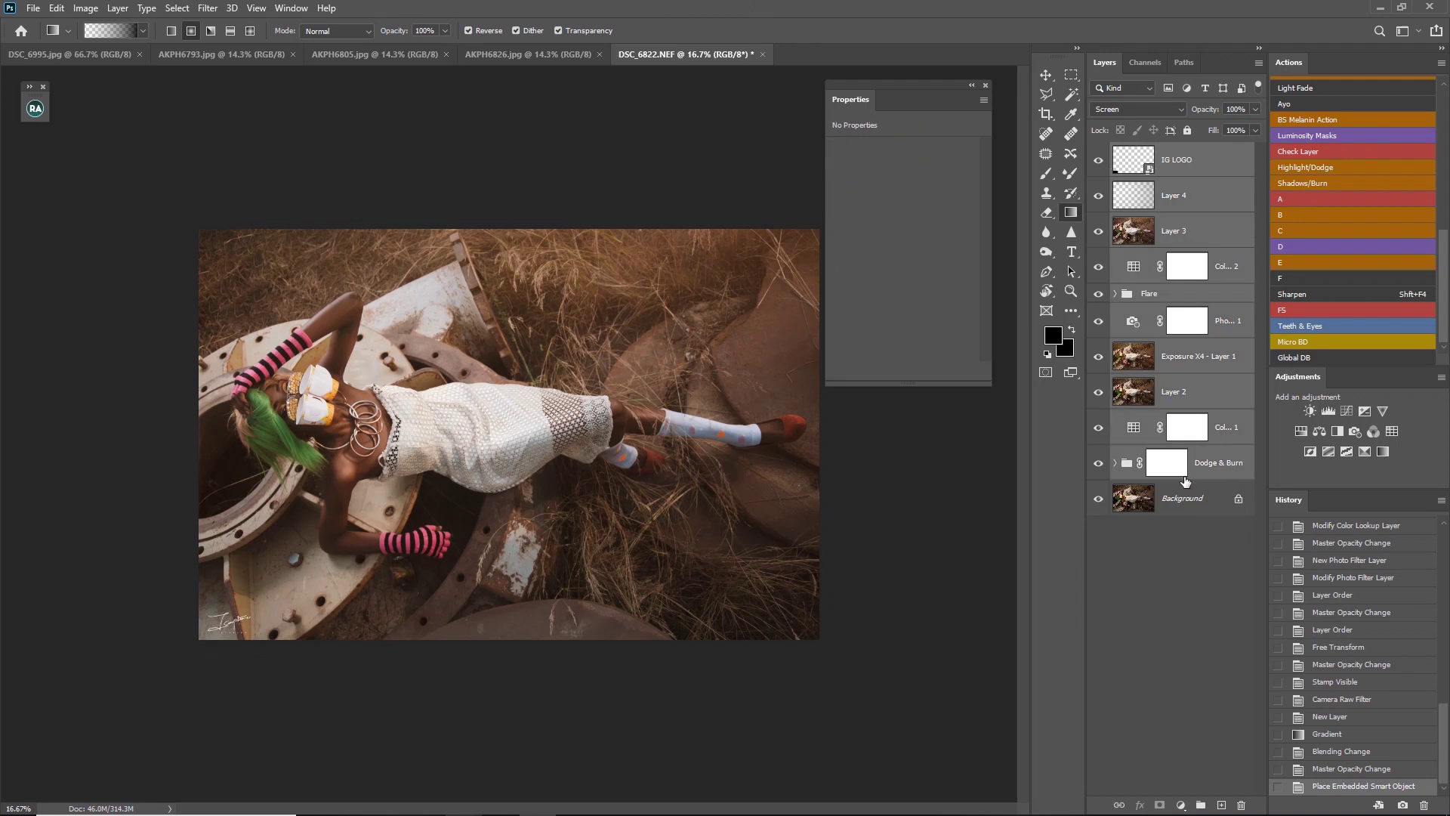
key(ctrl+g)
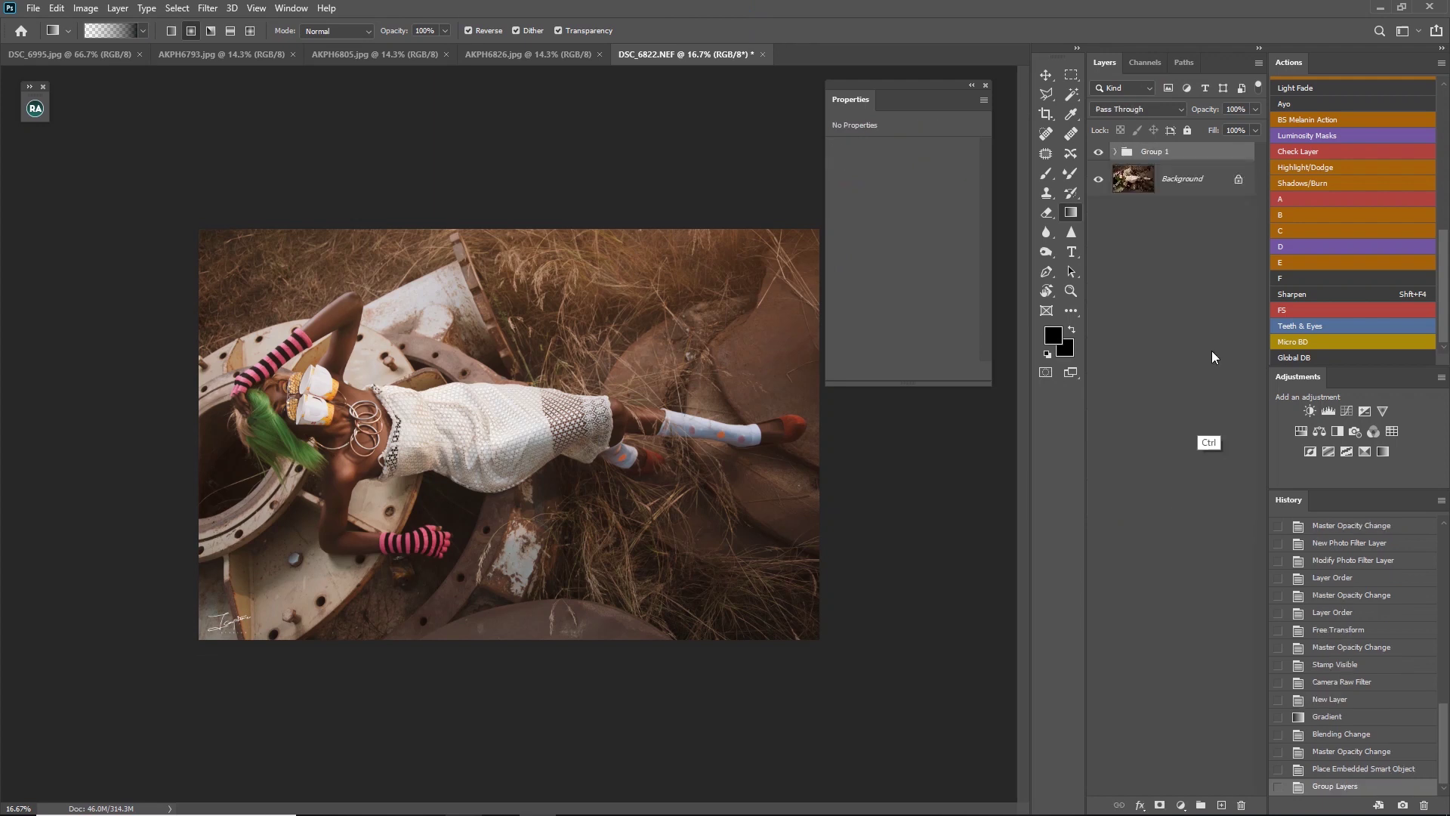
alt+click(1100, 185)
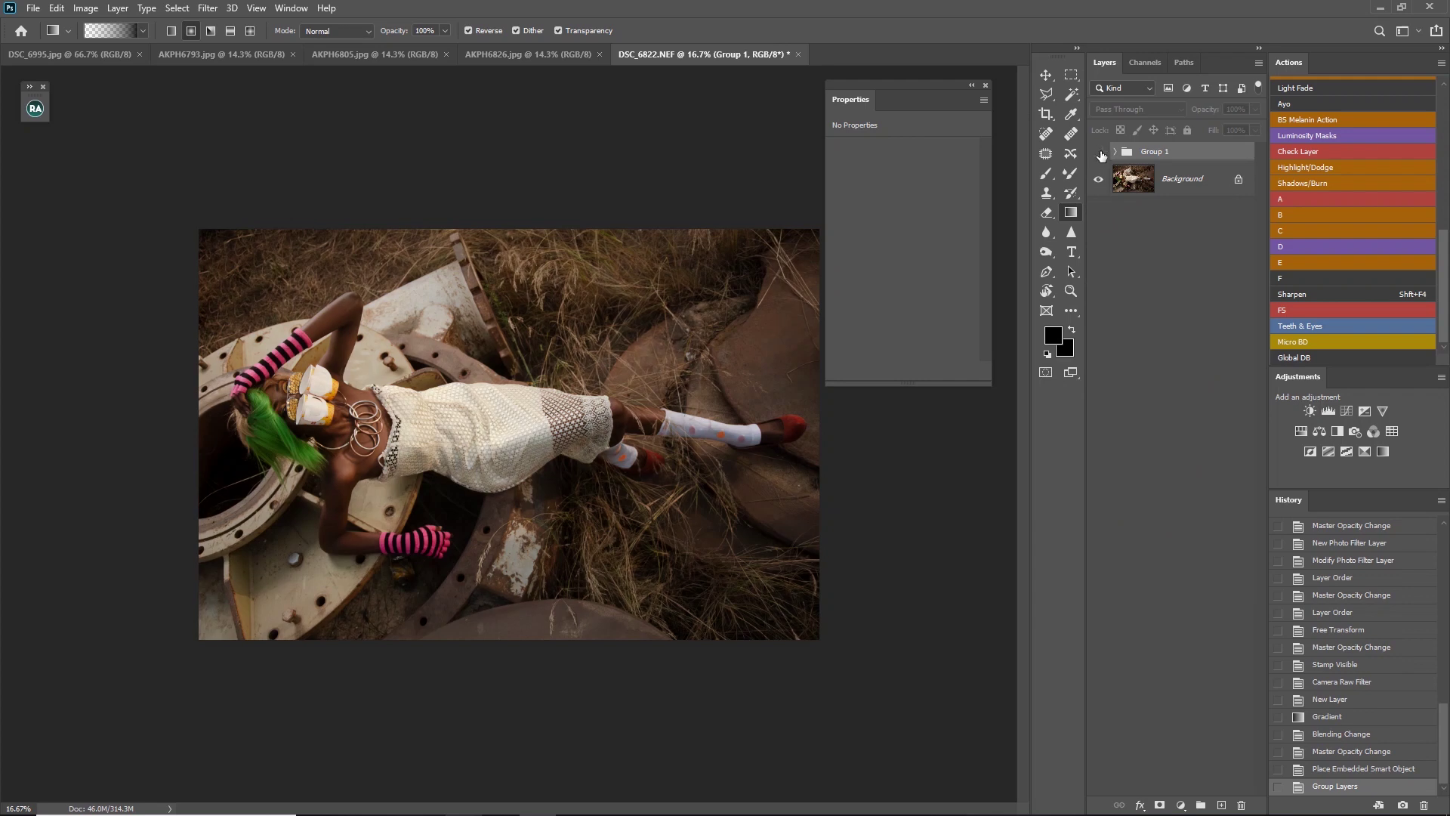
click(1100, 153)
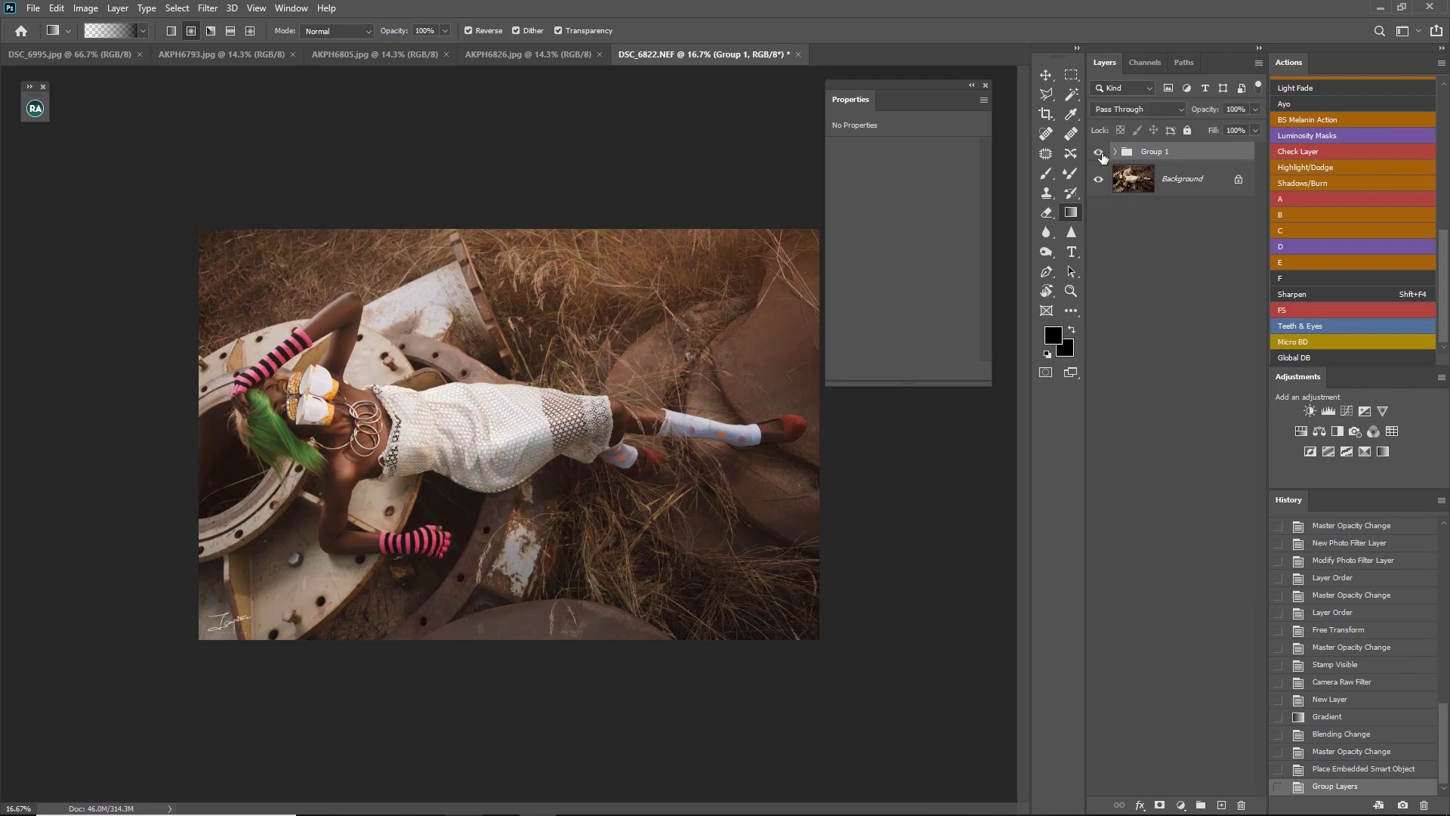
click(1100, 155)
click(1099, 154)
key(ctrl+minus)
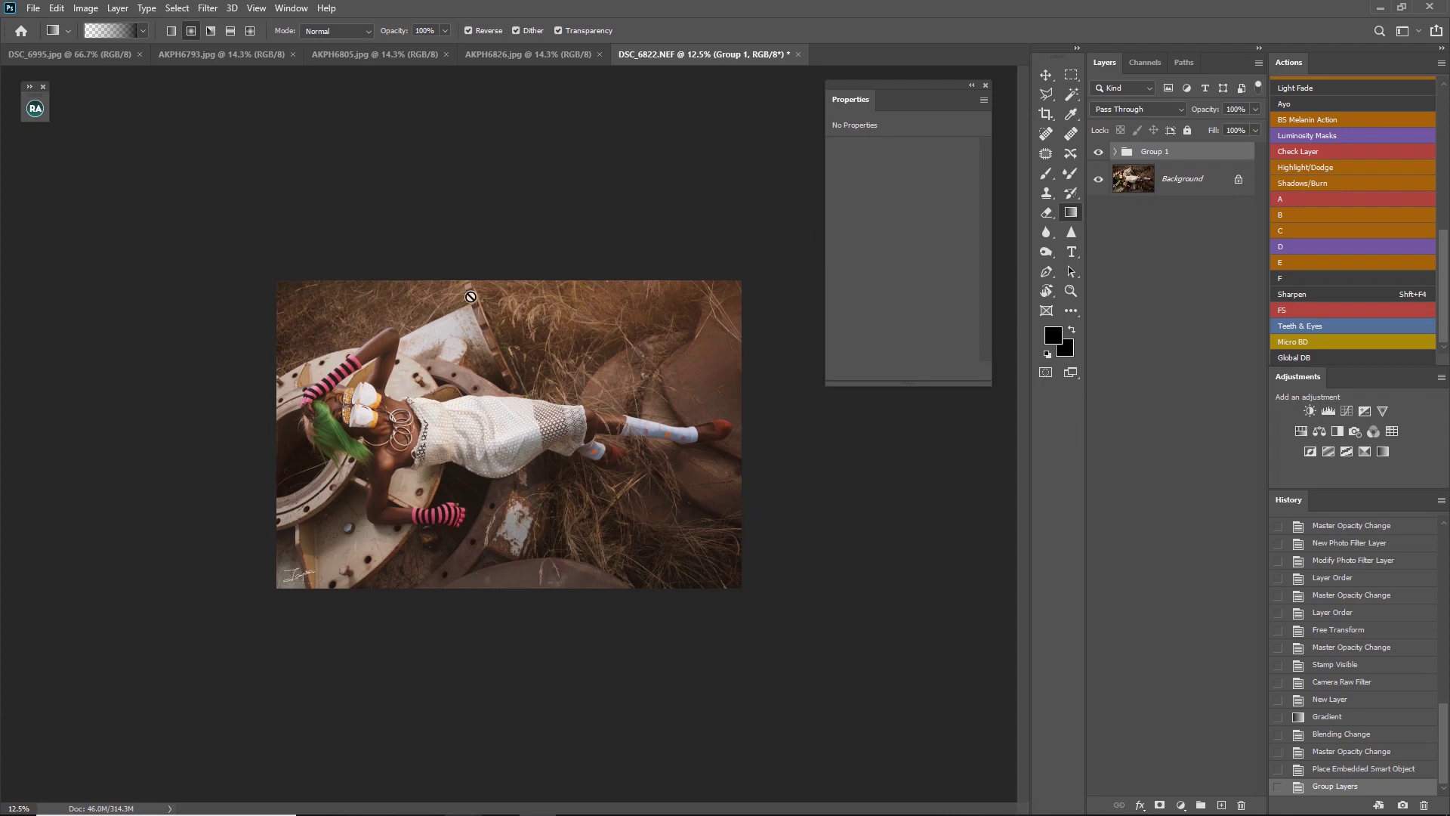
click(1113, 154)
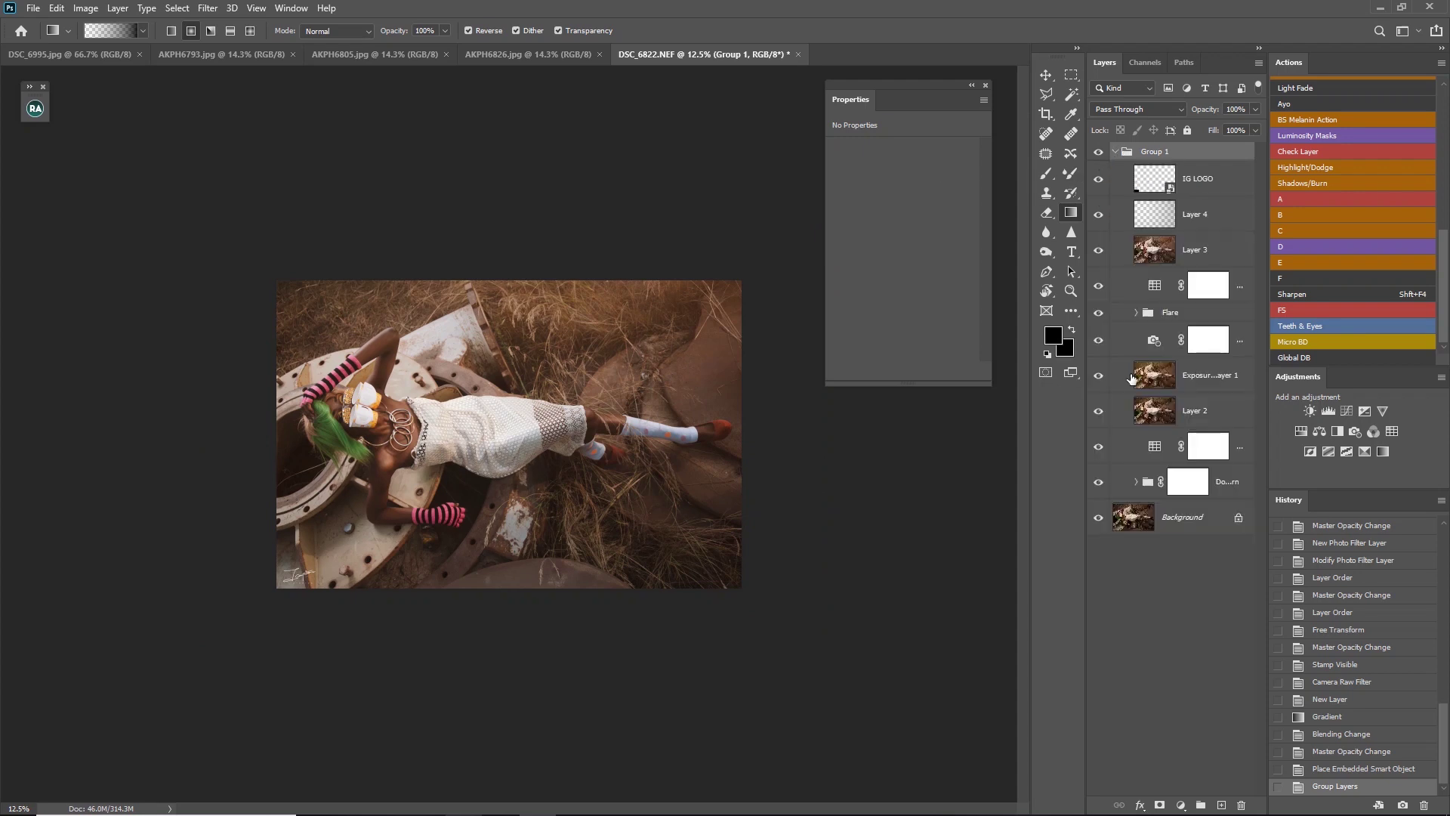
Hide every layer in Group 1, then restore the first Color Lookup, Layer 2 and Exposure
drag(1099, 179, 1098, 447)
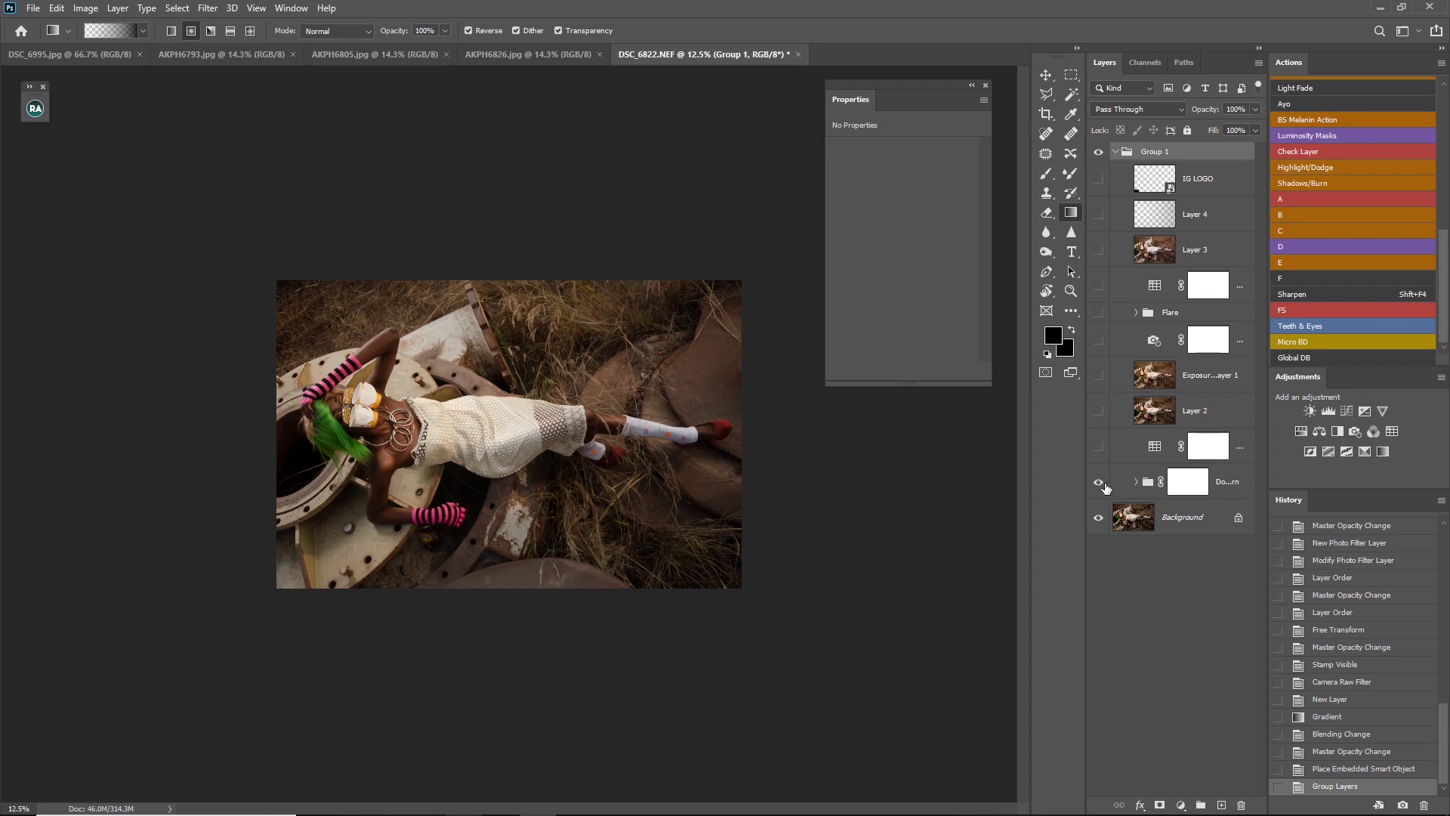
click(1099, 448)
click(1155, 446)
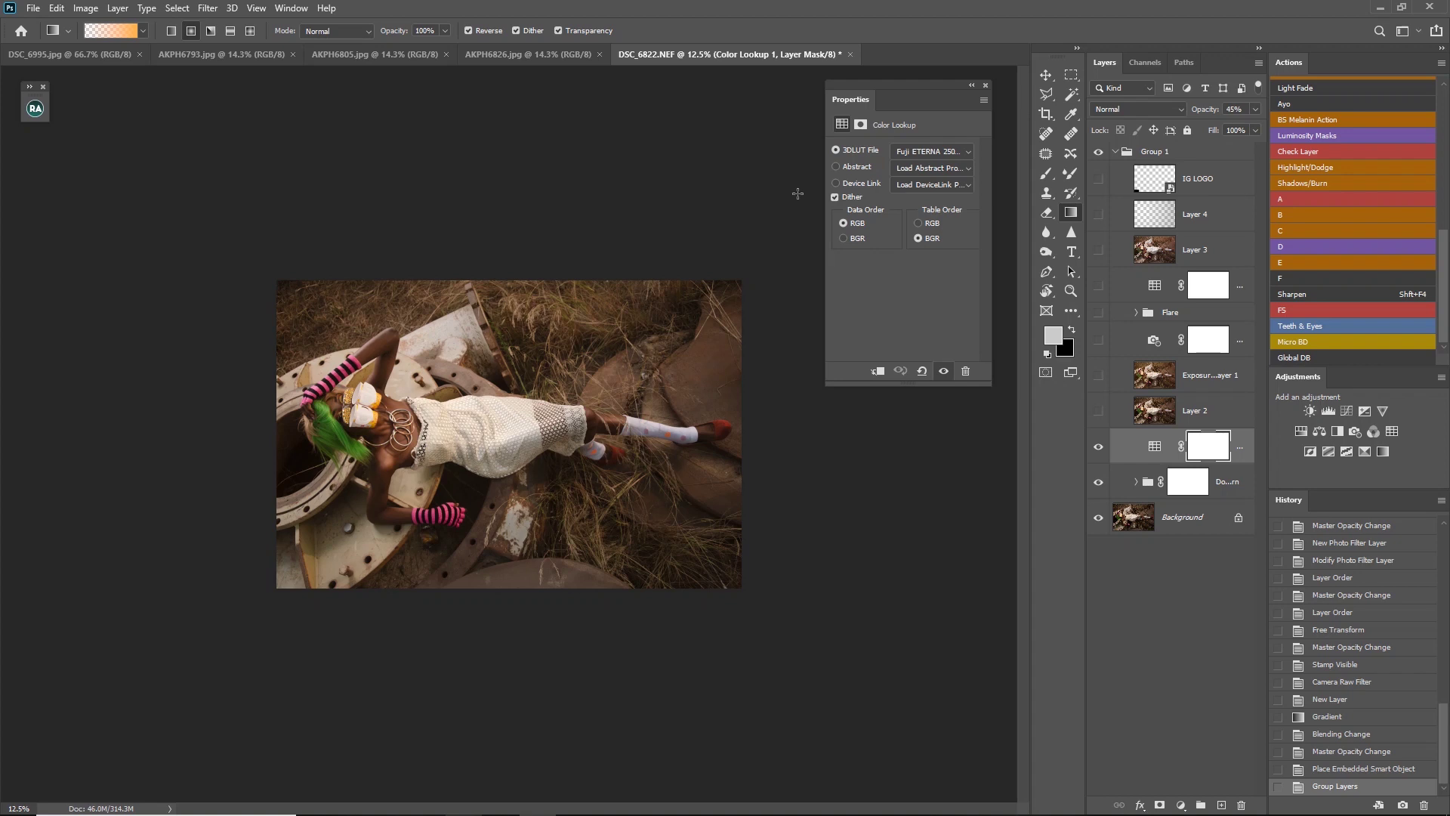
click(1104, 411)
click(1098, 377)
click(1098, 377)
click(1098, 377)
Restore the Photo Filter layer, the Flare group and the second Color Lookup layer
click(1098, 344)
click(1098, 345)
click(1098, 344)
click(1133, 344)
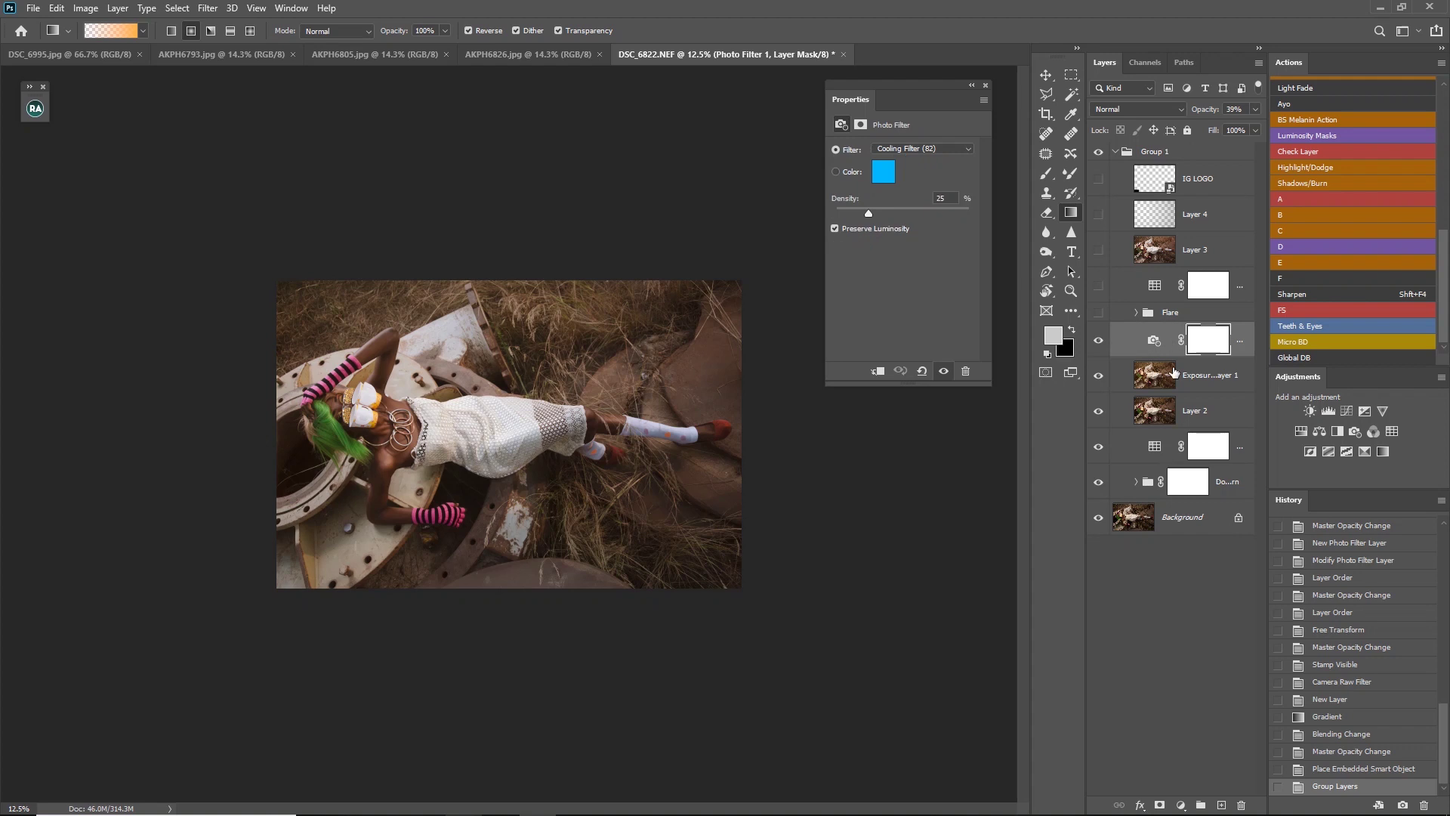
click(1198, 374)
click(1140, 345)
click(1098, 345)
click(1098, 344)
click(1098, 316)
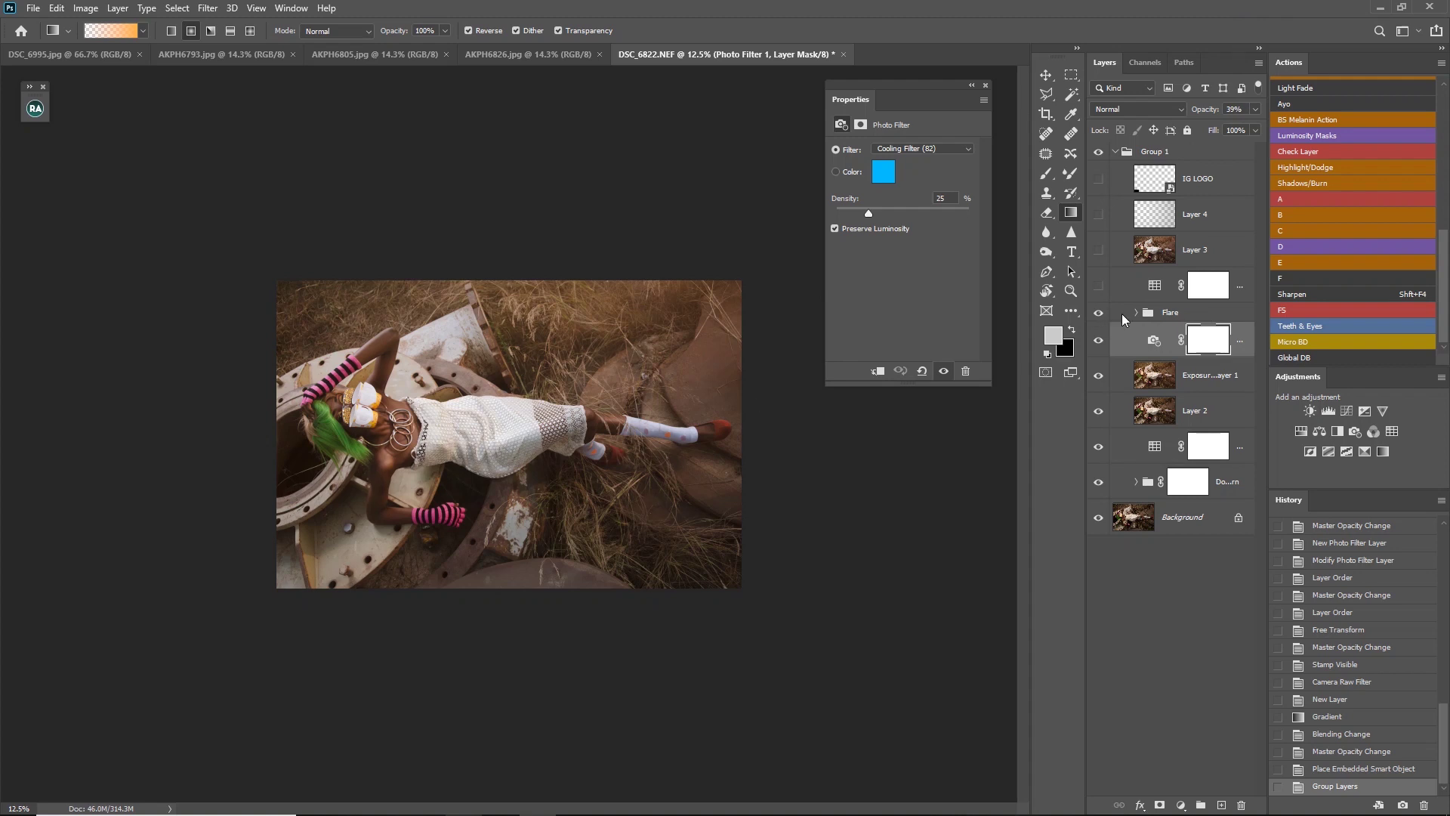
click(1097, 288)
Confirm the second Color Lookup layer keeps the teal.CUBE lookup table
click(1162, 286)
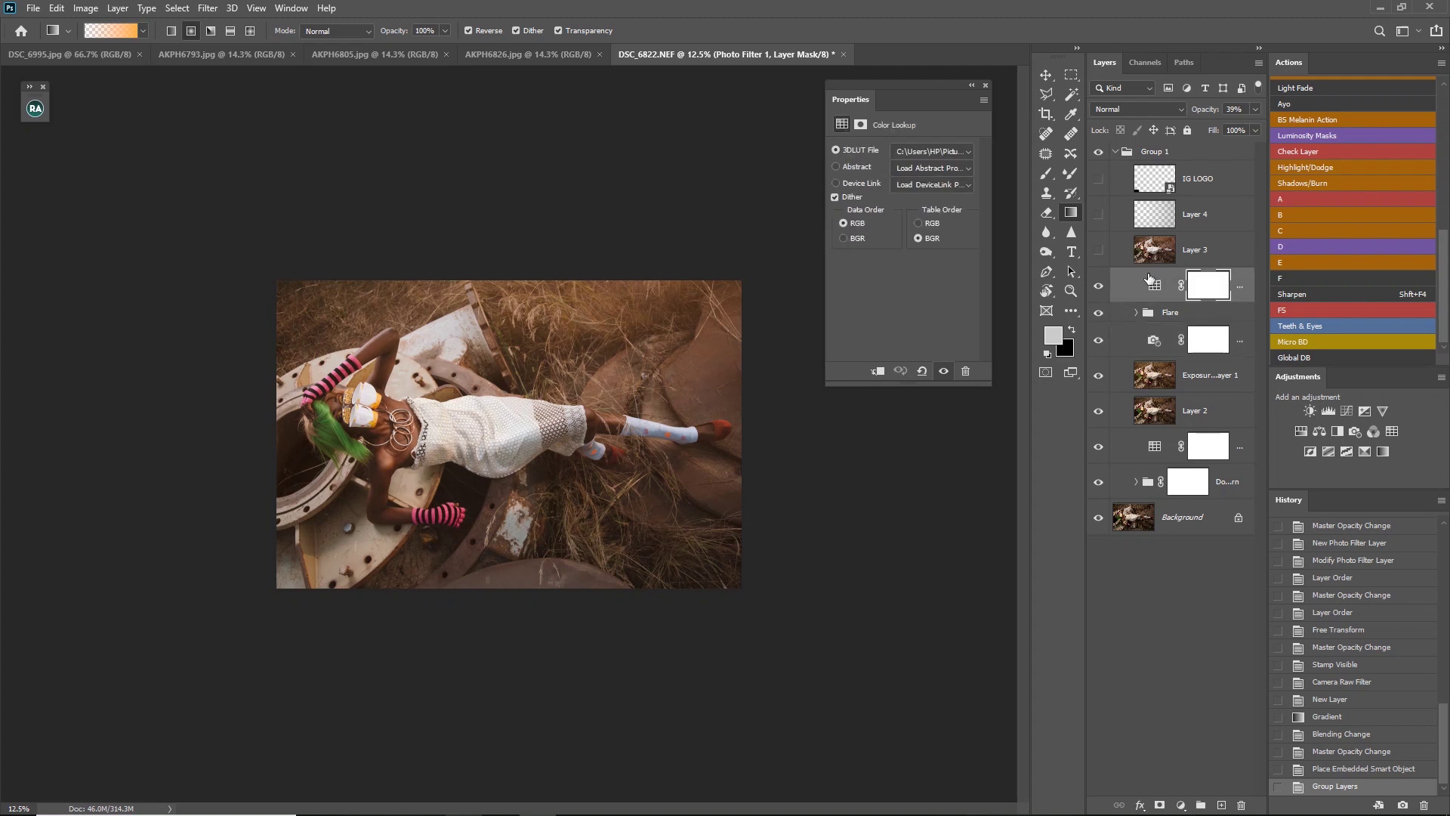
click(947, 150)
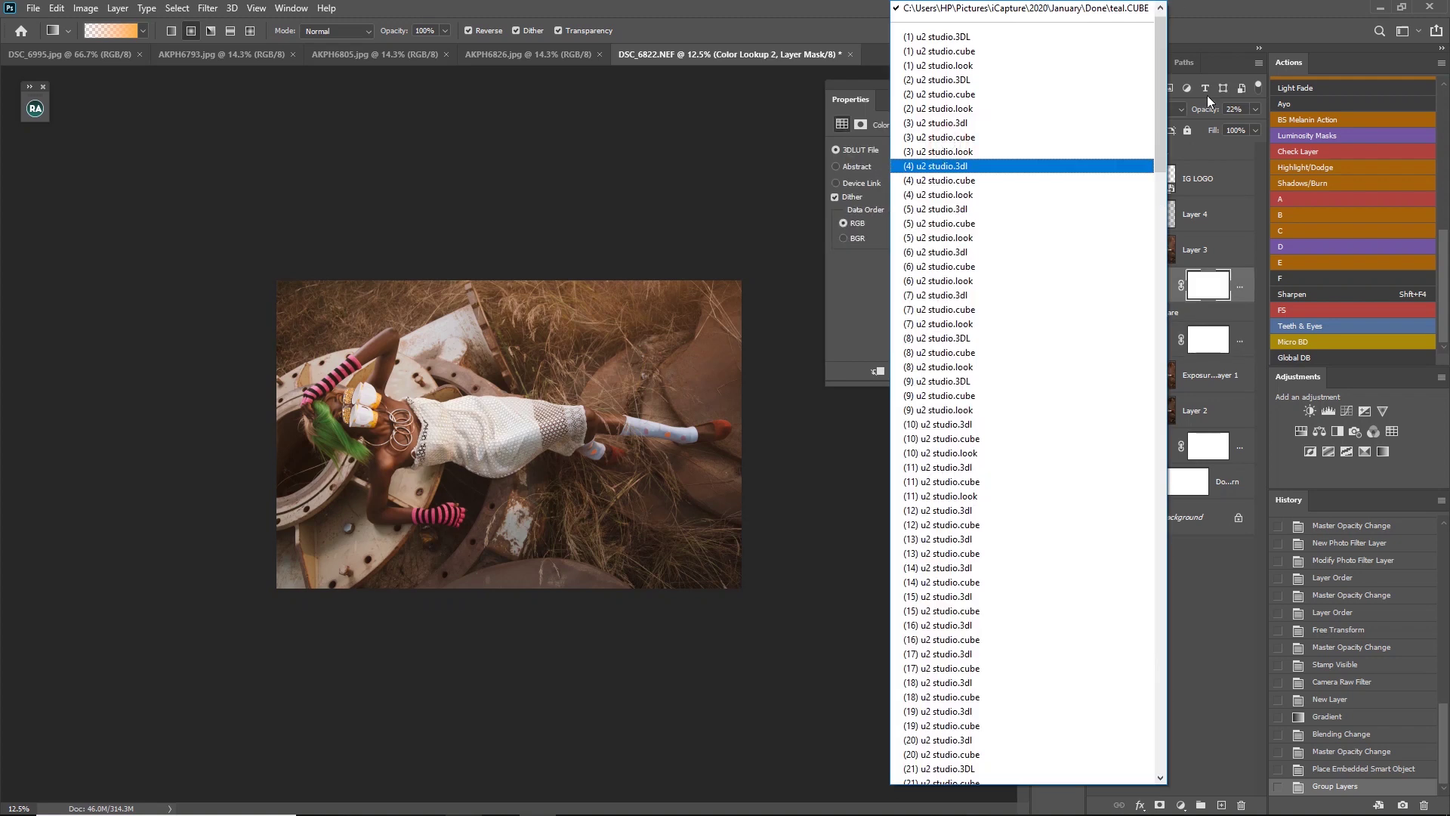
click(1110, 10)
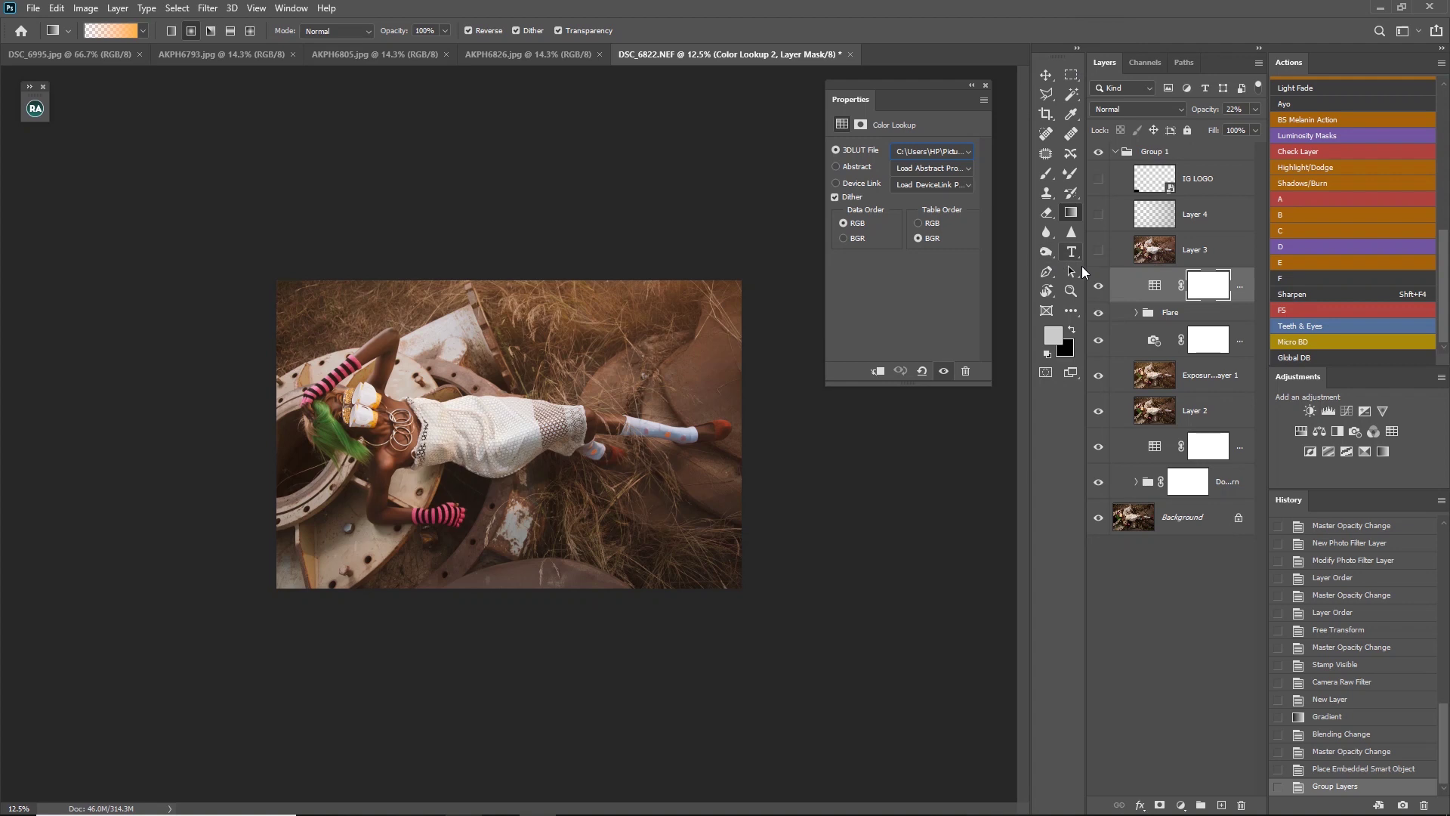
Turn Layer 3, the Layer 4 vignette and the IG LOGO watermark back on
click(1098, 249)
click(1107, 263)
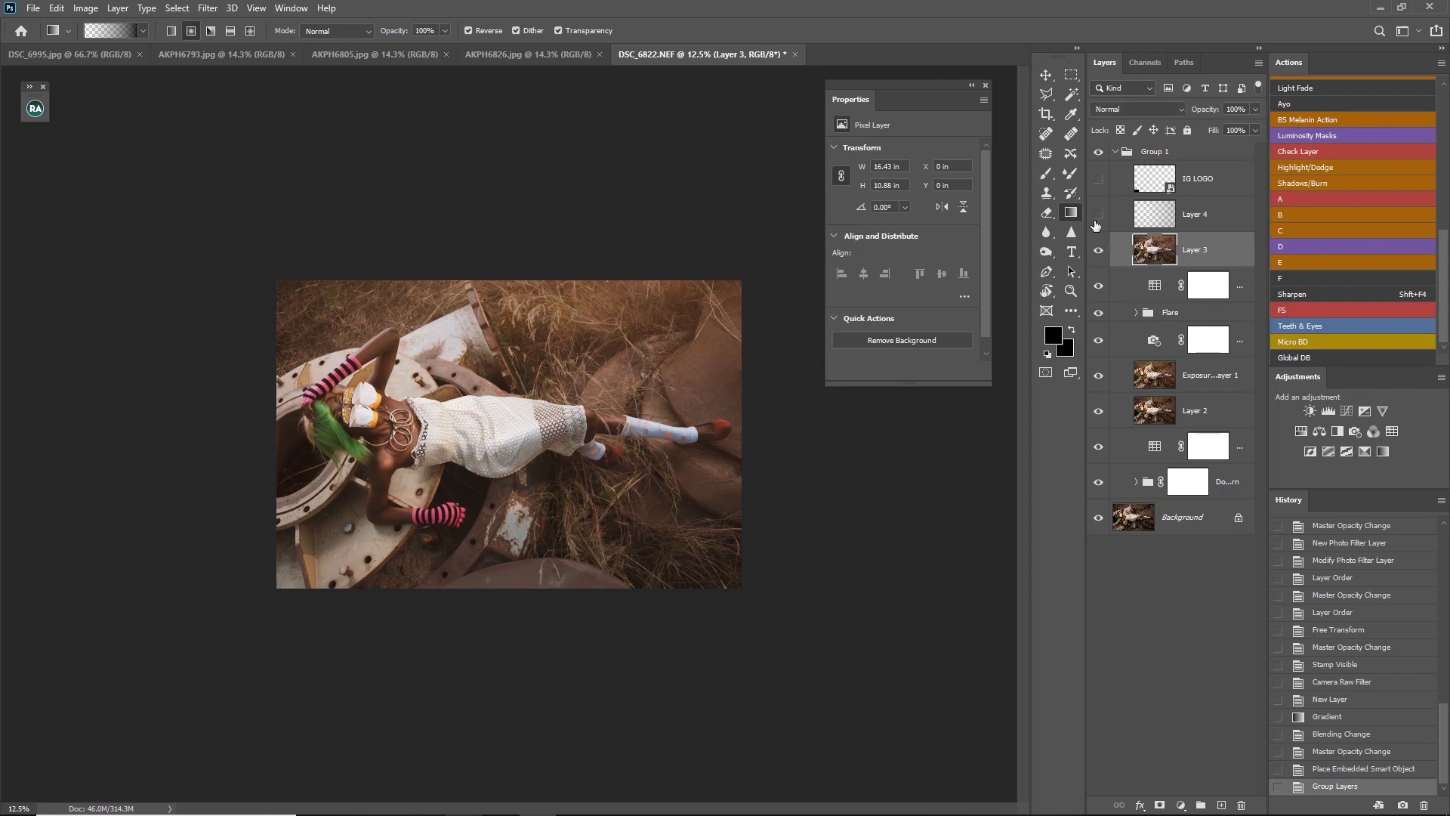
click(1098, 215)
click(1176, 230)
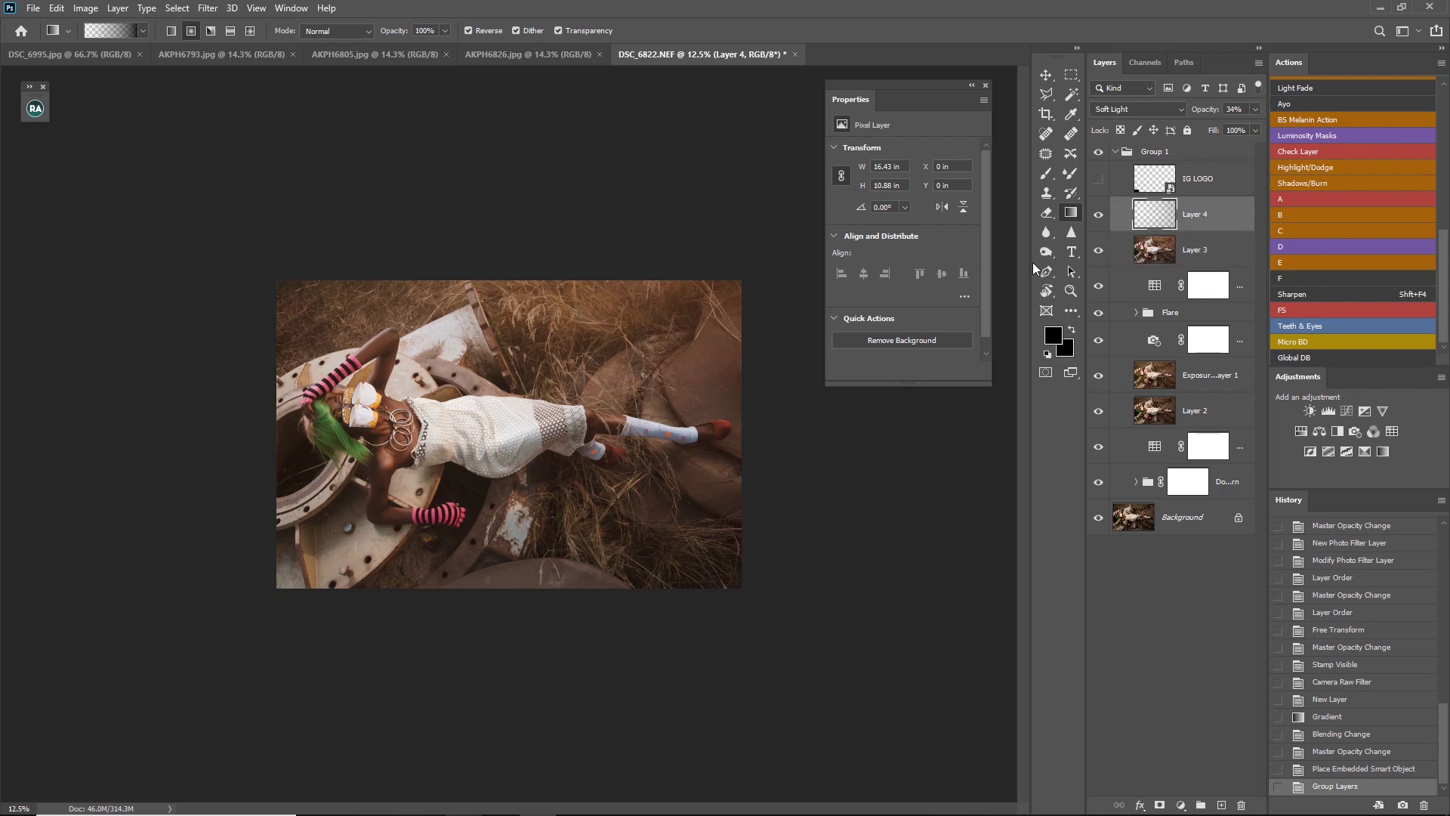
click(1098, 179)
click(1113, 151)
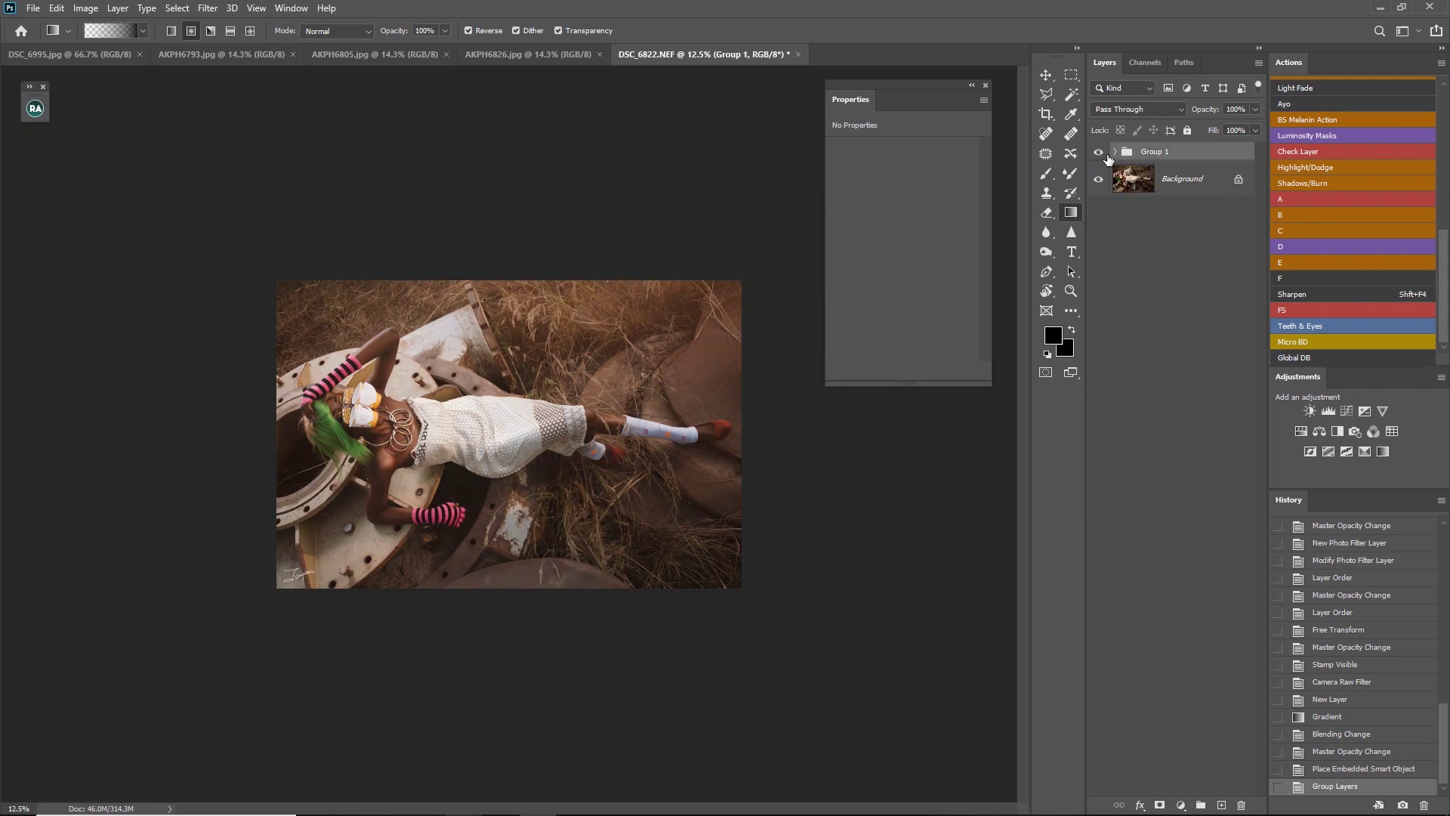